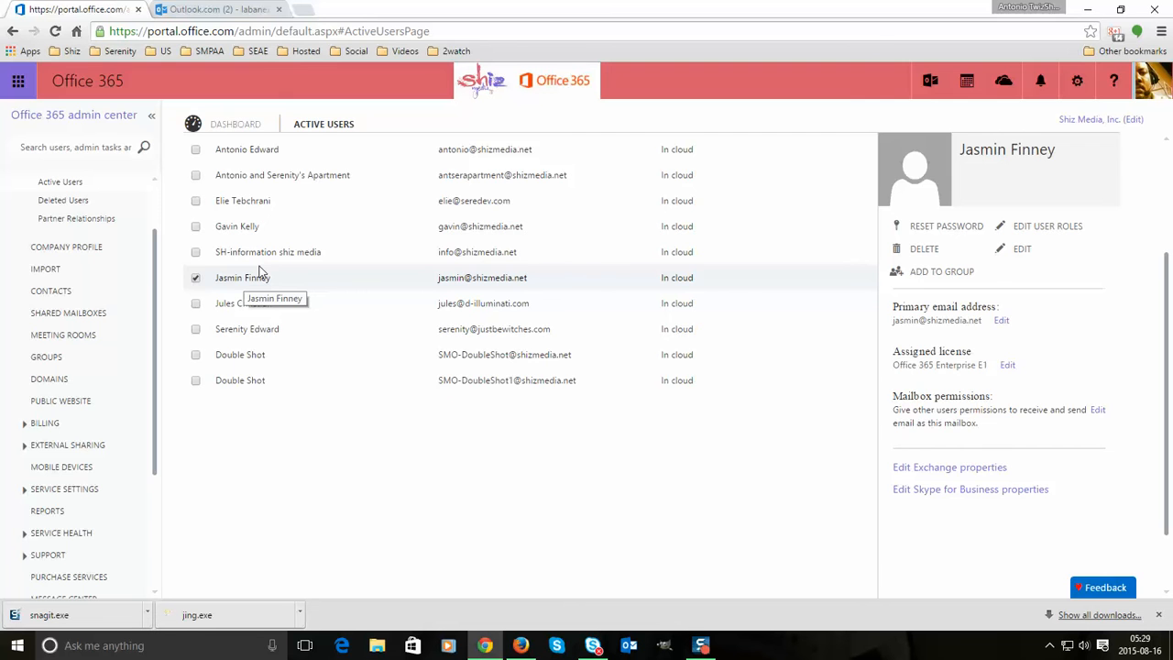
- Open the user's password reset options on the Active Users page, then cancel without resetting
click(216, 8)
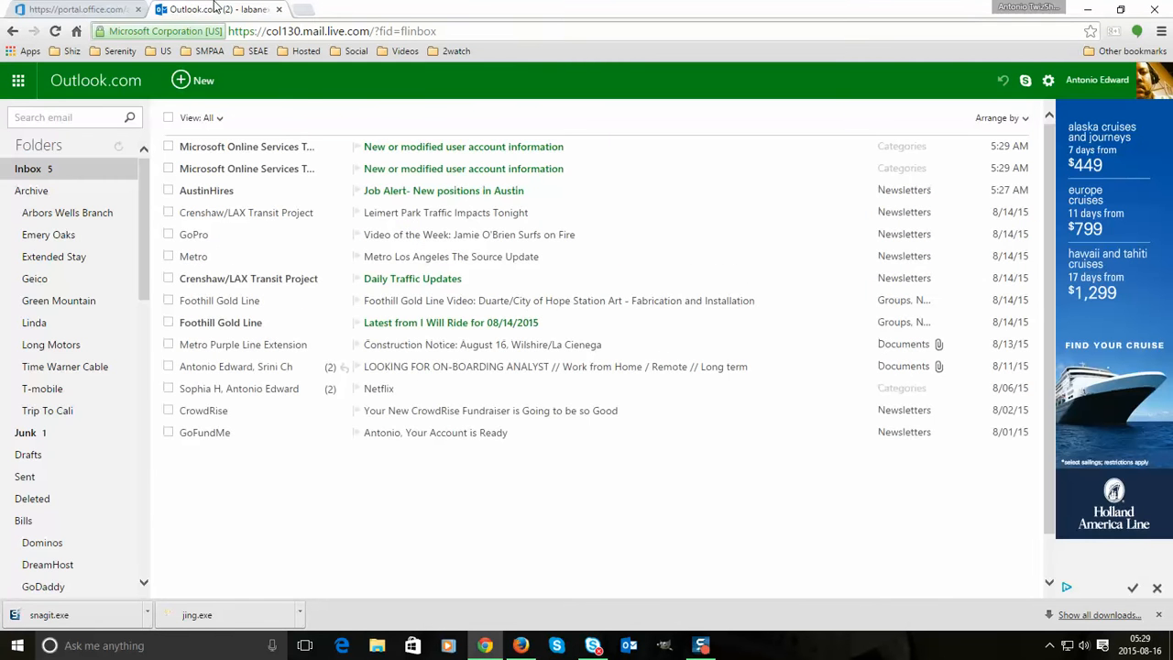
click(110, 7)
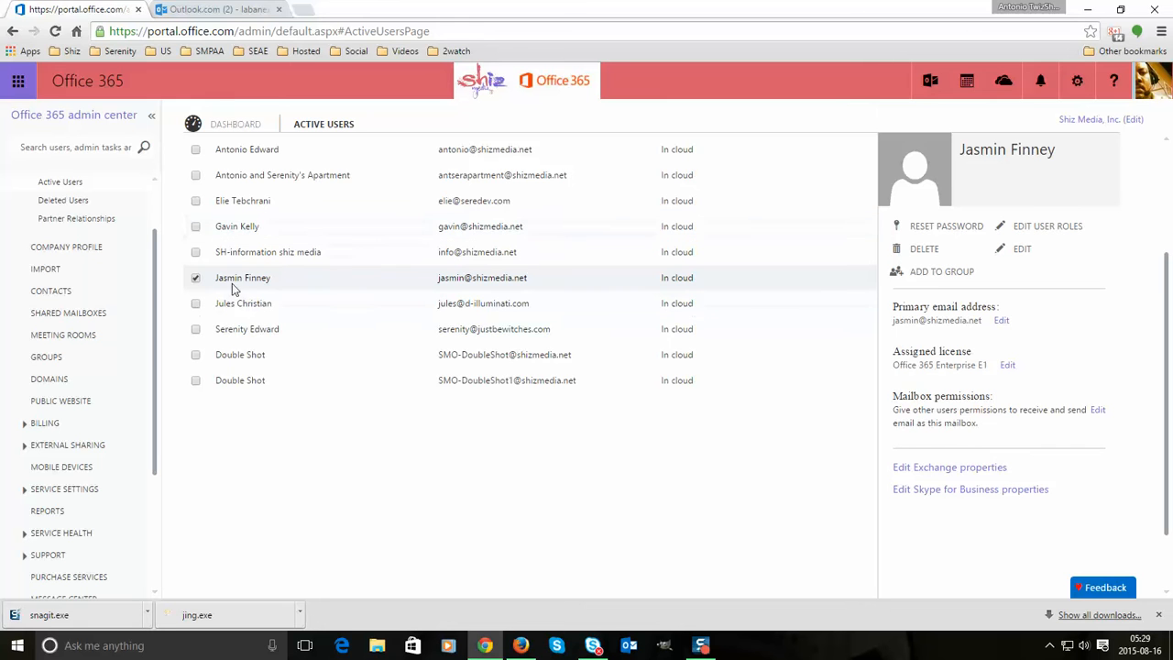
click(931, 234)
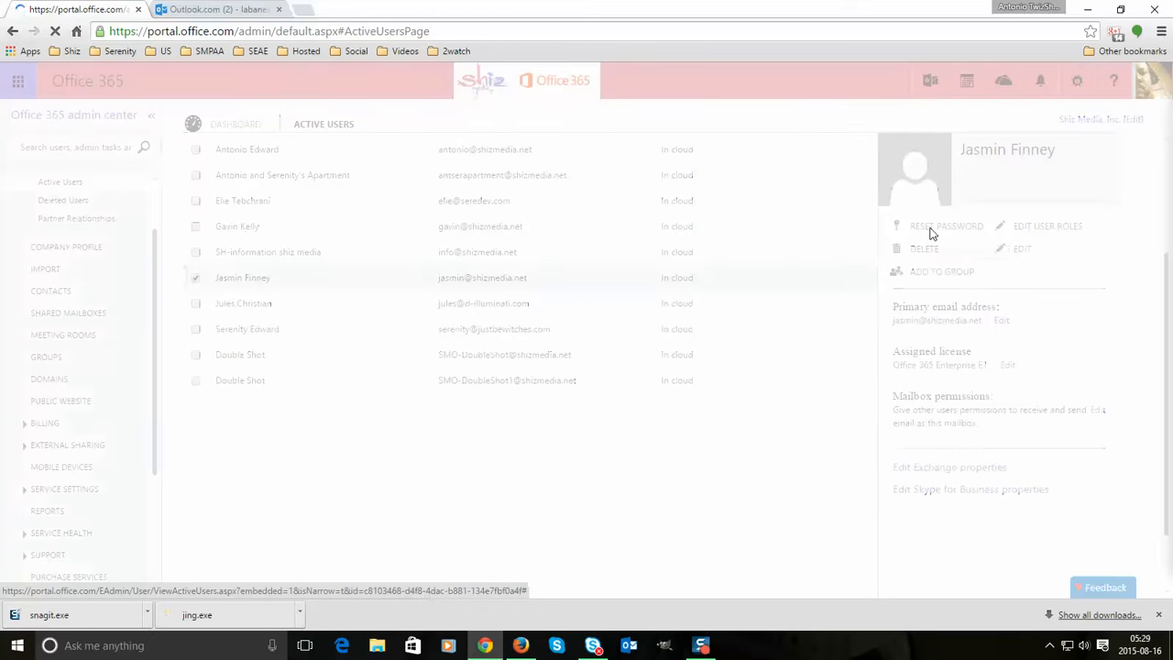
drag(1054, 216, 759, 202)
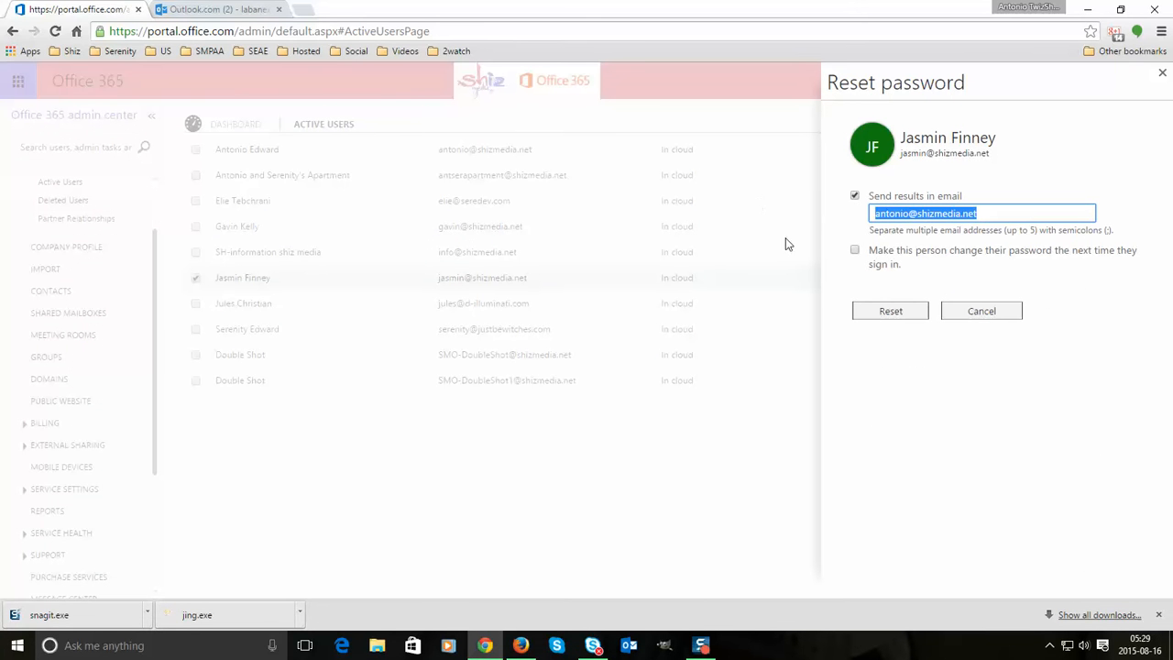
click(860, 257)
click(860, 256)
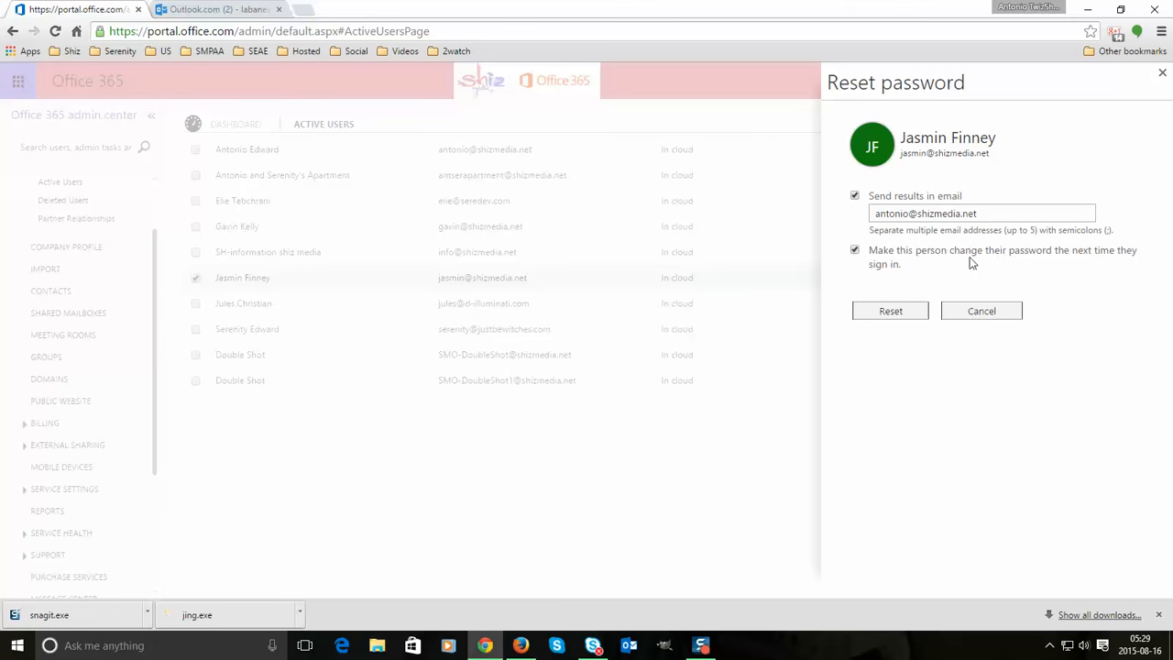
click(985, 314)
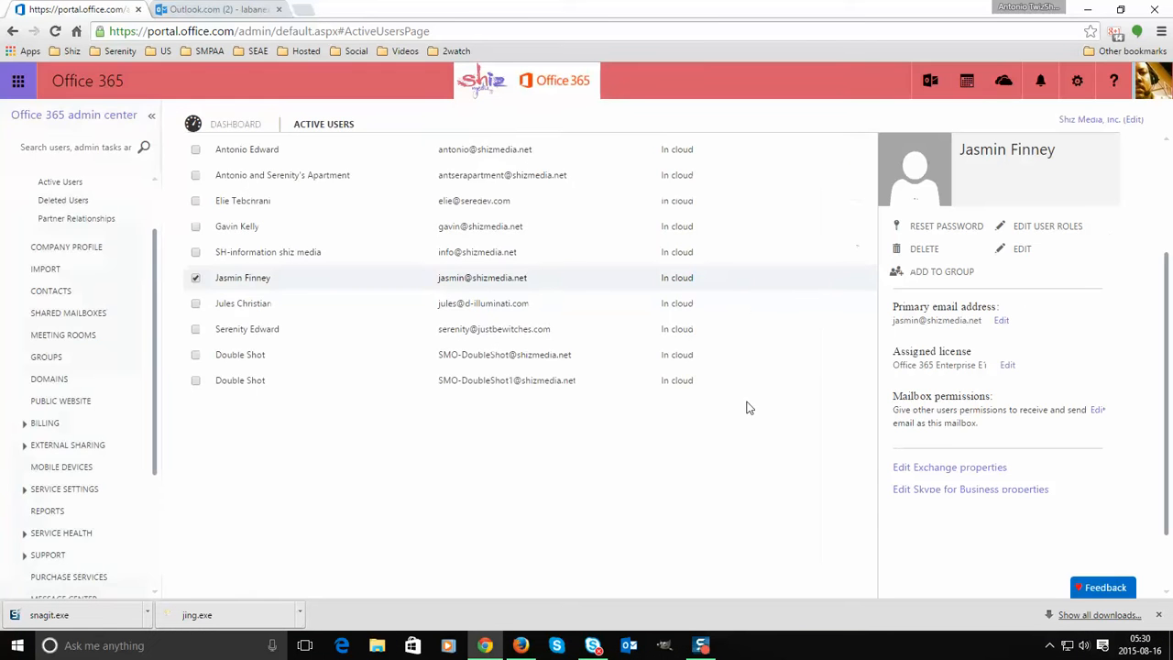
- Open the 'New or modified user account information' email in Outlook.com and review its credentials
click(207, 9)
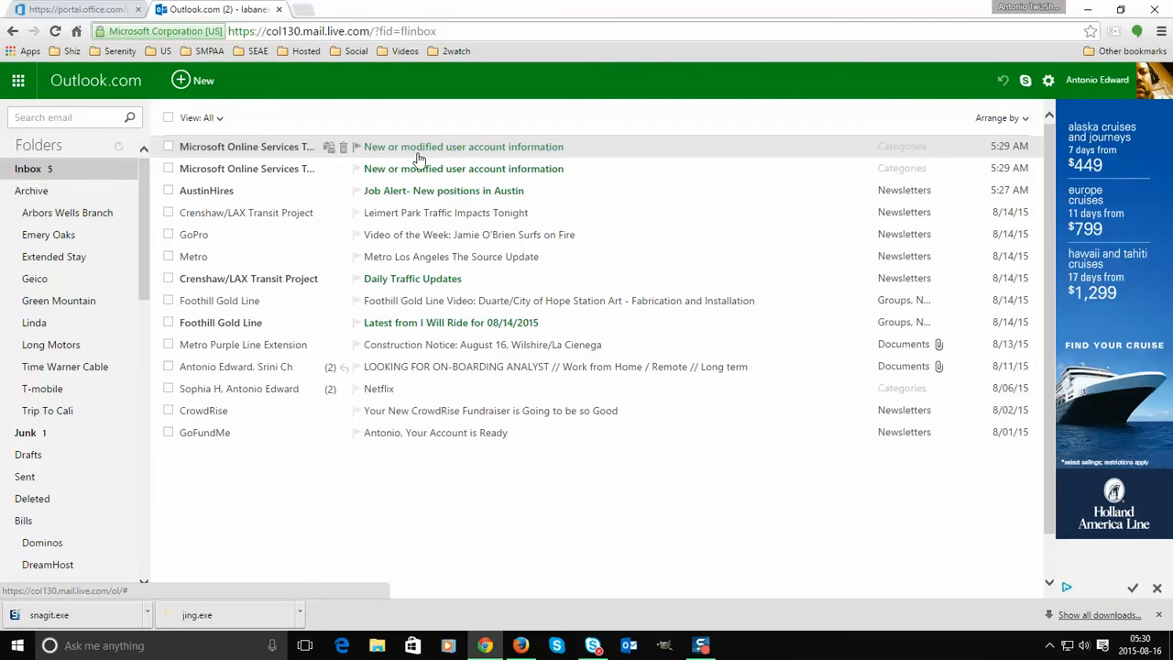
click(462, 153)
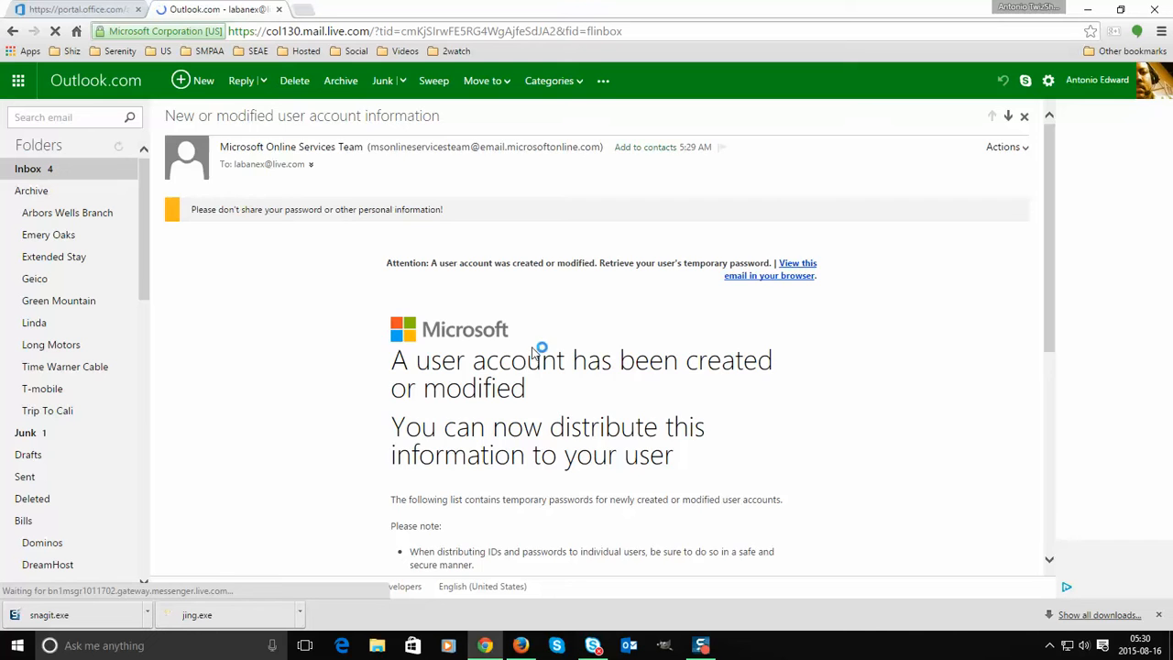
scroll(527, 356, down, 5)
scroll(440, 339, up, 1)
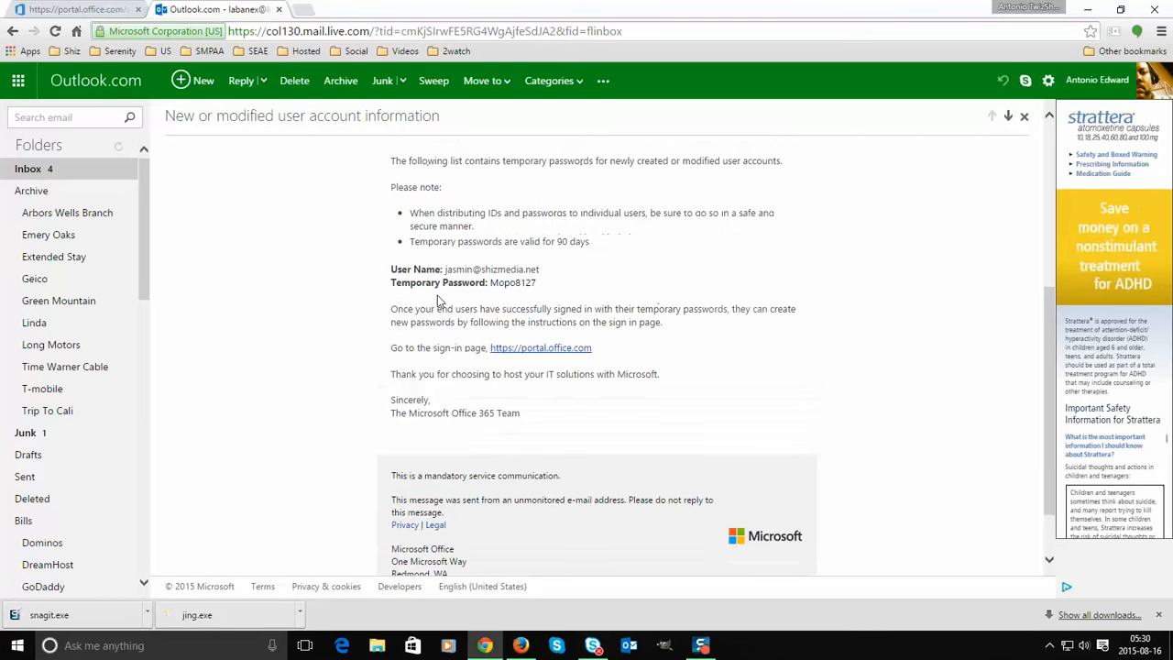
drag(444, 269, 541, 282)
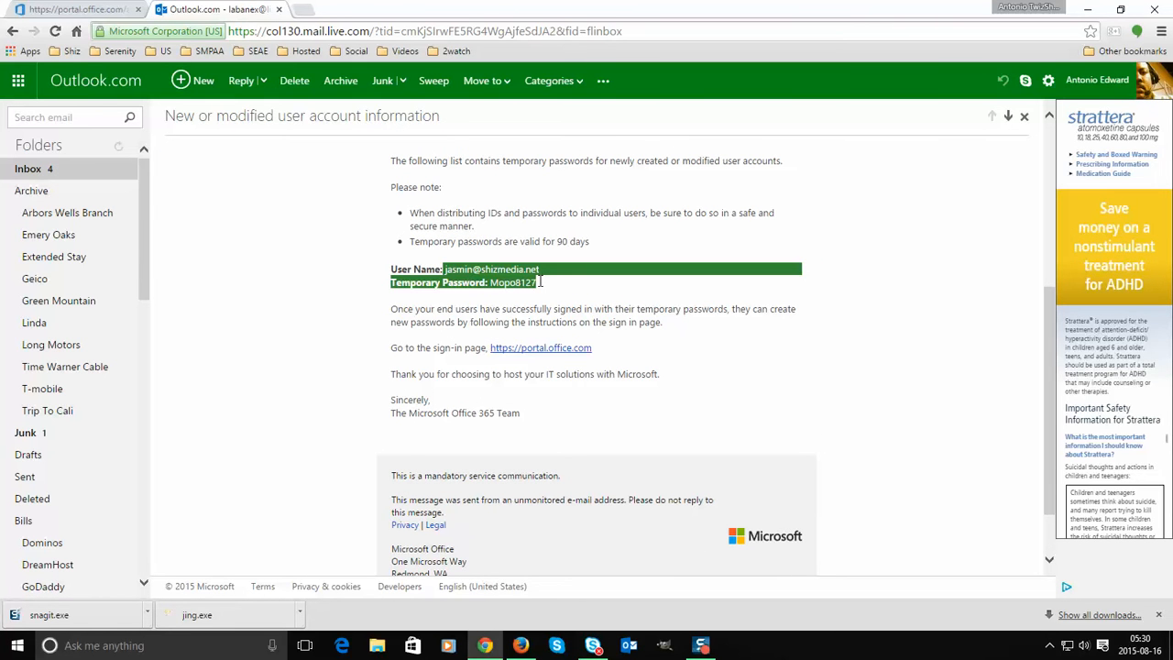
click(540, 288)
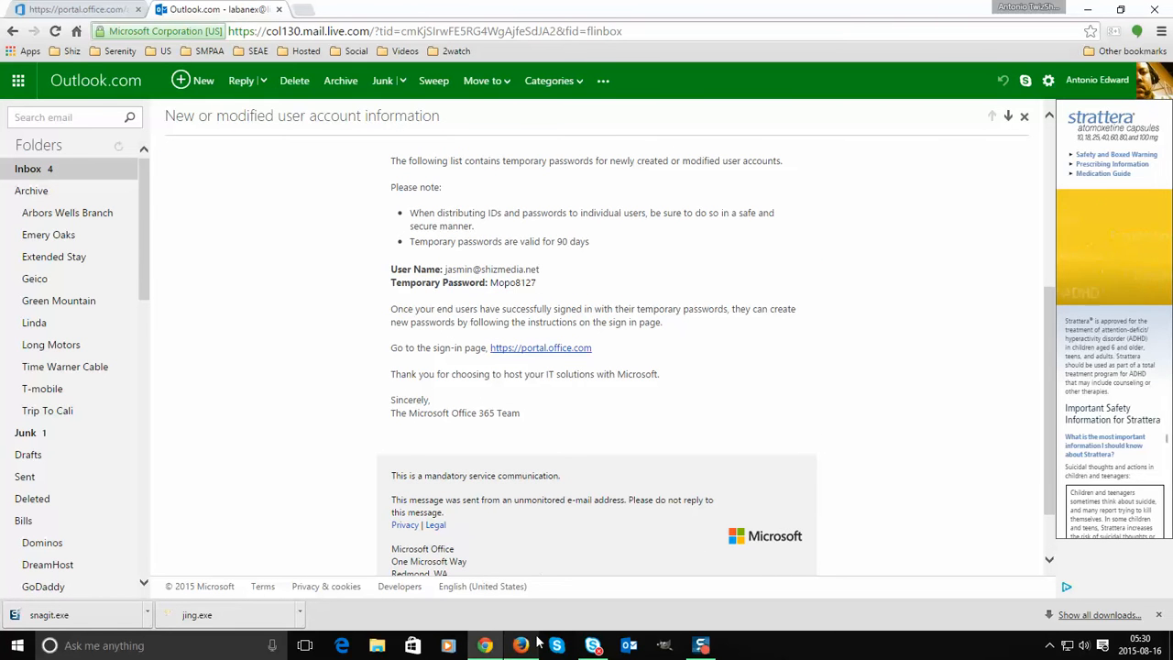
click(507, 645)
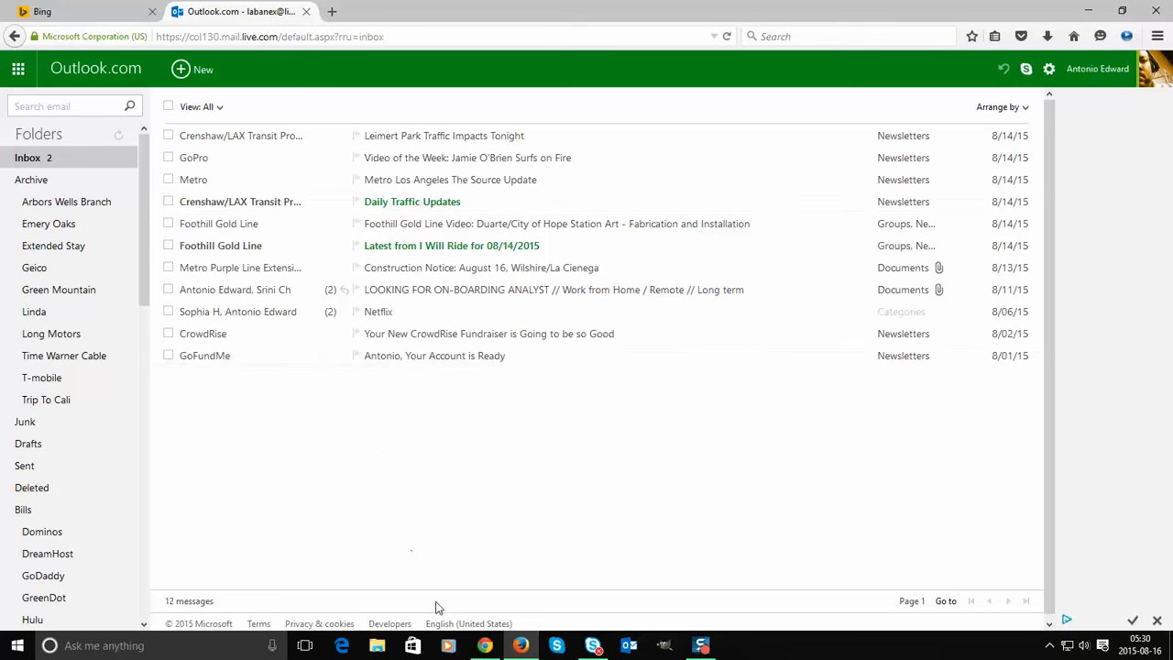
click(519, 646)
click(519, 645)
click(484, 645)
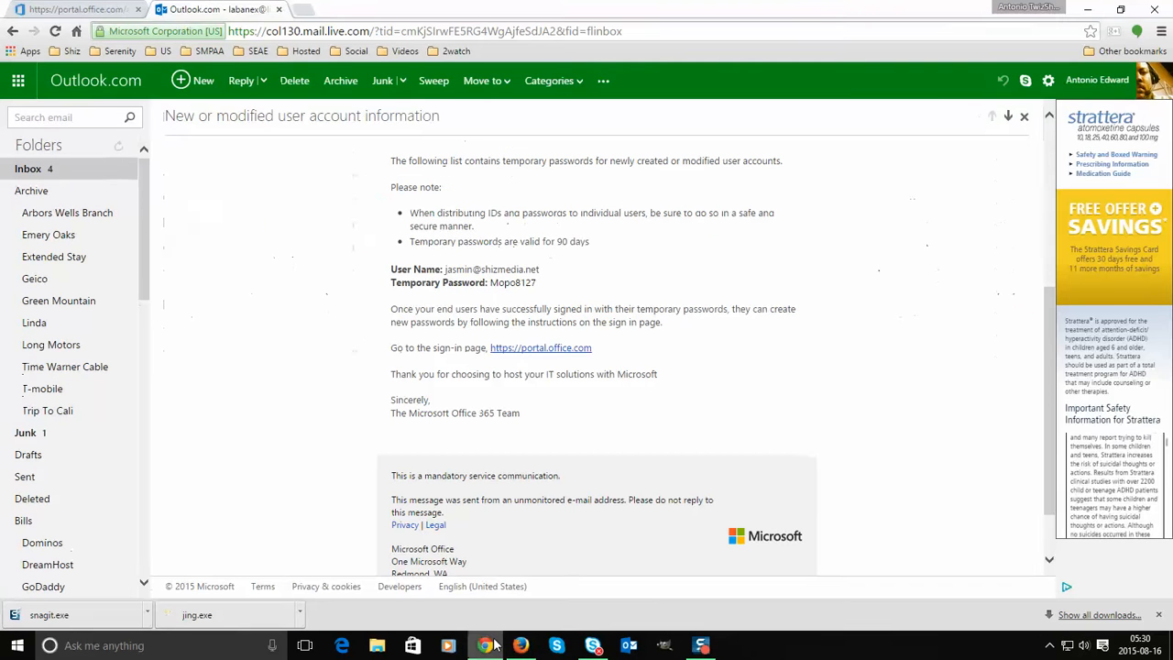
- Close the Chrome mail tab and open the account-information email in Firefox's reloaded inbox
click(280, 9)
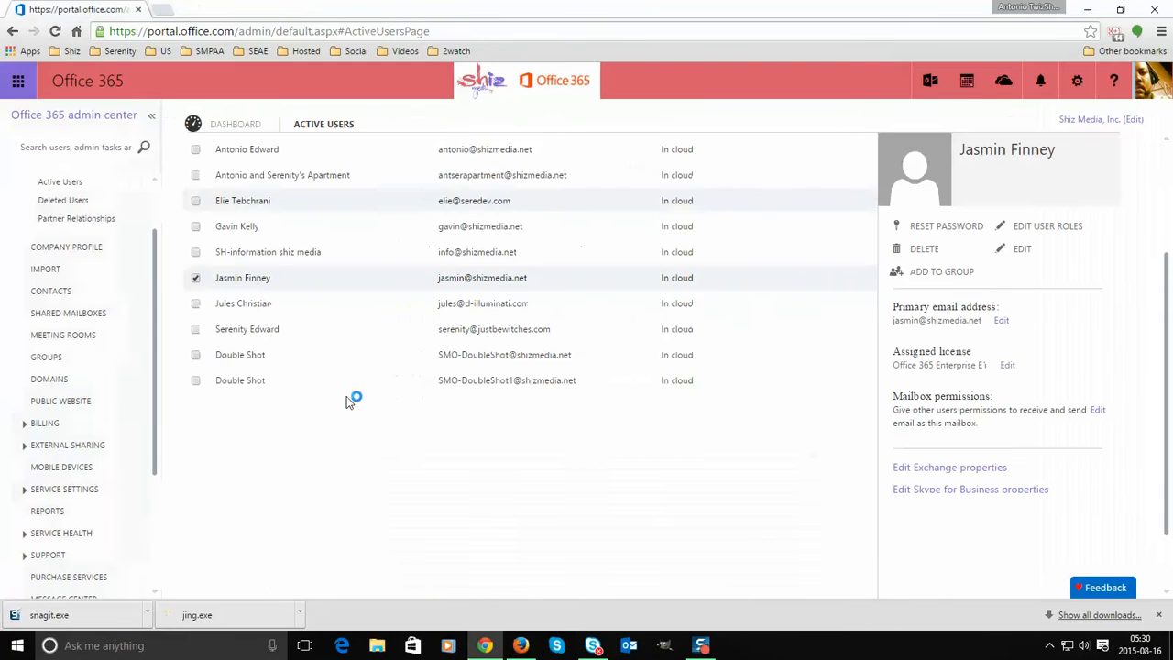
click(521, 645)
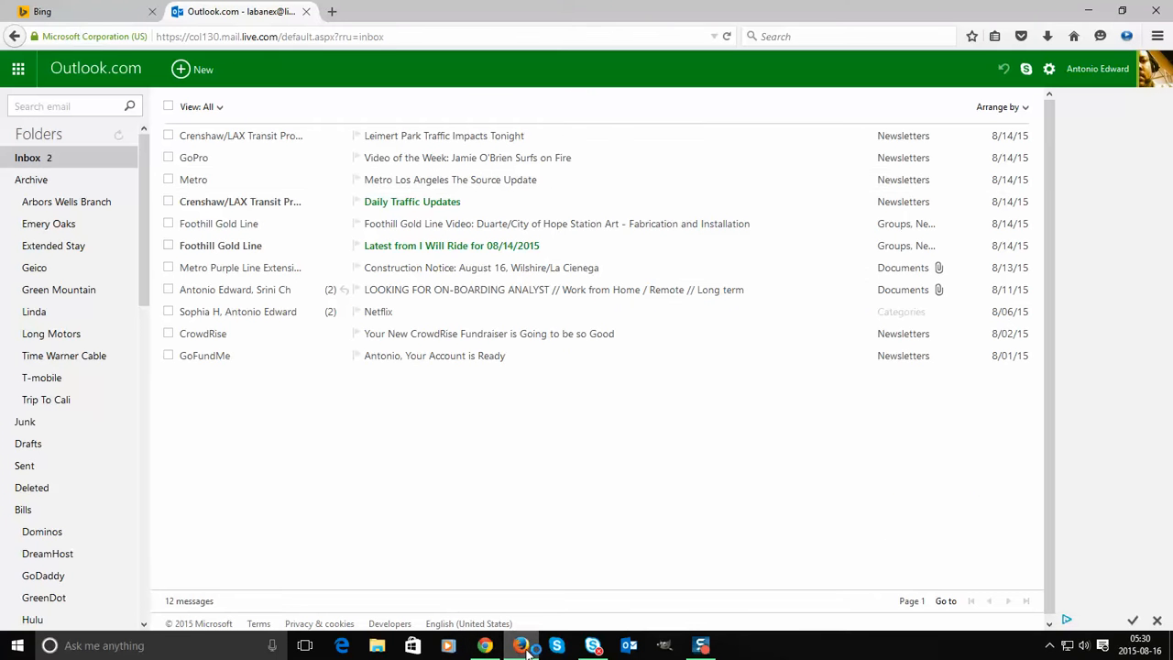
click(727, 39)
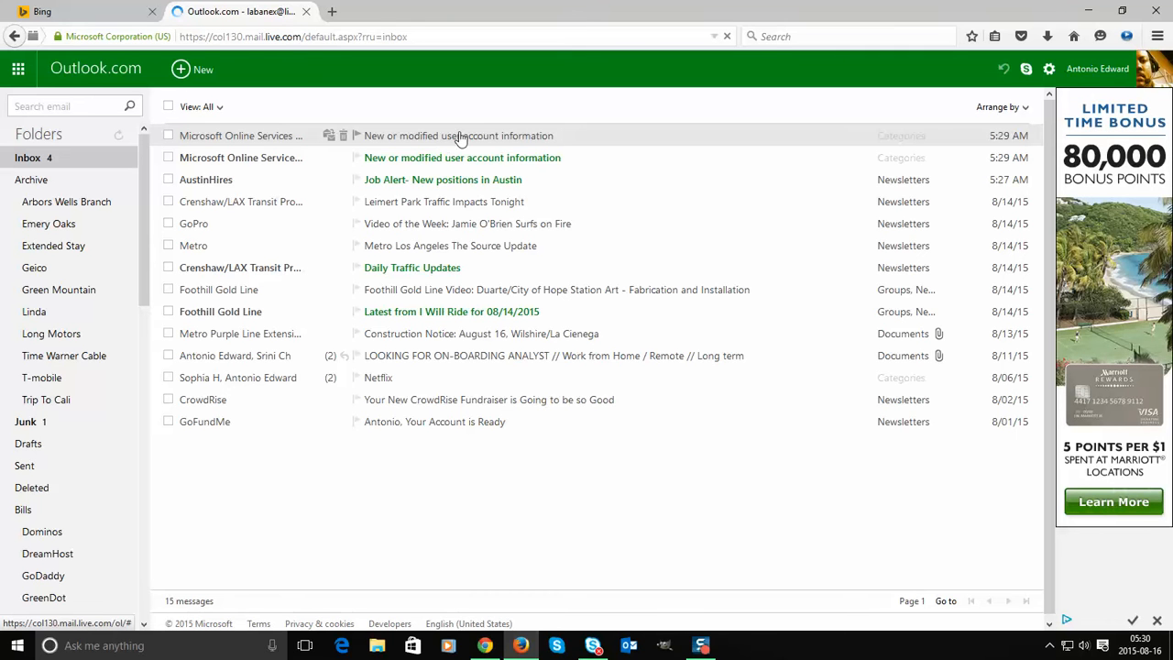
click(467, 138)
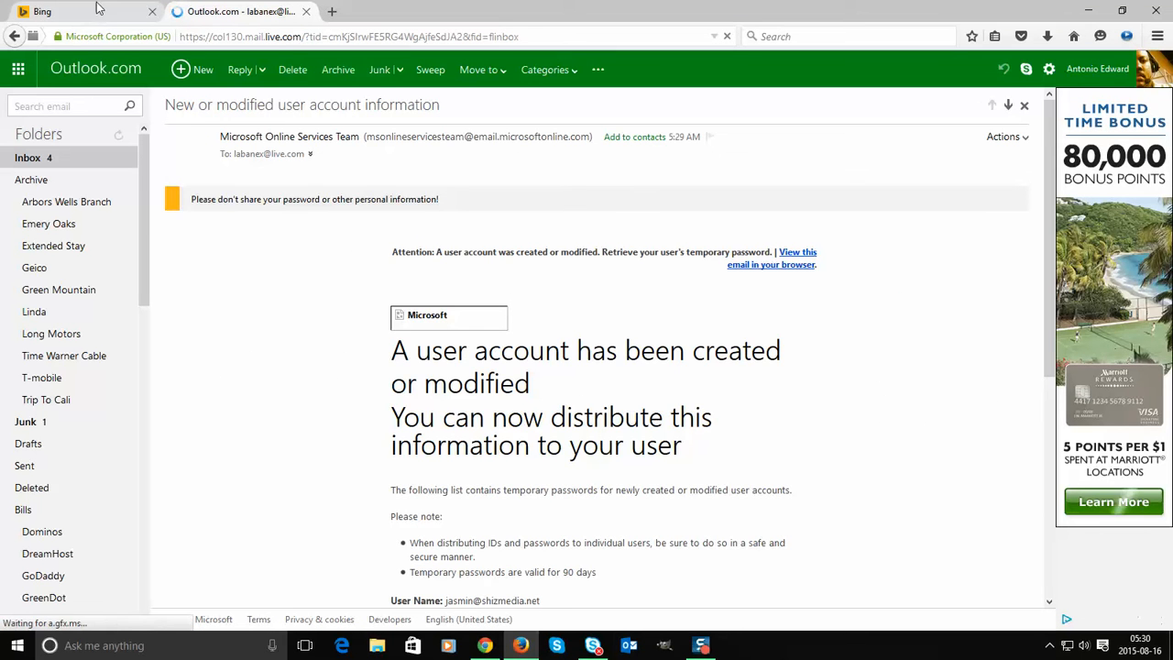
scroll(655, 339, down, 3)
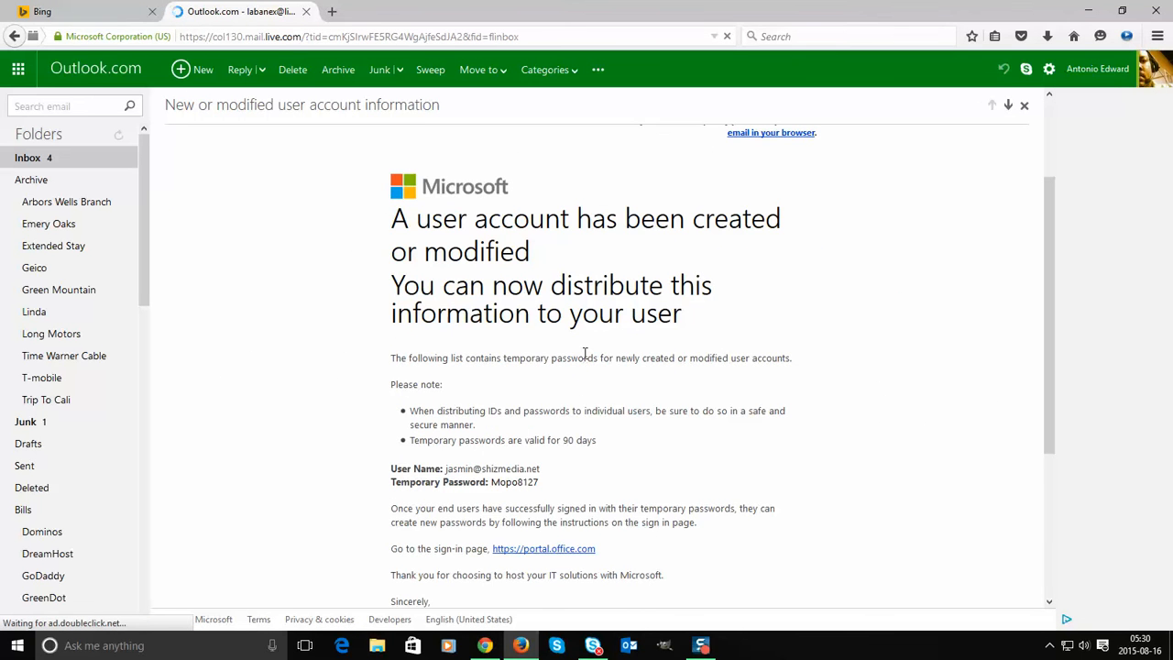
scroll(588, 353, down, 1)
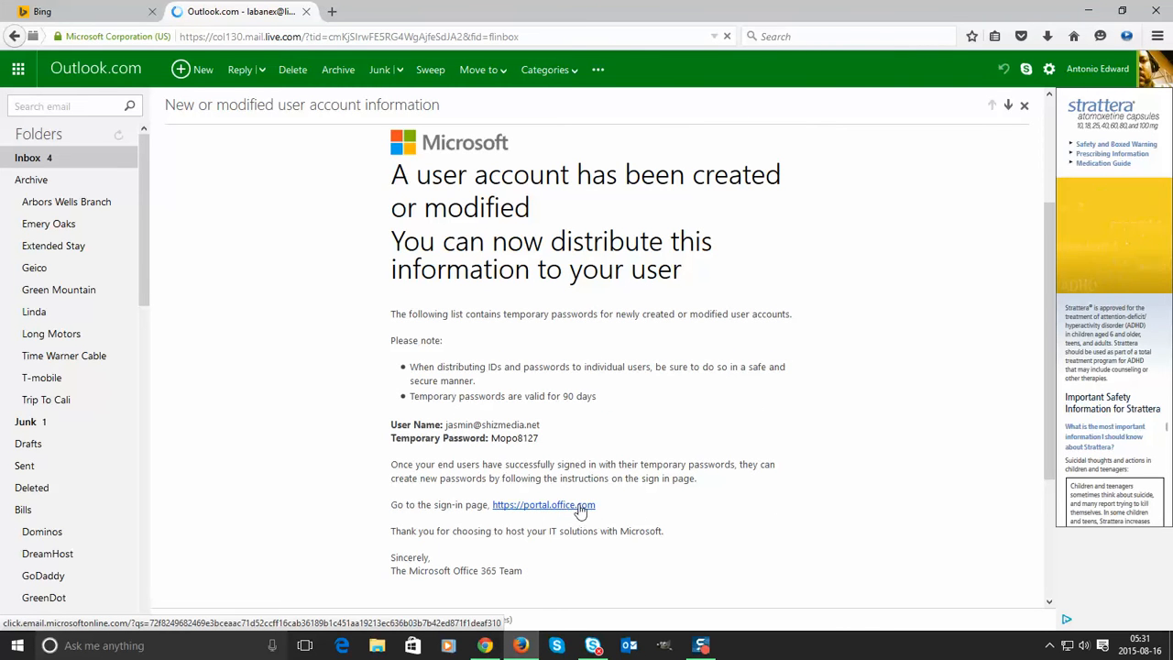
click(331, 11)
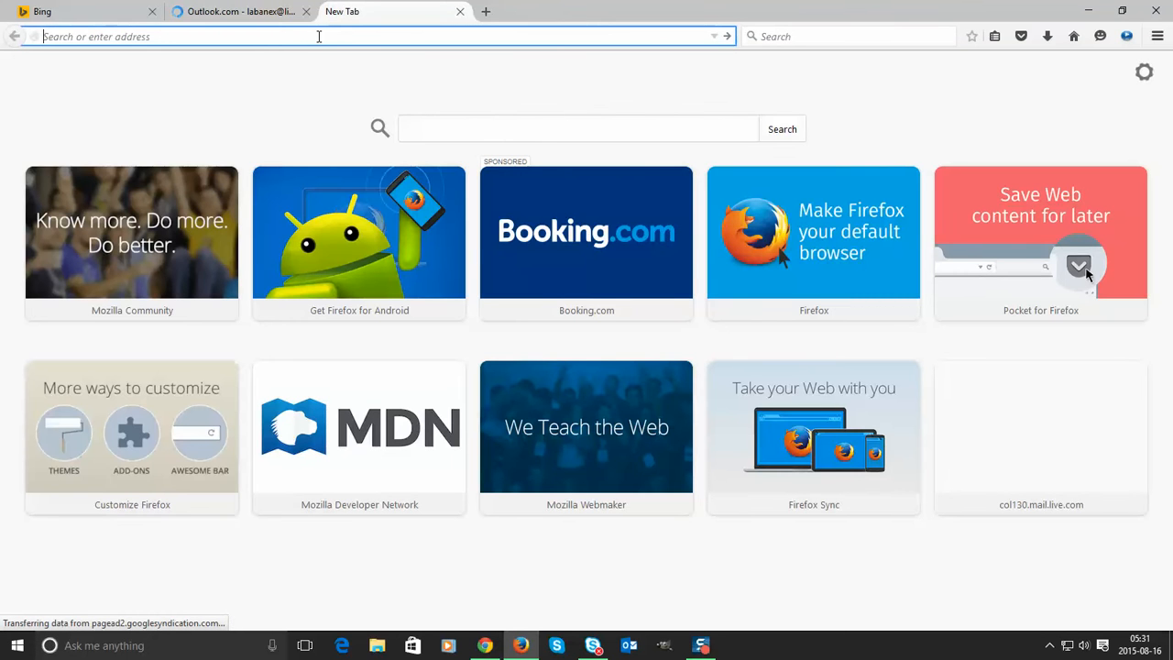
- Enter members.shizmedia.net in the new tab's address bar and retry the failed load
text(members.shiz)
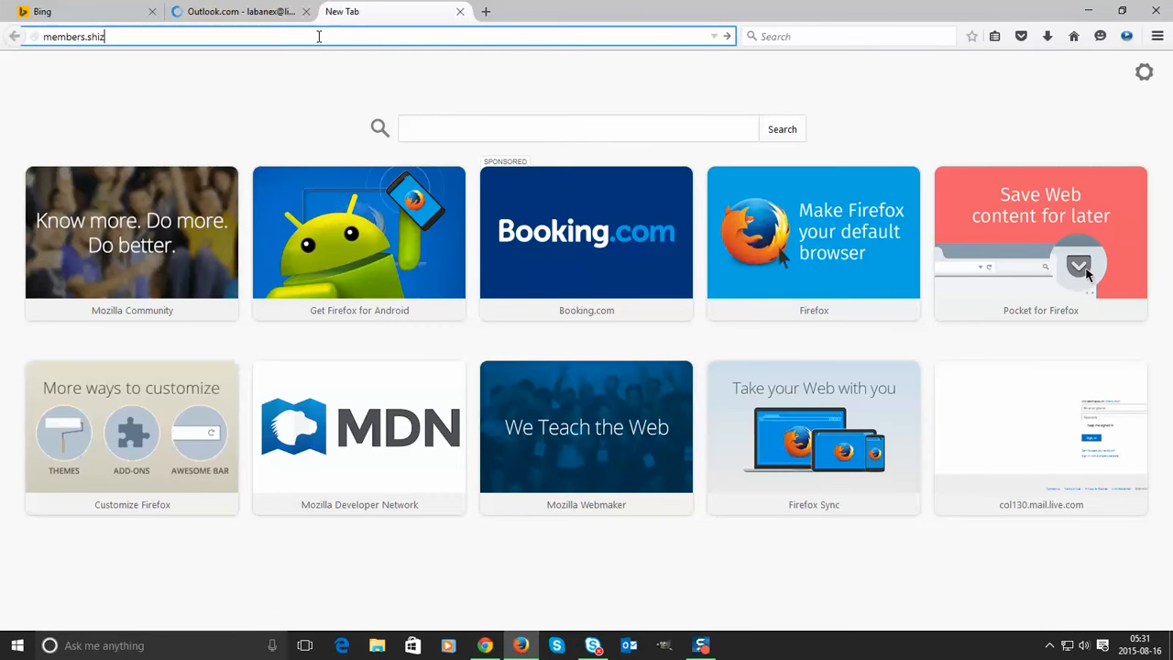
text(media.net)
key(Return)
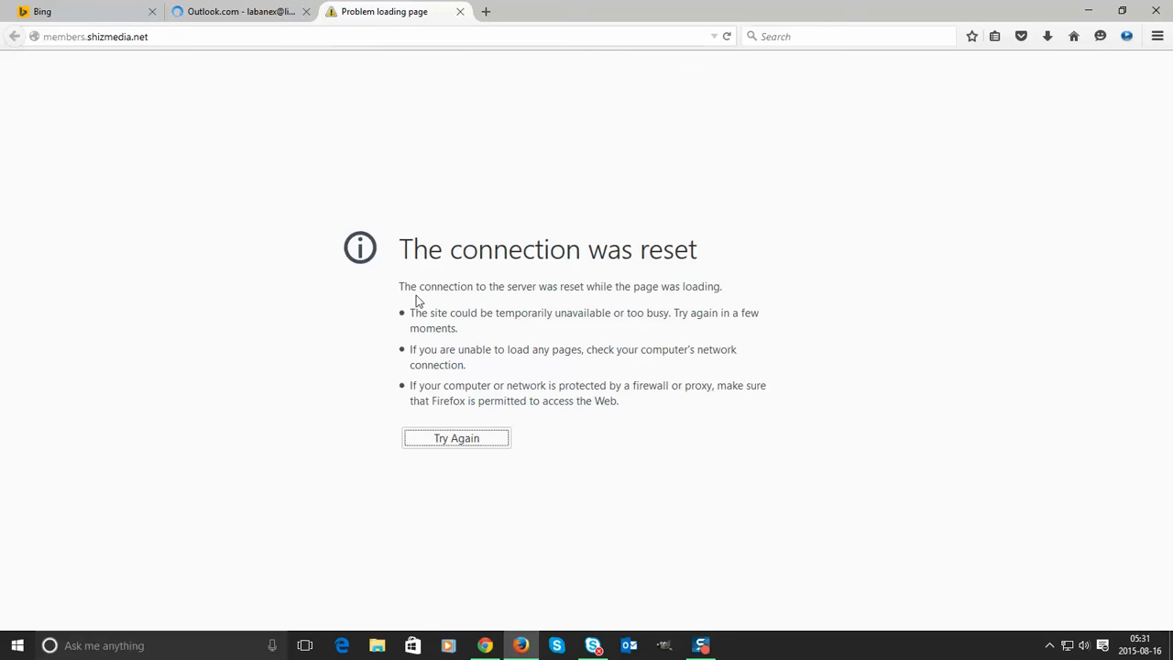
click(449, 440)
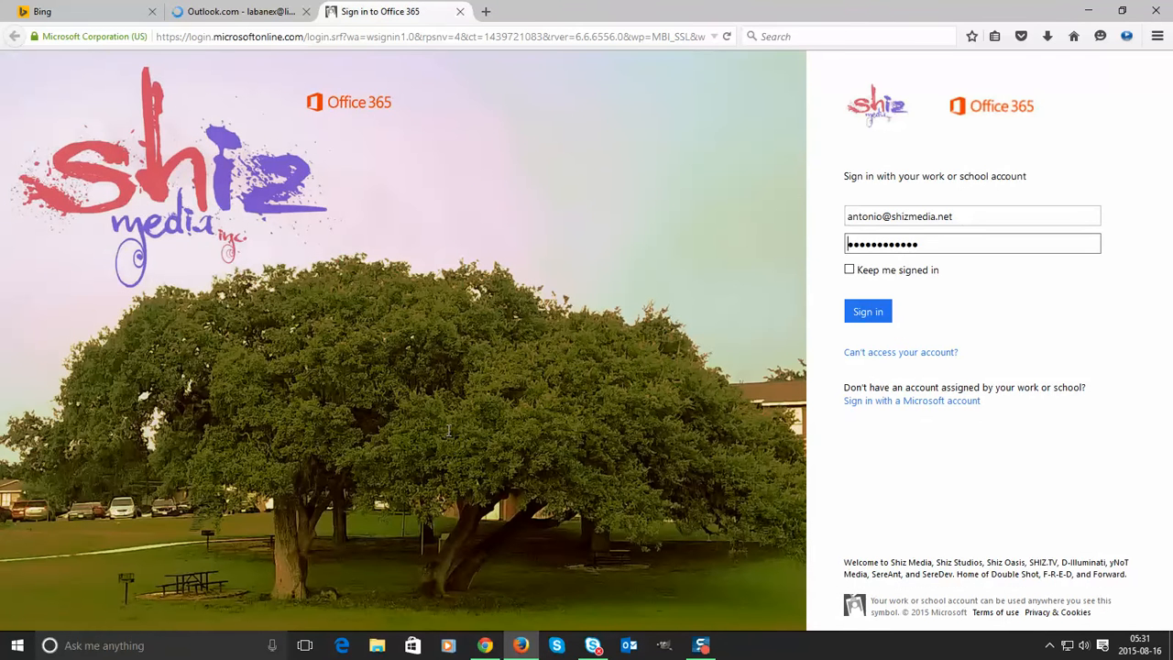
- Try member.shizmedia.net instead, then return to the Office 365 sign-in tab
click(331, 35)
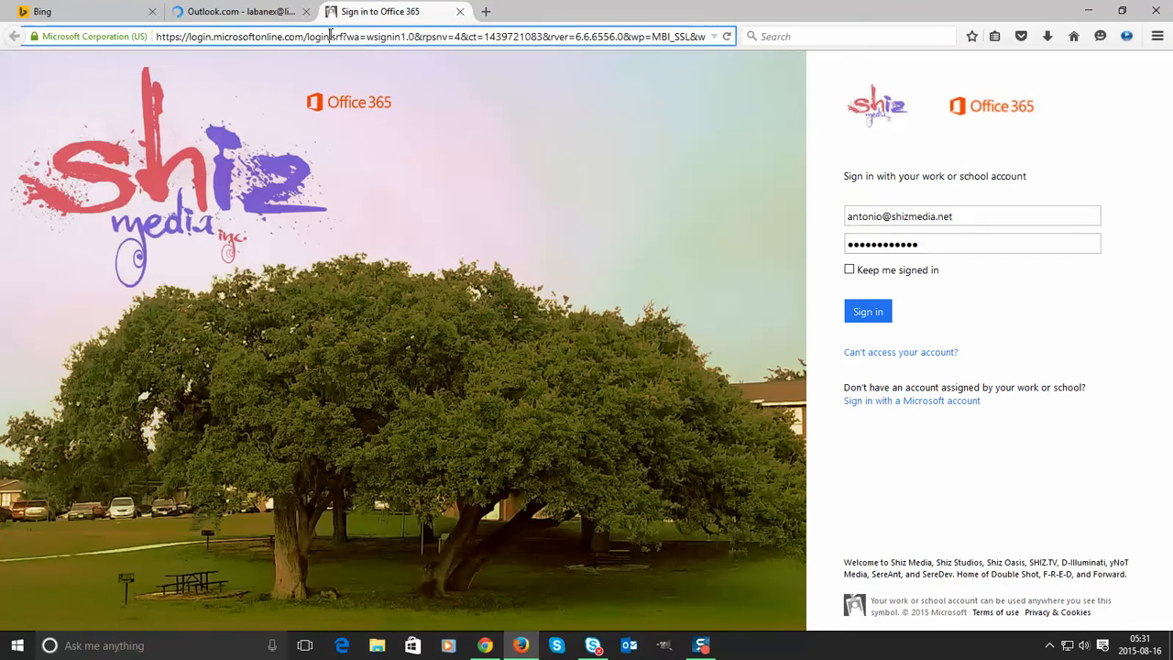
text(member.)
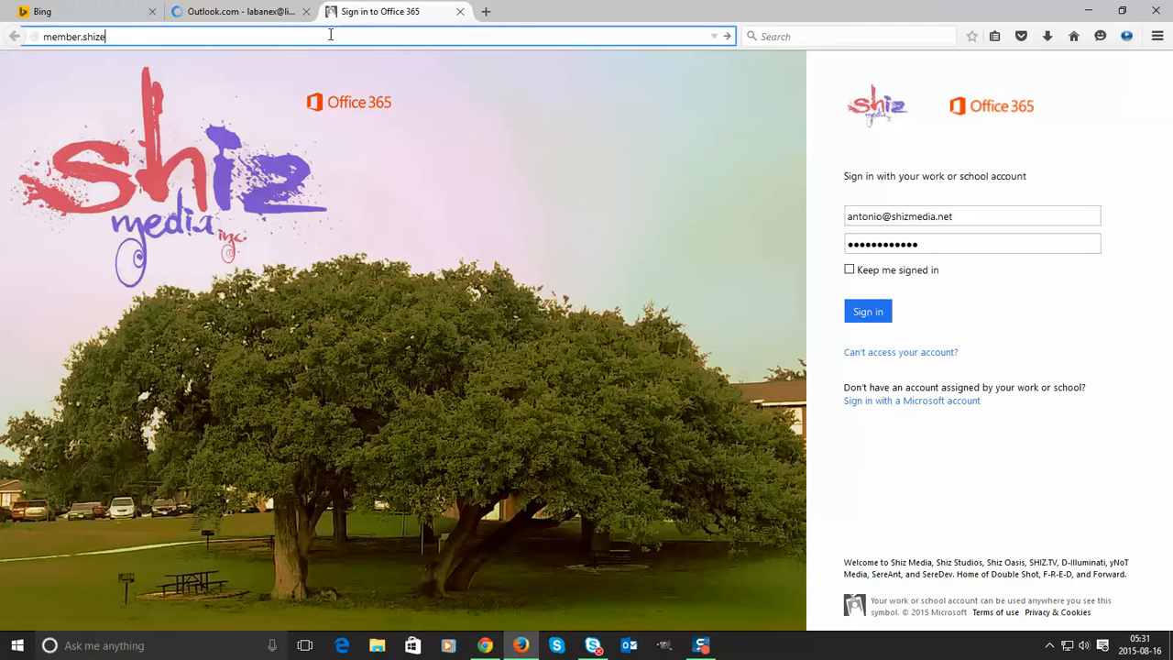
text(shizmedia.net)
key(Return)
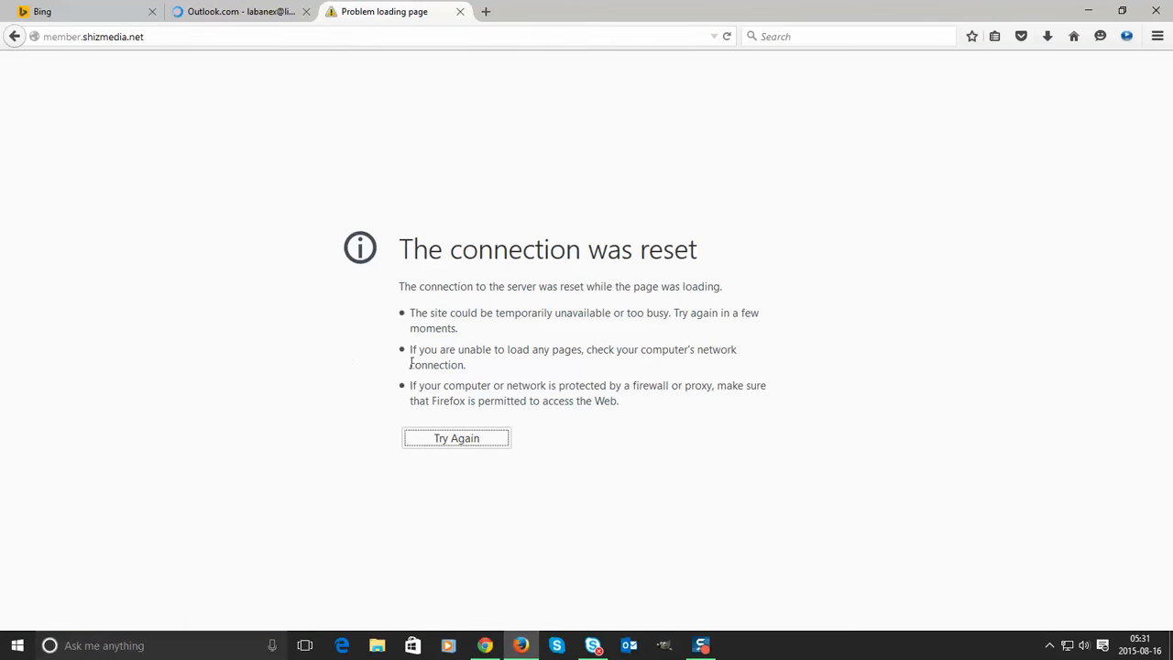
click(456, 442)
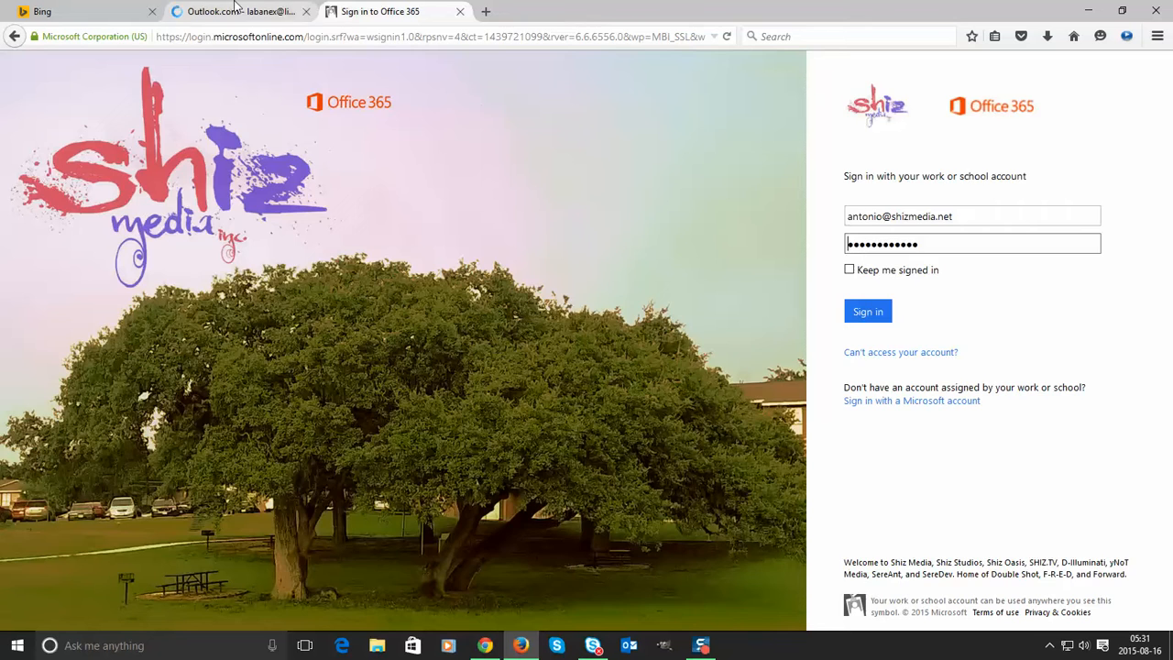
click(240, 11)
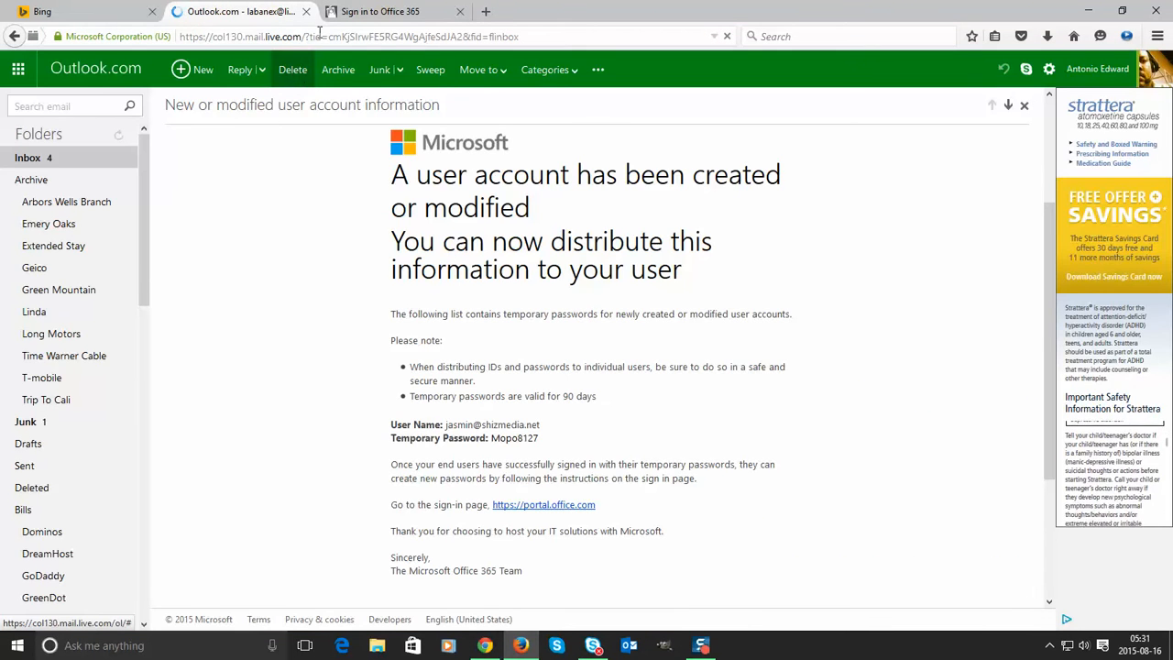
click(381, 11)
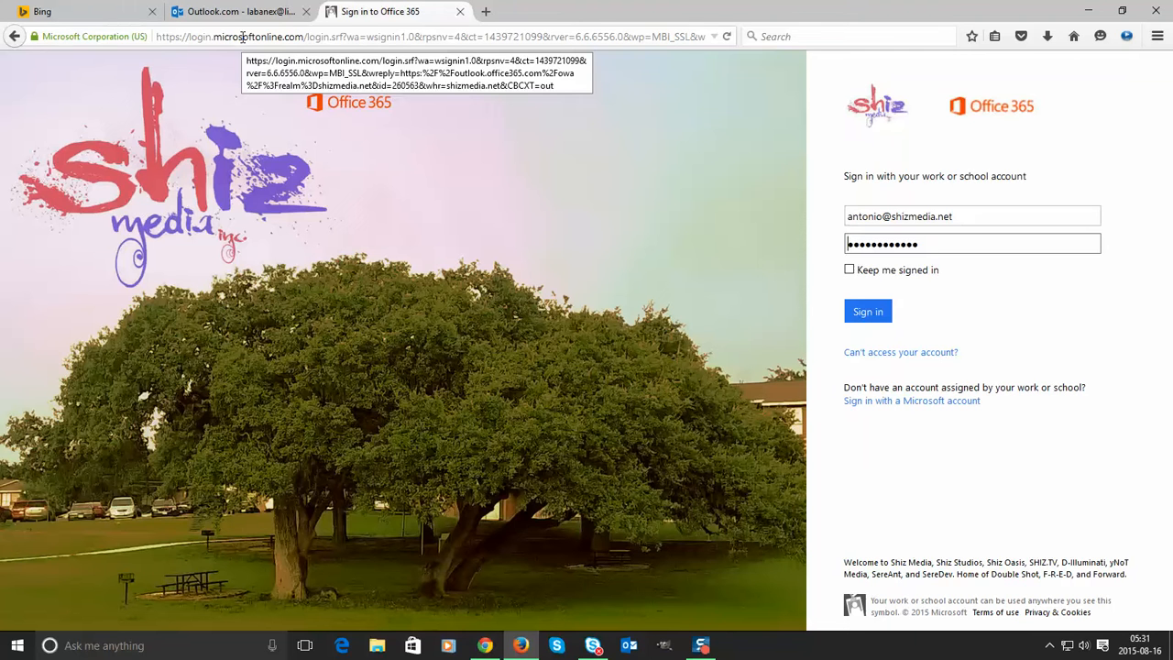
- Replace the sign-in user name with the new user's name and clear the saved password
double_click(872, 217)
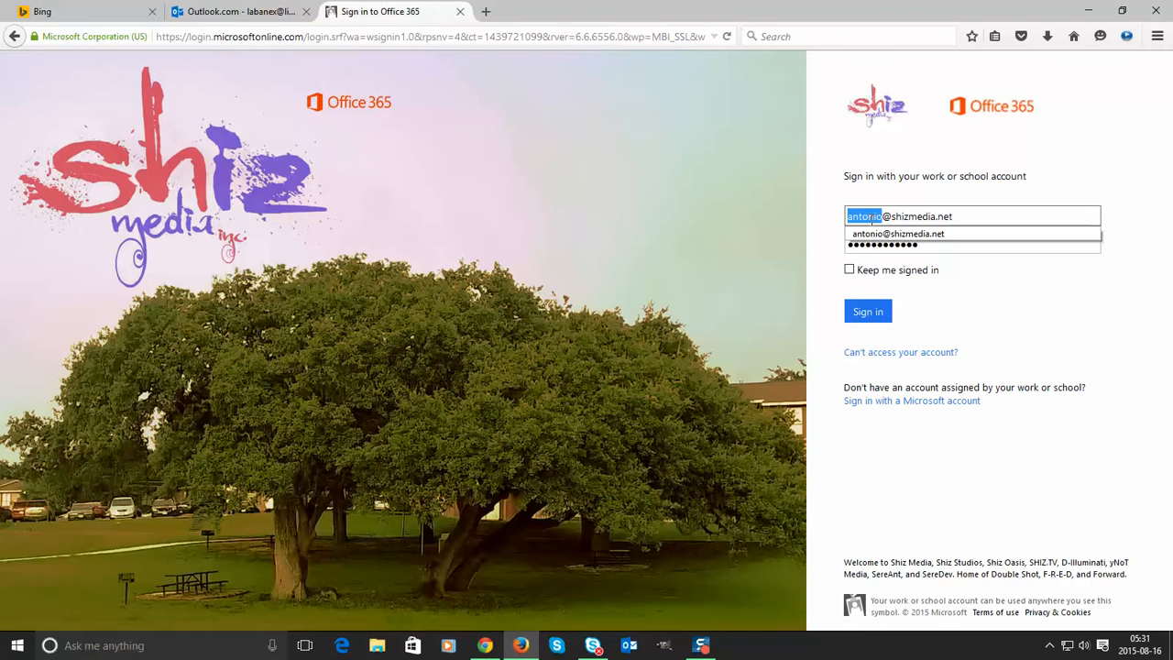
text(jasmin)
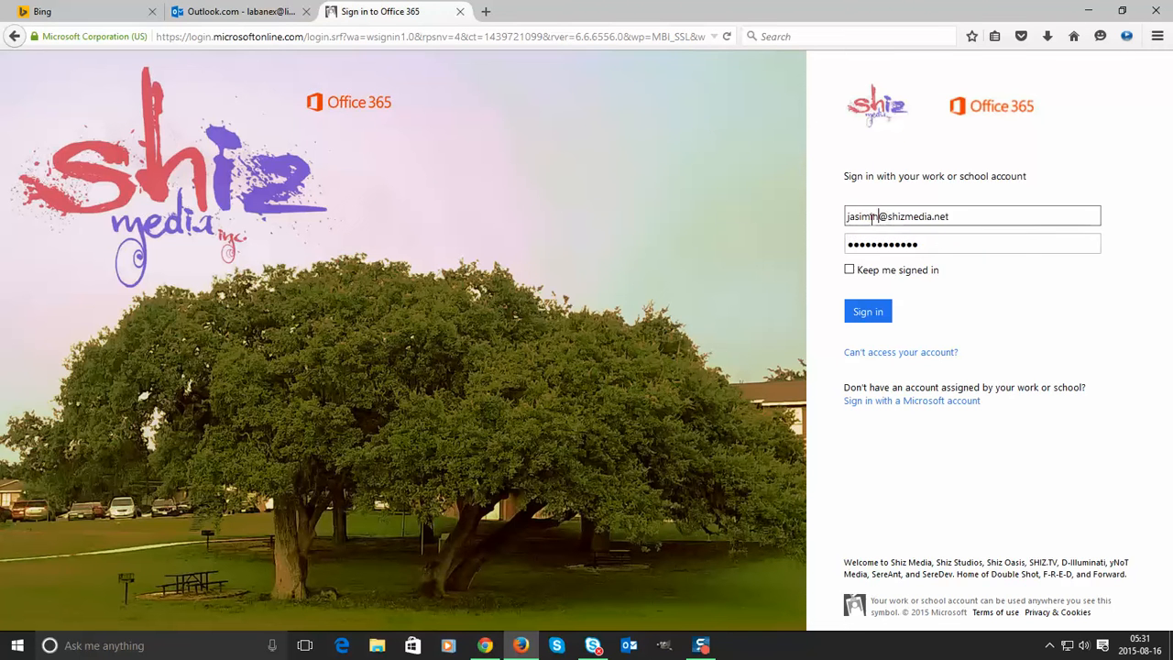
key(BackSpace)
key(BackSpace)
key(BackSpace)
text(min)
key(Tab)
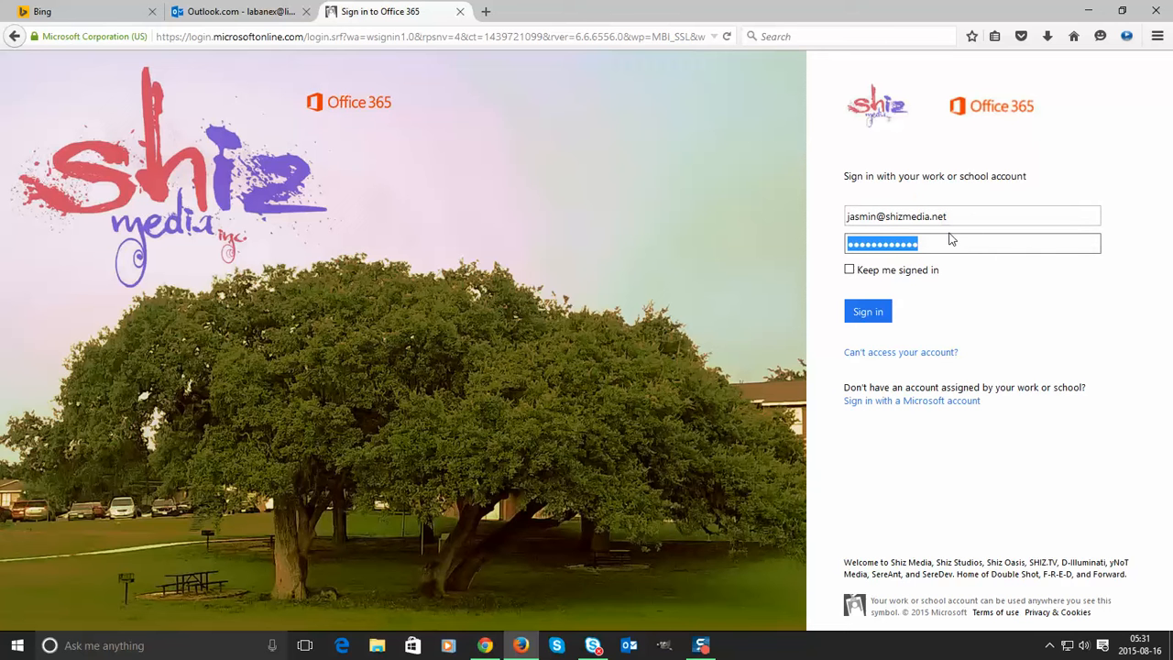
key(BackSpace)
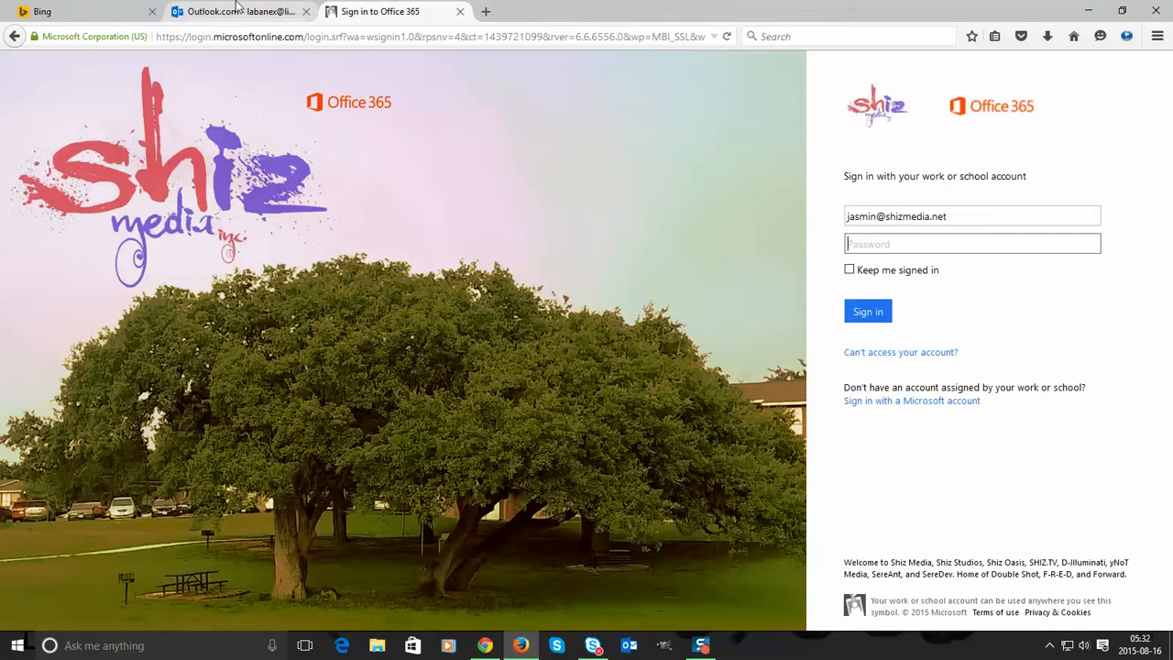
- Copy the temporary password from the email, paste it, keep me signed in, and sign in
click(236, 7)
drag(540, 439, 495, 444)
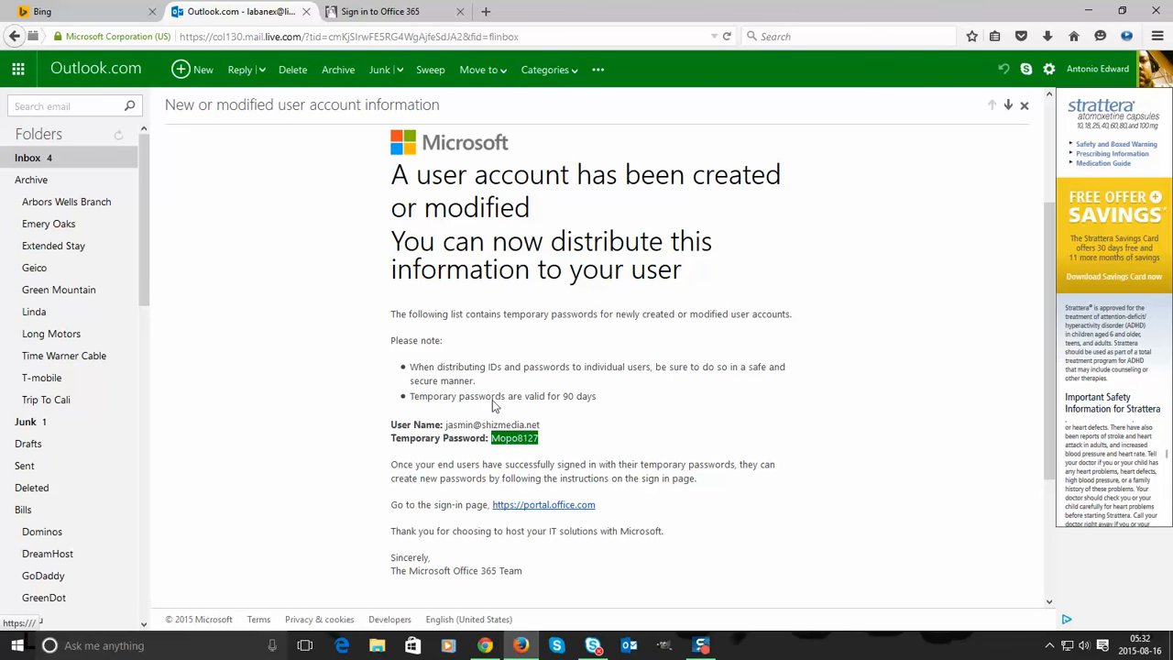
click(380, 11)
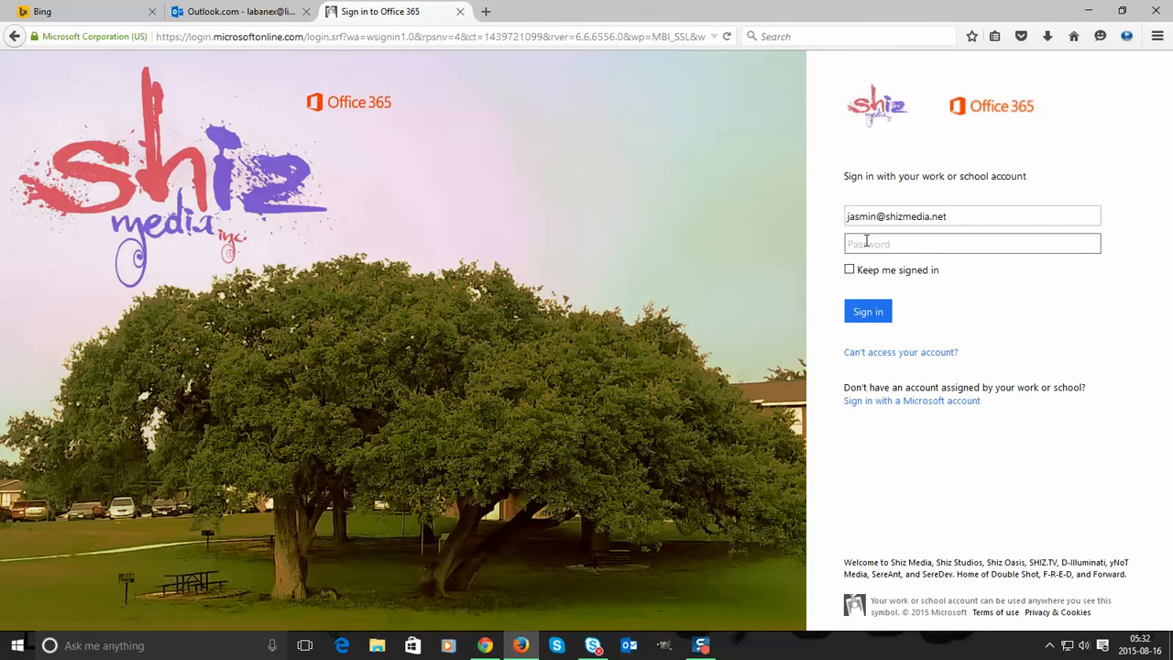
key(ctrl+v)
click(850, 272)
click(871, 321)
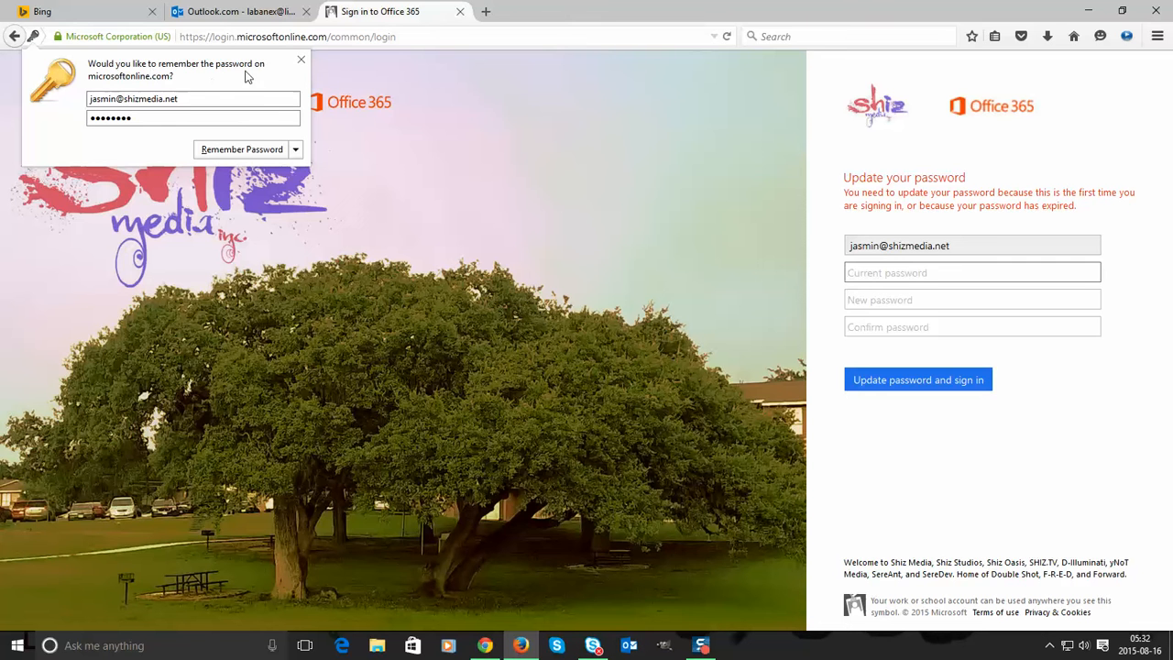
- Dismiss the save-password prompt and replace the temporary password with a new one
click(301, 61)
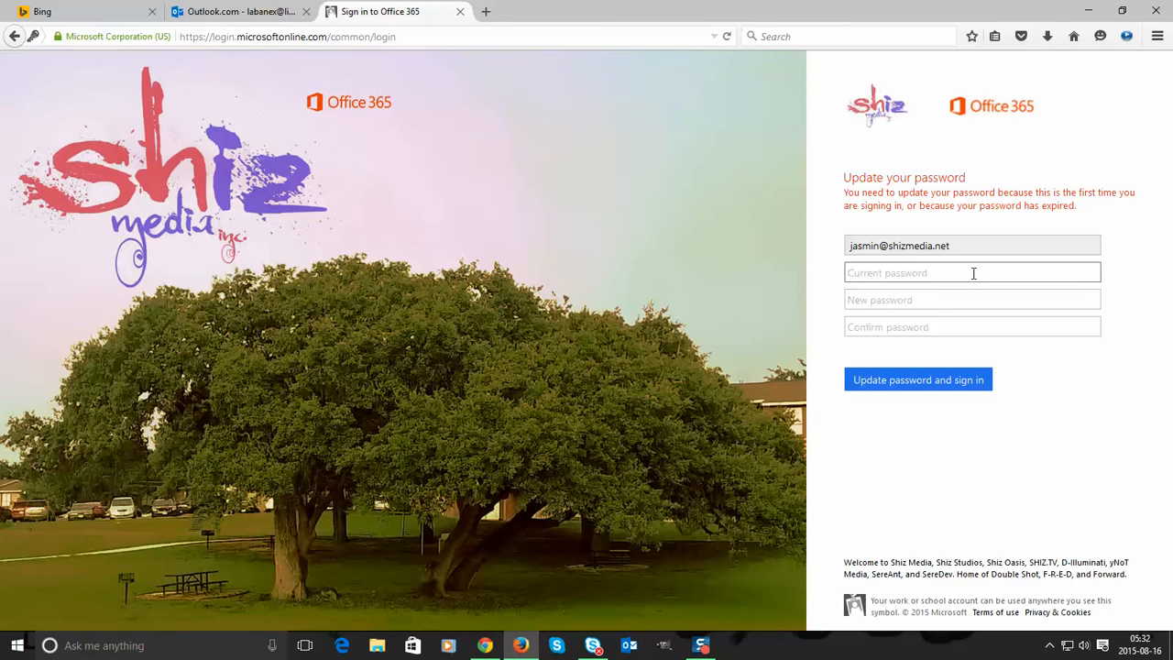
key(ctrl+v)
click(955, 301)
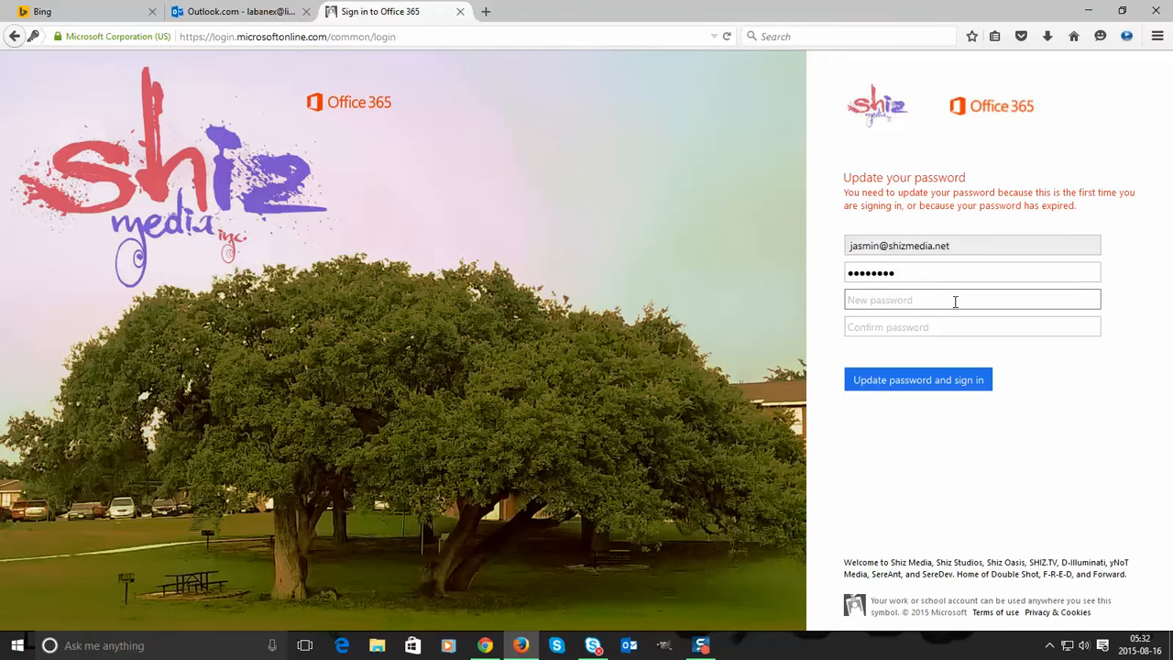
text(****)
key(Tab)
text(*)
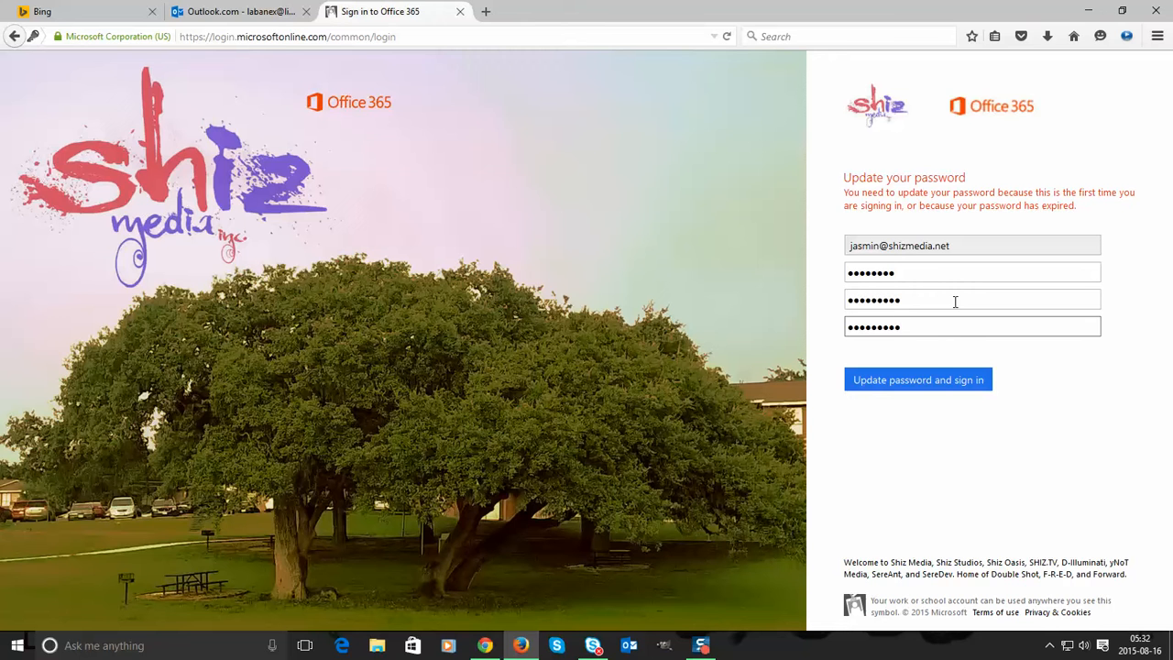
click(939, 382)
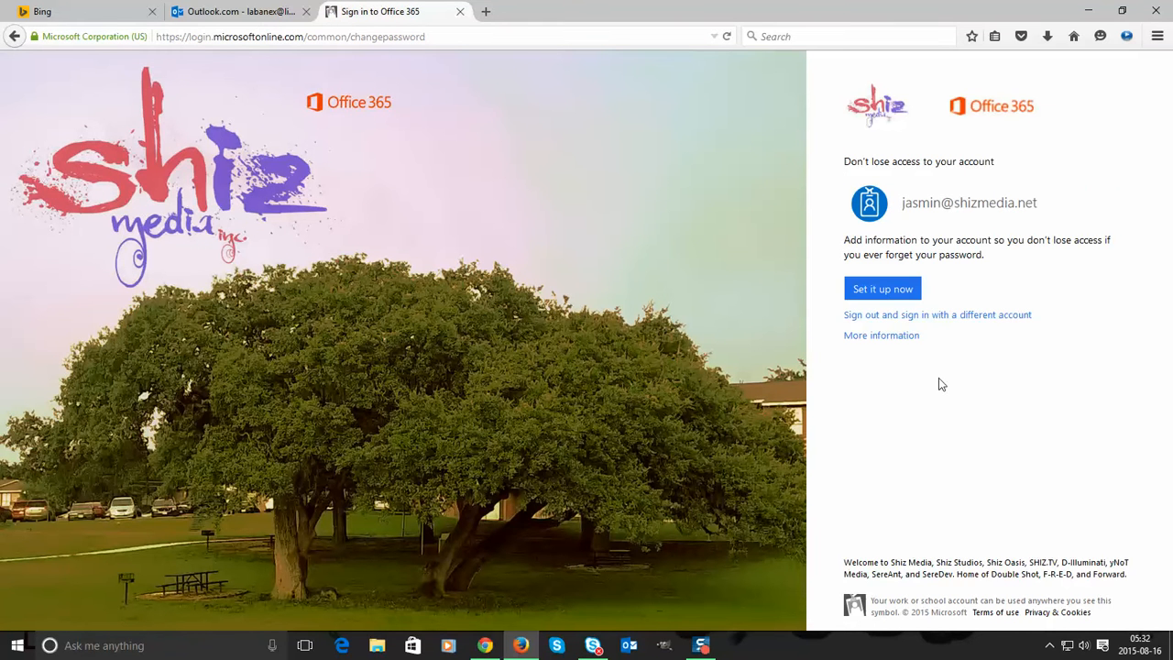
- Start recovery setup and sign in again with the new password, staying signed in
click(883, 290)
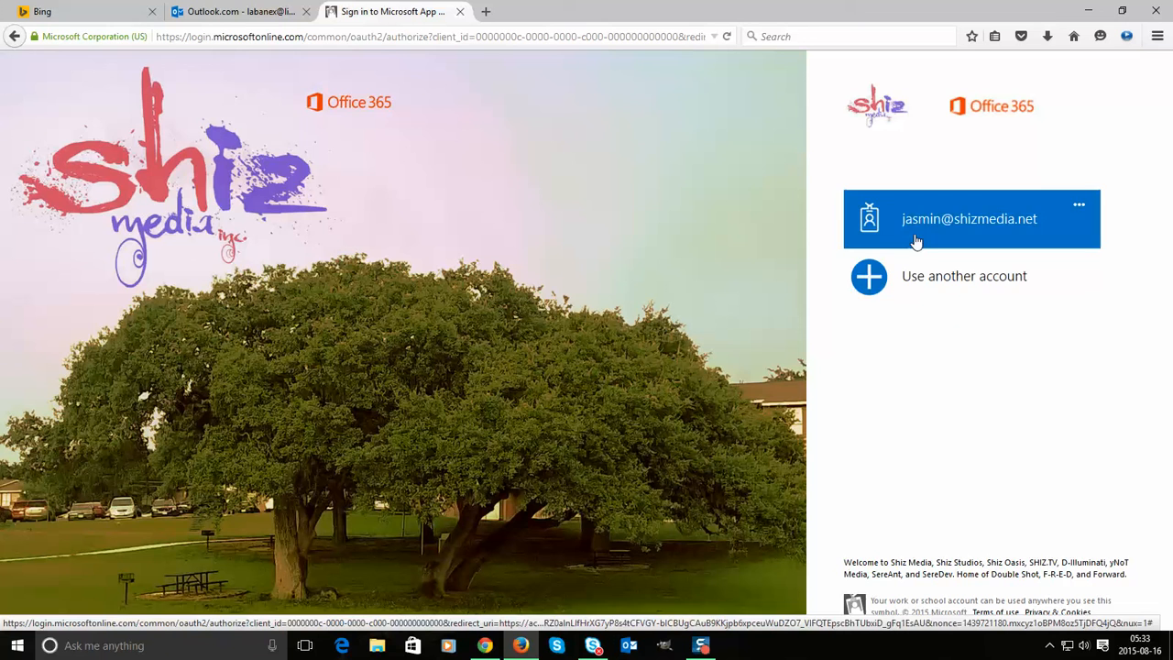
click(916, 240)
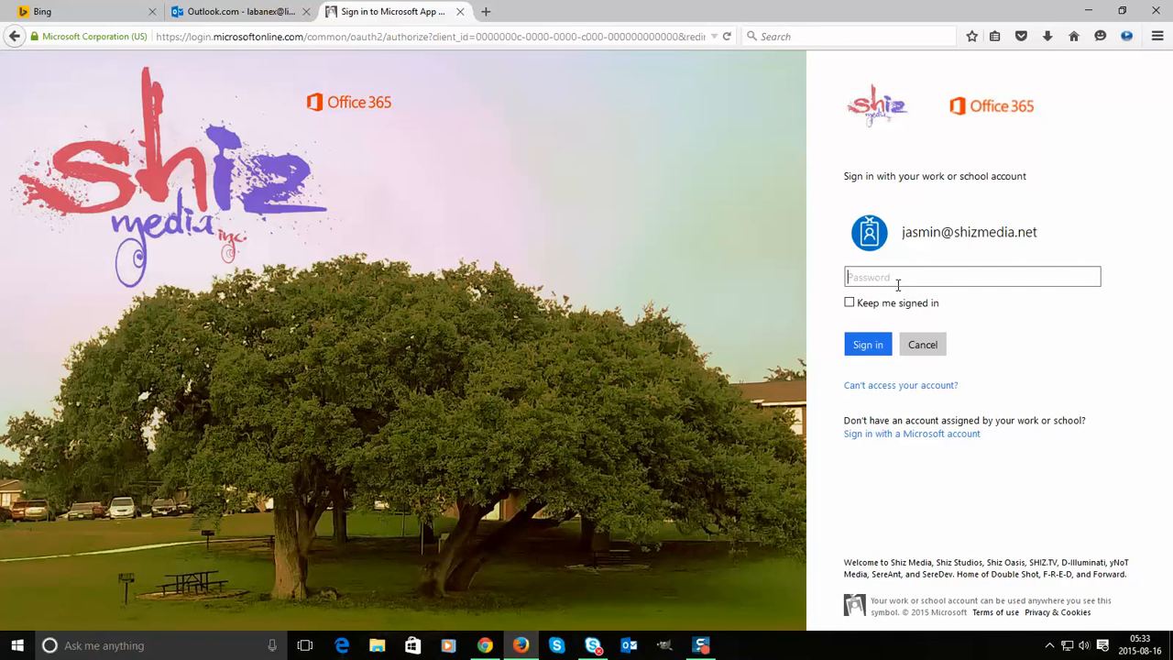
text(•••••••)
click(849, 302)
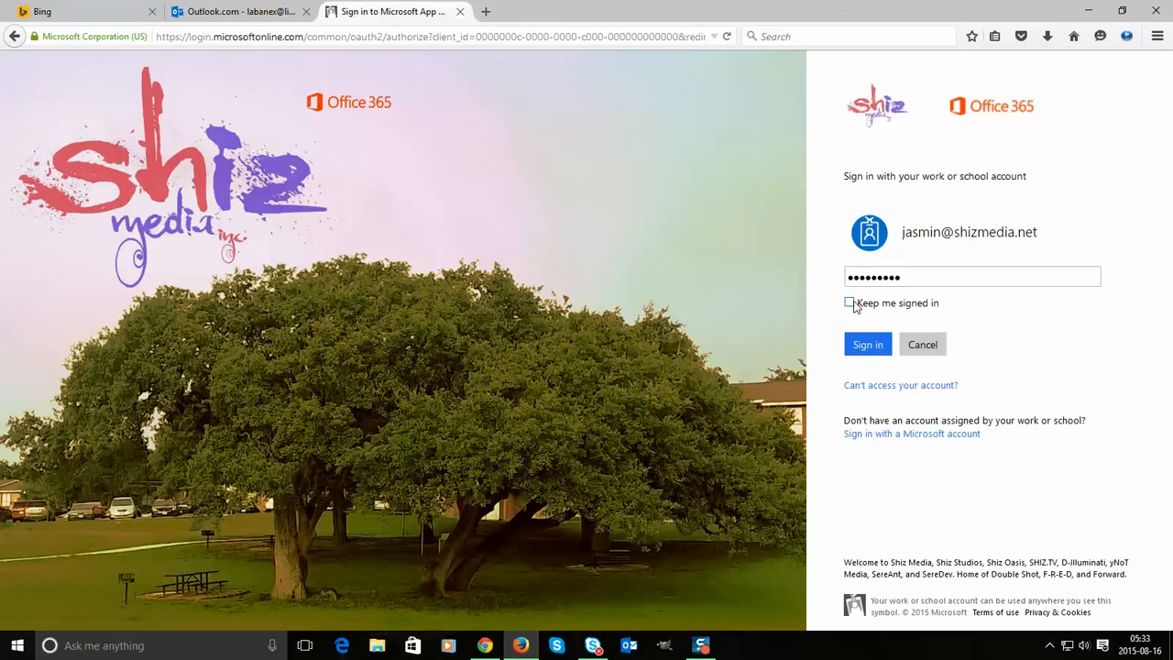
click(862, 347)
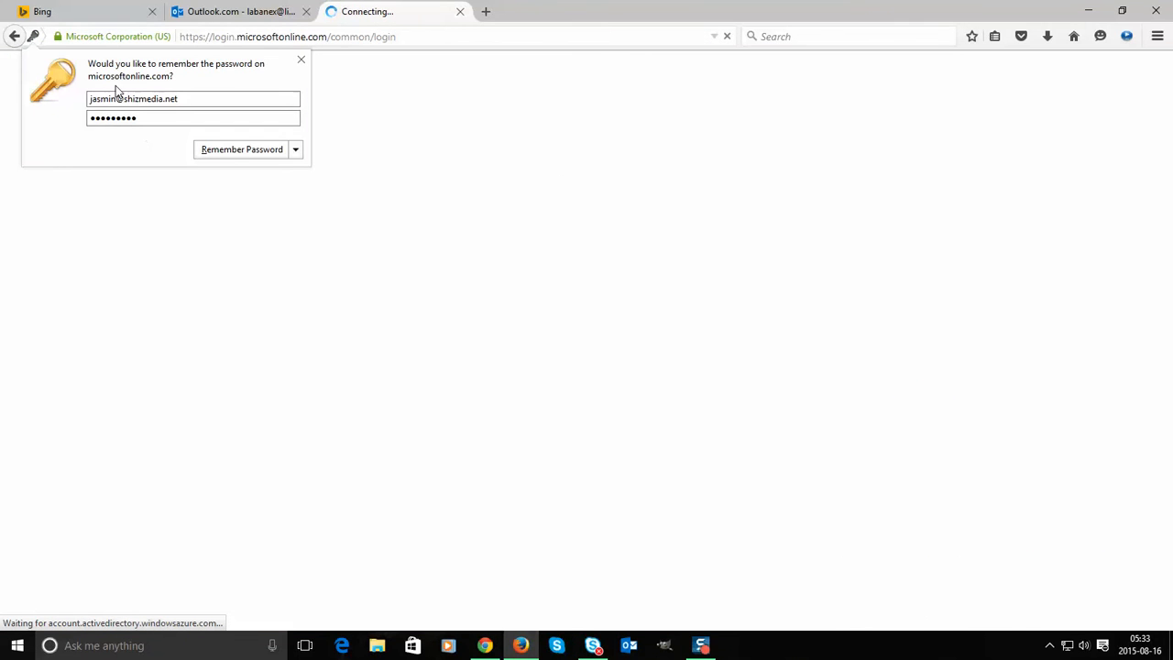
- Let Firefox remember the password, then highlight the unconfigured phone, email and security question options
click(246, 150)
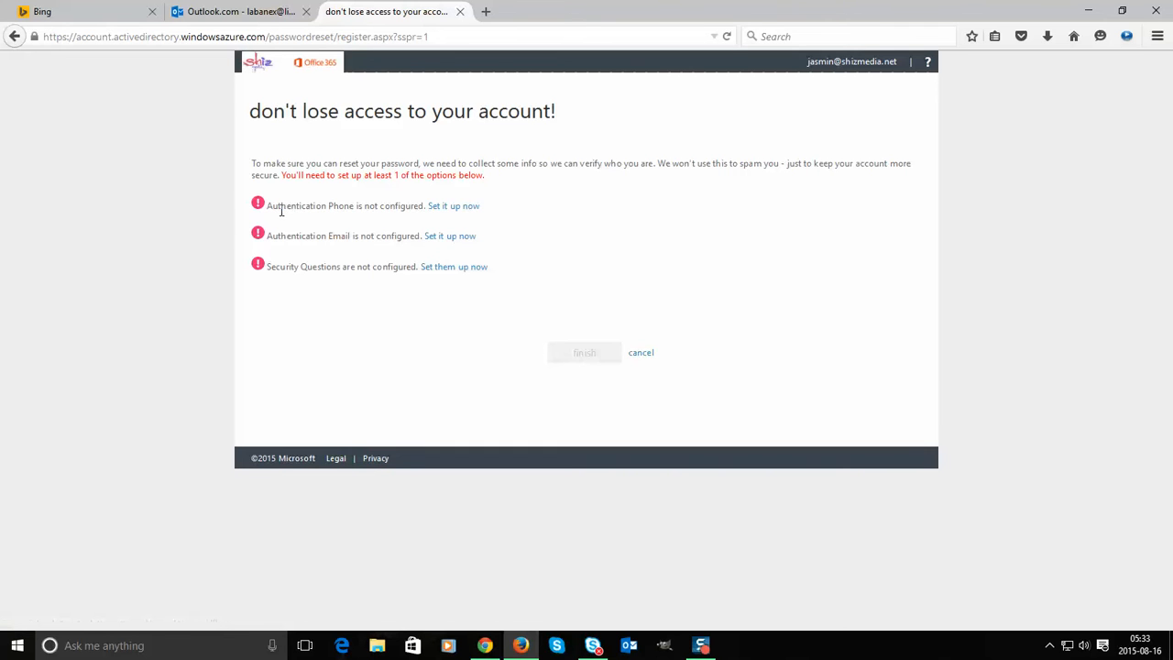
drag(280, 206, 534, 180)
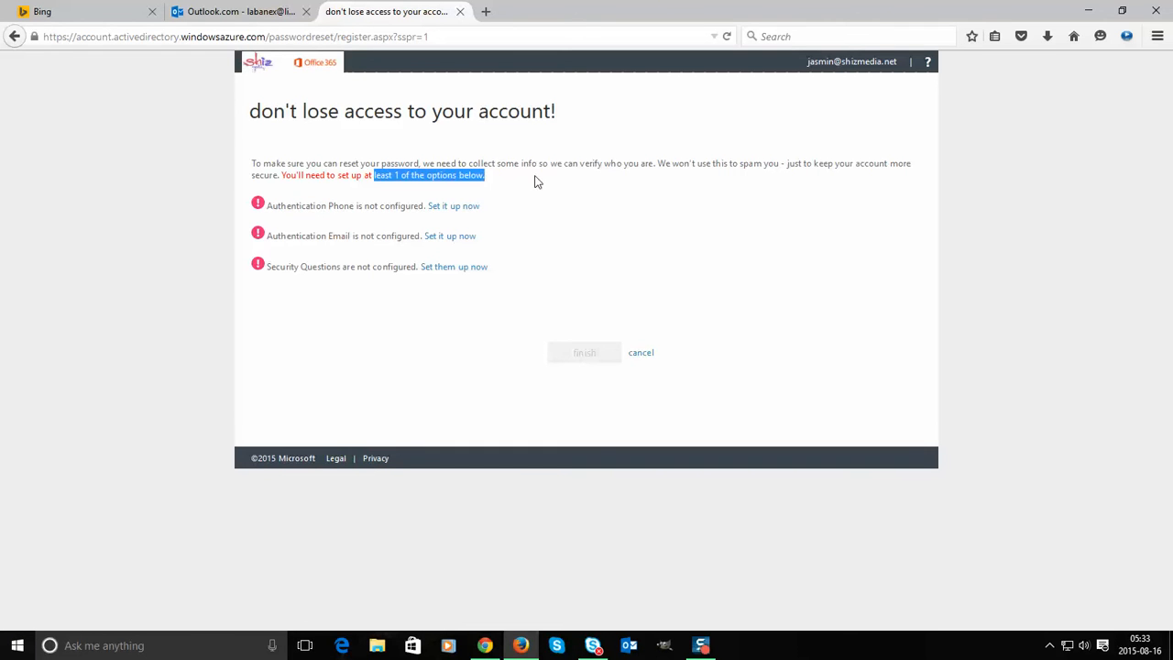
drag(340, 205, 501, 283)
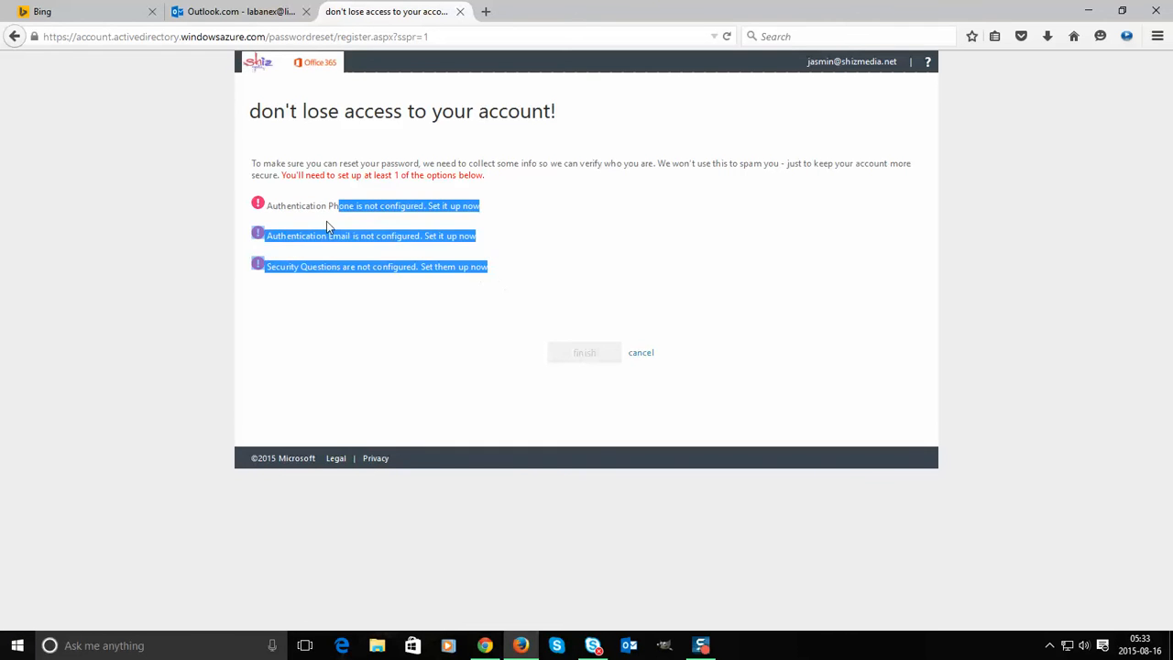
click(275, 201)
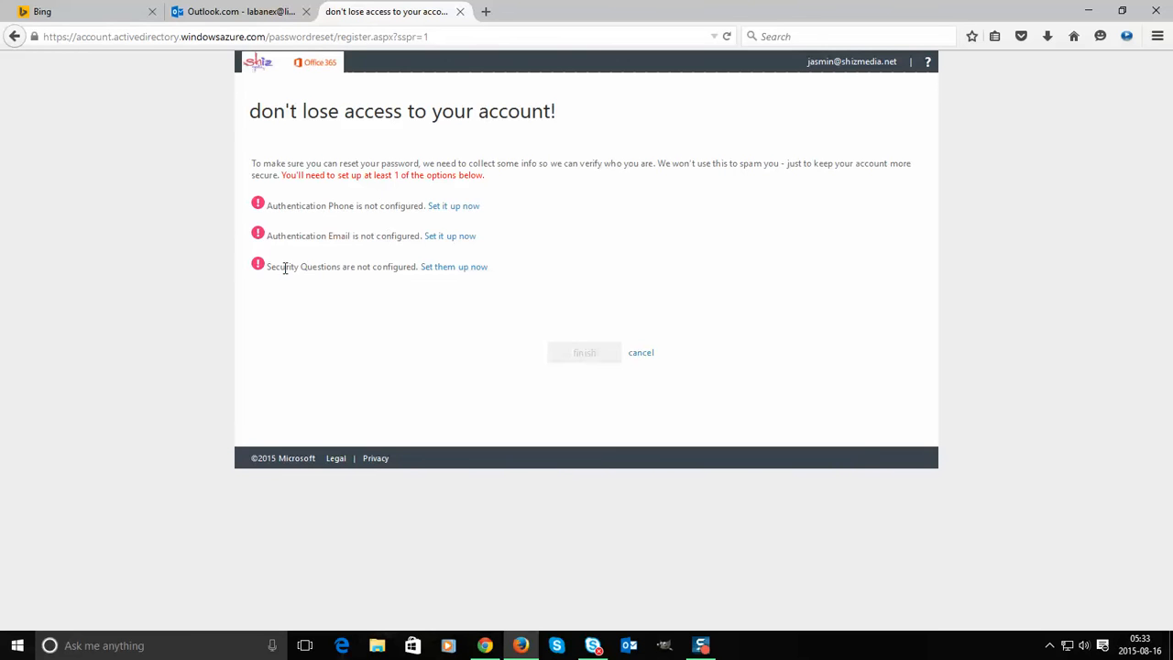
drag(285, 267, 394, 267)
drag(302, 196, 409, 264)
- Set up Authentication Email with the alternate address and have a verification code emailed
click(338, 209)
drag(333, 235, 385, 237)
click(455, 239)
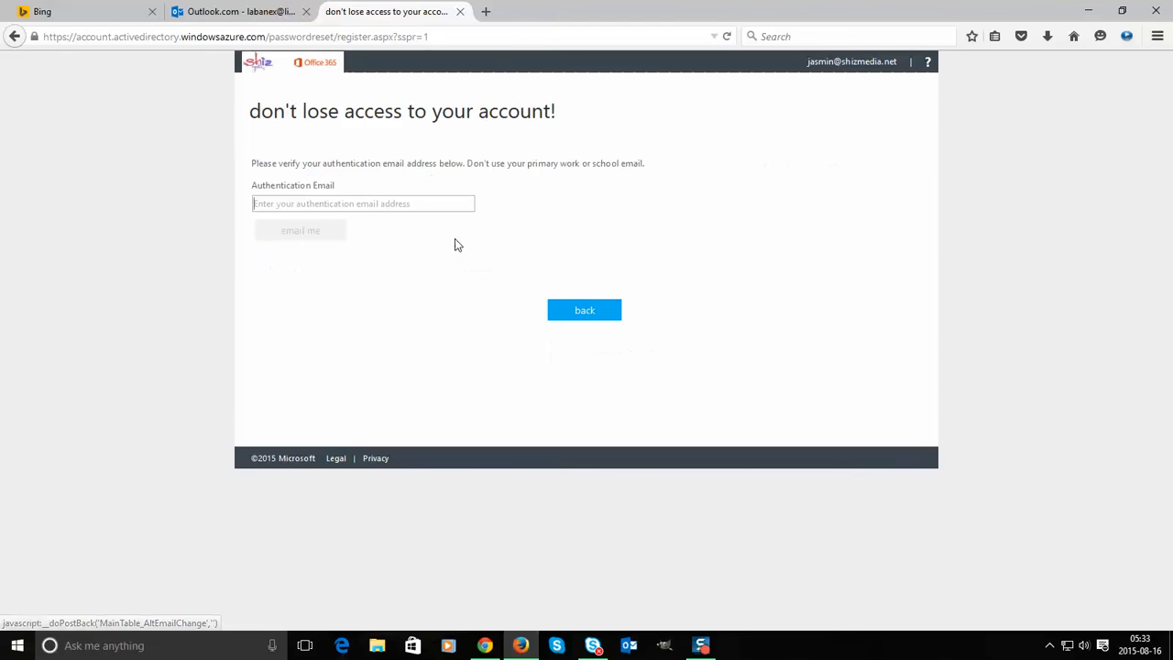
click(364, 205)
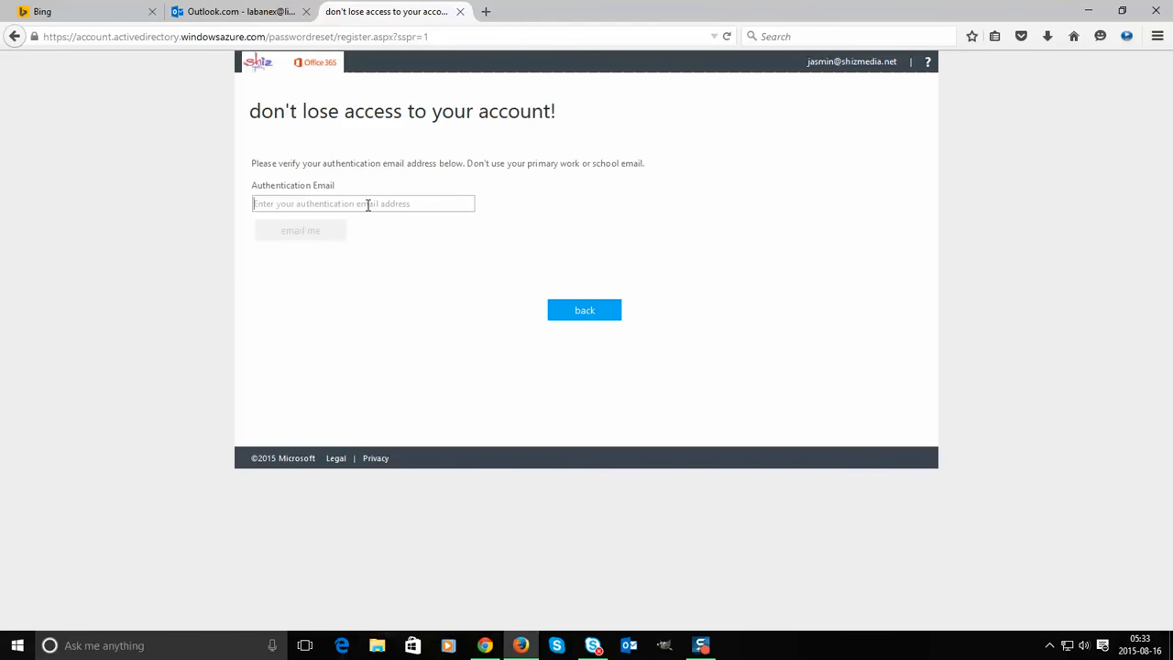
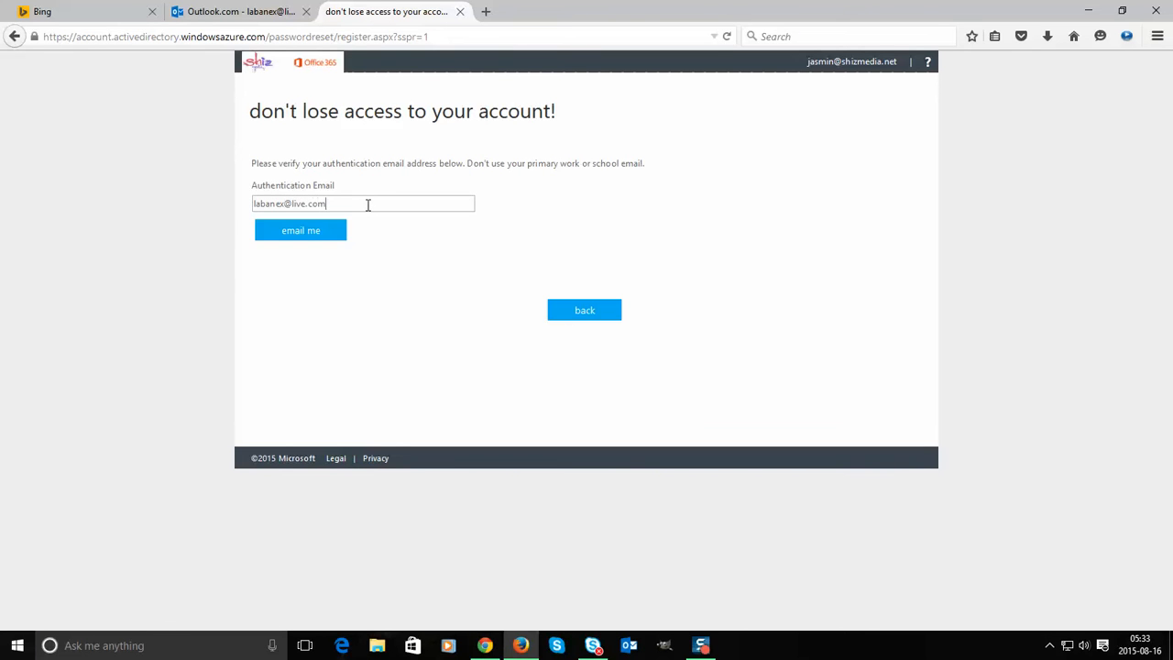
click(321, 234)
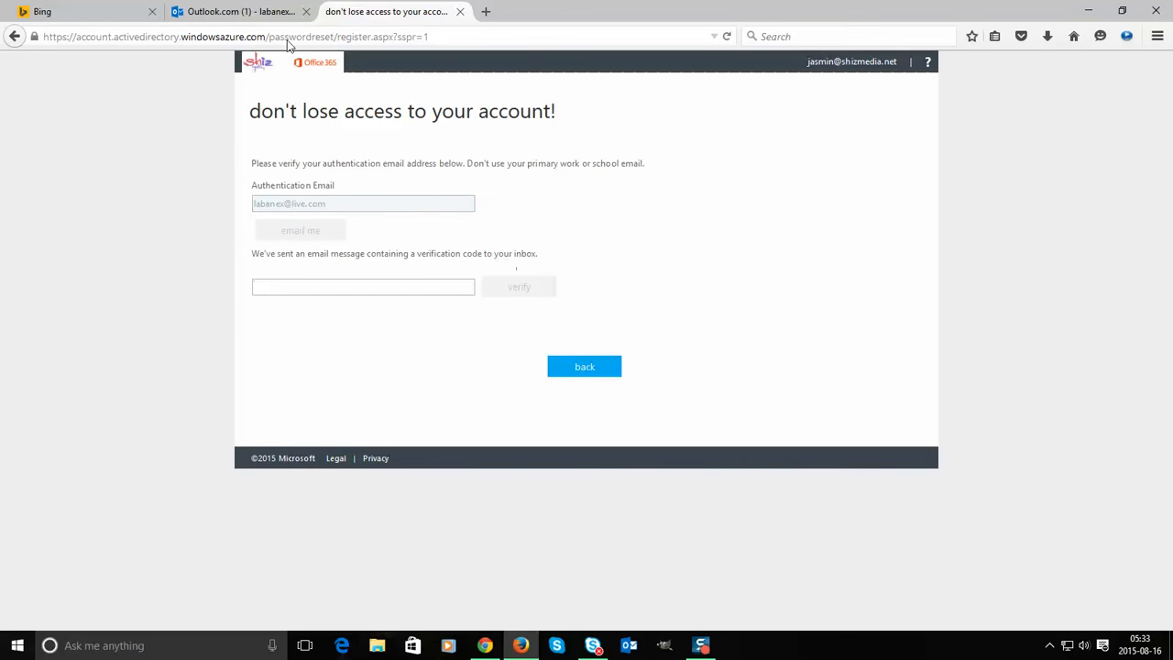
click(254, 14)
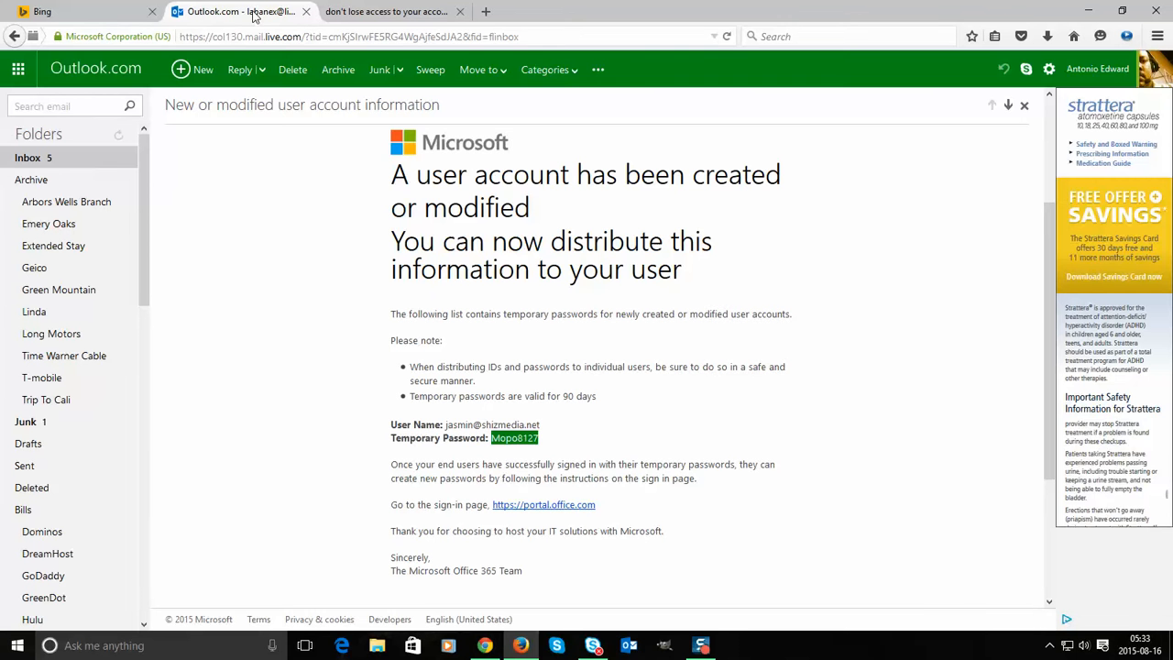
- Open the verification code email in the Outlook.com inbox and copy the code
click(66, 163)
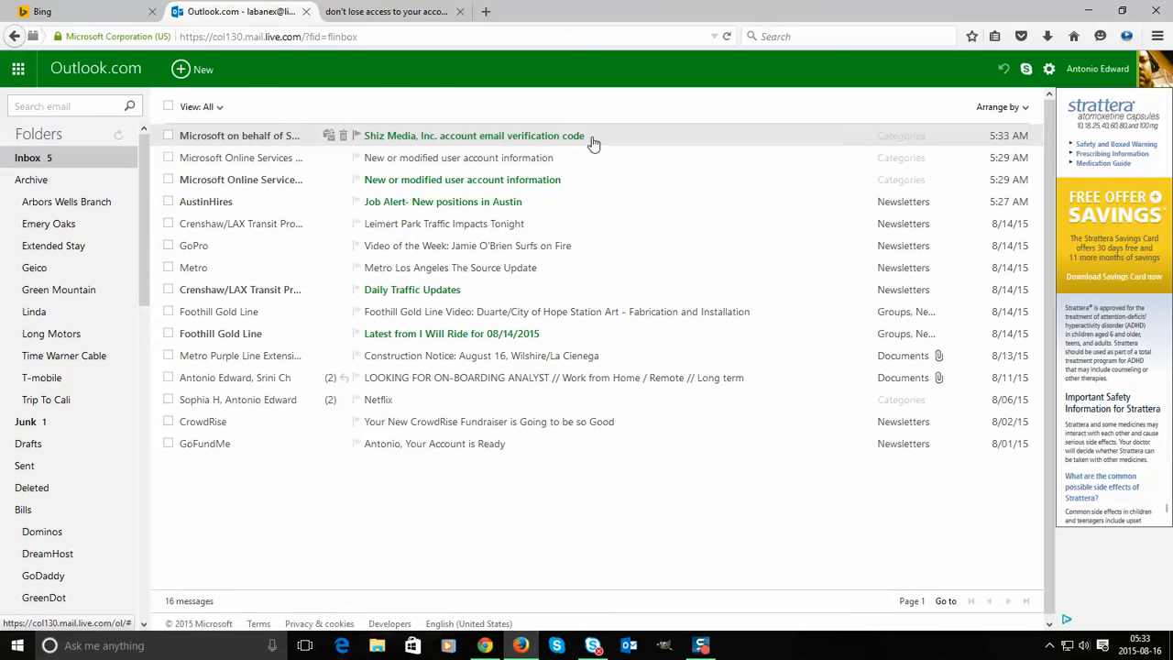
click(557, 139)
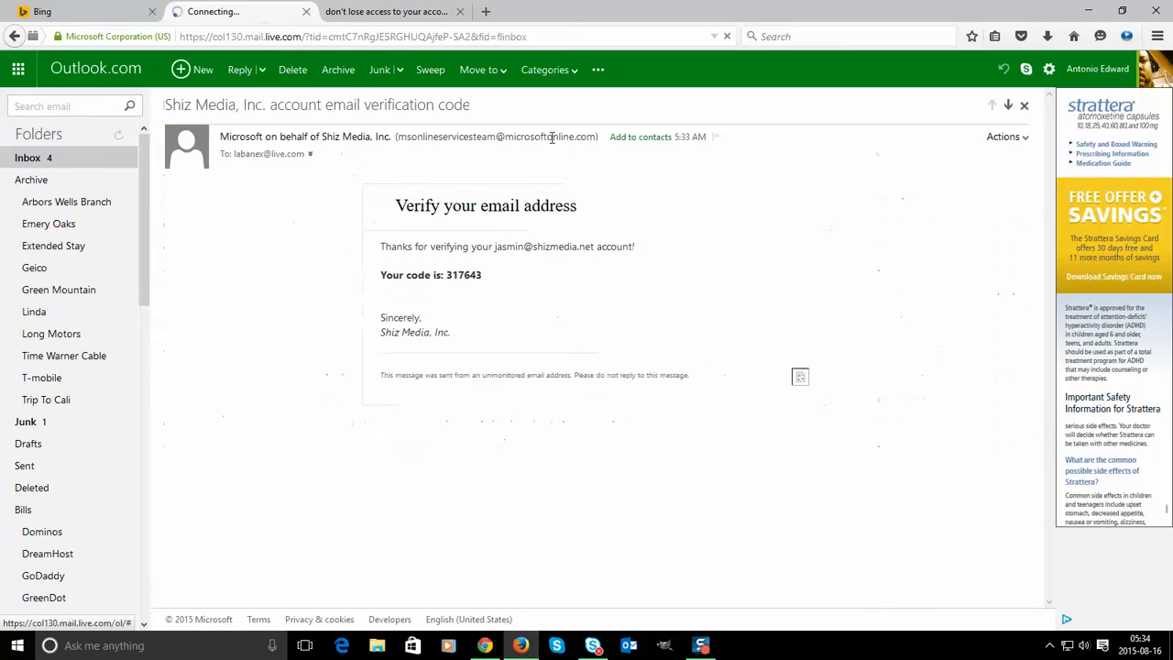
double_click(458, 276)
key(ctrl+c)
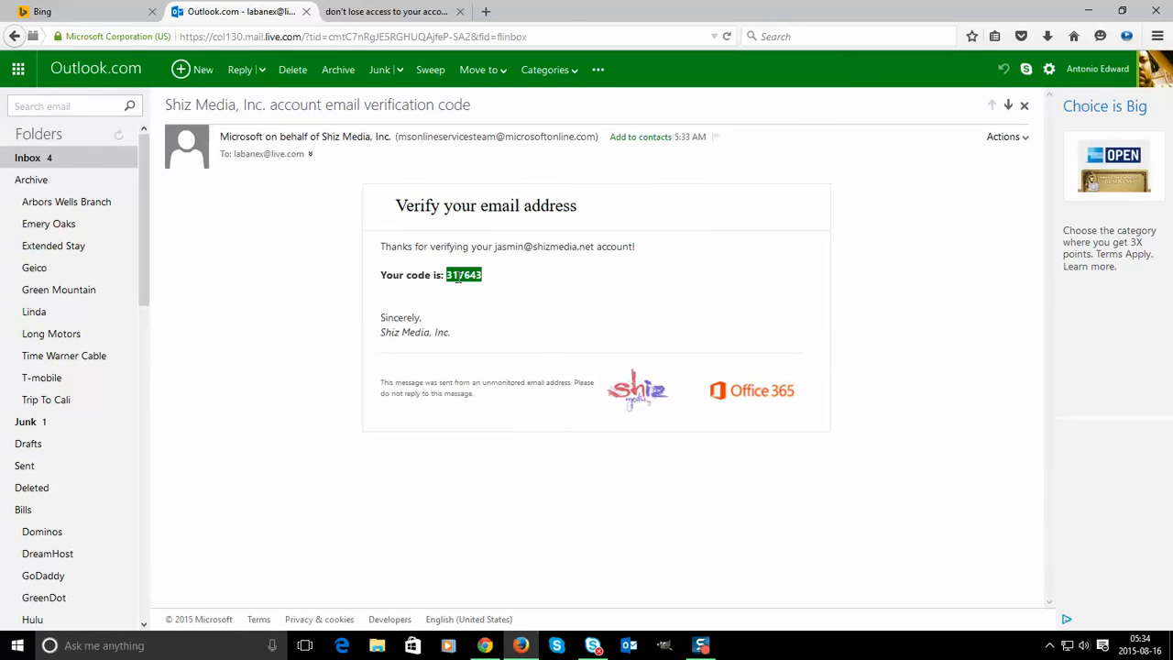
click(385, 11)
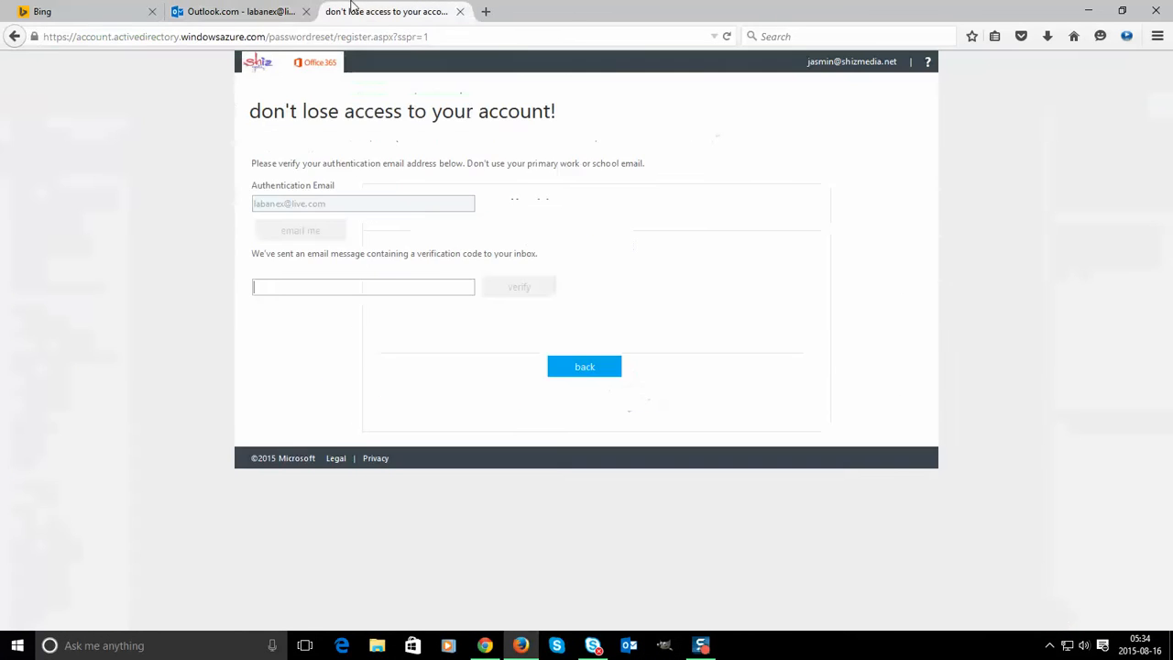
- Paste the verification code and verify the authentication email
click(361, 279)
key(ctrl+v)
click(492, 291)
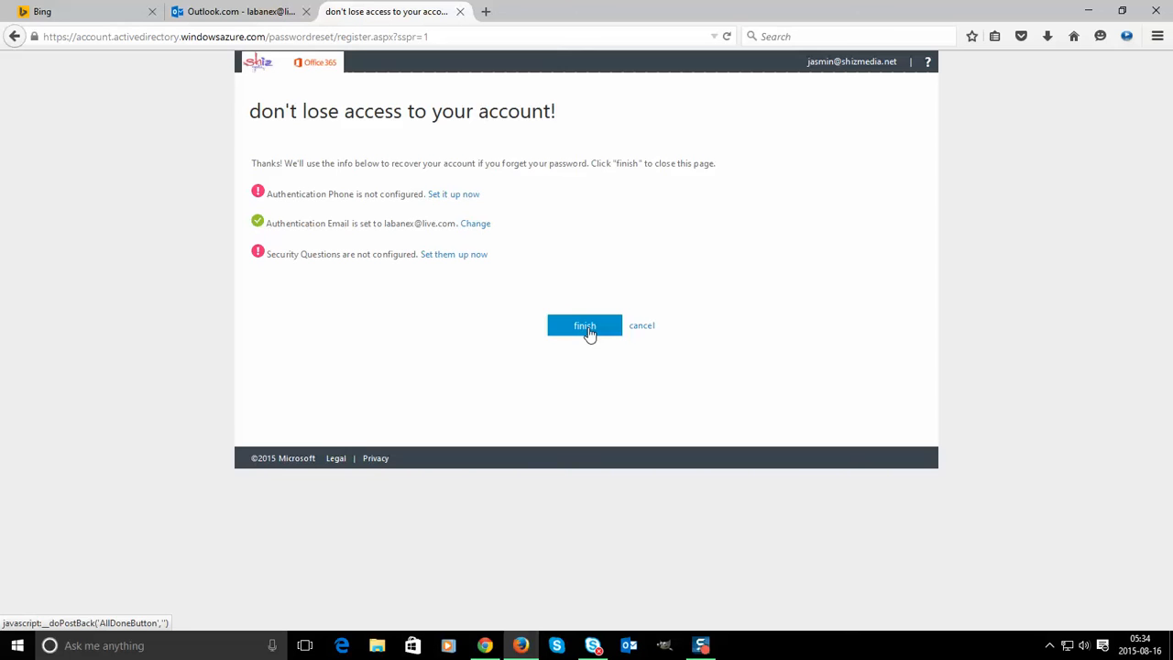
- Start authentication phone setup with United States (+1) and enter a phone number
click(446, 194)
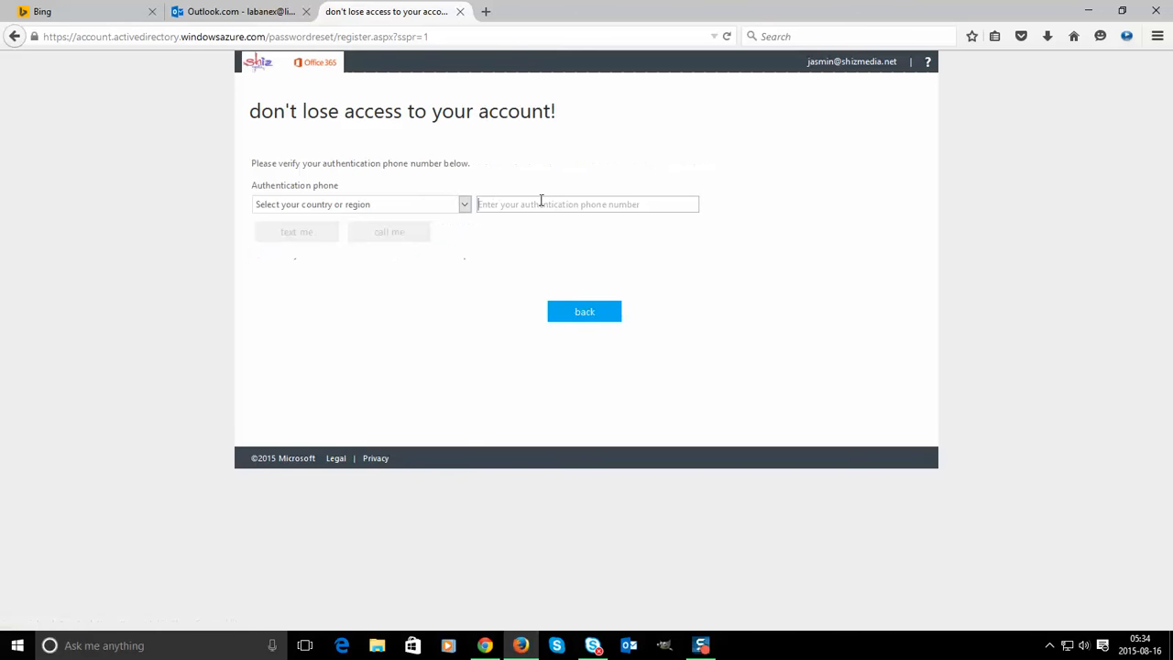
click(334, 208)
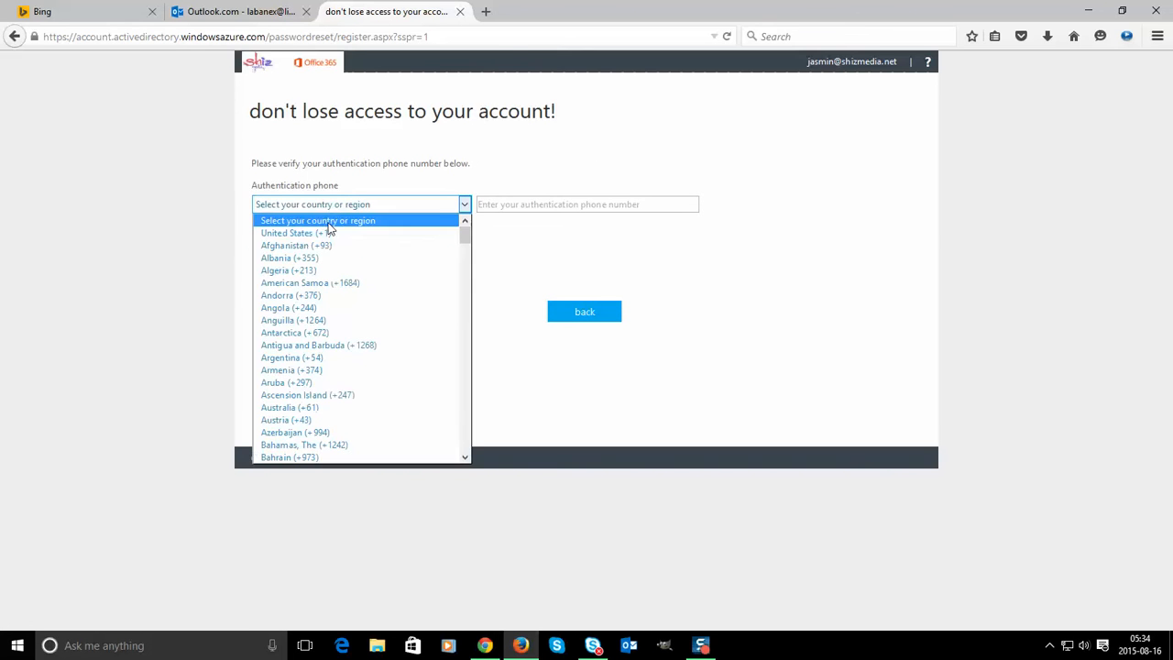
click(329, 233)
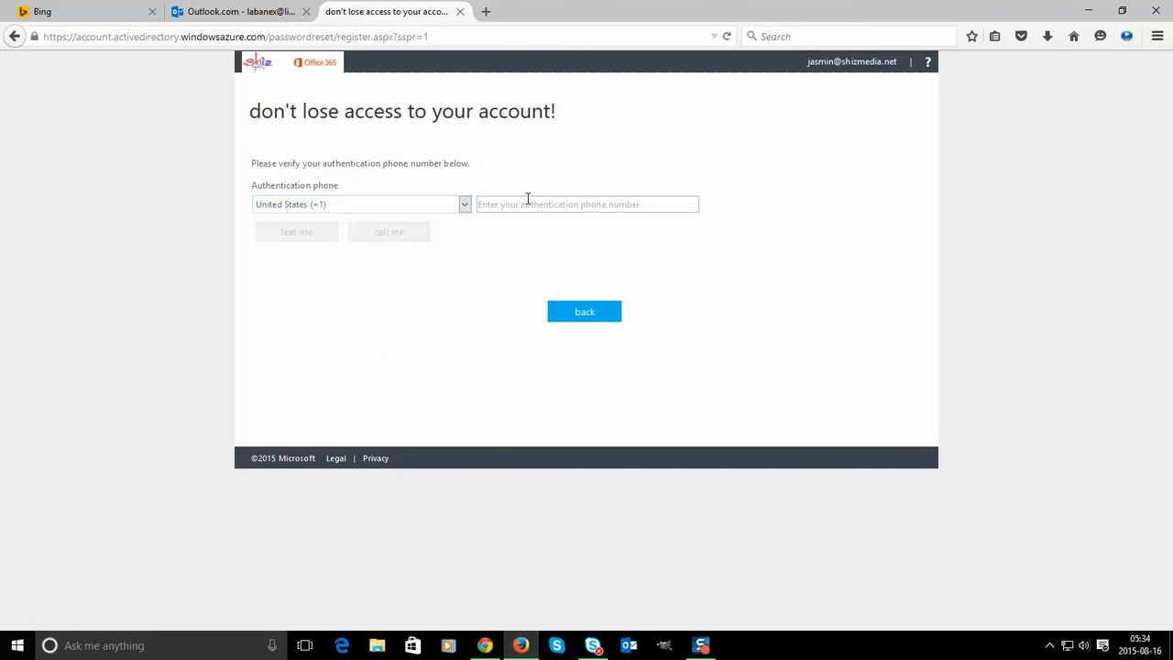
click(528, 198)
text(512577)
- Request a verification call, find the number rejected as invalid, and return to the recovery summary
click(382, 233)
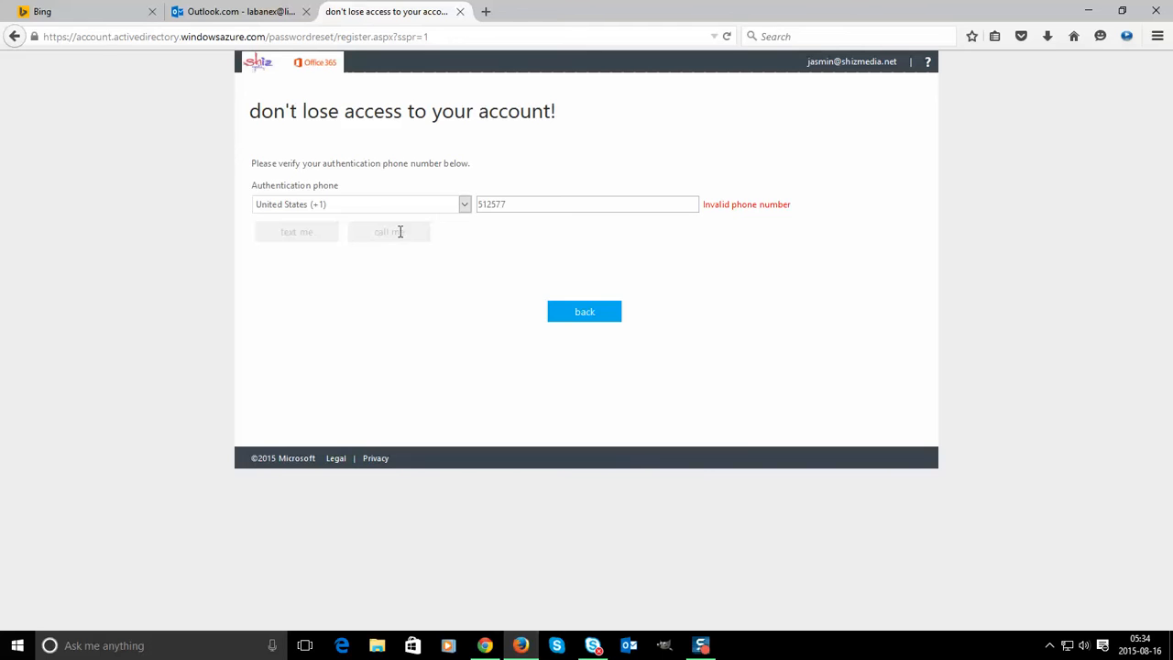
drag(535, 203, 471, 203)
click(399, 230)
drag(516, 206, 320, 236)
click(596, 316)
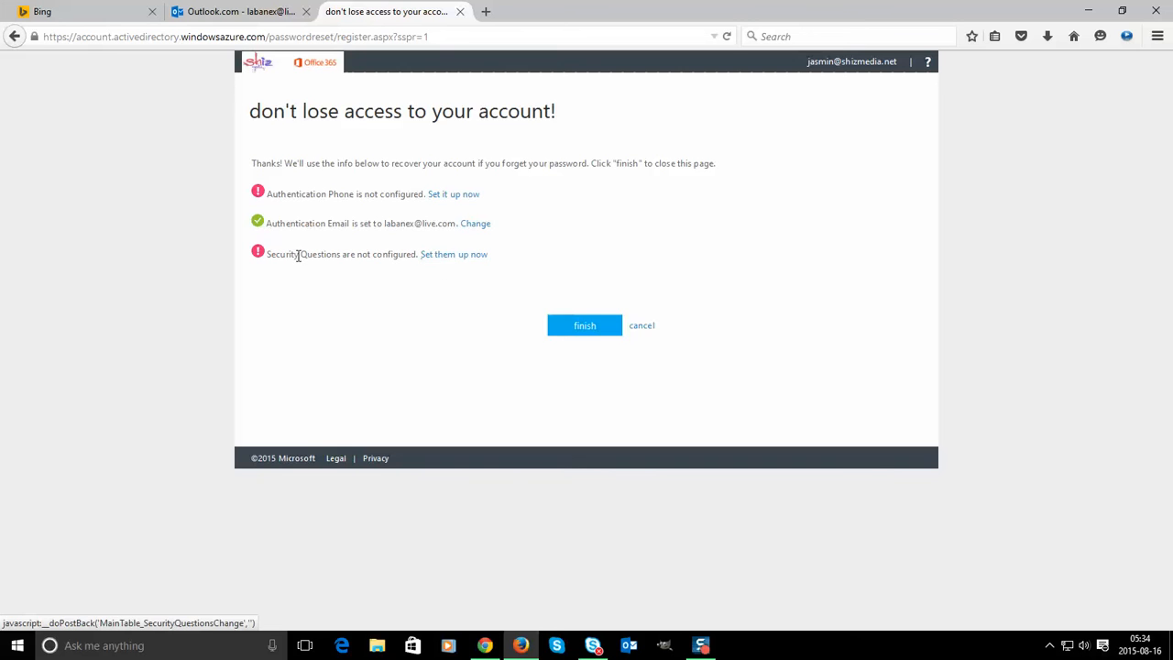
click(453, 261)
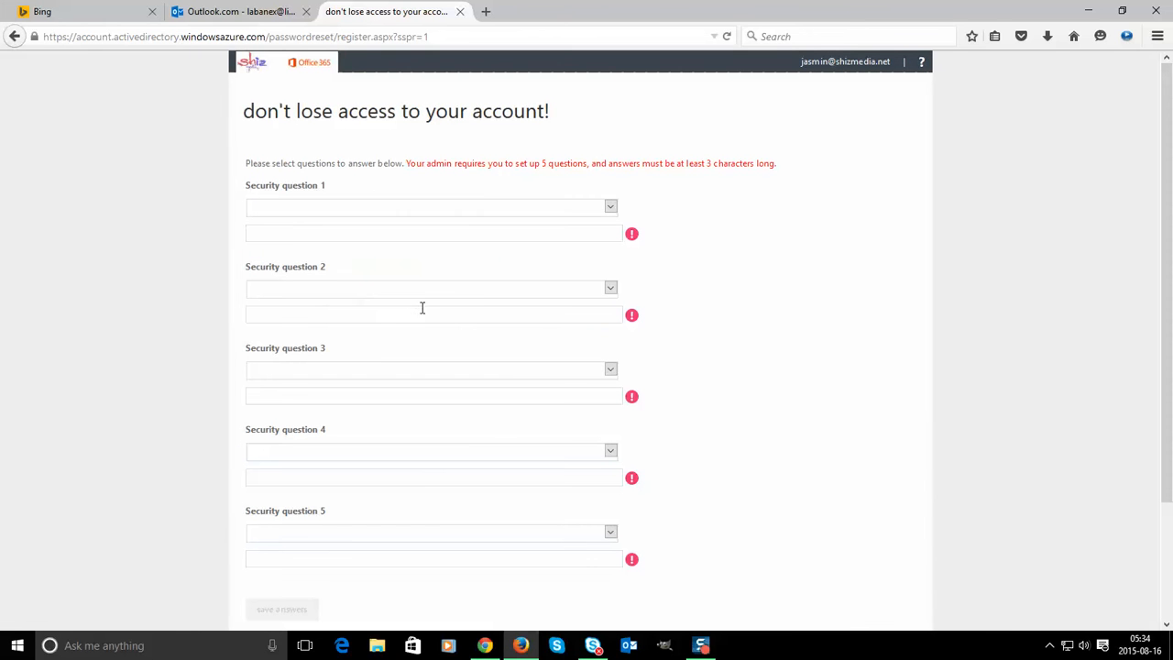
click(283, 211)
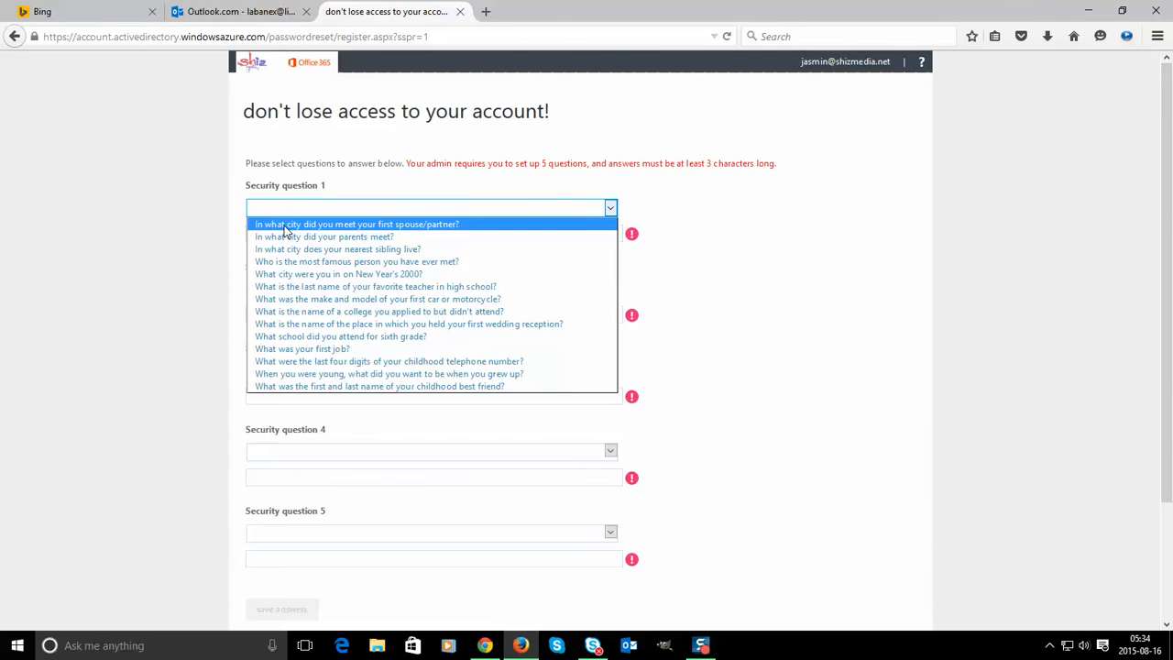
click(284, 226)
click(310, 229)
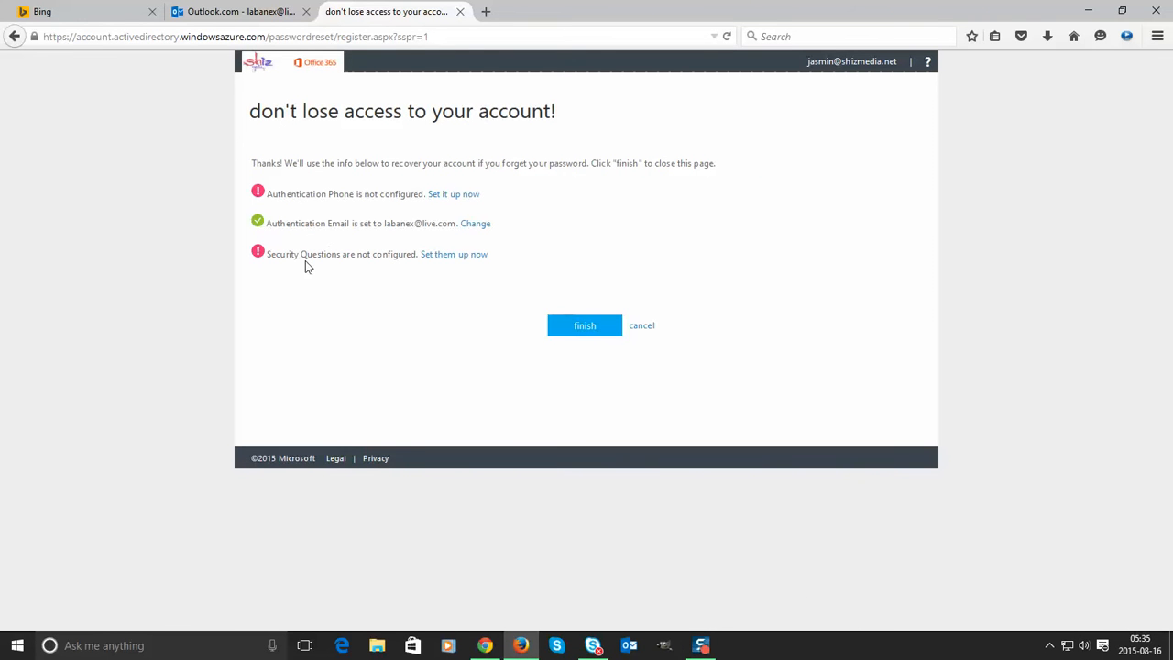
- Highlight the authentication email status, page heading and authentication phone status to explain them
mouse_move(708, 649)
drag(280, 222, 482, 228)
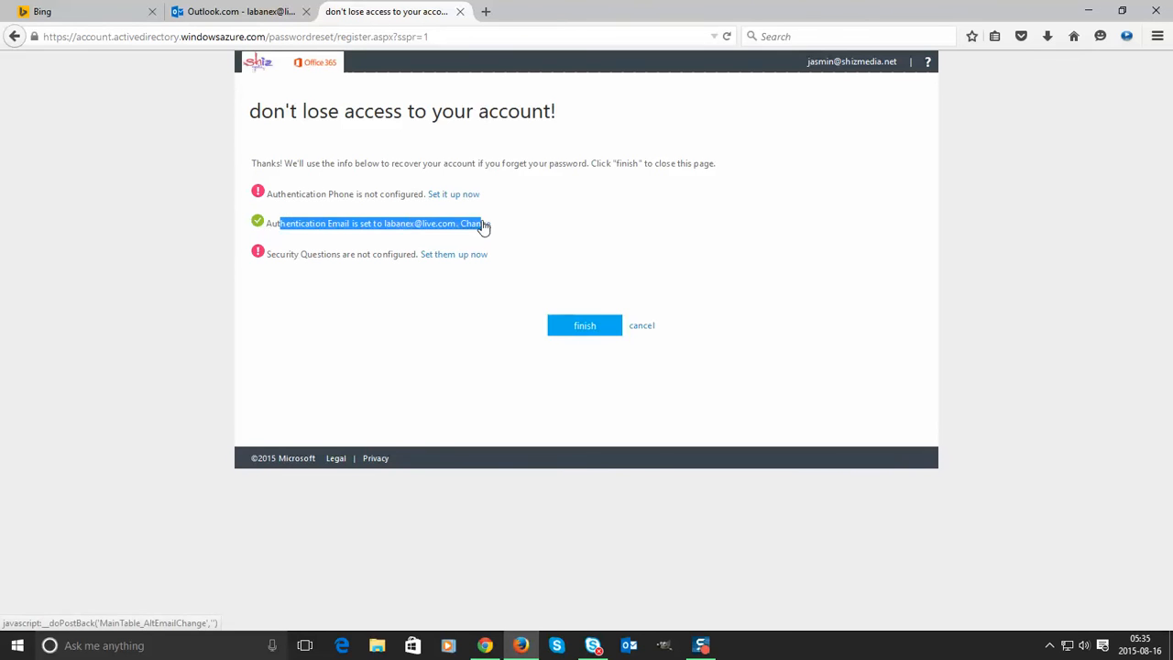
drag(249, 108, 733, 165)
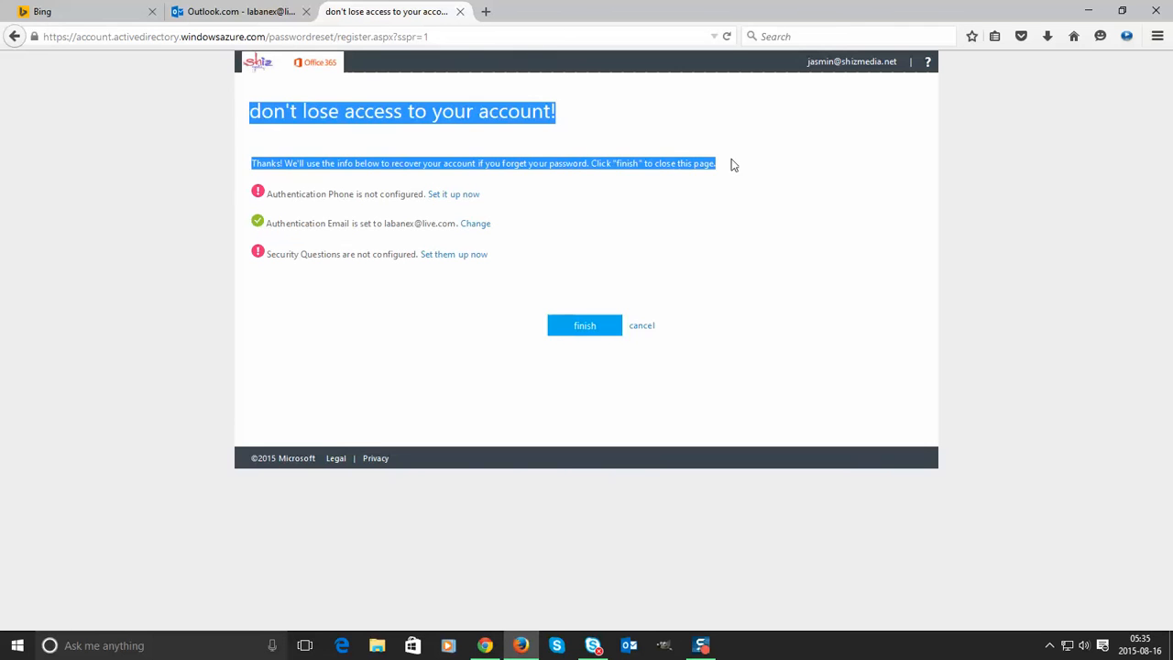
drag(269, 194, 446, 195)
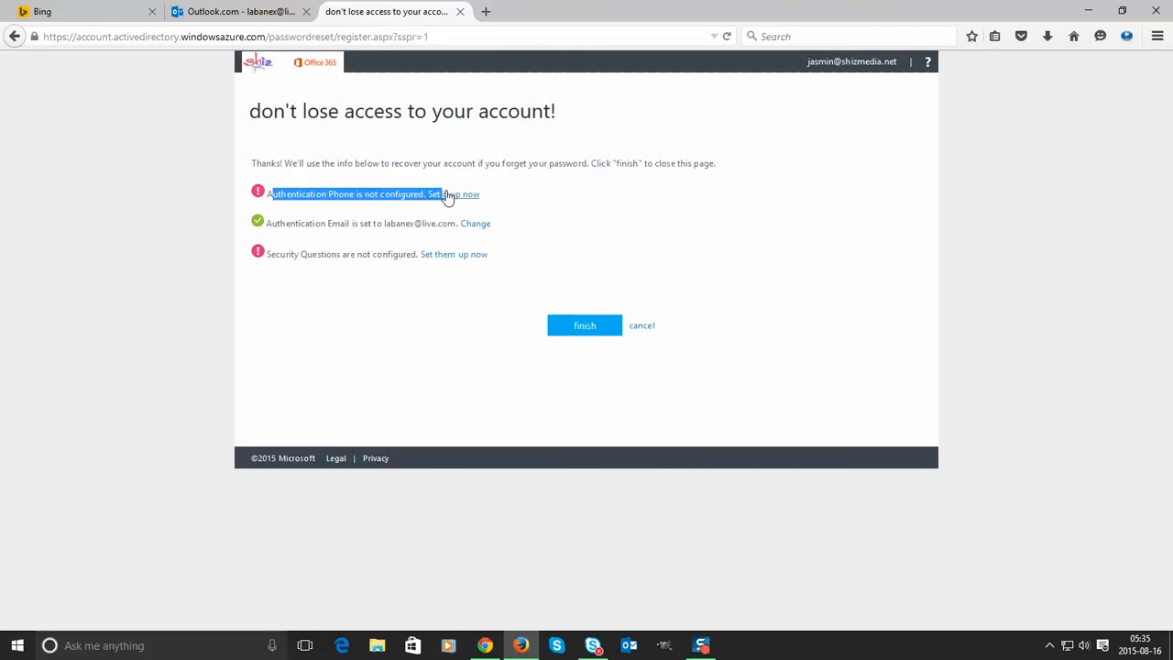
- Finish the recovery registration and keep English (United States) as the display language
click(585, 328)
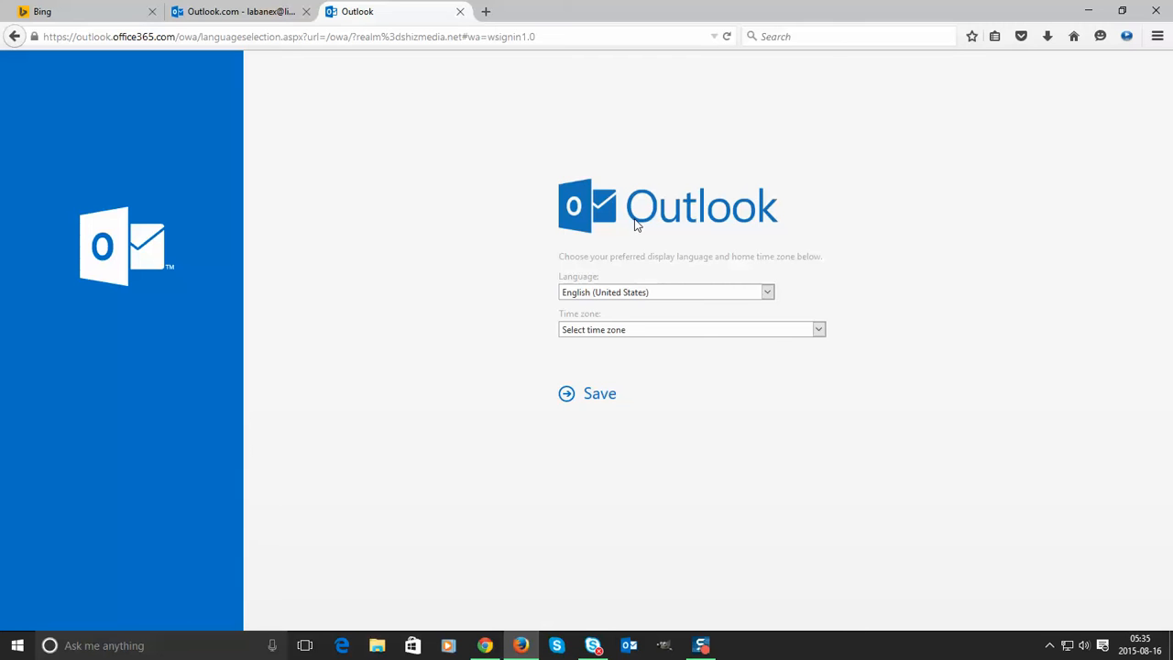
click(603, 298)
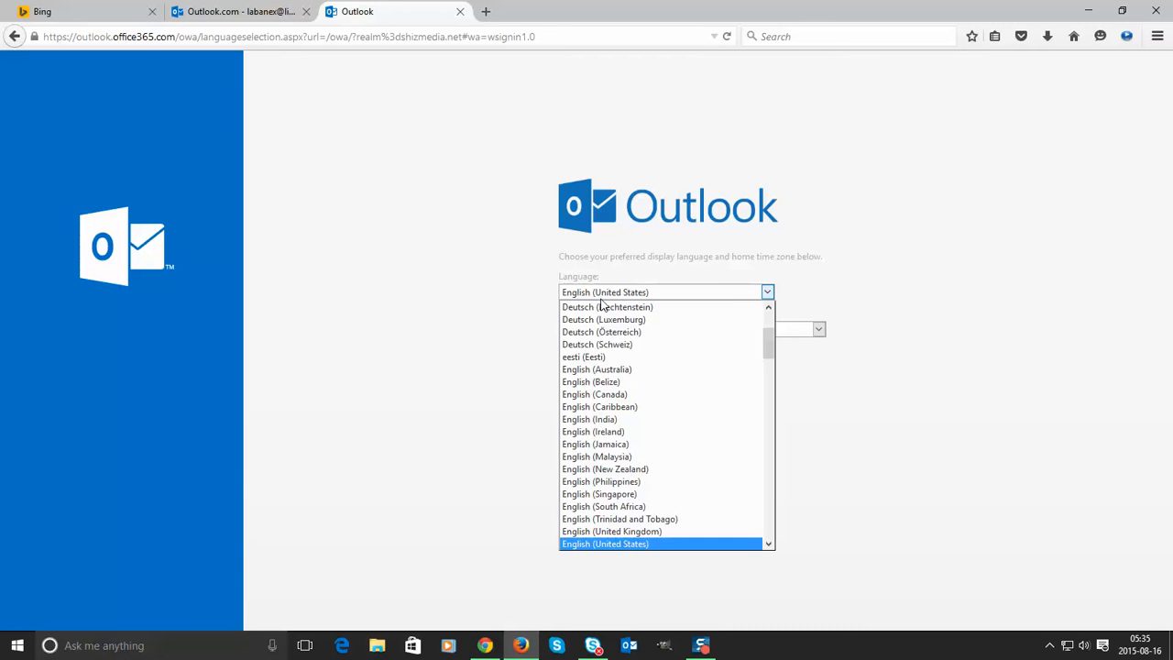
click(605, 562)
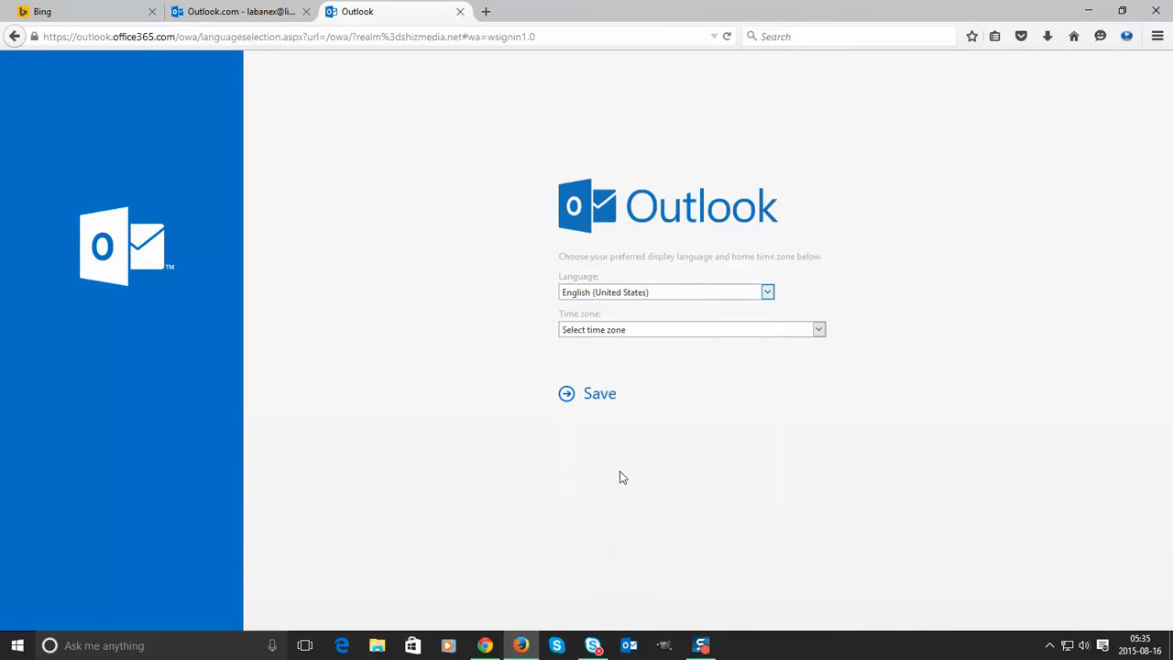
- Set the time zone to (UTC-05:00) Eastern Time (US & Canada)
click(599, 331)
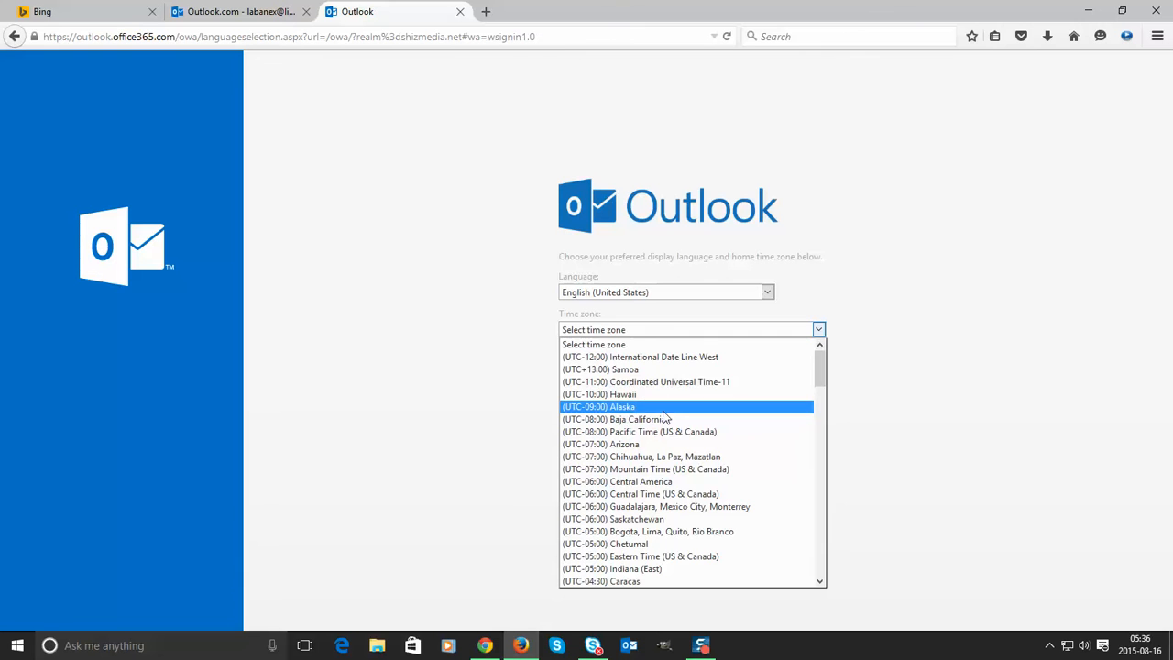
scroll(665, 430, down, 3)
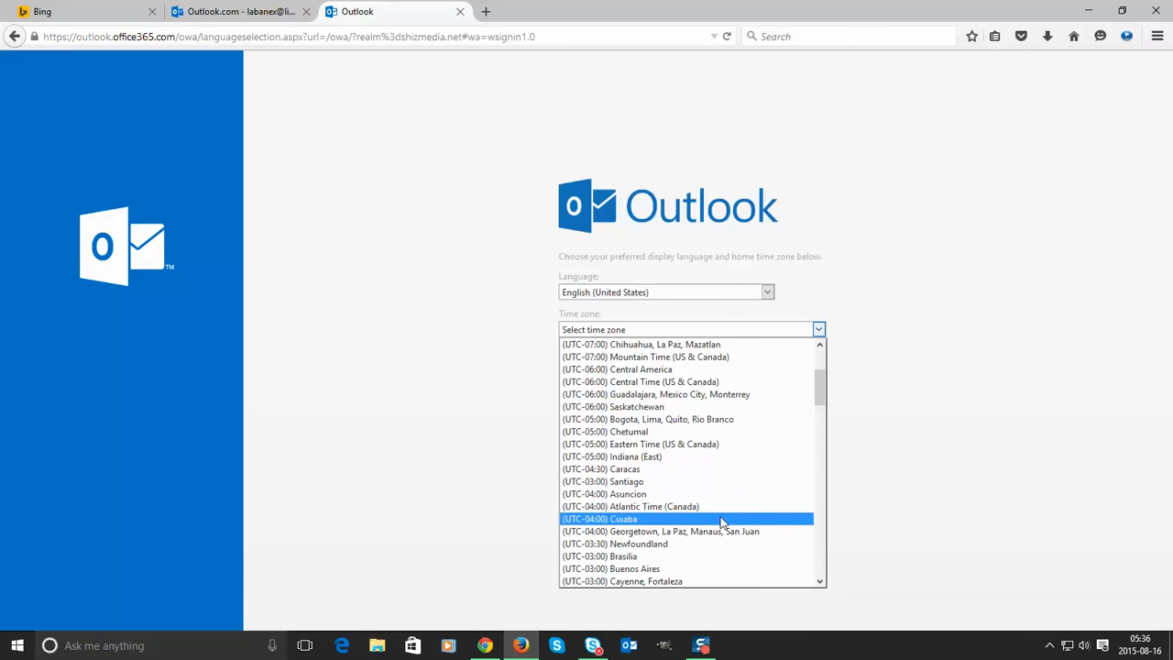
scroll(679, 500, down, 9)
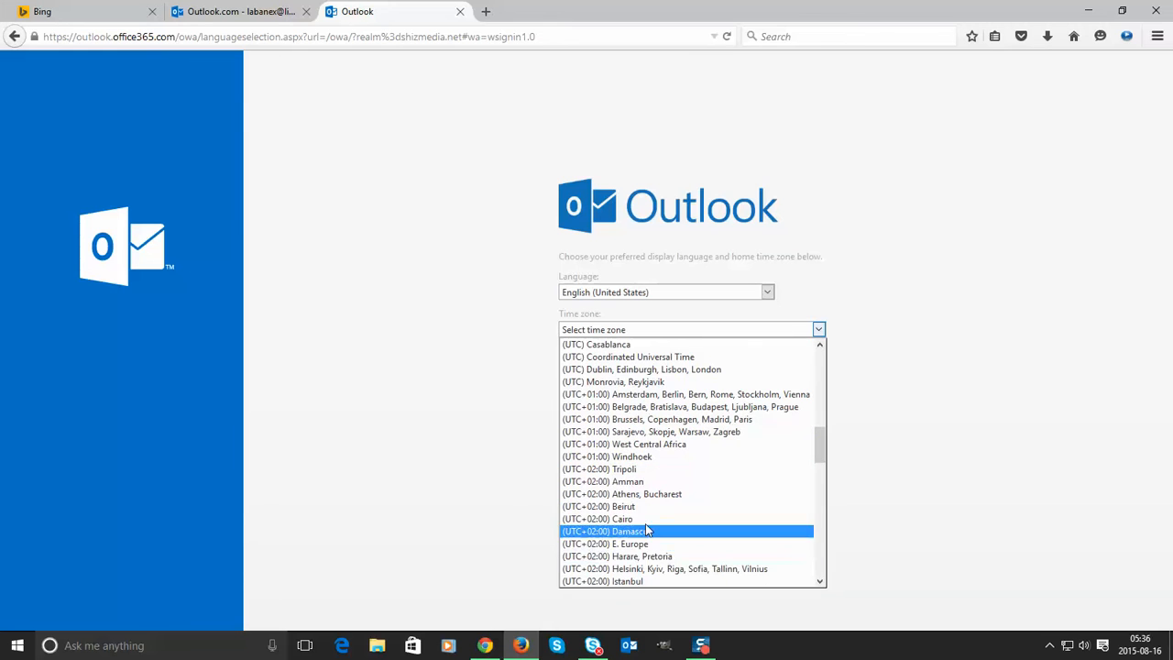
scroll(657, 561, up, 3)
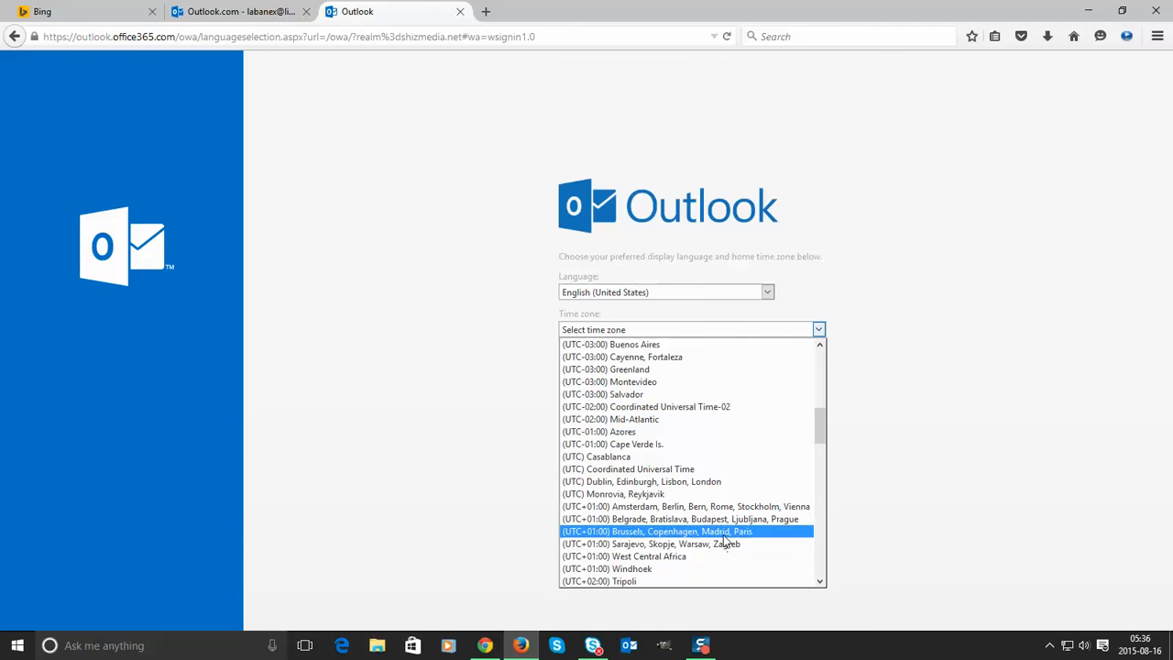
scroll(678, 505, up, 6)
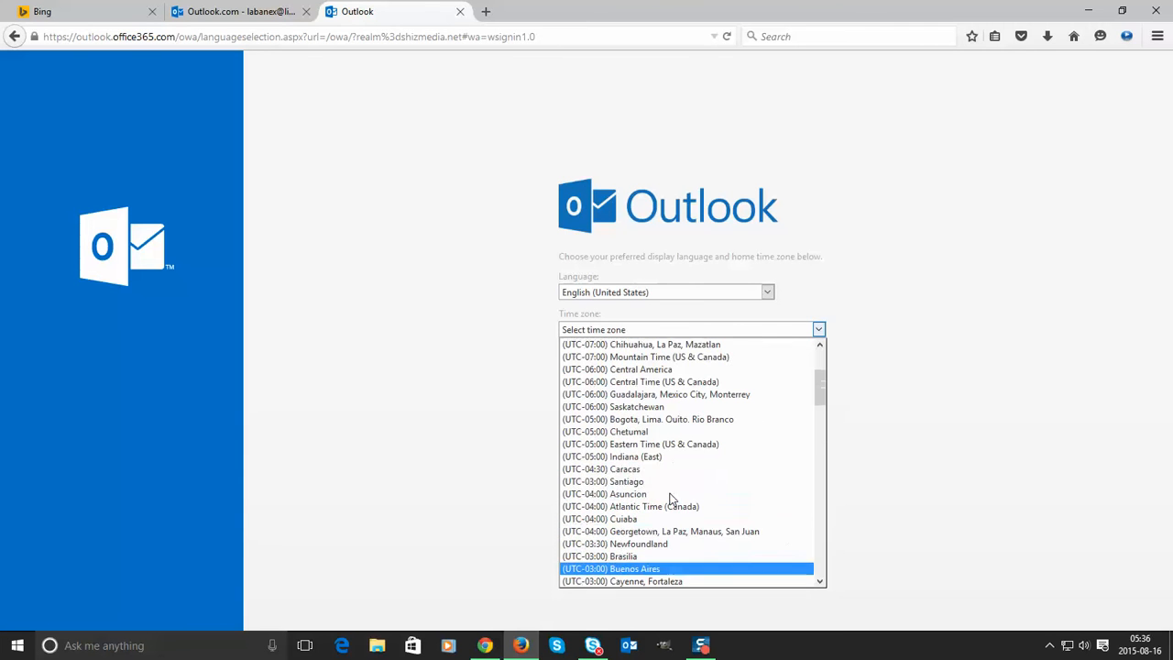
click(658, 445)
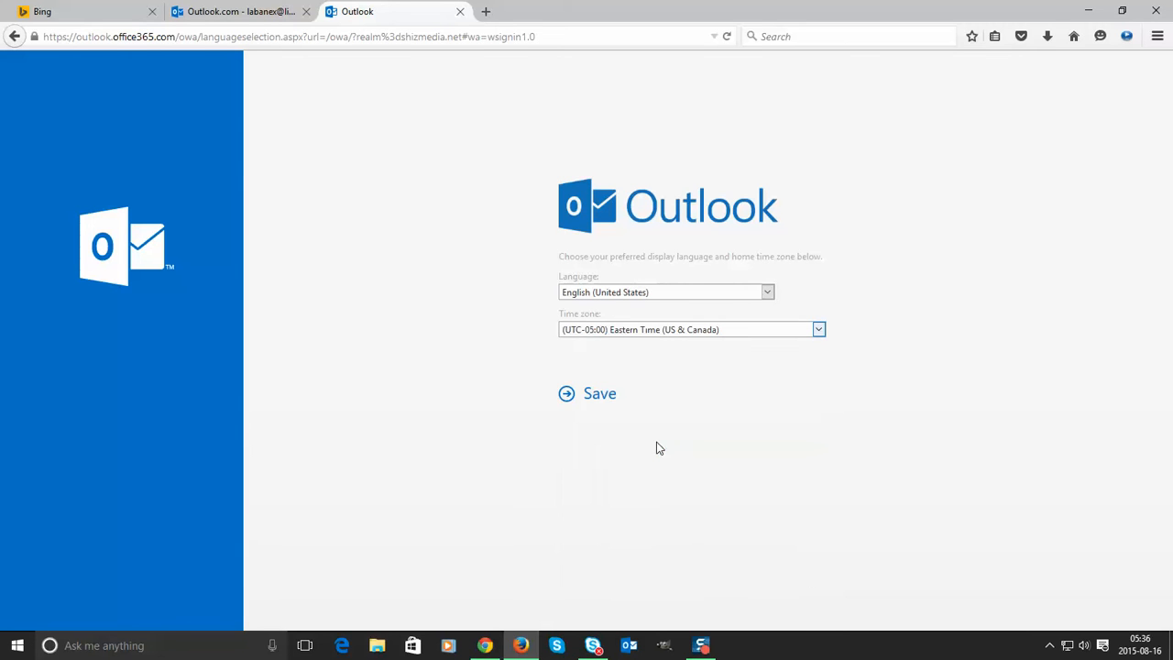
- Save English (United States) and Eastern Time, then show the Office 365 apps over the loaded Inbox
click(602, 401)
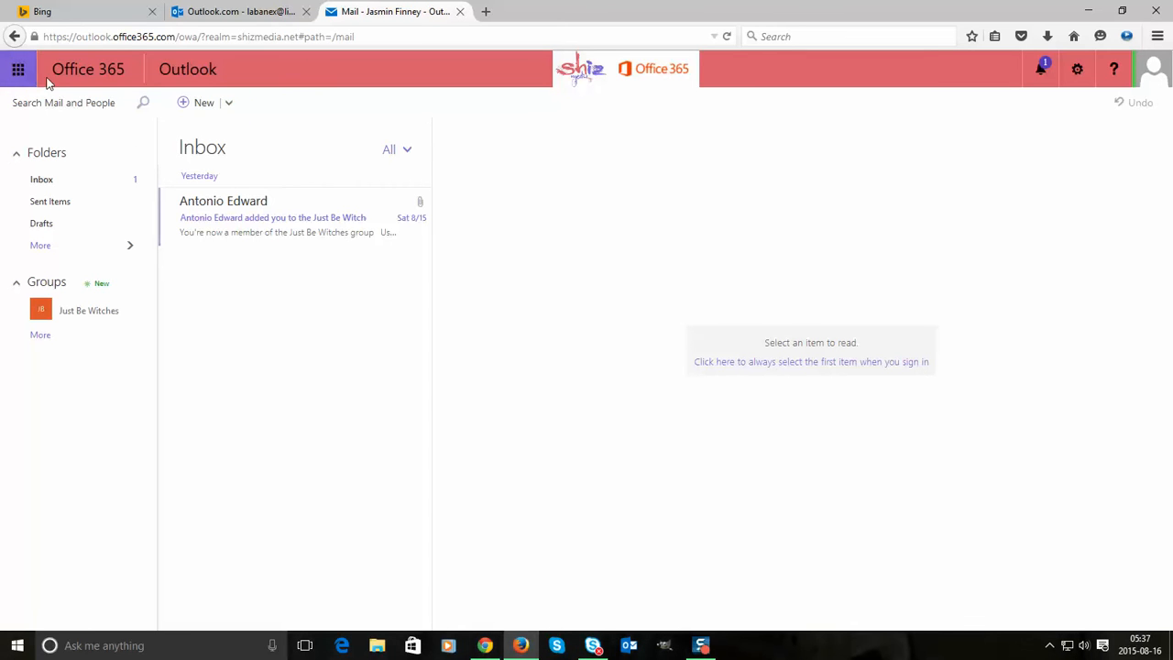
click(8, 79)
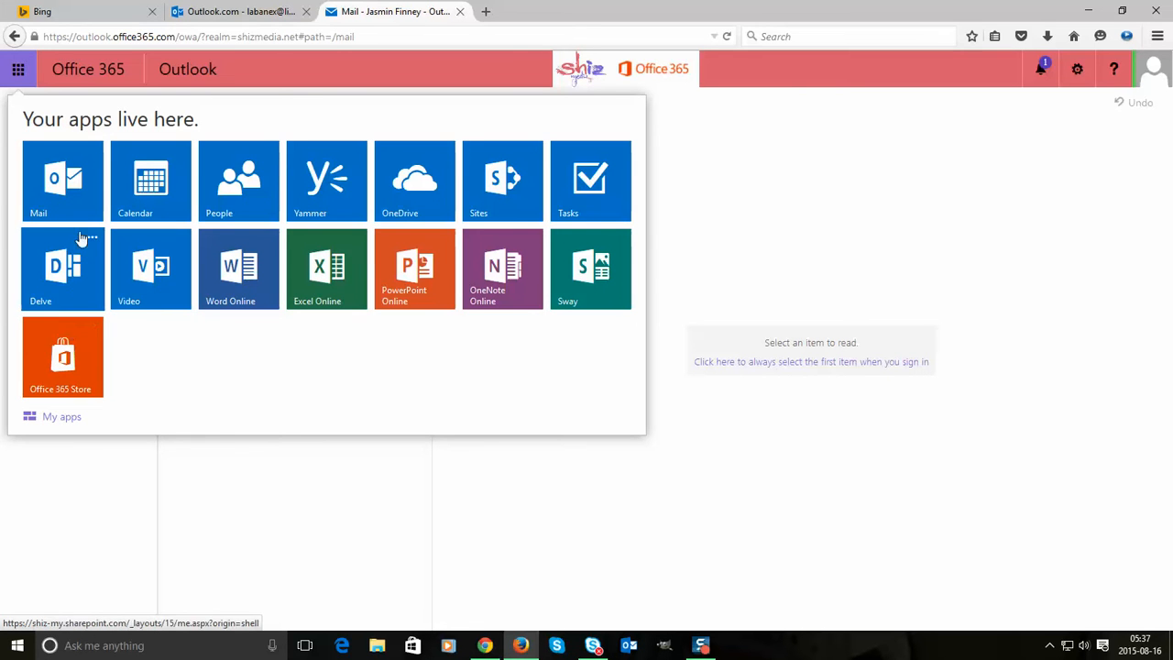
- Open OneDrive from the app list, continue past its welcome page, and show the apps list again
click(516, 188)
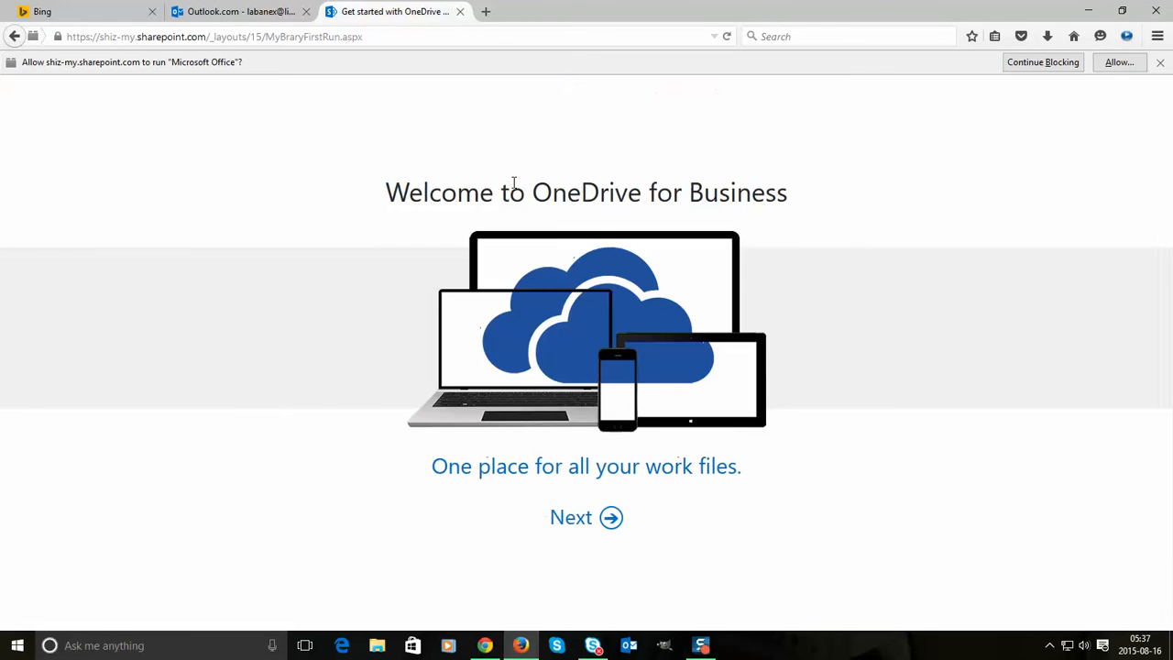
click(585, 520)
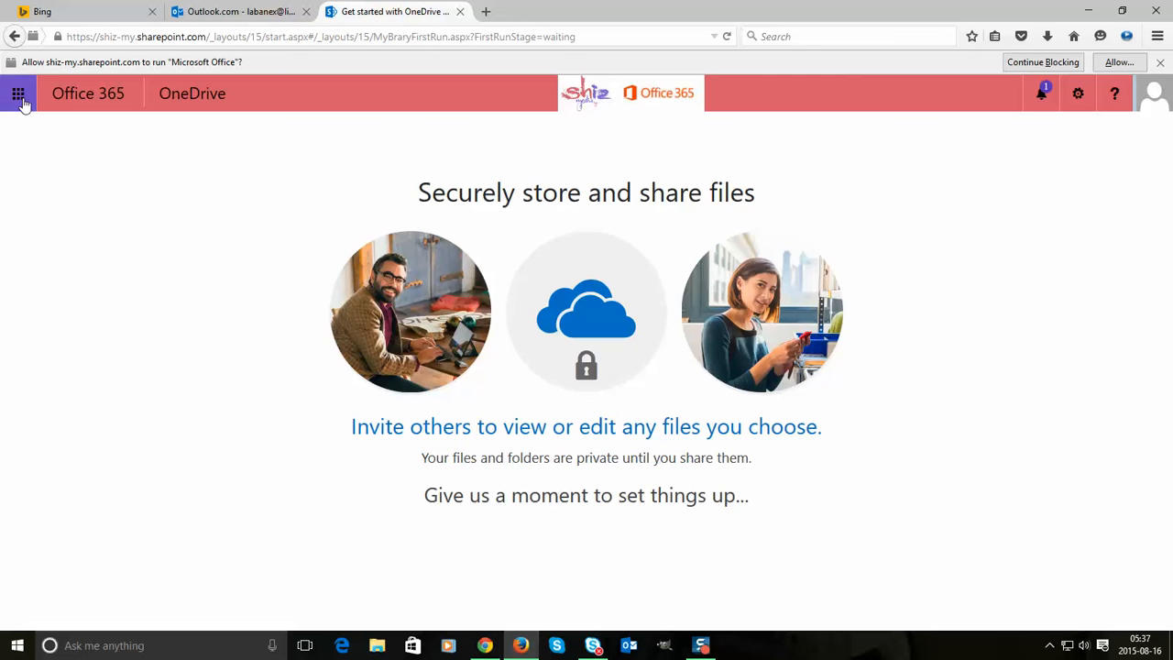
click(21, 97)
click(74, 103)
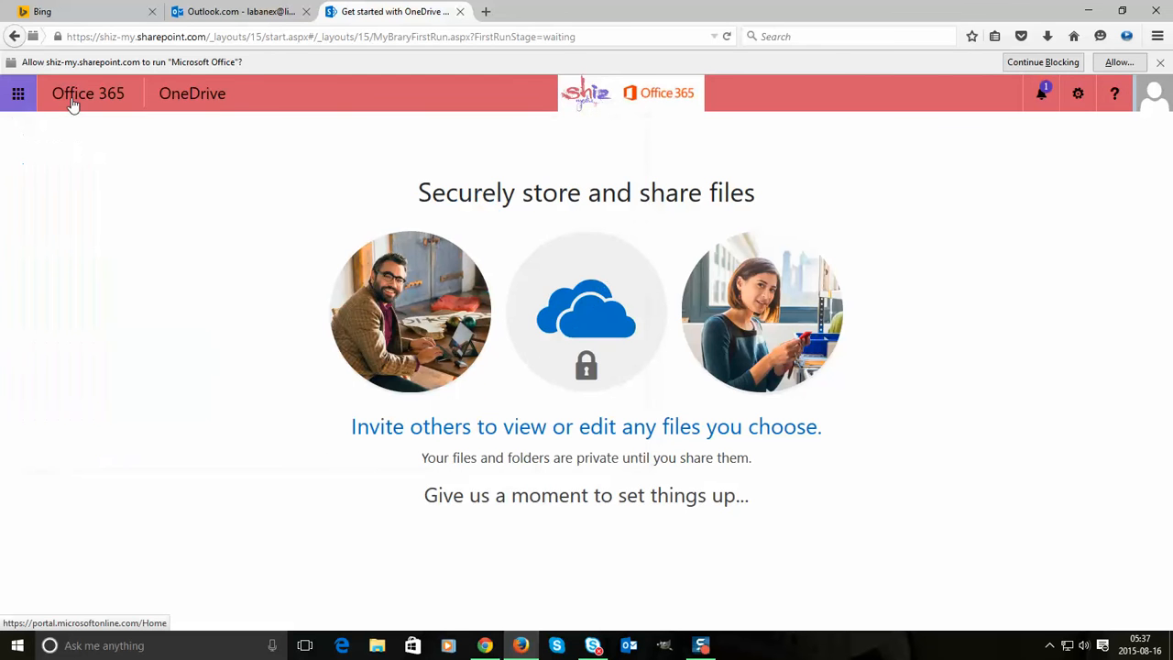
right_click(73, 104)
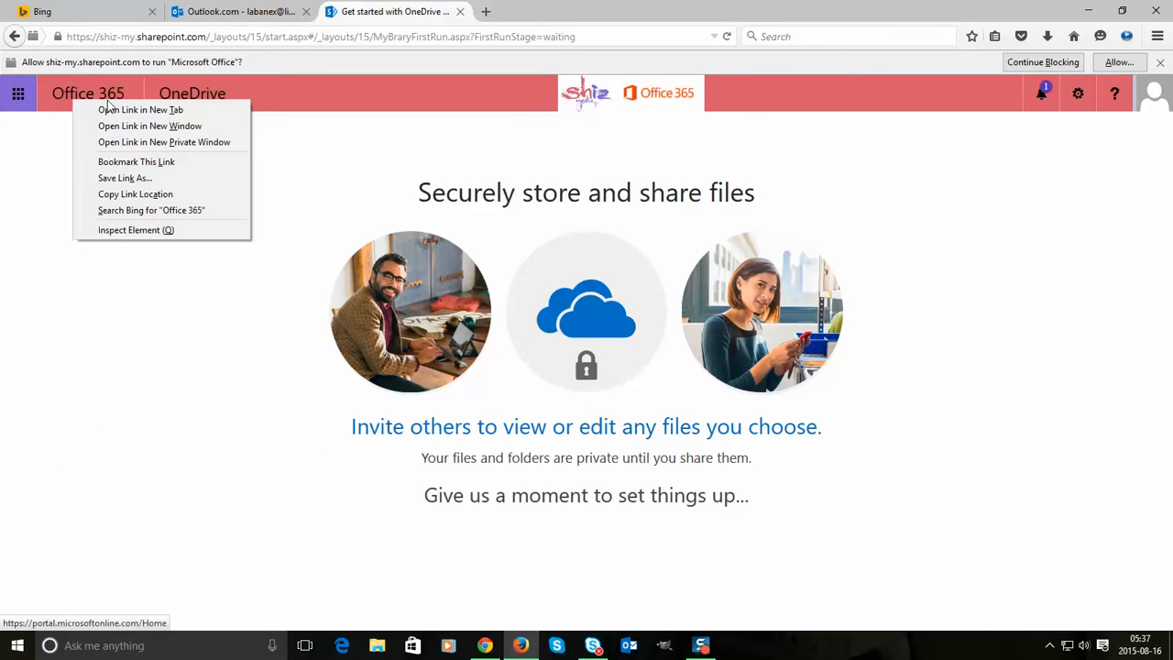
click(19, 94)
click(19, 93)
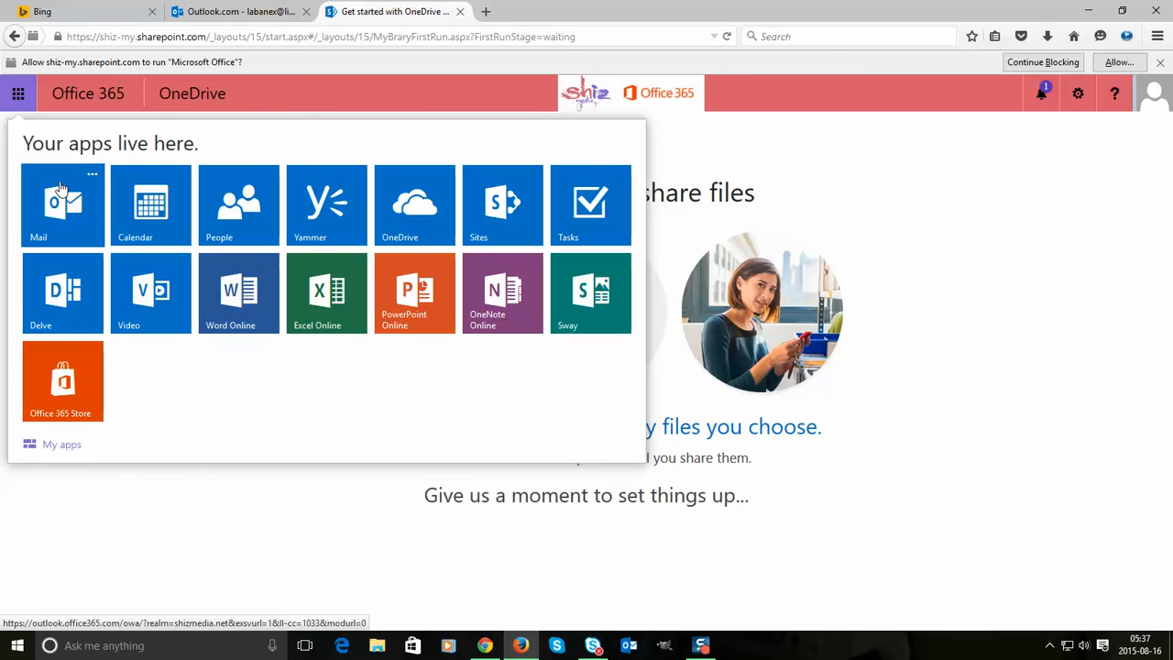
- Return to Outlook Mail, dismiss the group notifications popup, and view the account card with presence statuses
click(60, 191)
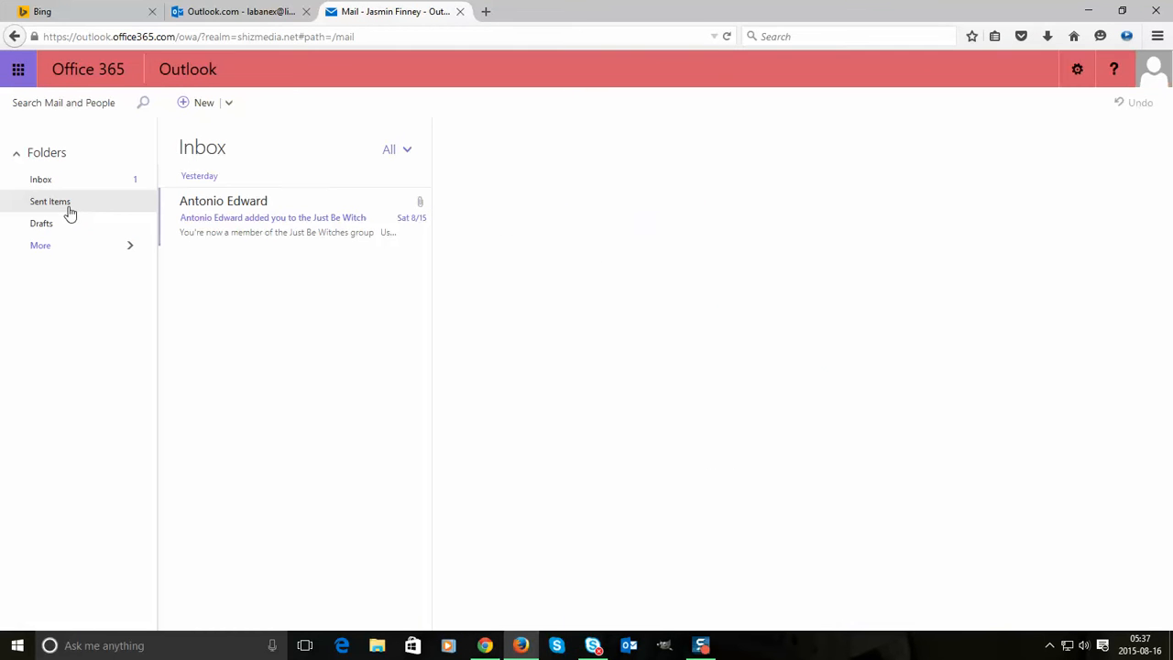
click(1155, 80)
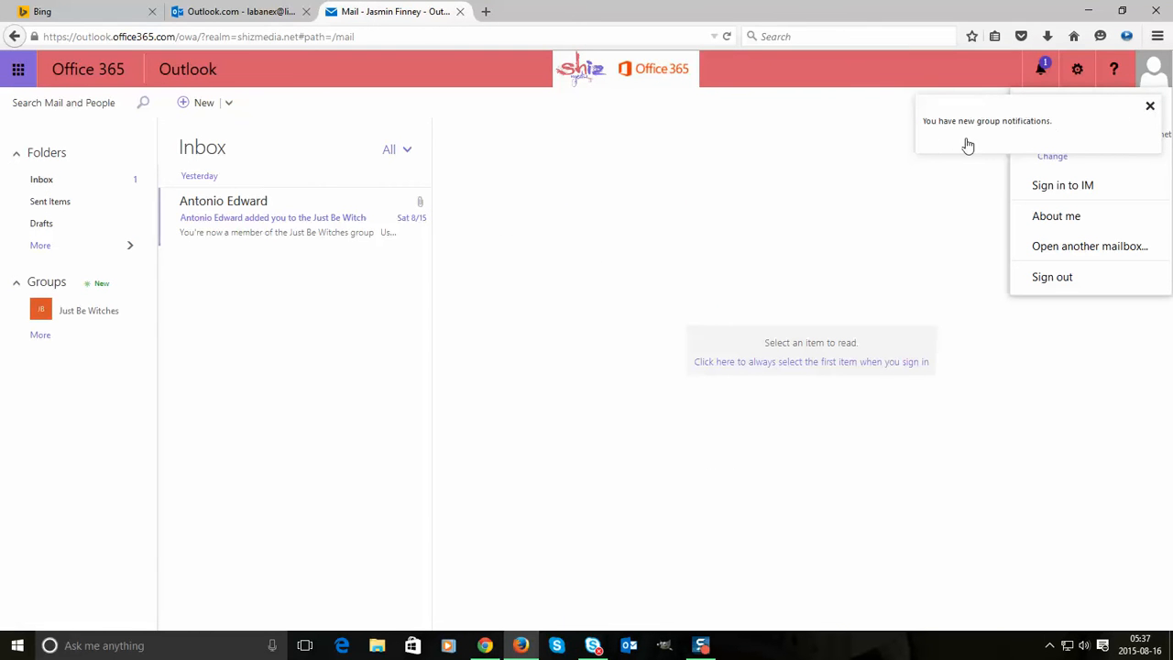
click(1151, 110)
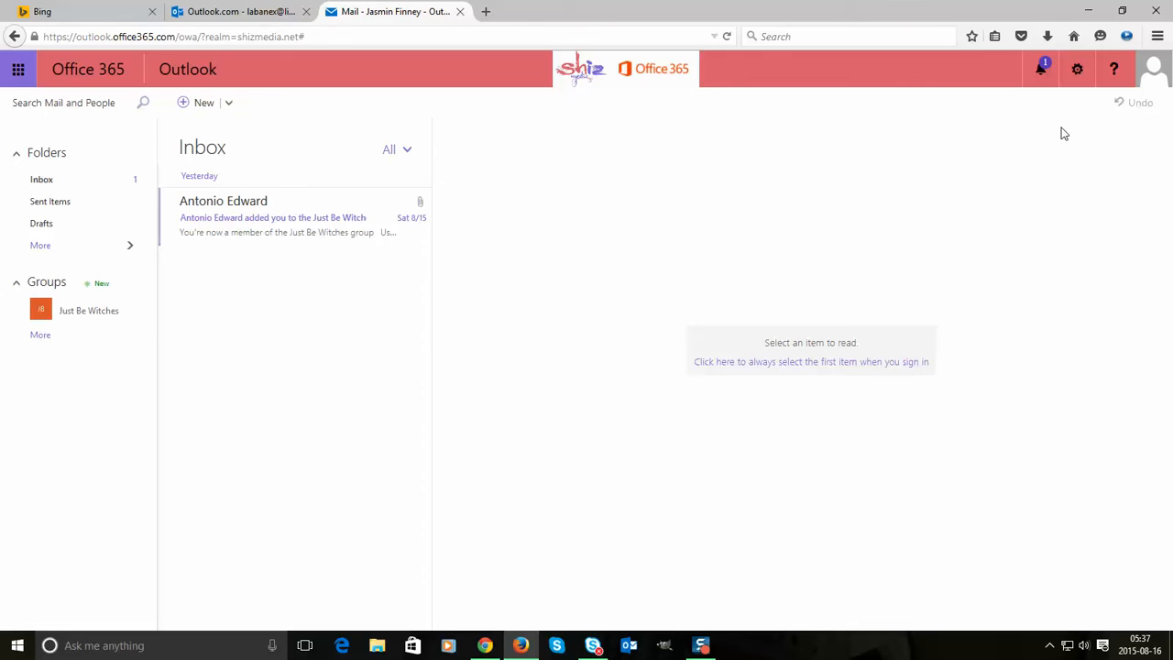
click(1153, 71)
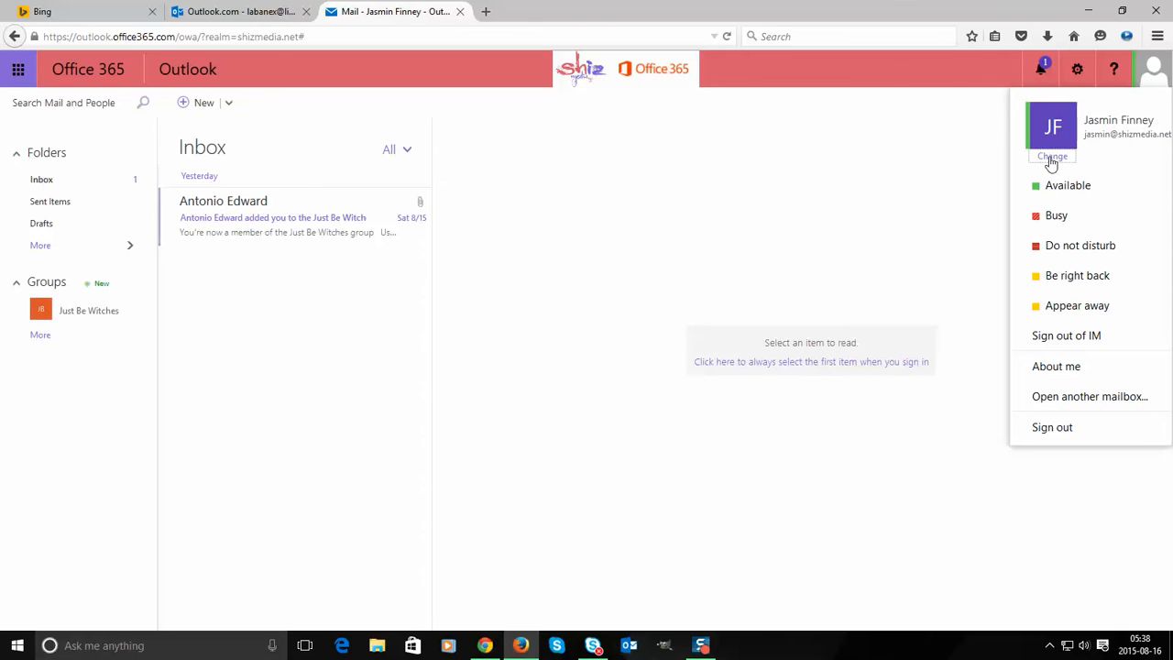
- Load the red-top portrait from the OneDrive 'Me' folder as the new profile photo
click(1052, 157)
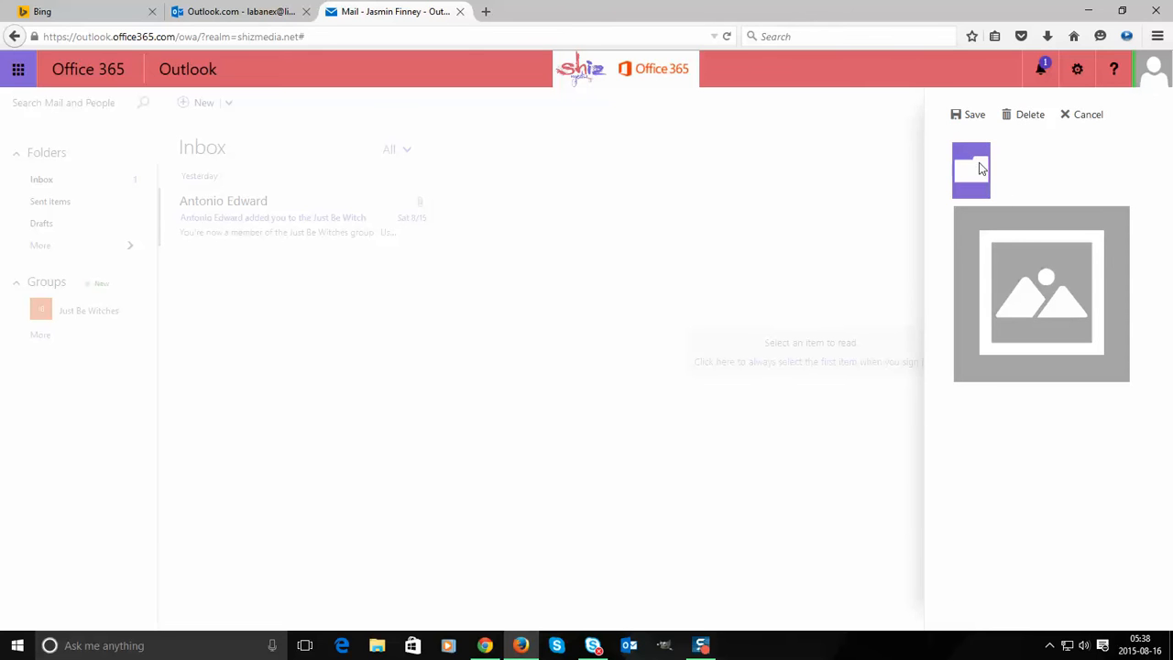
click(980, 169)
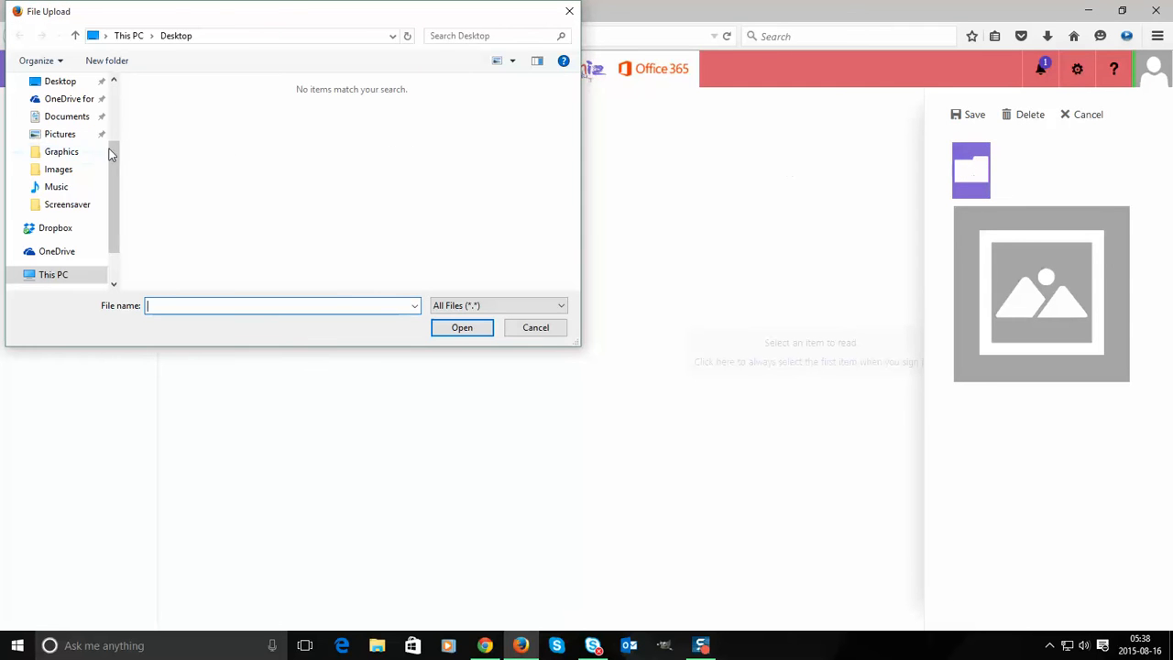
scroll(108, 174, up, 2)
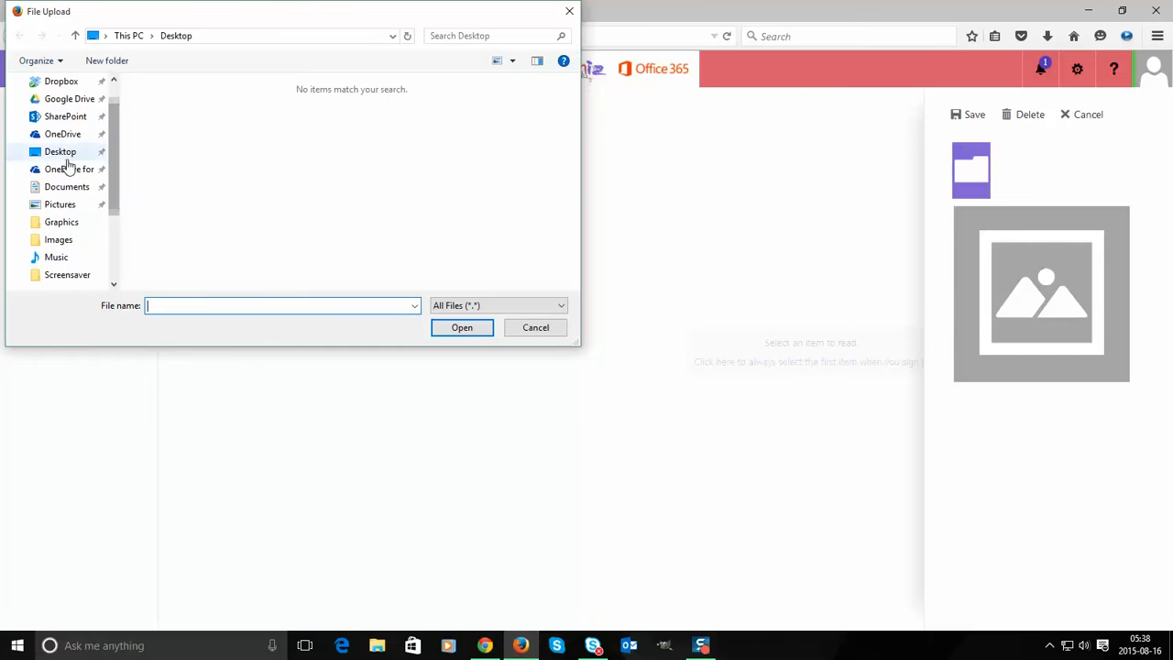
click(64, 138)
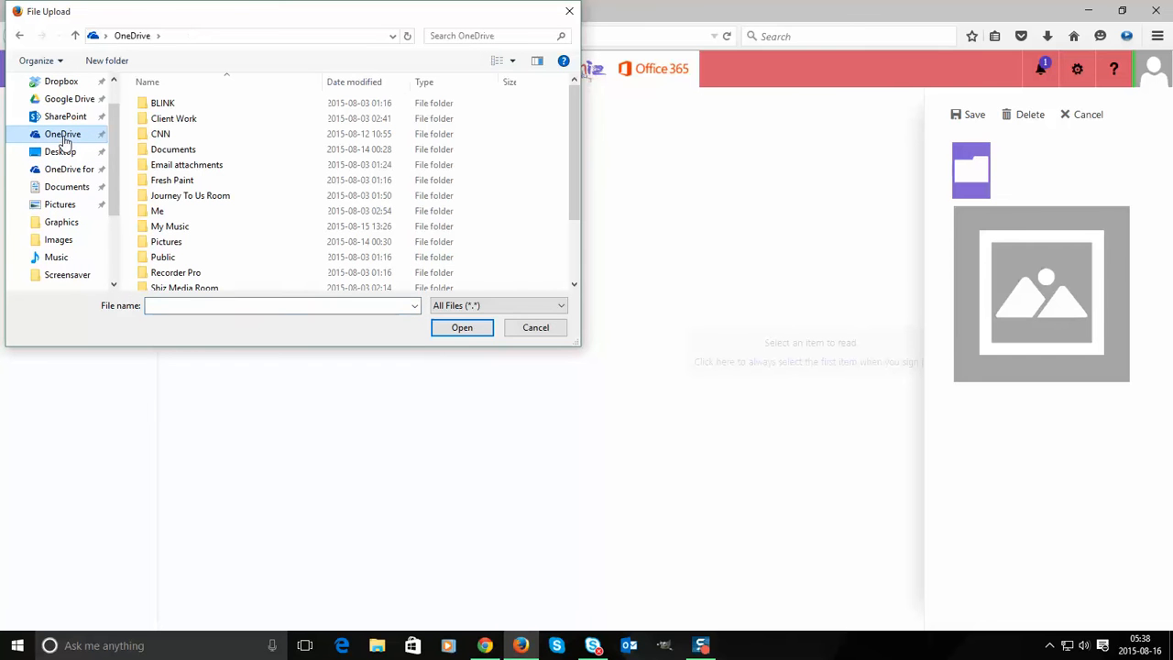
double_click(157, 211)
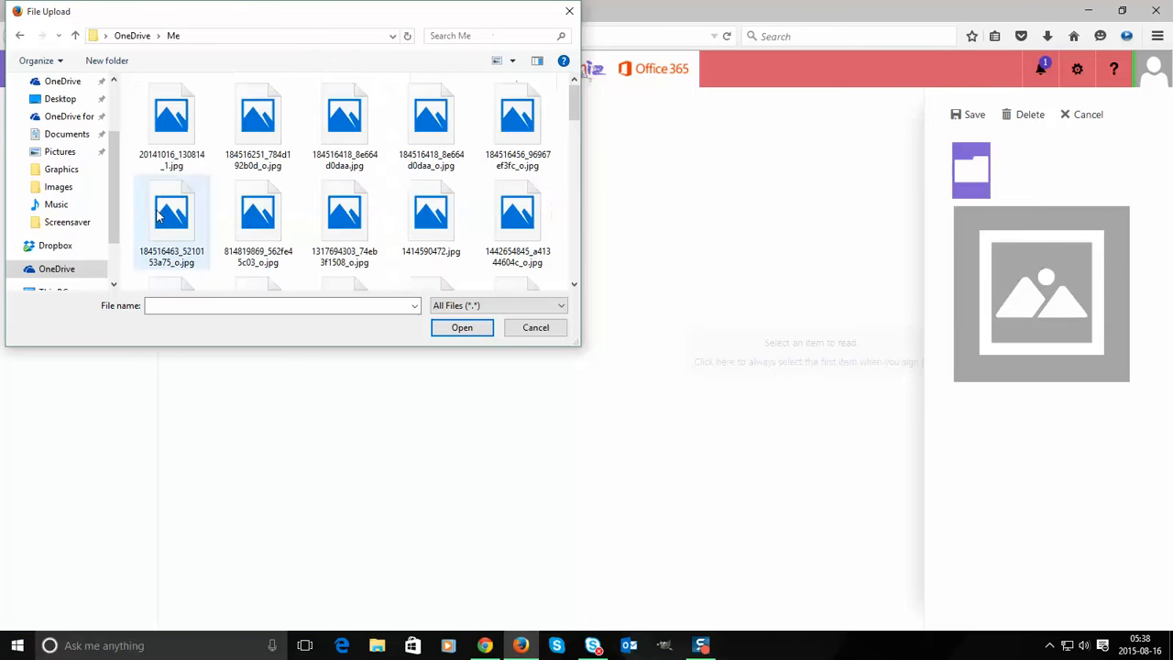
drag(570, 102, 572, 142)
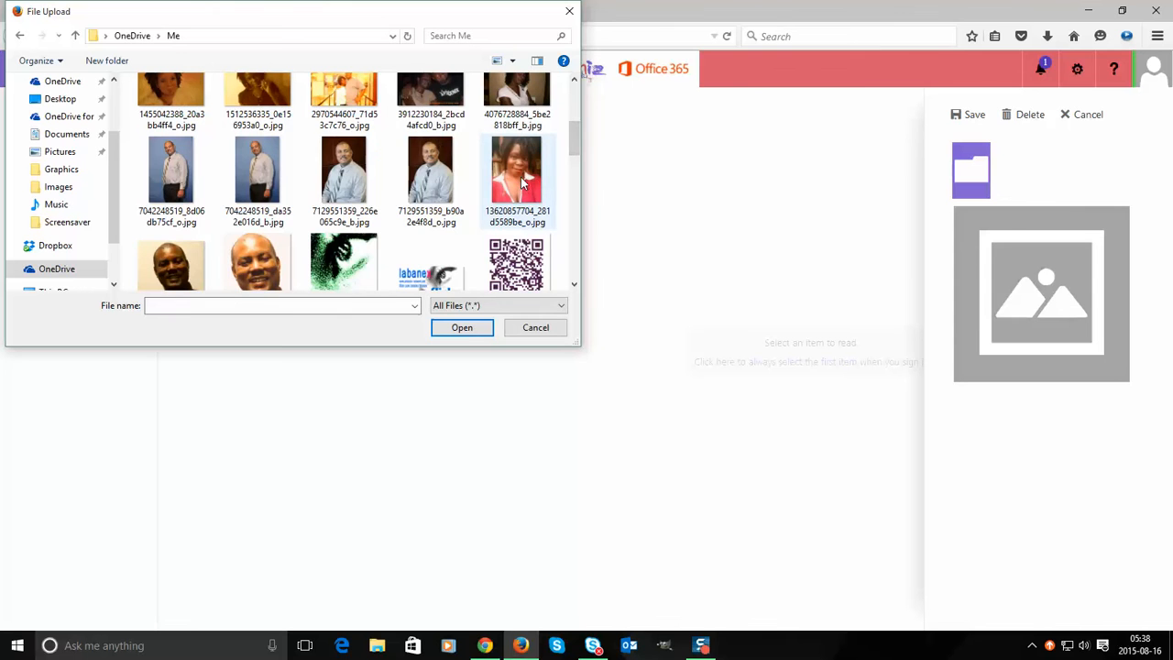
click(516, 228)
scroll(516, 231, up, 1)
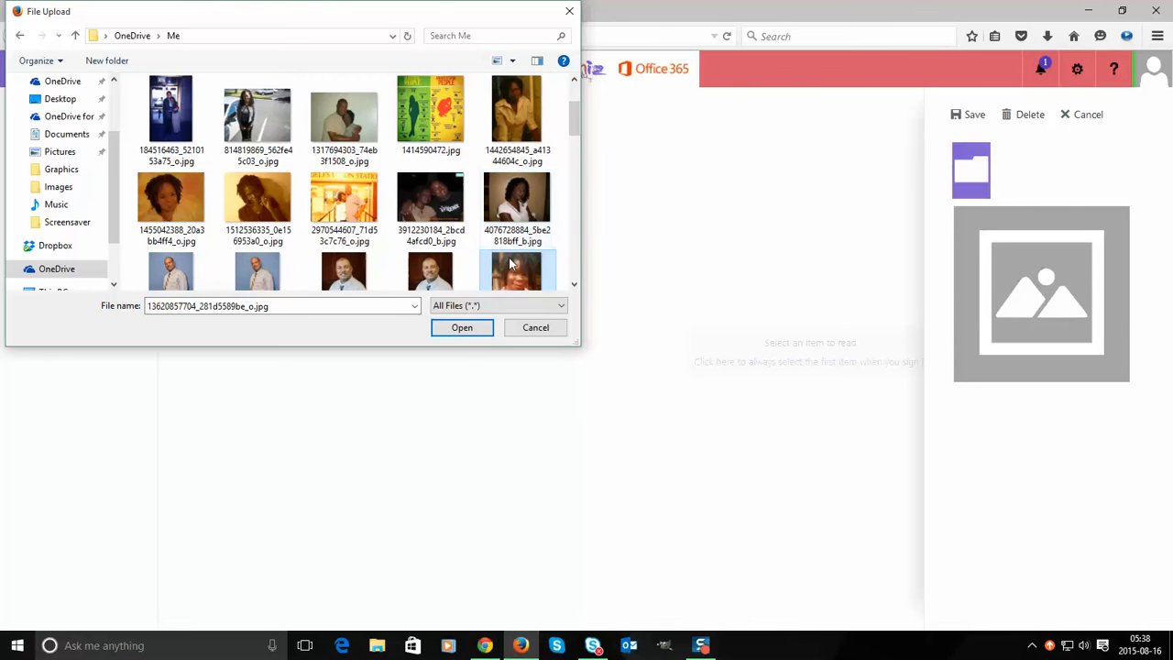
double_click(513, 264)
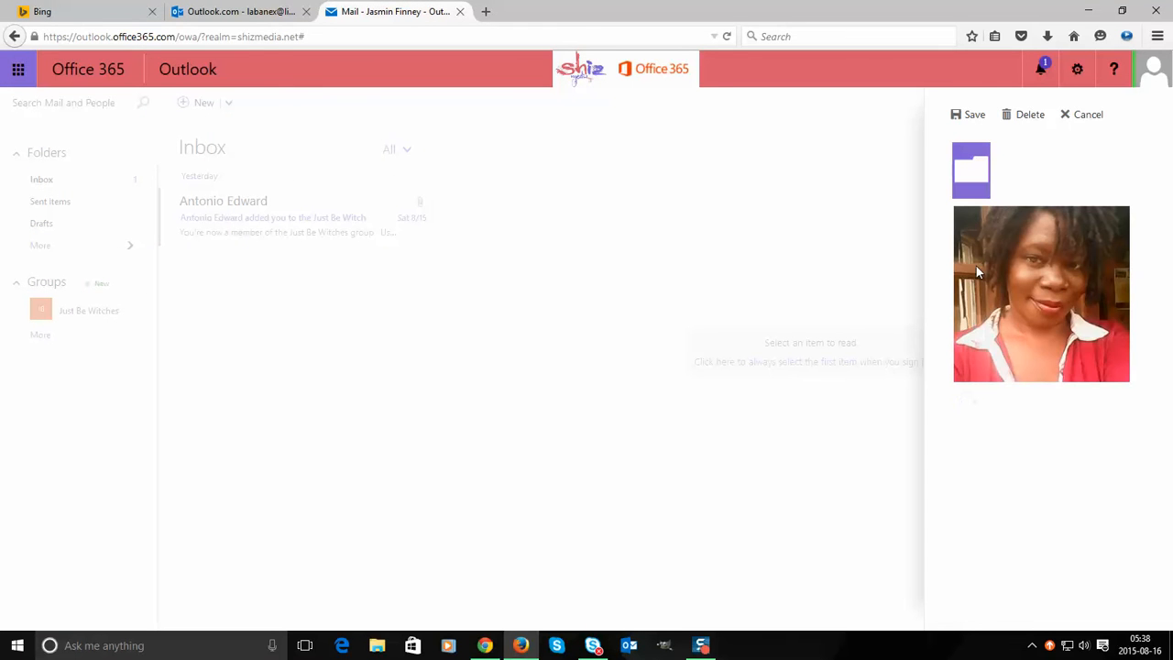
- Nudge the portrait lower in its frame, save it, and check it on the account card
drag(1043, 258, 1038, 298)
click(976, 116)
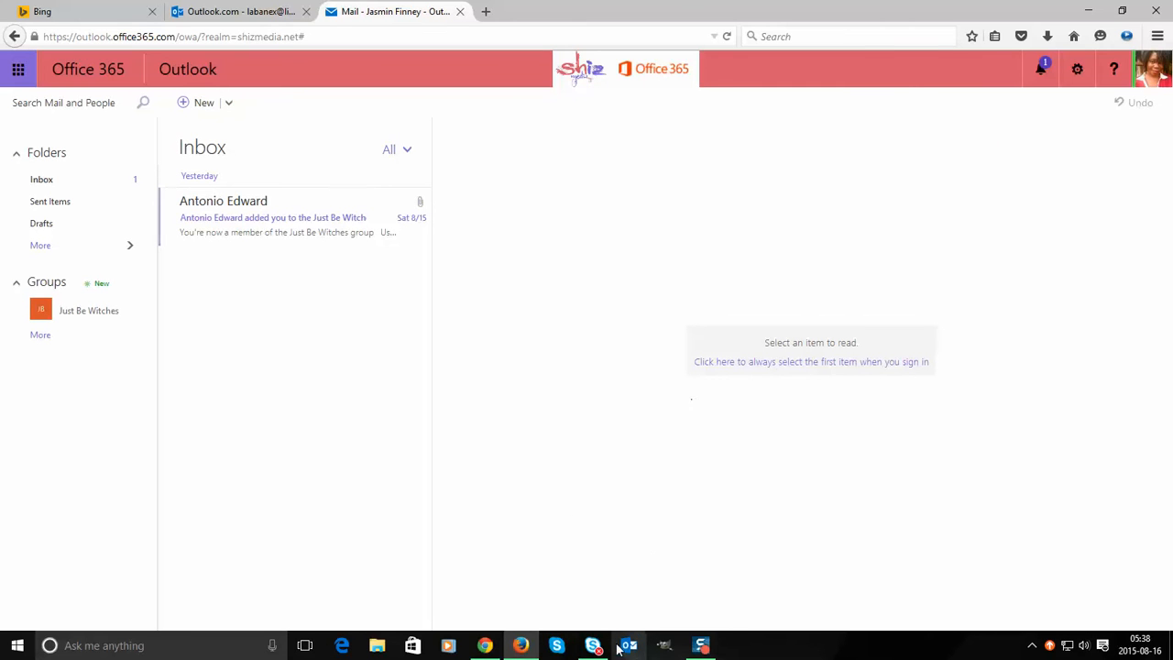
mouse_move(595, 649)
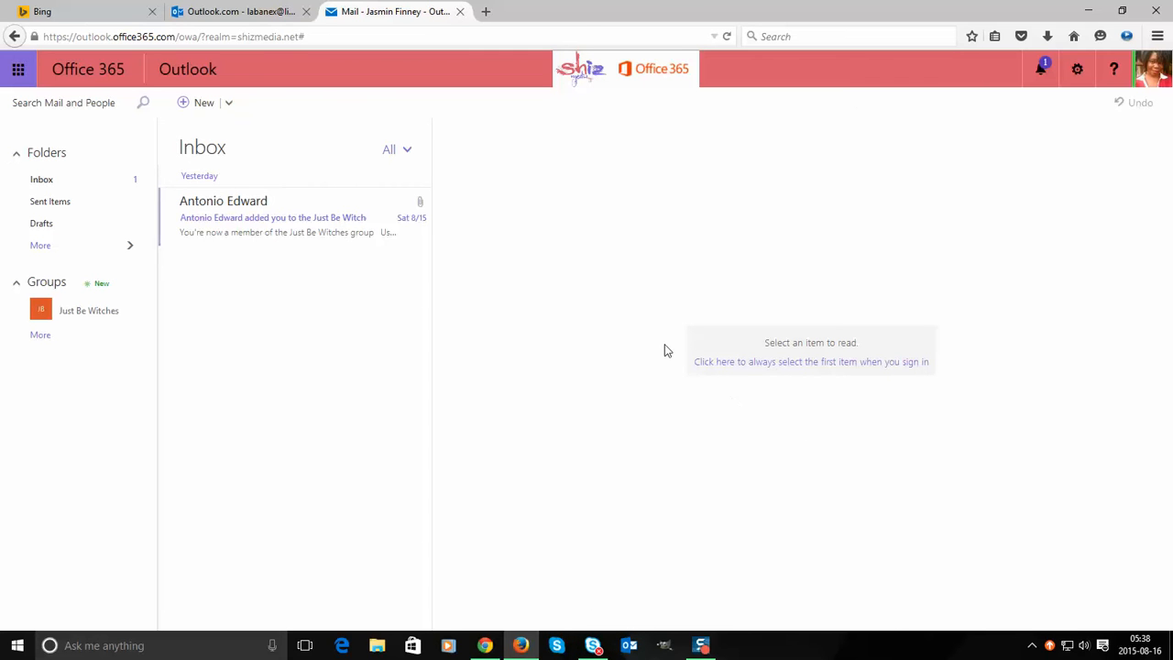
click(1153, 69)
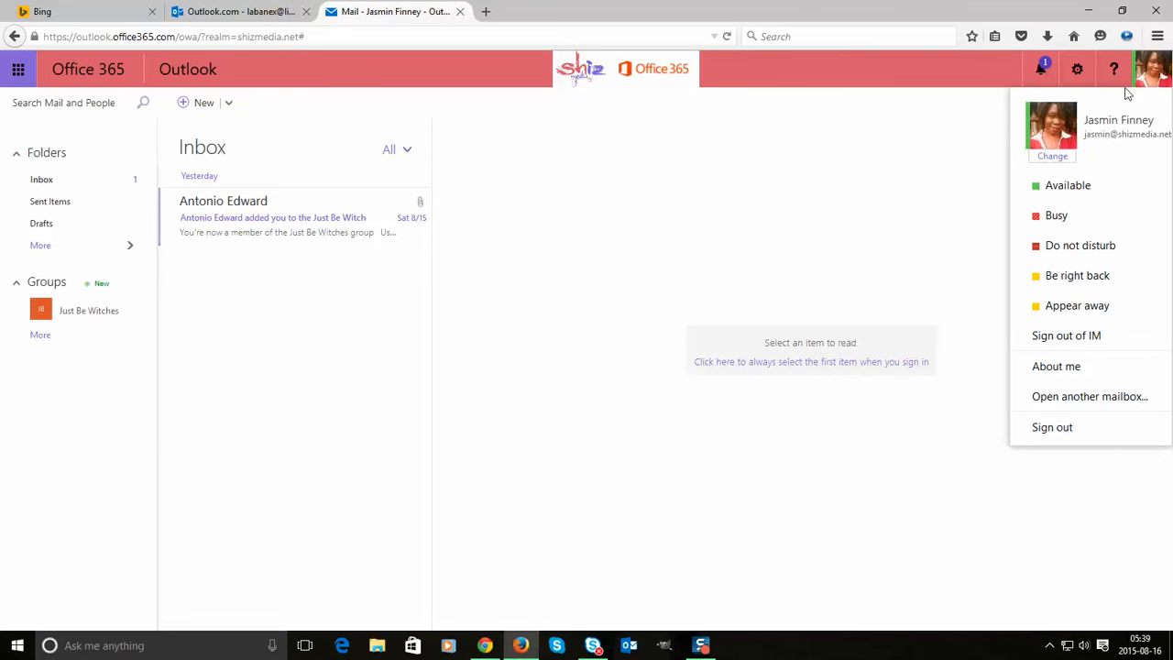
- Toggle the account card a few times and leave it closed over the Inbox
click(926, 304)
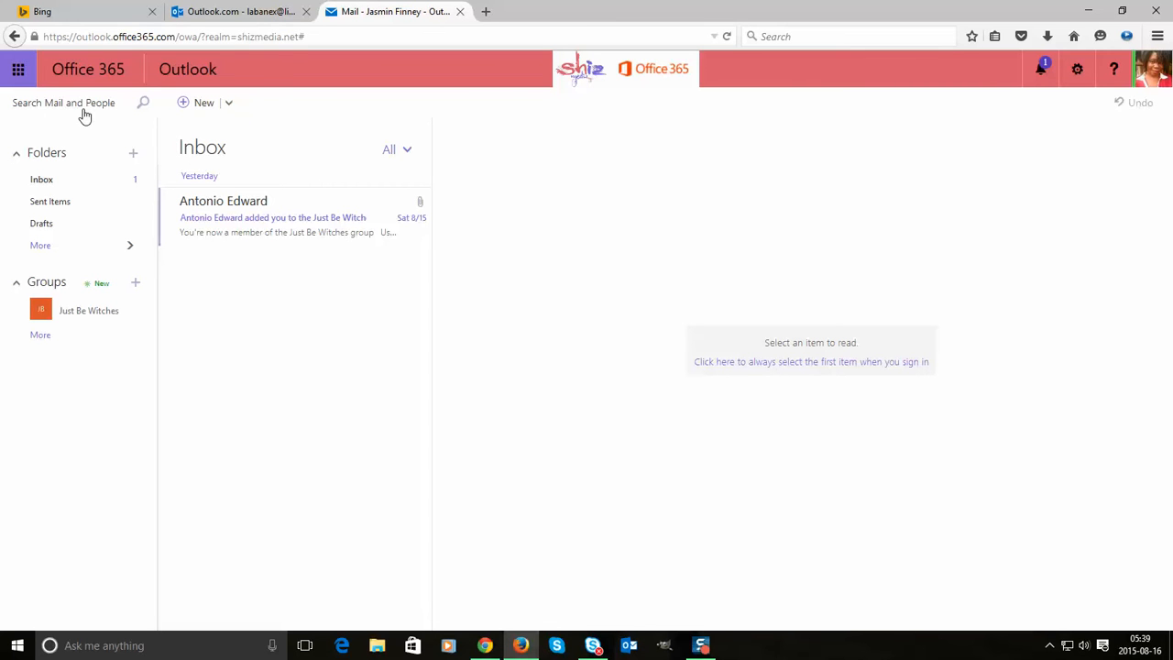
click(1144, 64)
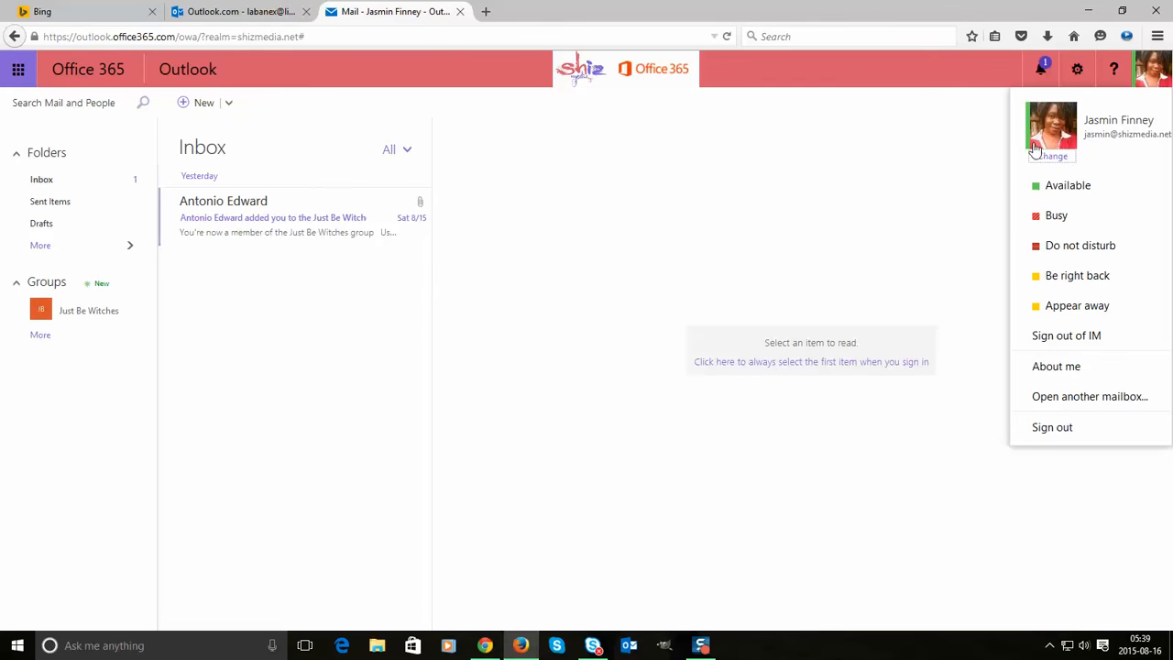
click(908, 220)
click(1153, 71)
click(770, 179)
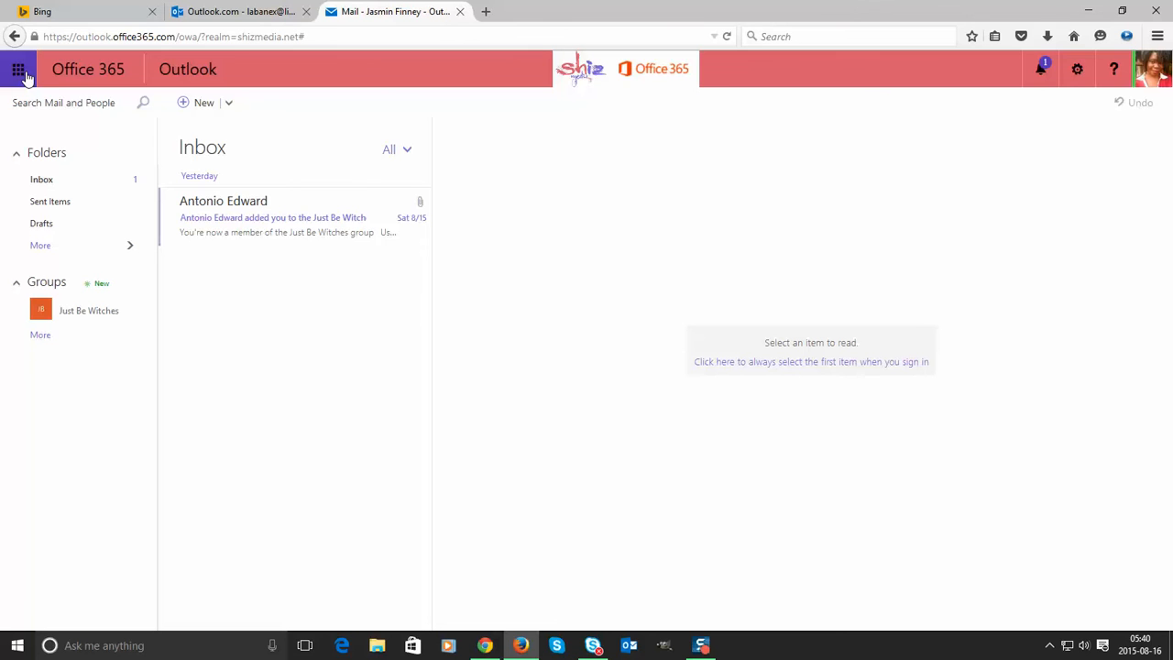
- Open Outlook Options from the settings gear to reach the Mail options overview
click(20, 73)
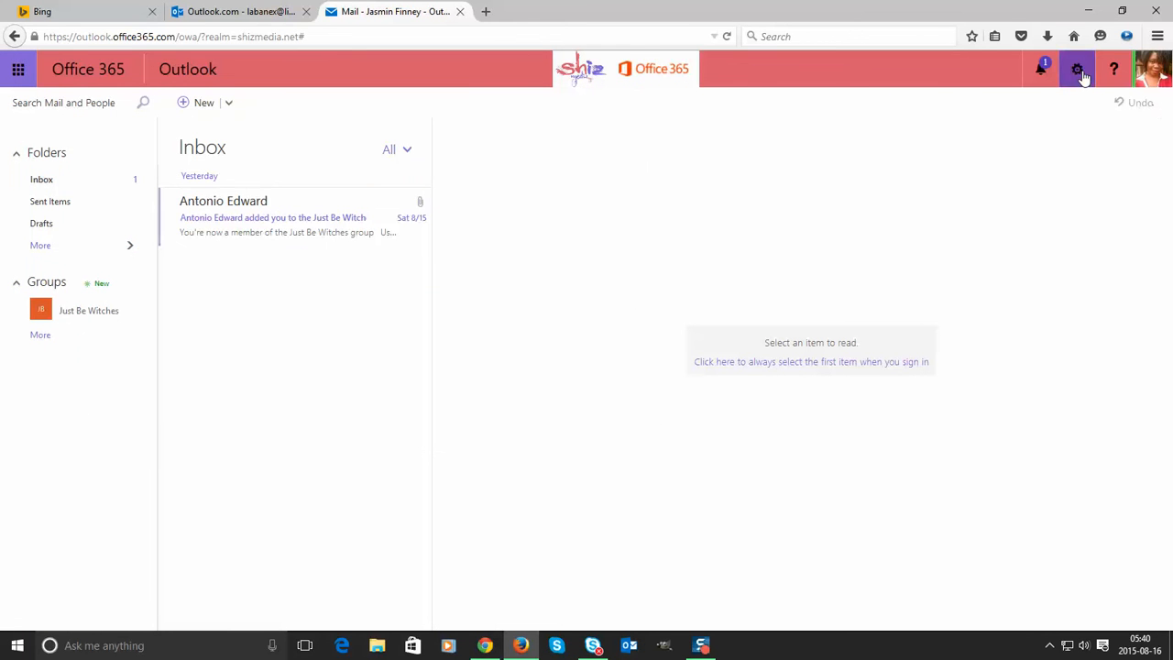
click(1078, 72)
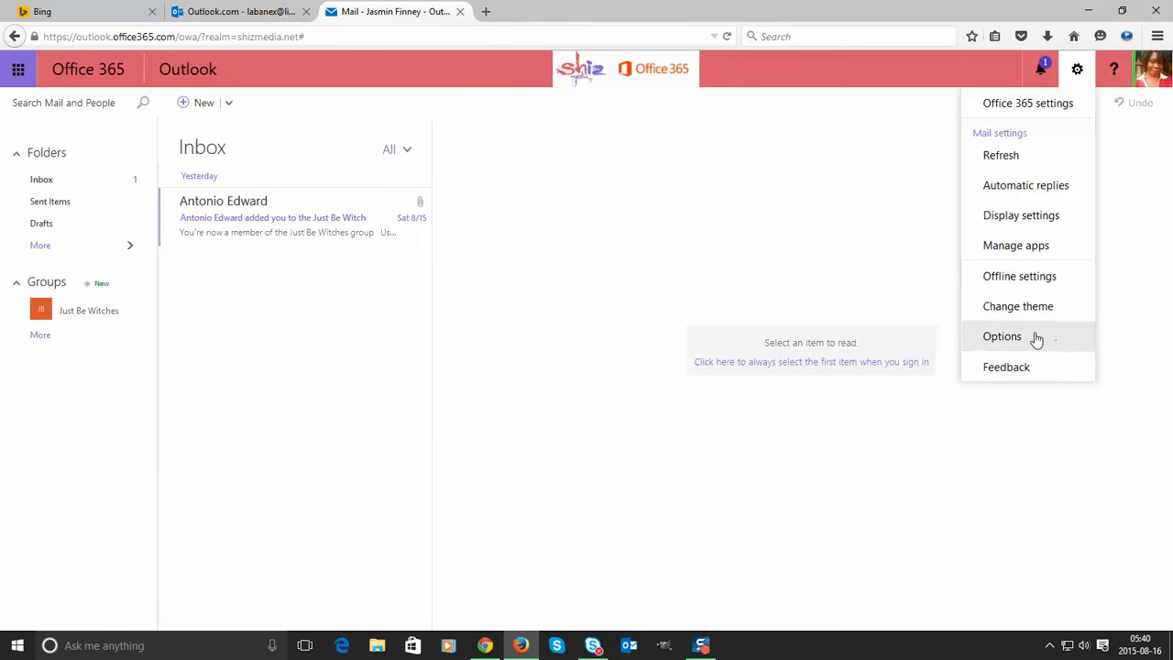
click(18, 69)
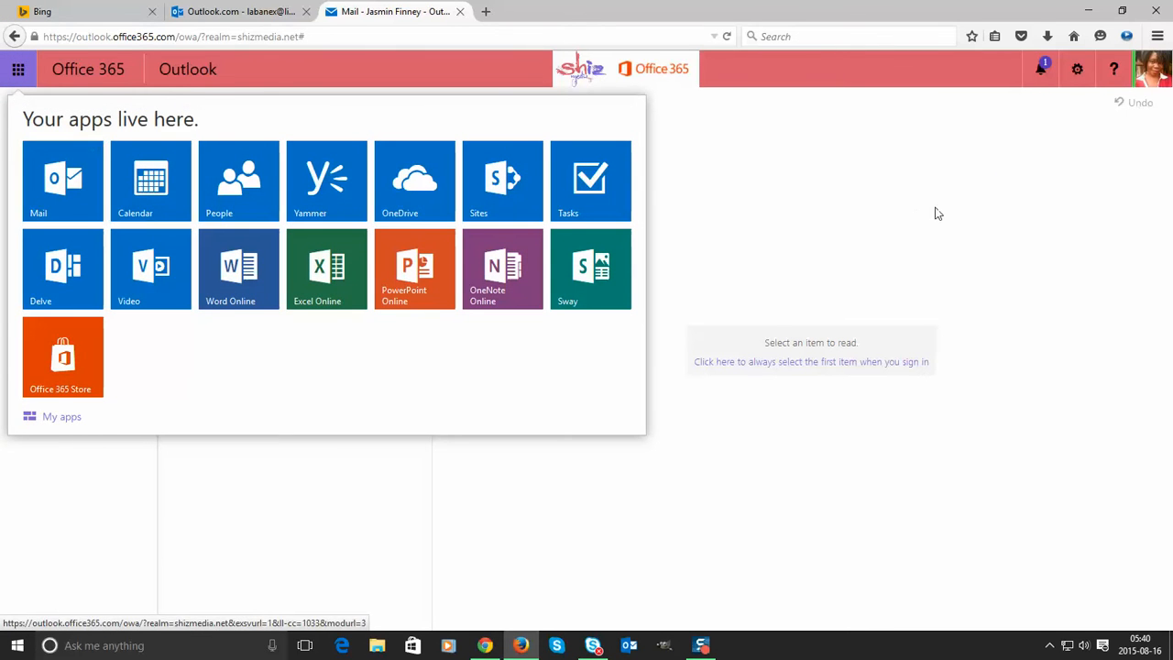
click(1077, 68)
click(1077, 69)
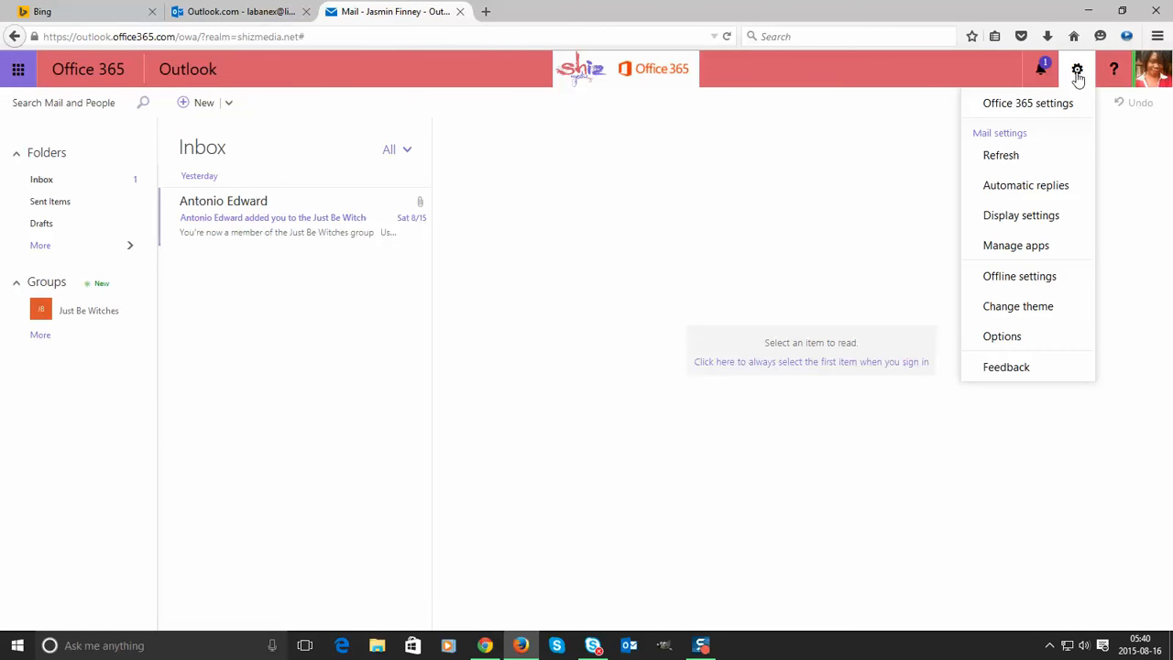
click(1024, 338)
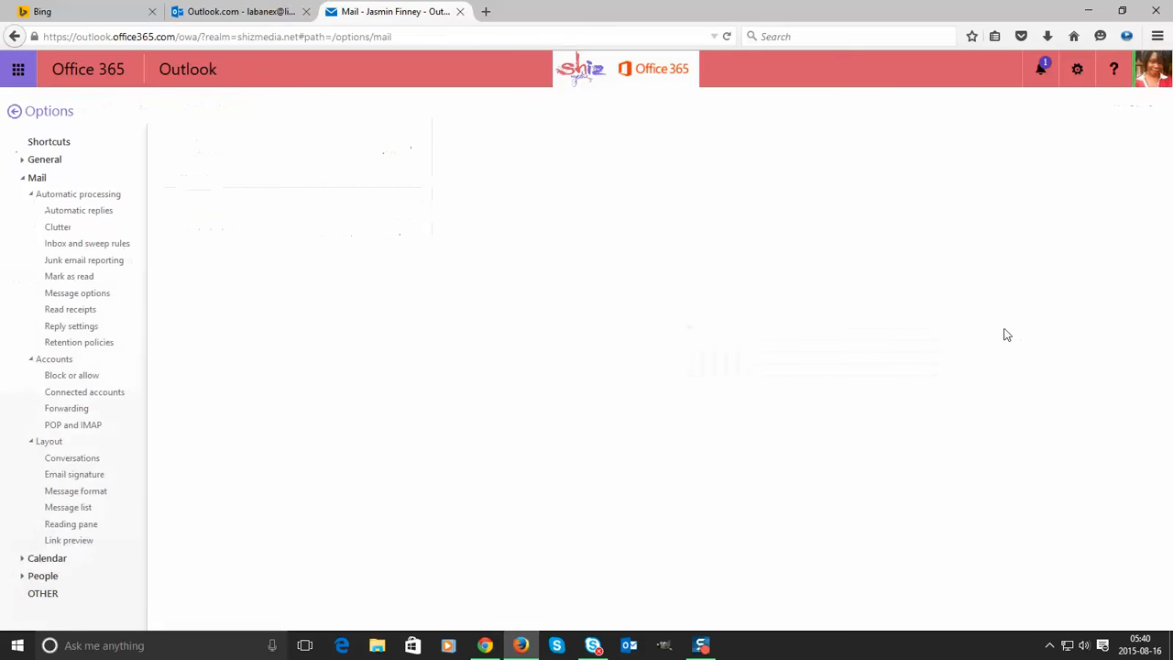
- Expand General in Options and open the My account page
click(22, 159)
click(52, 177)
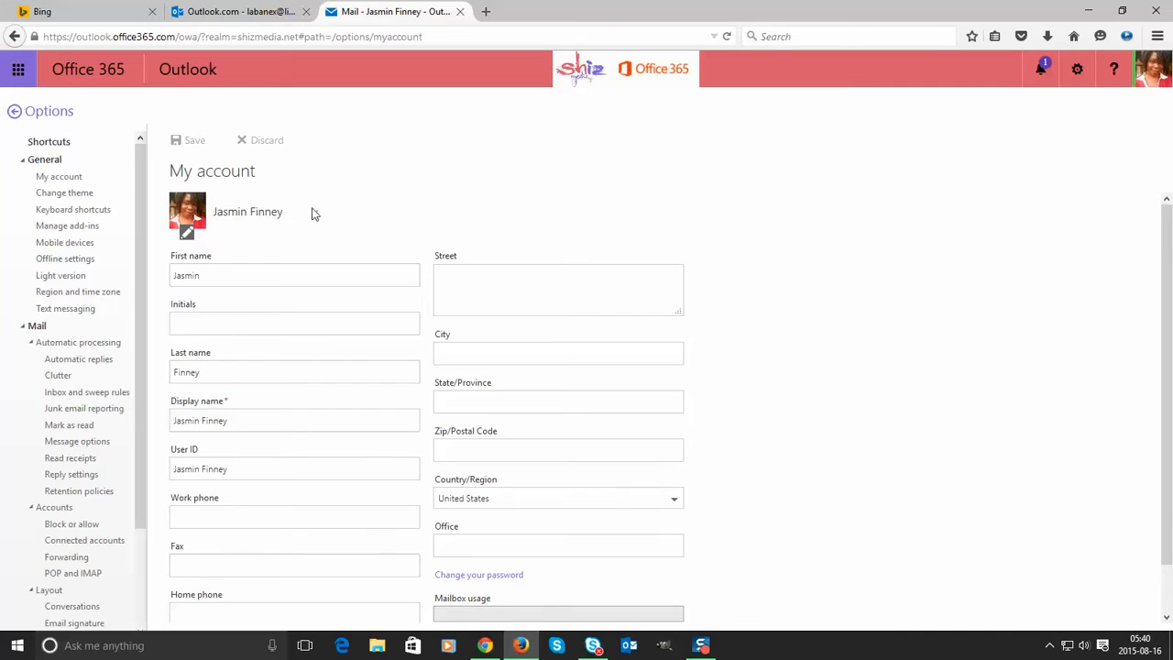
scroll(312, 216, down, 1)
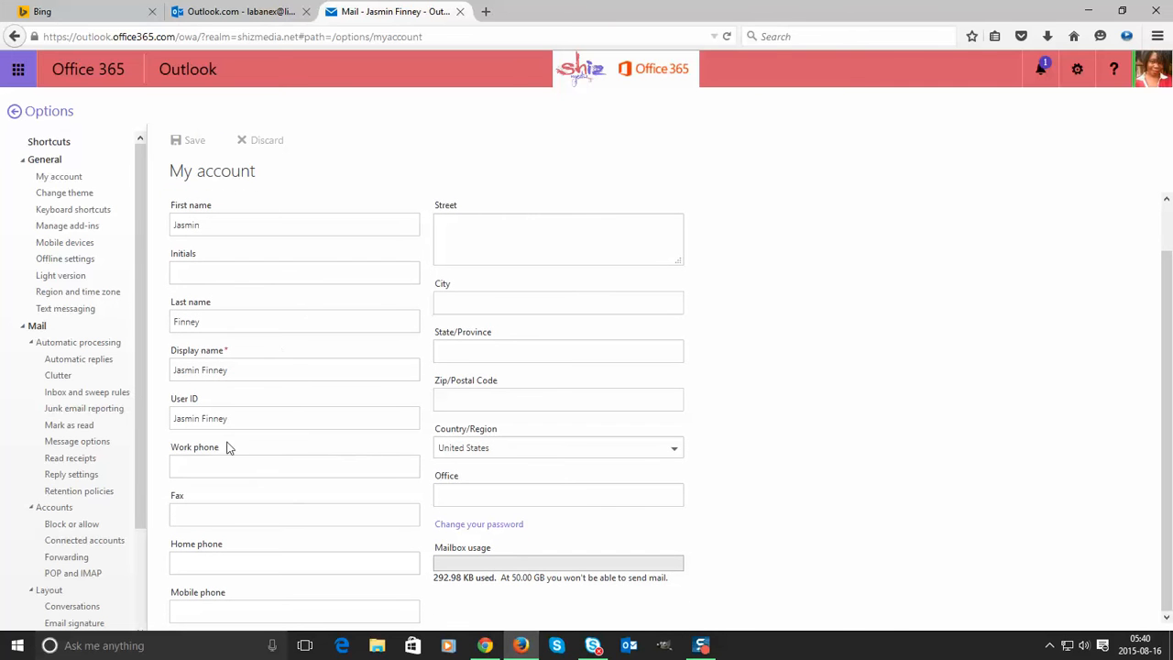
- Enter the work phone number in the Work phone box, correcting its digits
click(211, 466)
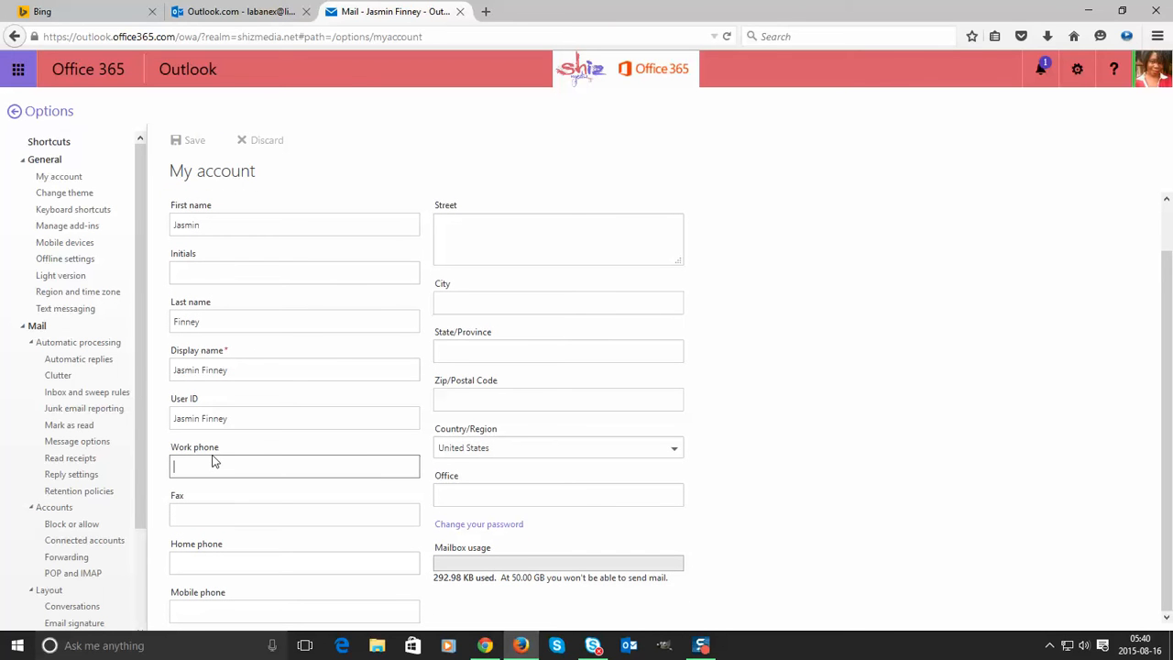
text(512)
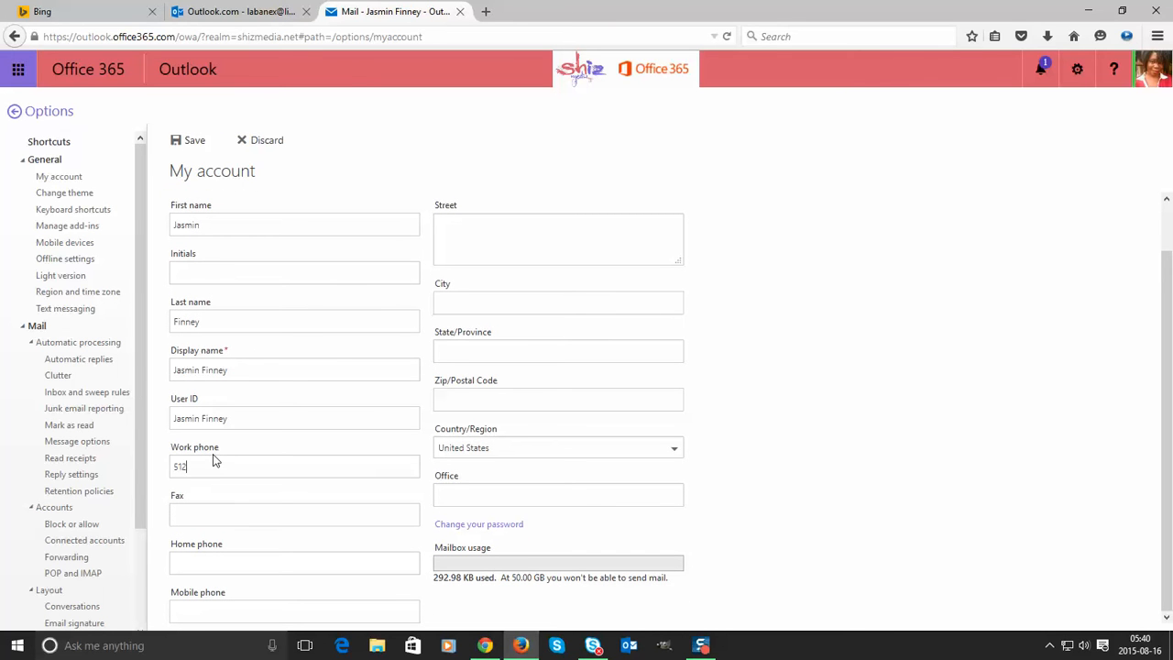
text(5551212)
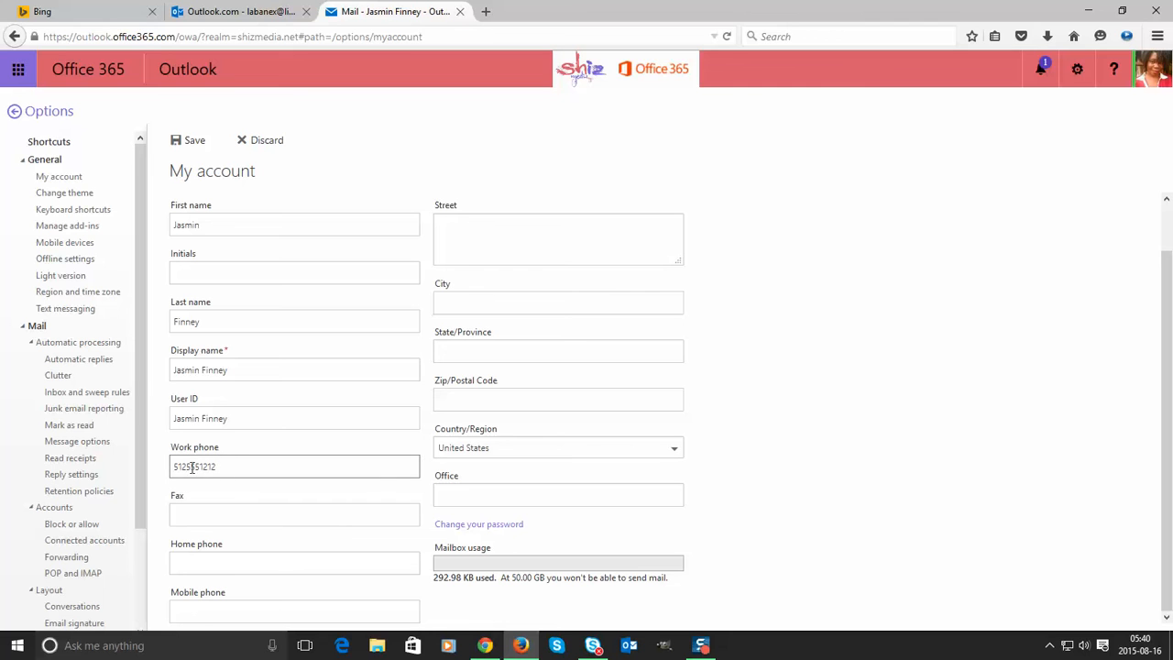
click(175, 466)
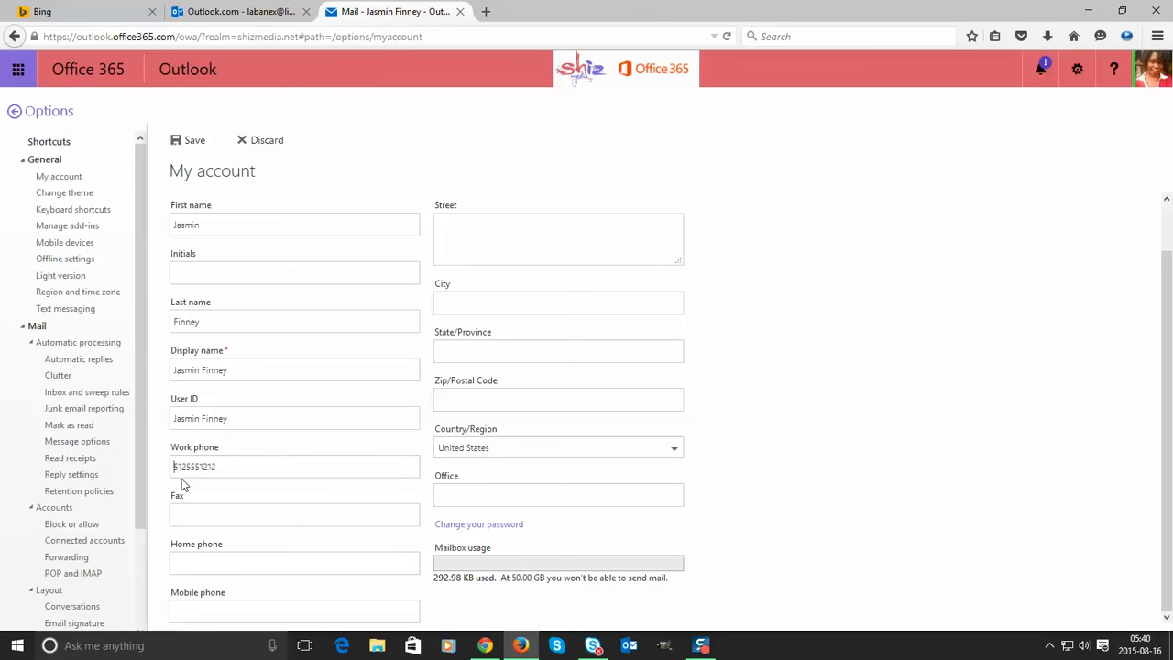
text(1)
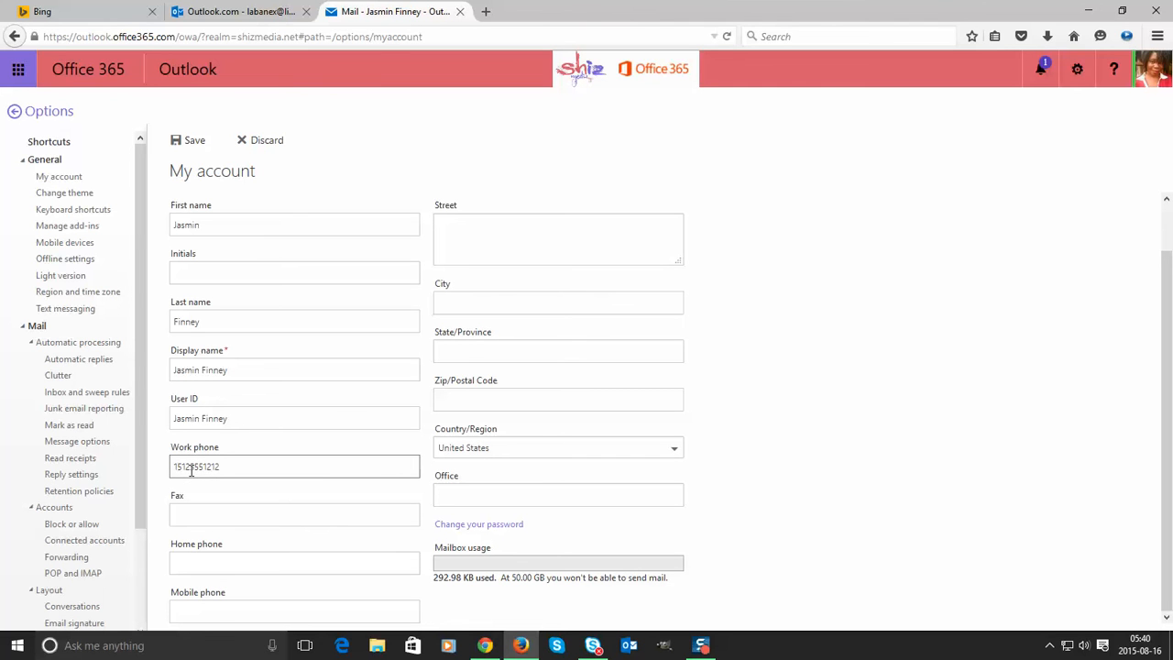
drag(191, 470, 179, 469)
text(555)
drag(221, 467, 134, 468)
click(187, 468)
click(191, 514)
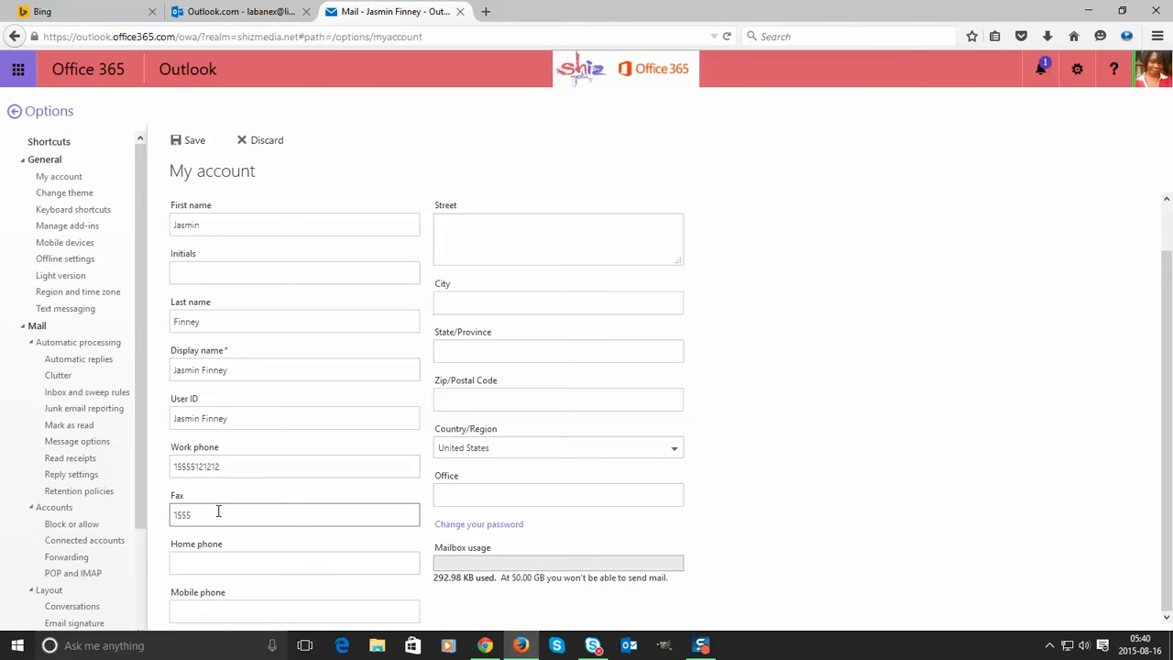
- Enter the fax number in the Fax field
text(15551212544)
drag(220, 514, 50, 517)
click(251, 555)
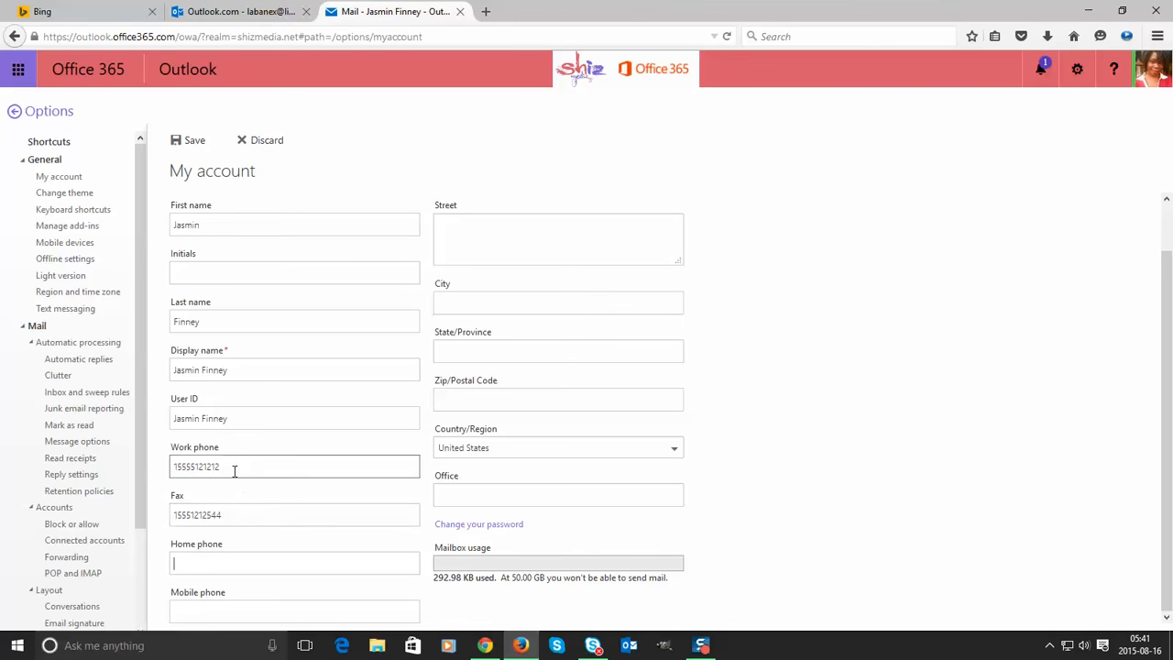
- Reuse the work phone number for the Home phone and Mobile phone fields
drag(235, 471, 134, 474)
key(ctrl+c)
key(BackSpace)
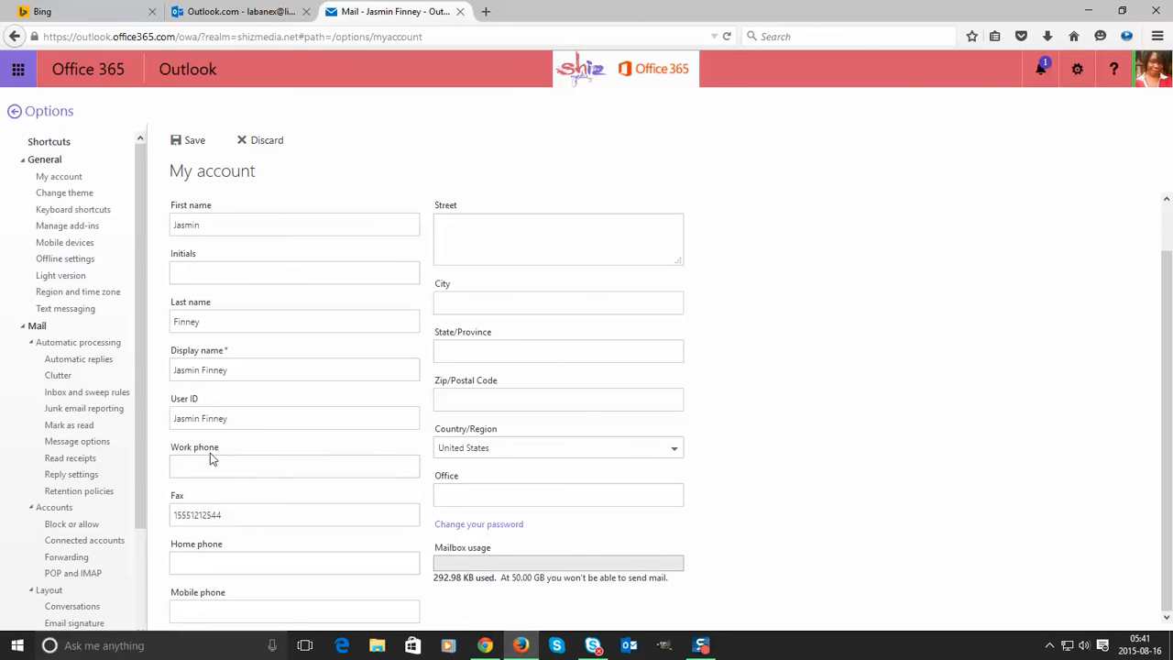
click(235, 558)
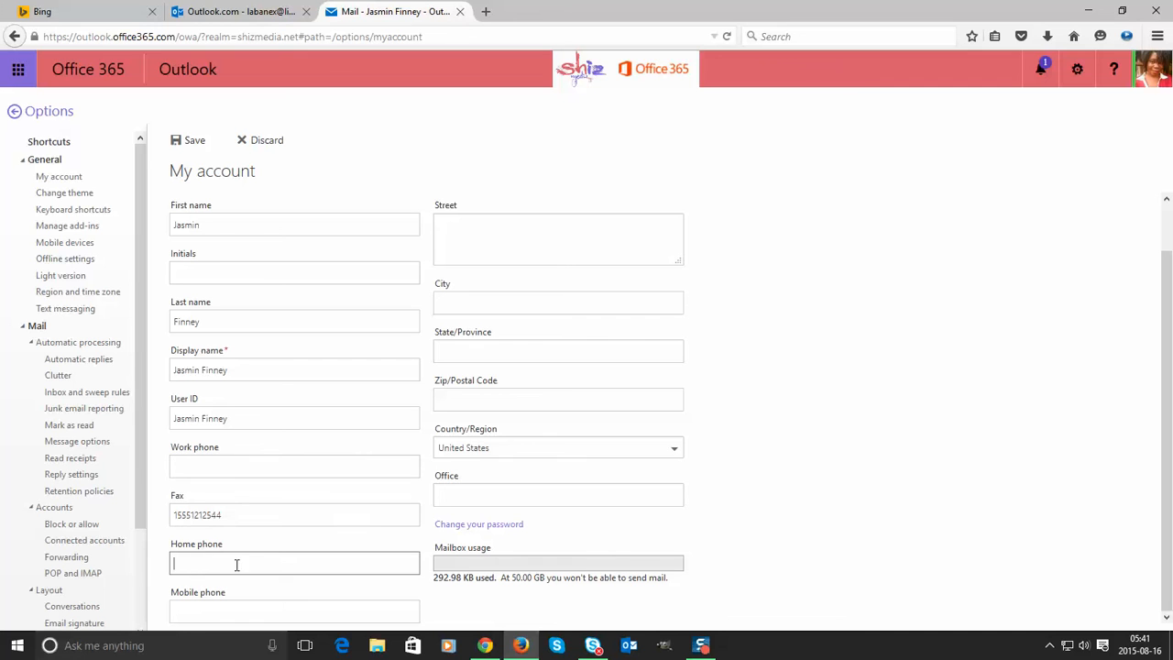
key(ctrl+v)
click(221, 456)
key(ctrl+v)
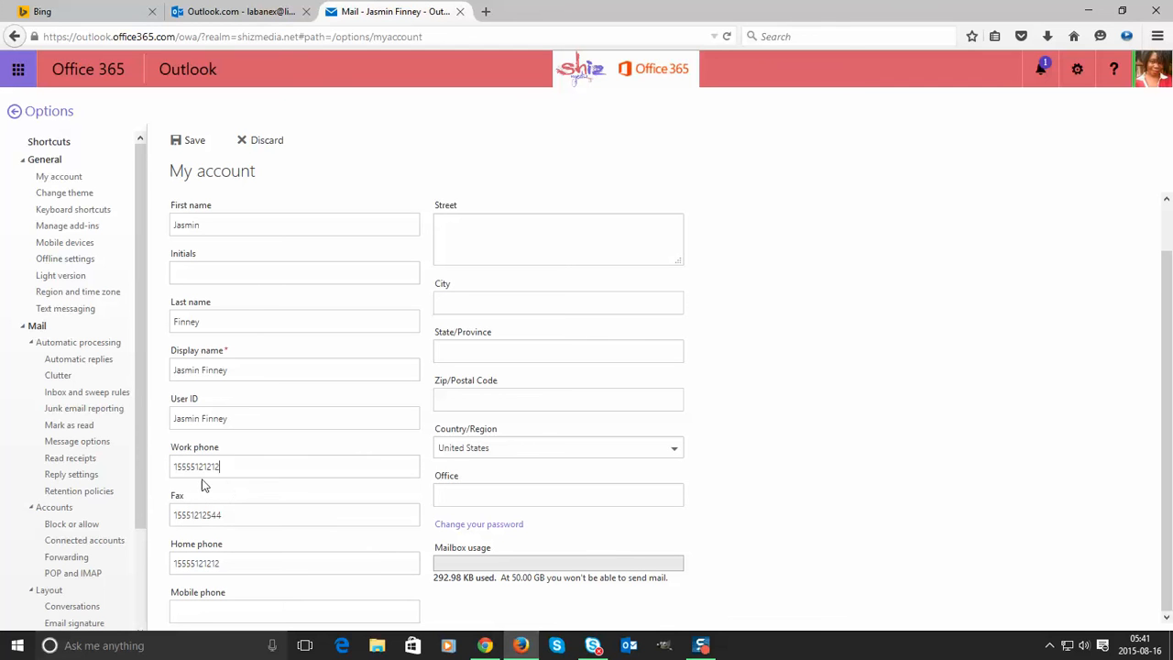
click(230, 557)
double_click(230, 566)
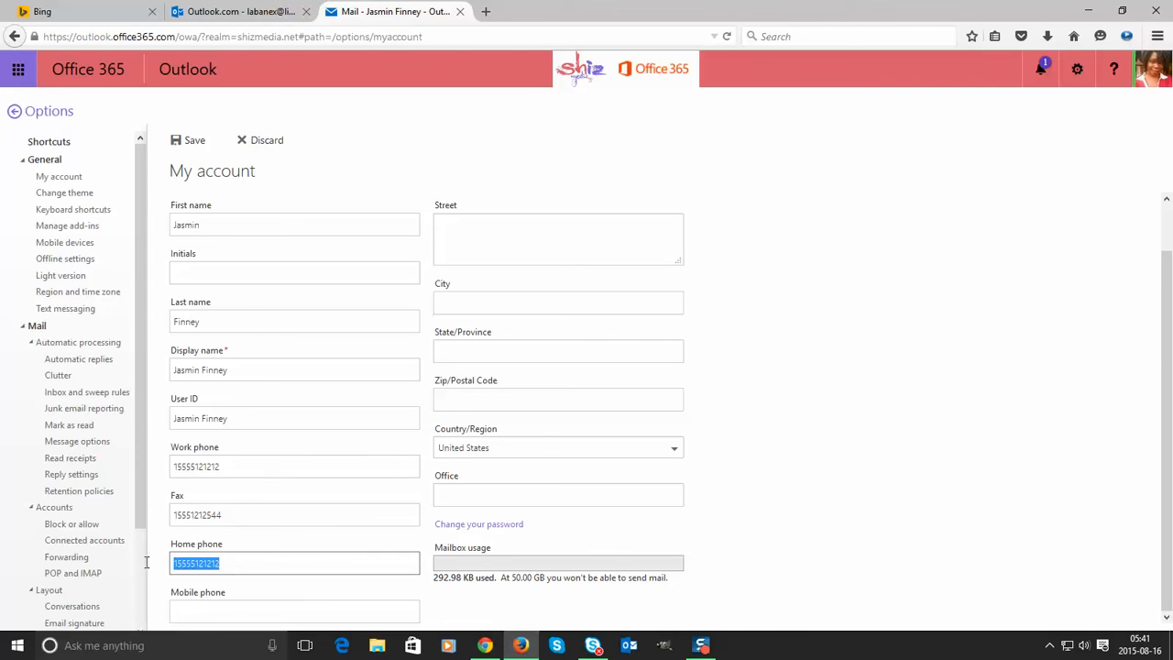
click(214, 620)
key(ctrl+v)
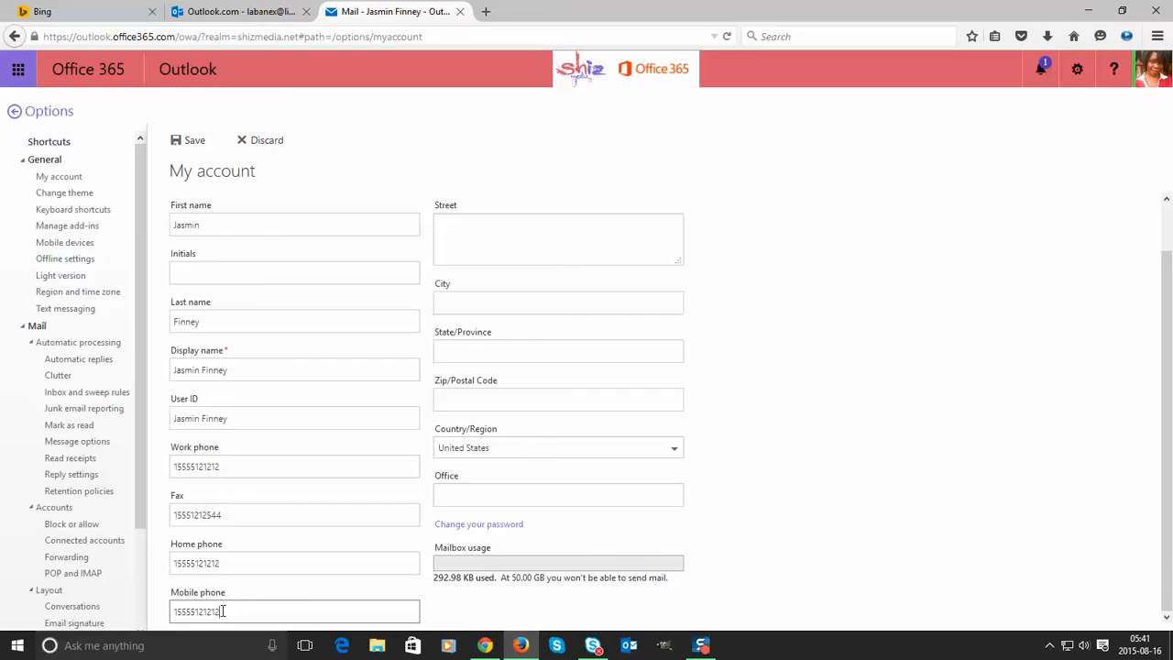
drag(222, 611, 174, 610)
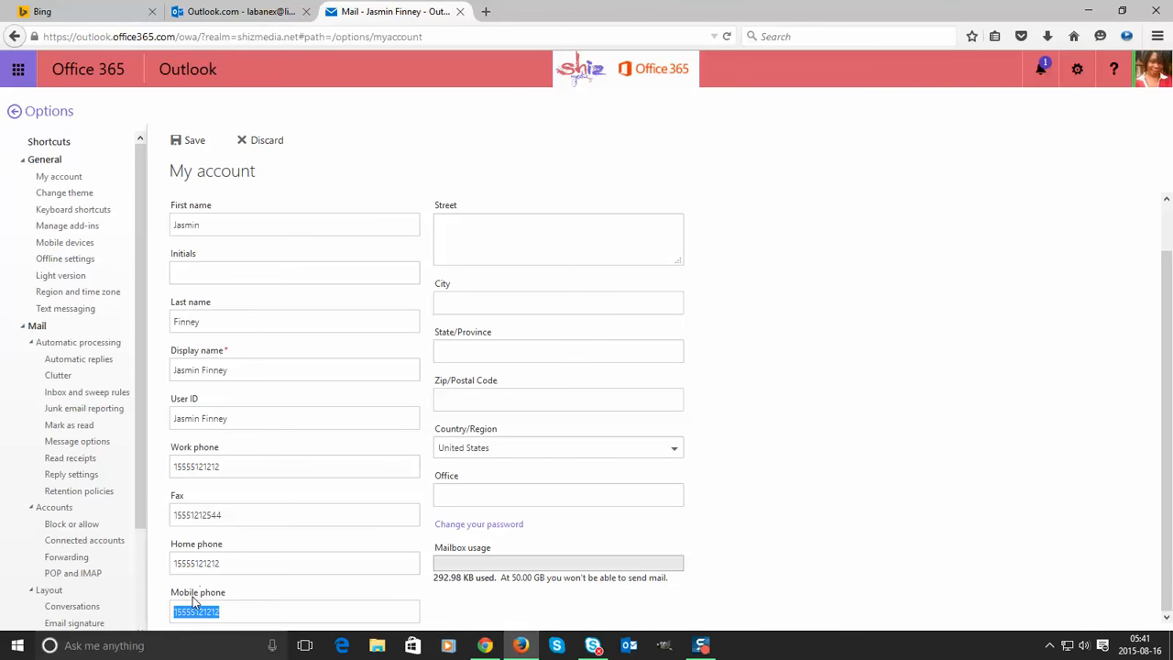
click(228, 610)
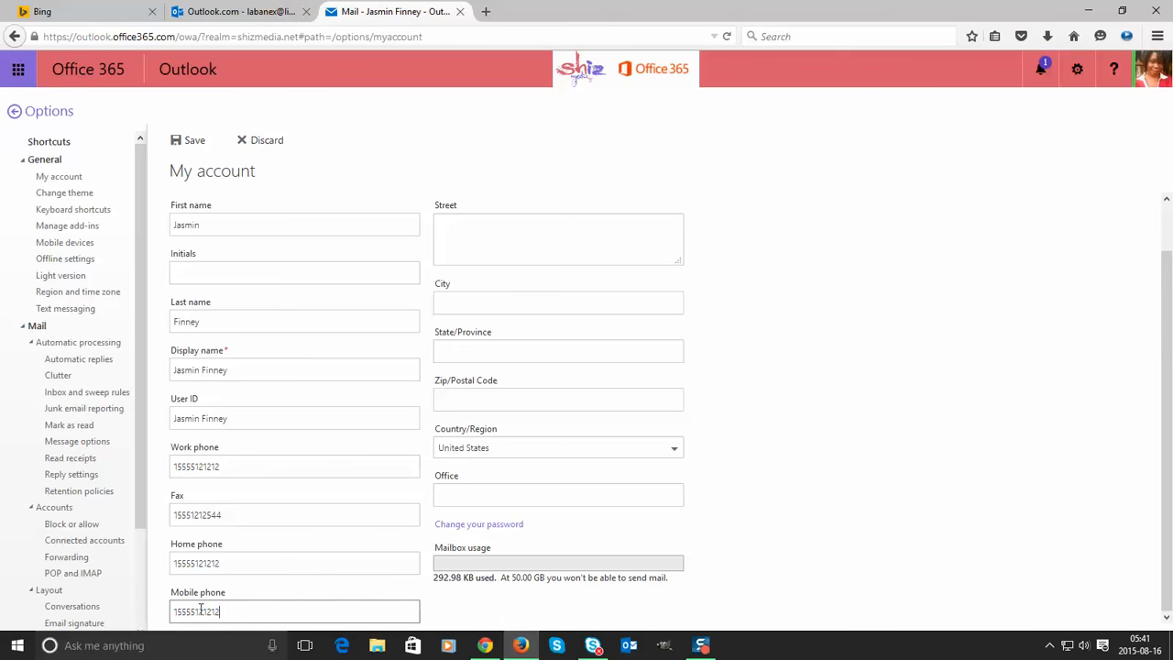
double_click(200, 609)
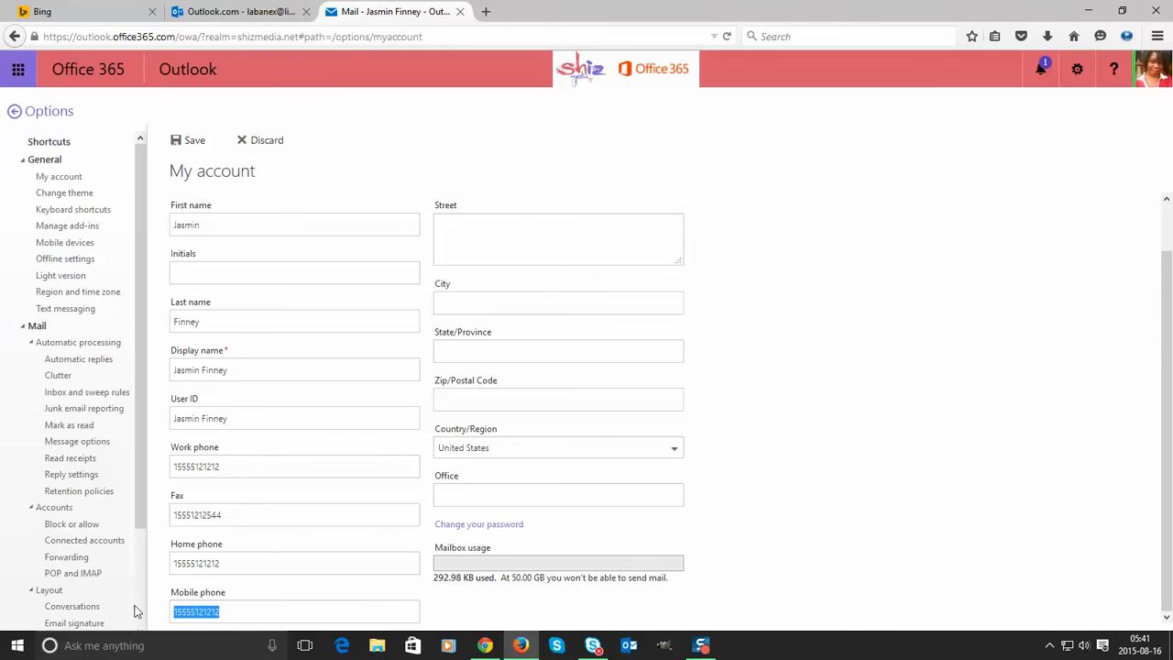
double_click(240, 466)
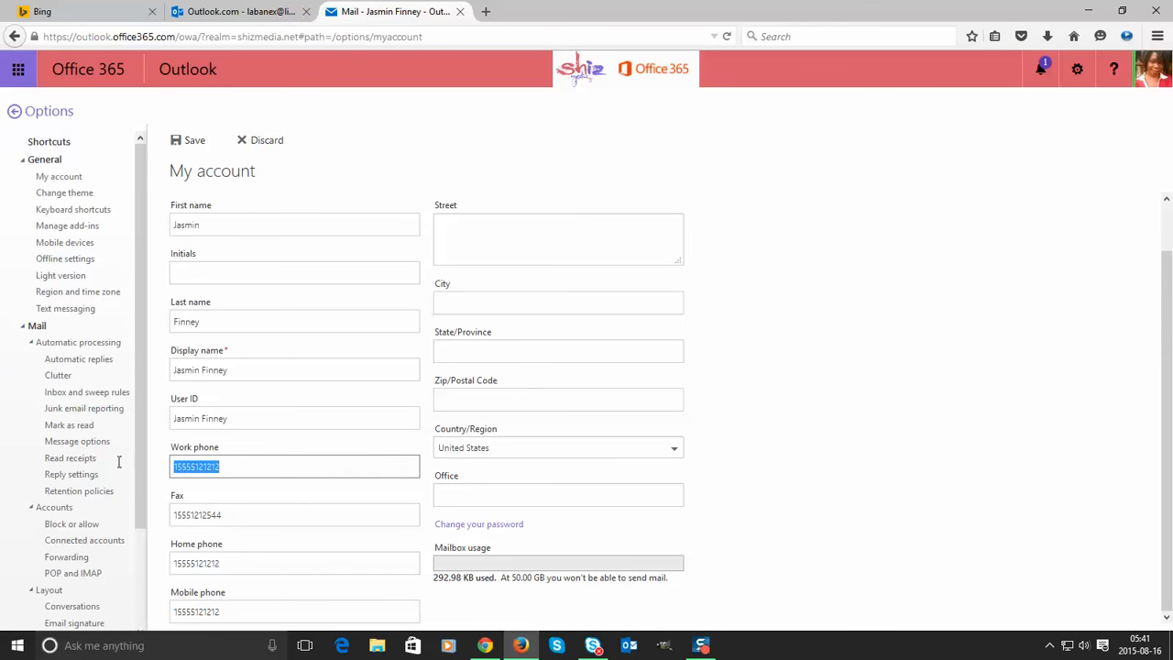
key(End)
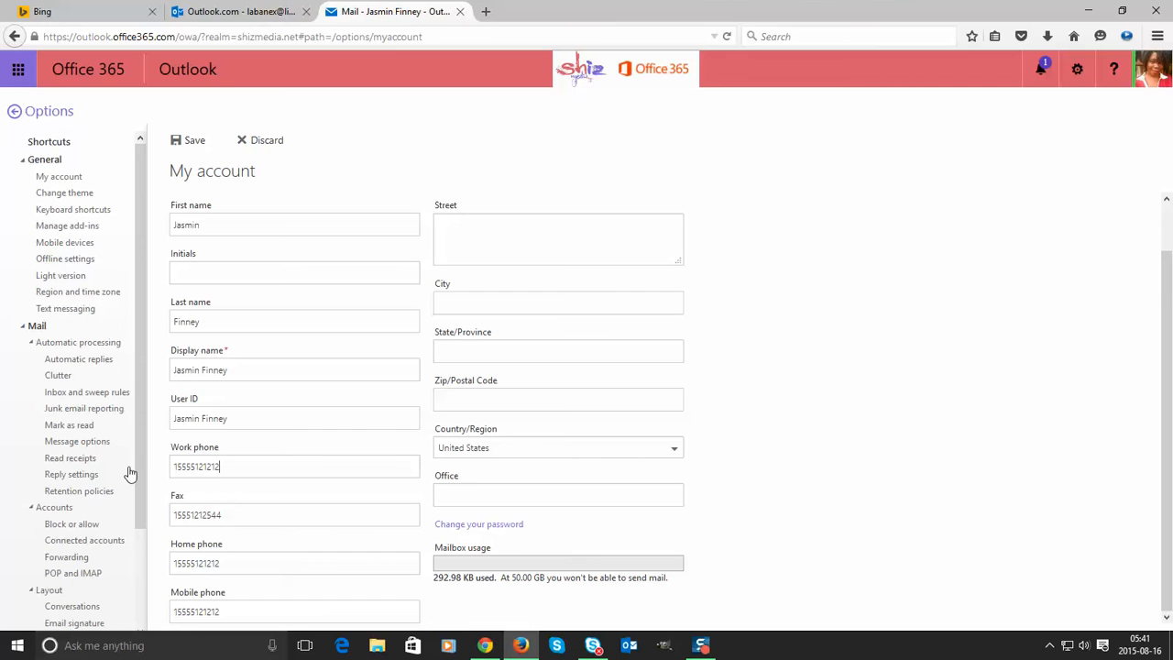
double_click(223, 612)
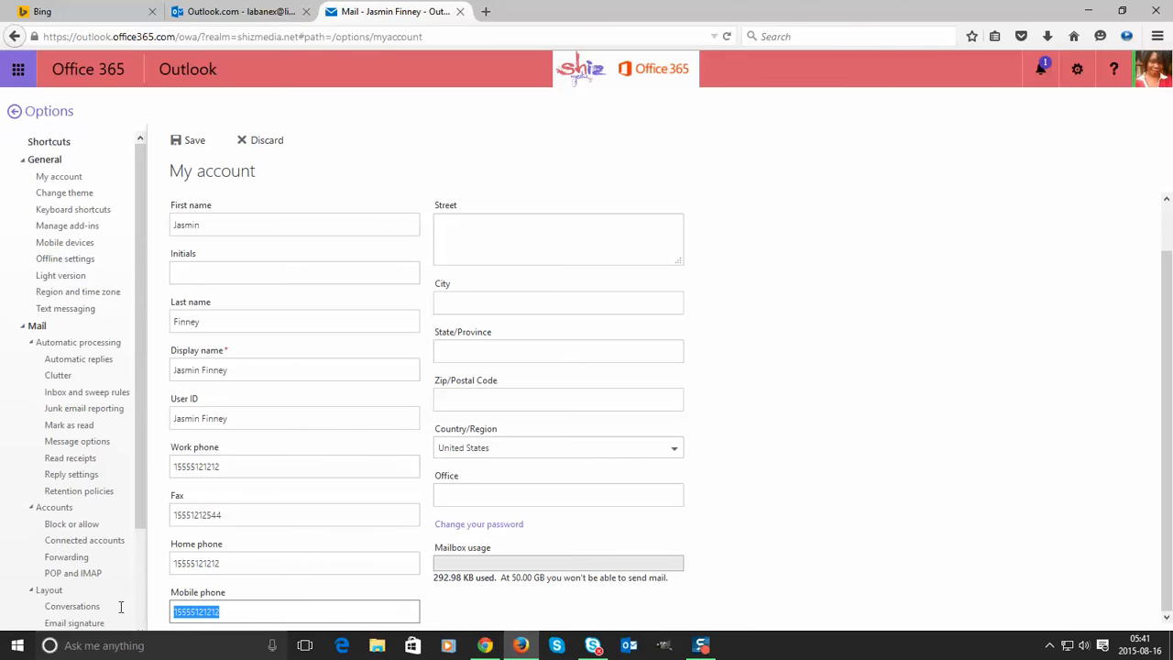
double_click(244, 467)
click(212, 564)
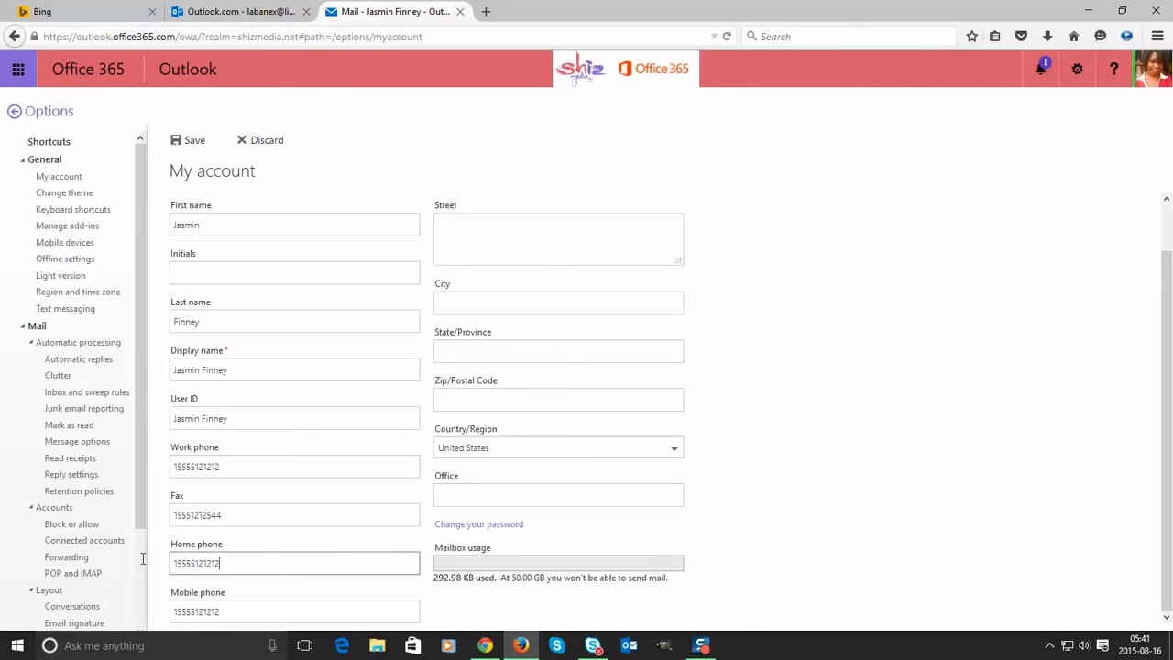
drag(143, 558, 94, 558)
drag(231, 469, 116, 463)
click(116, 463)
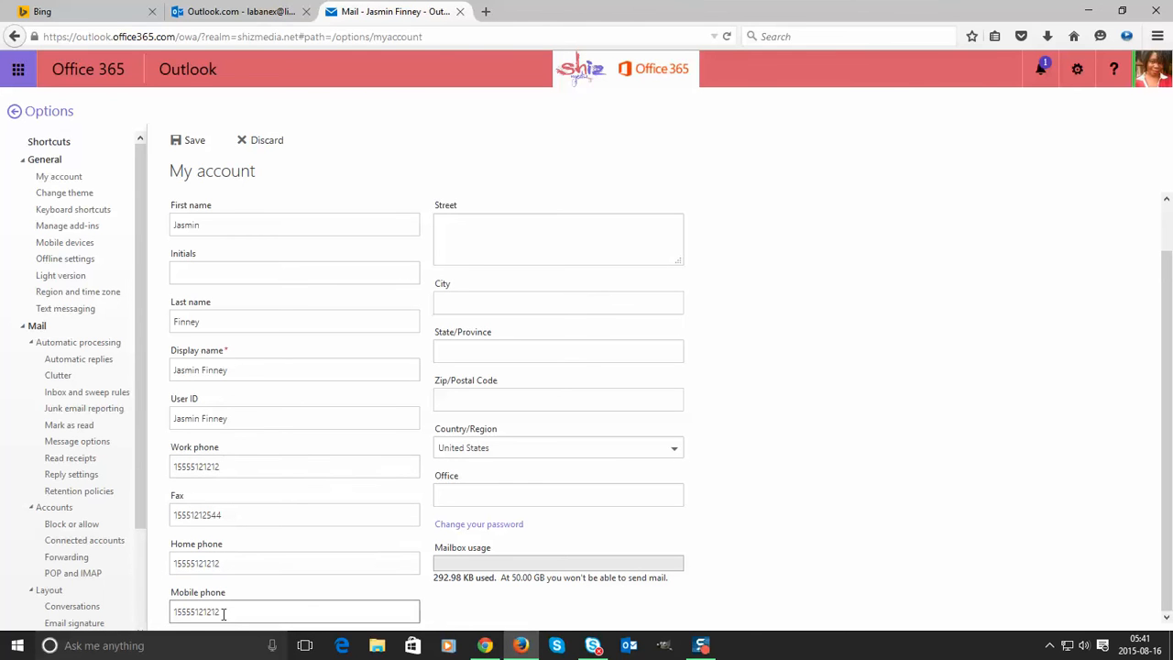
drag(227, 612, 86, 597)
drag(226, 563, 79, 559)
key(ctrl+c)
click(79, 559)
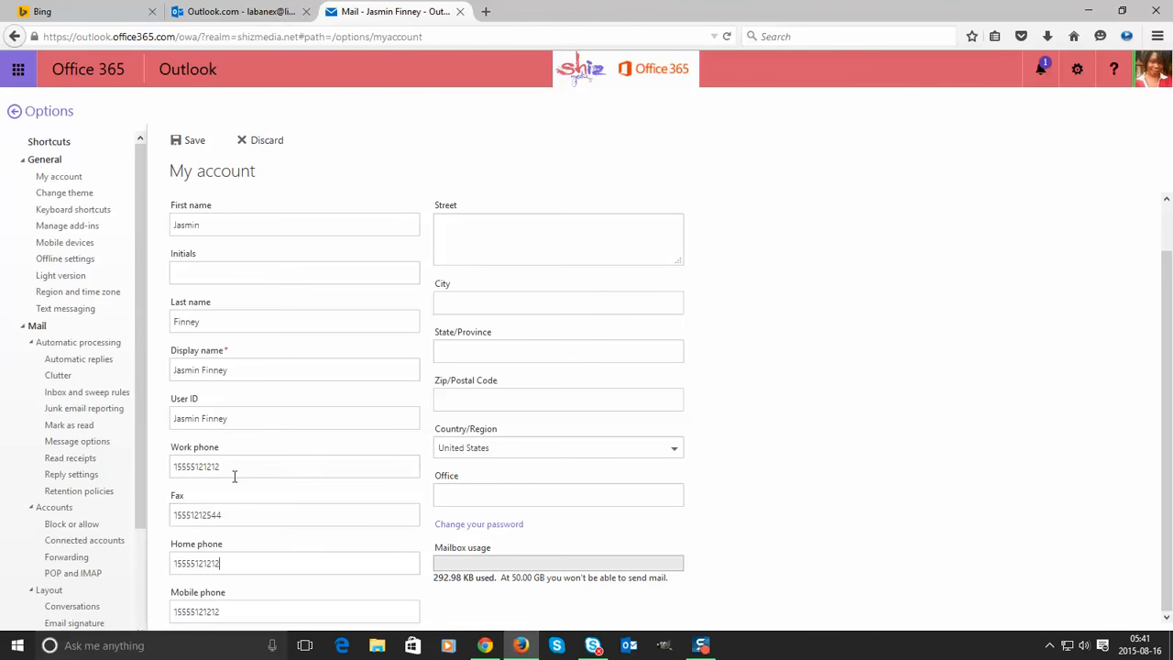
drag(236, 477, 84, 468)
key(ctrl+v)
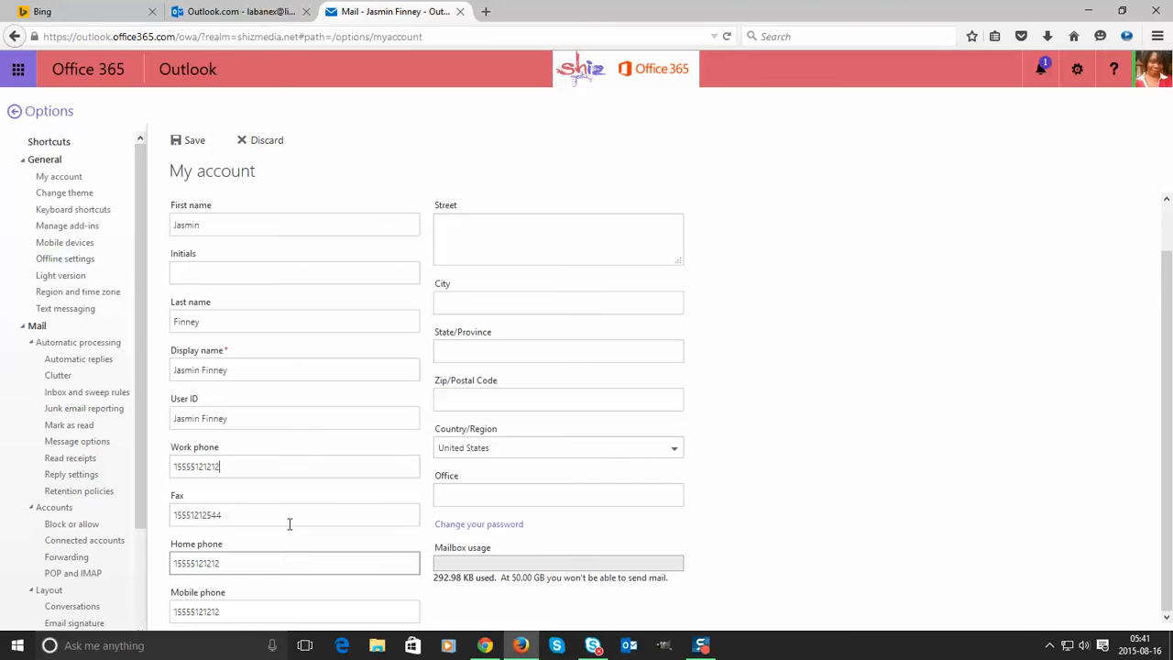
drag(241, 565, 34, 558)
key(ctrl+c)
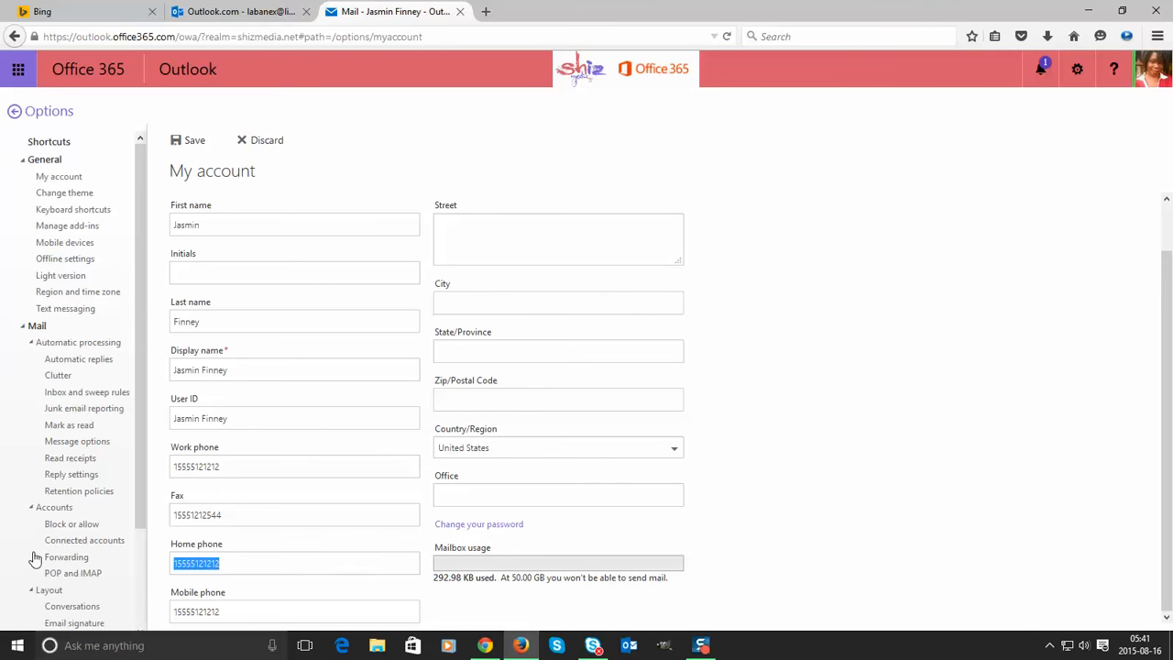
key(BackSpace)
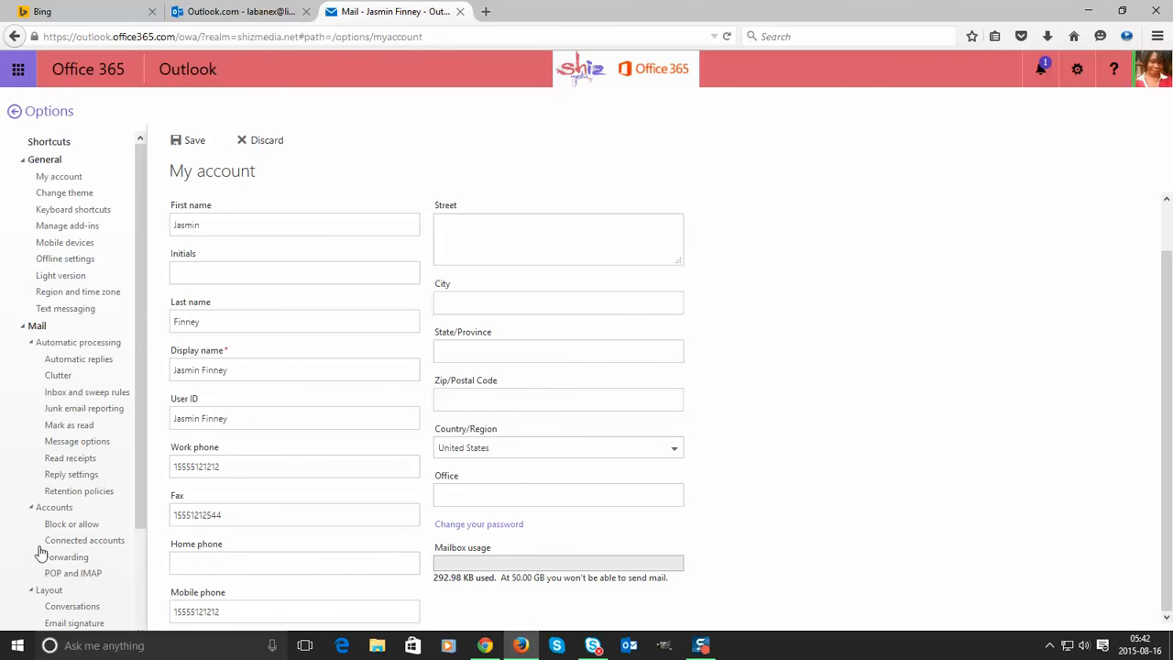
key(ctrl+v)
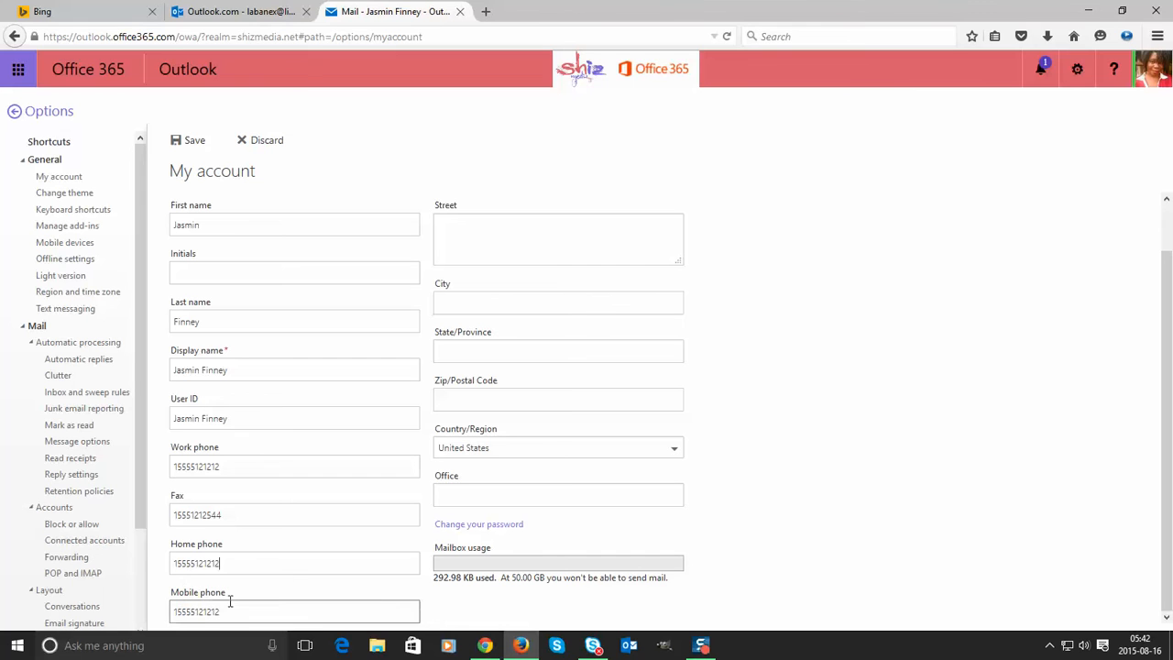
drag(230, 604, 61, 591)
key(ctrl+c)
key(BackSpace)
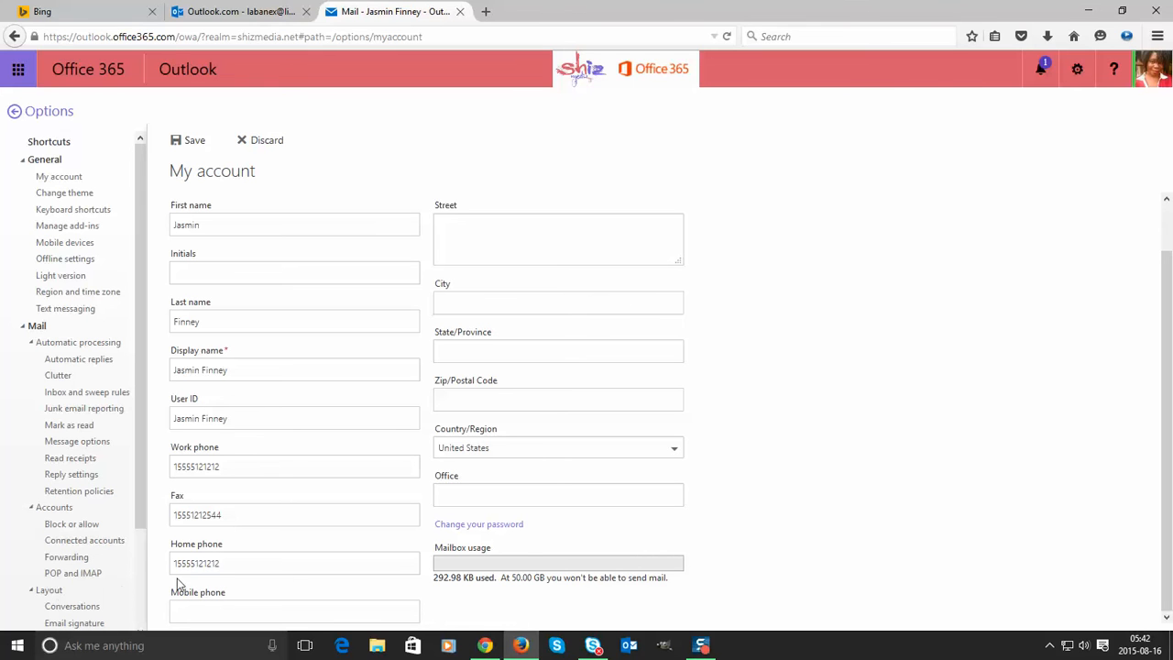
click(232, 564)
drag(232, 564, 196, 544)
drag(231, 465, 55, 472)
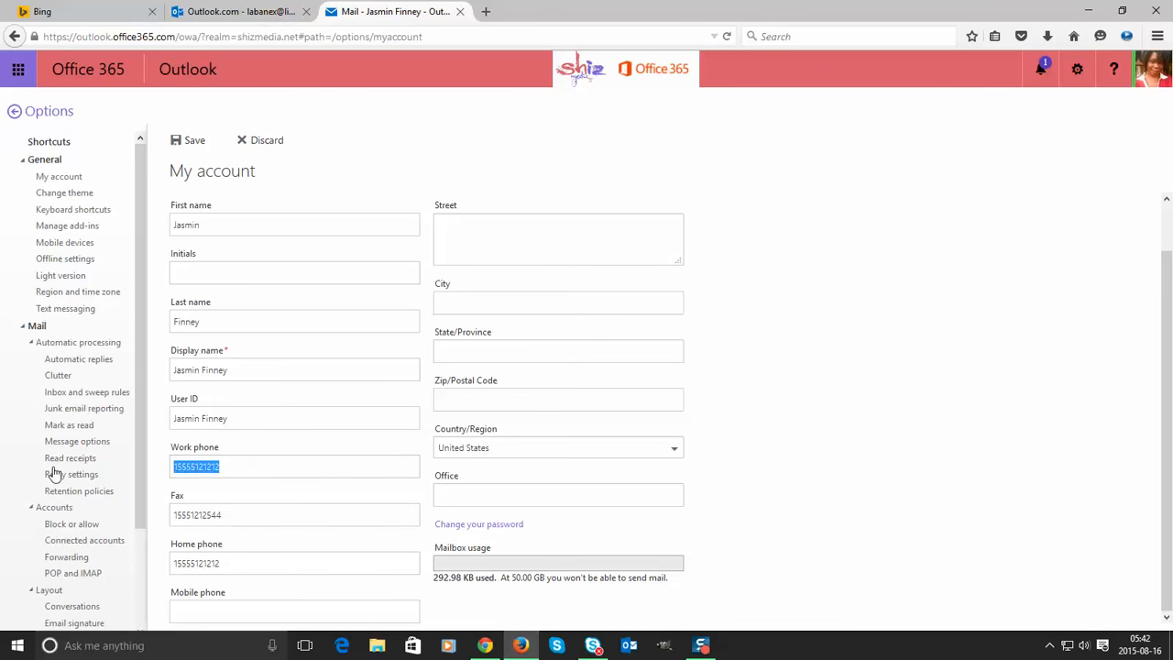
key(ctrl+v)
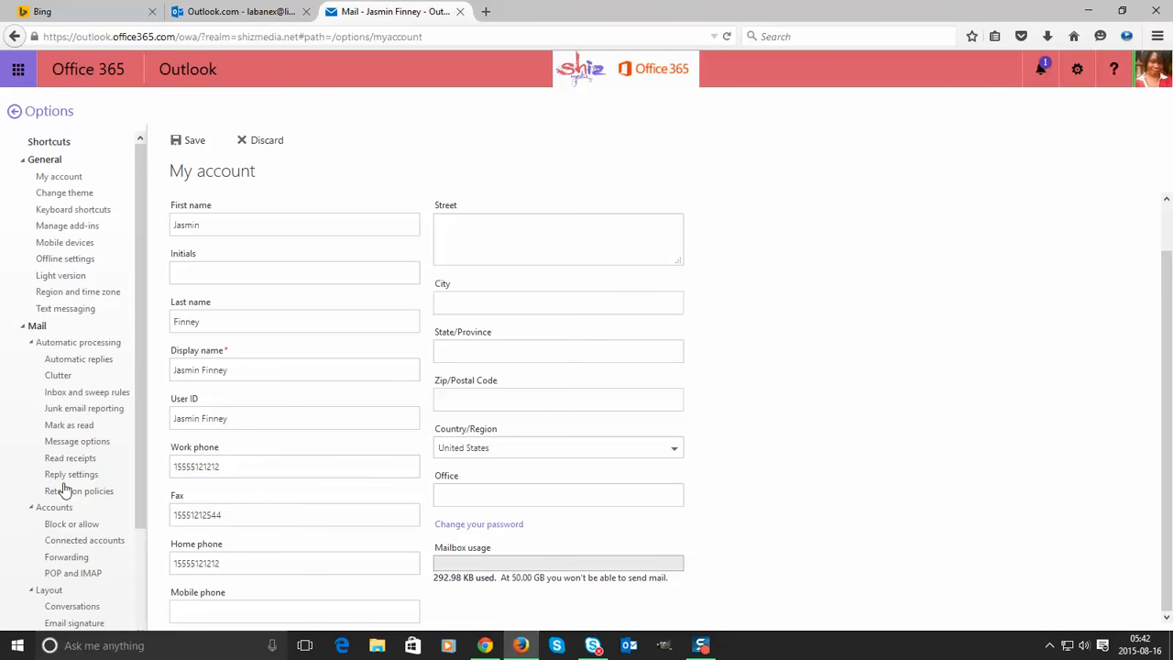
drag(254, 474, 39, 464)
key(ctrl+c)
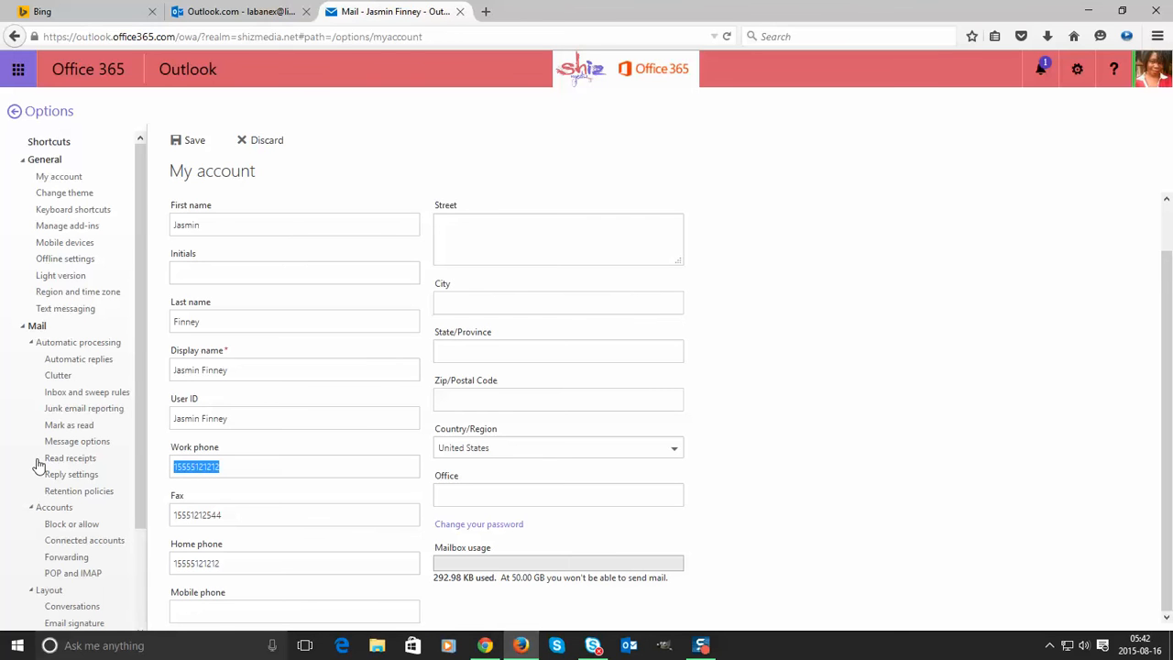
click(240, 561)
click(213, 606)
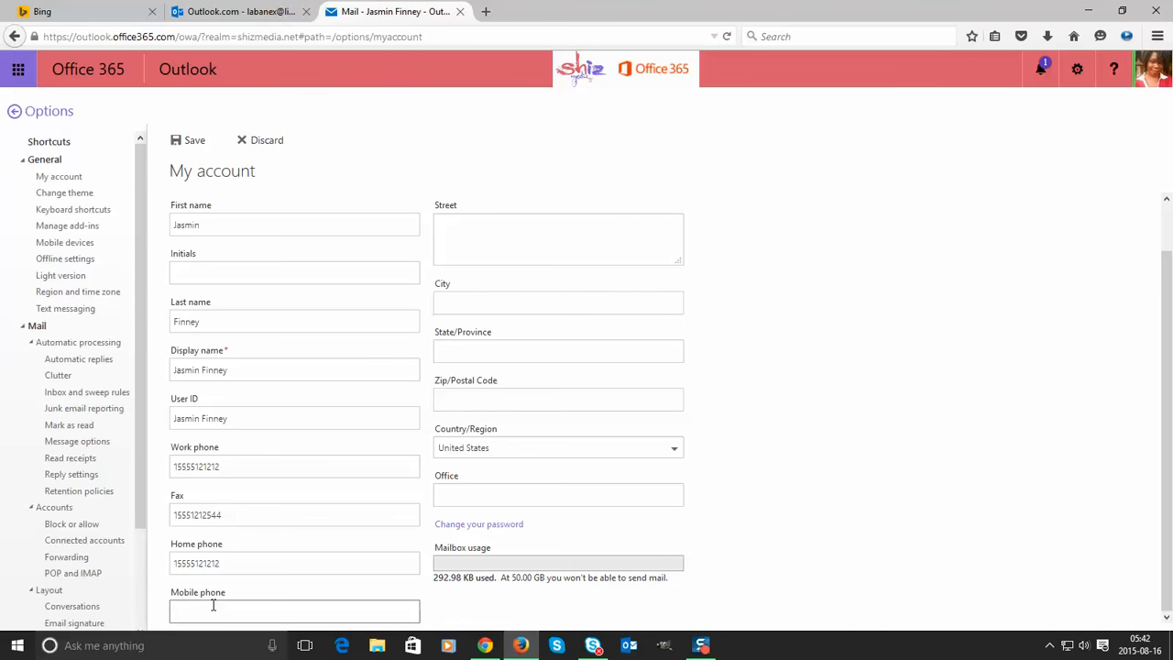
key(ctrl+v)
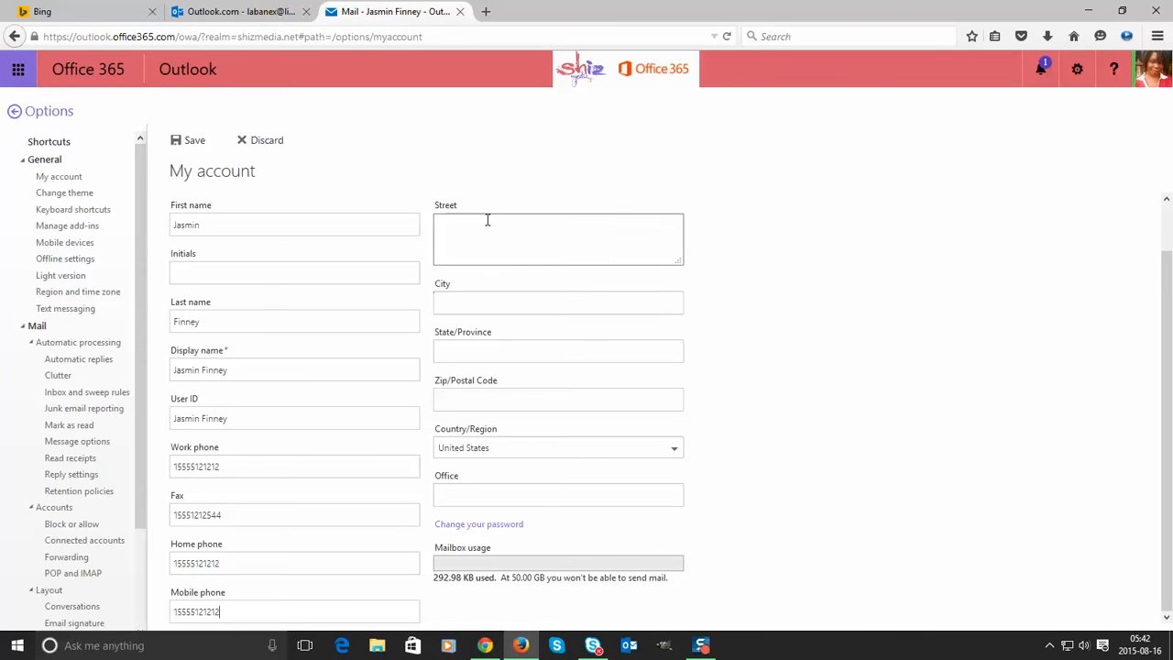
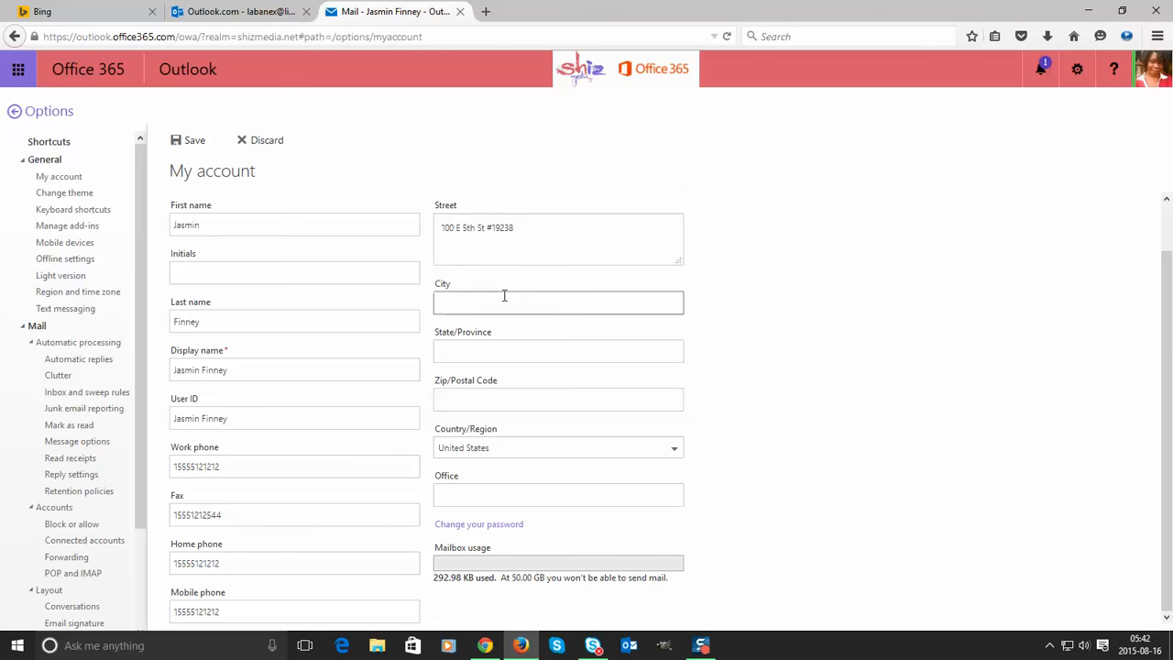
- Enter the street address on a single line, replacing the old second line
drag(490, 229, 556, 230)
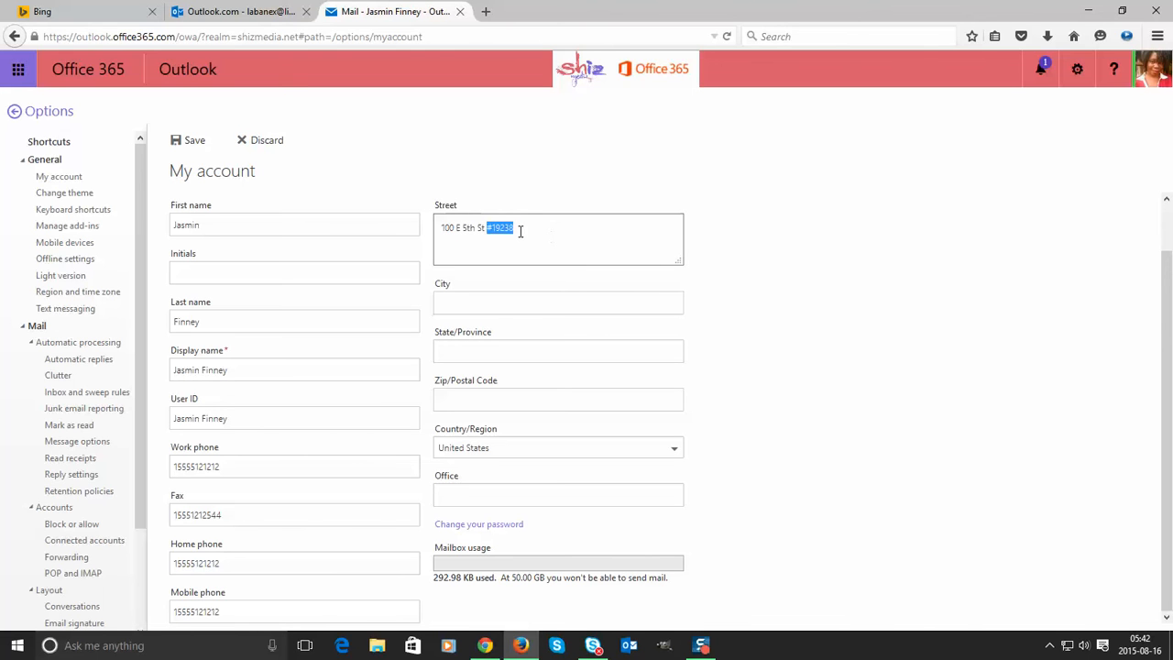
click(528, 232)
key(BackSpace)
key(BackSpace)
key(BackSpace)
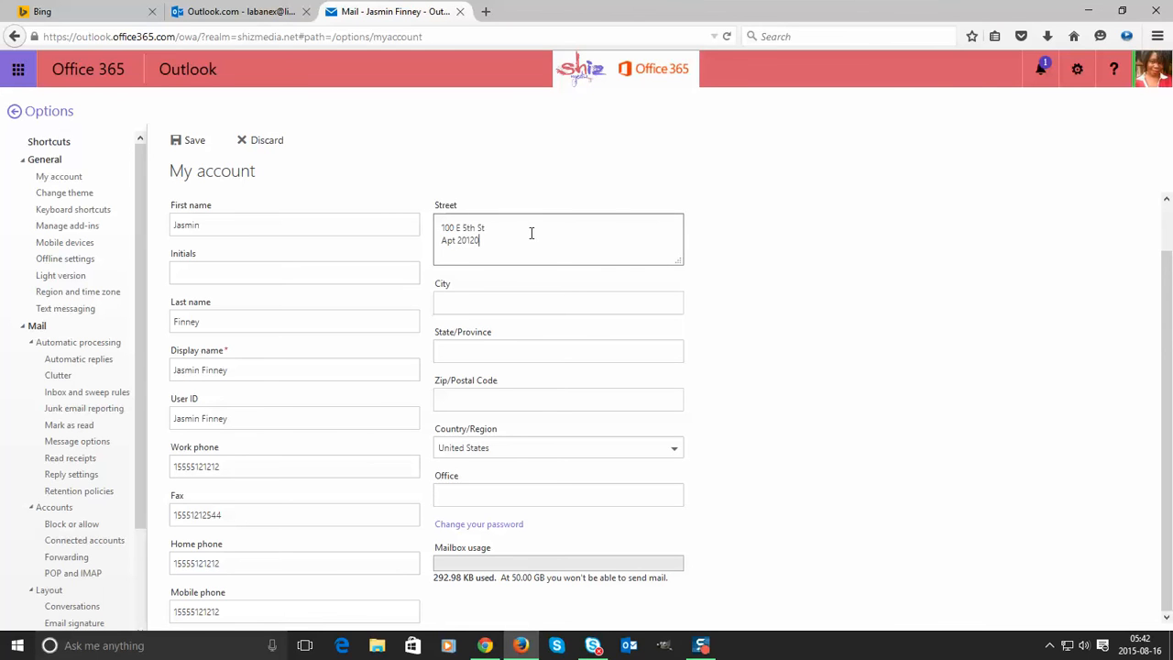
drag(518, 240, 325, 223)
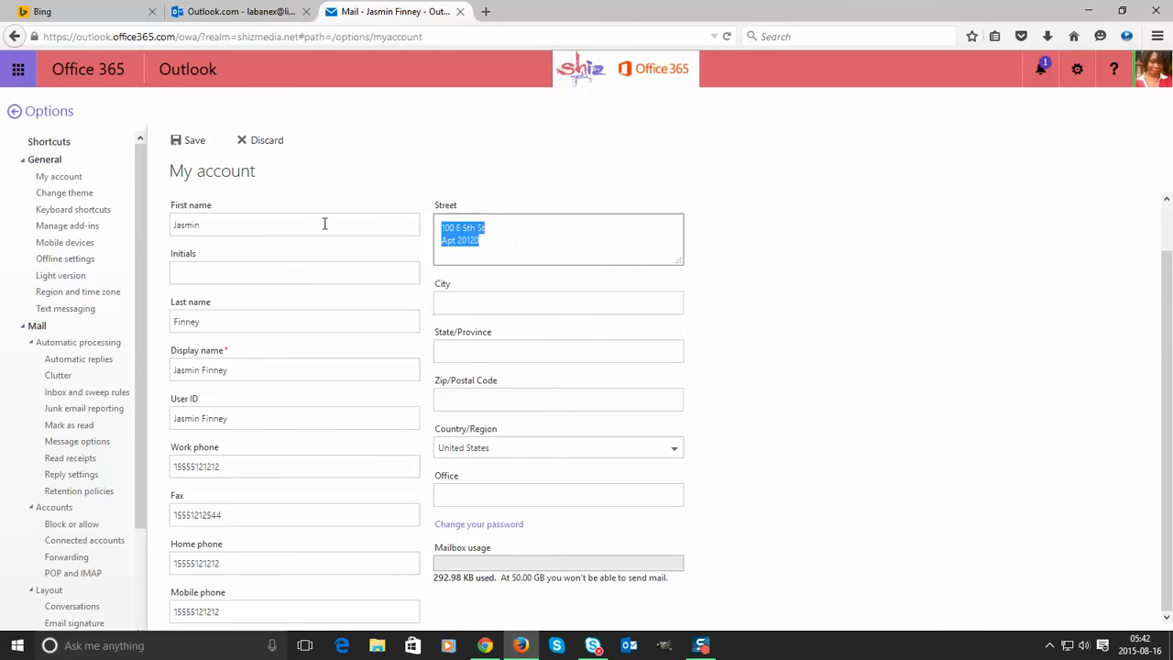
drag(555, 262, 400, 242)
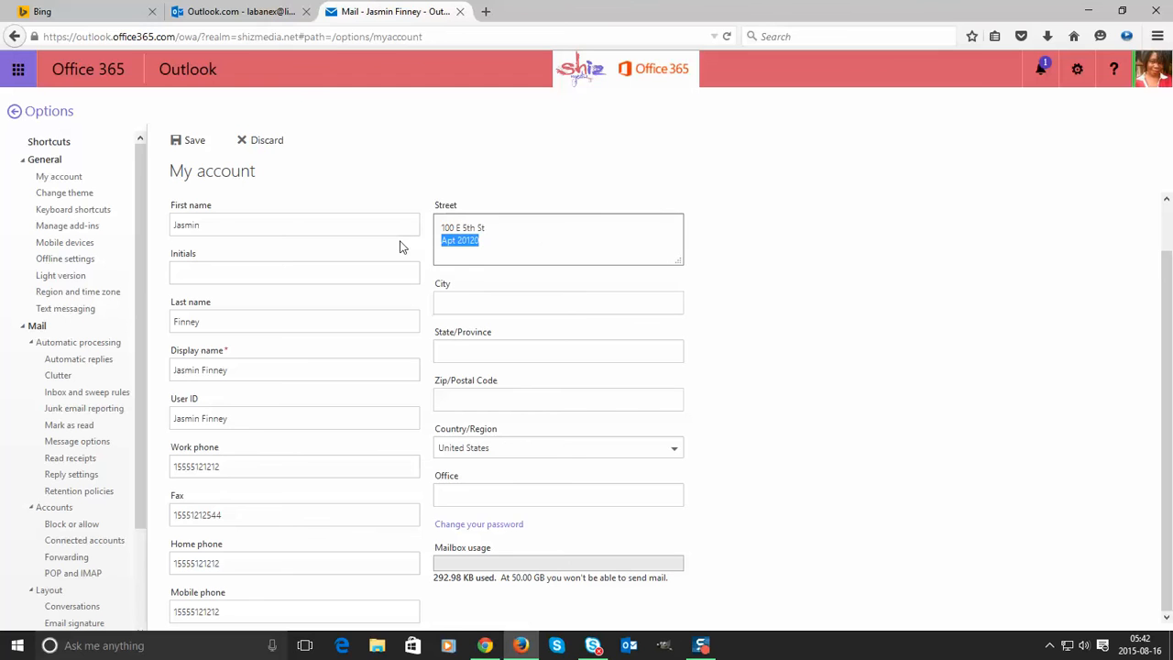
key(BackSpace)
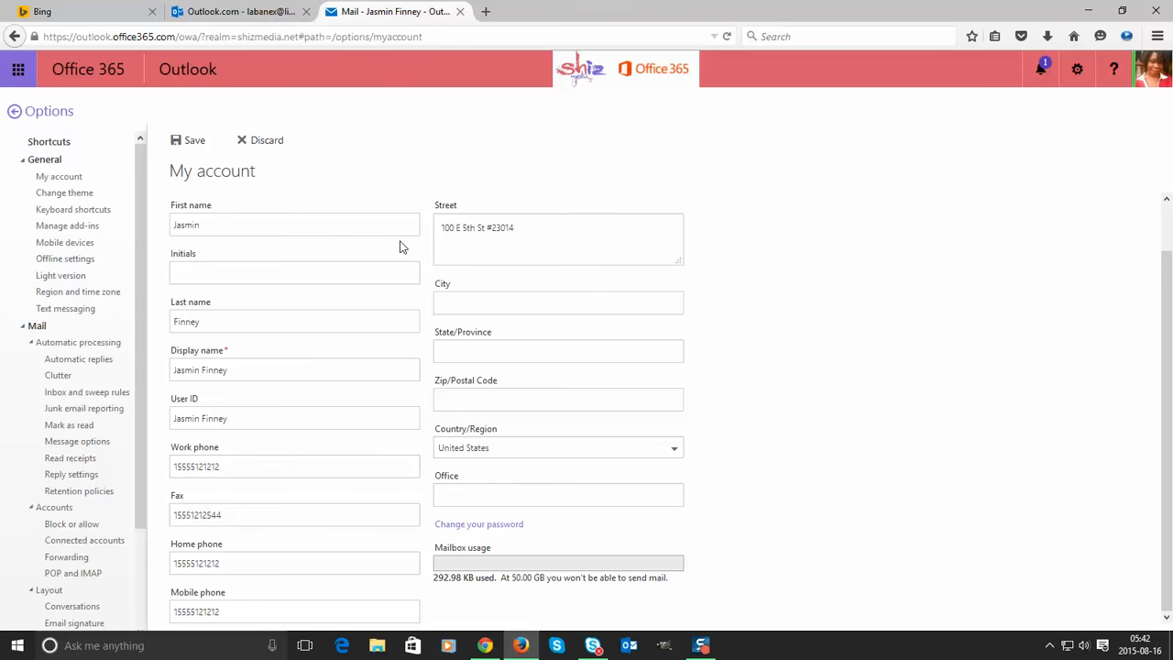
- Fill in the City and State/Province fields, fixing mistyped entries
click(476, 298)
text(Los Angel)
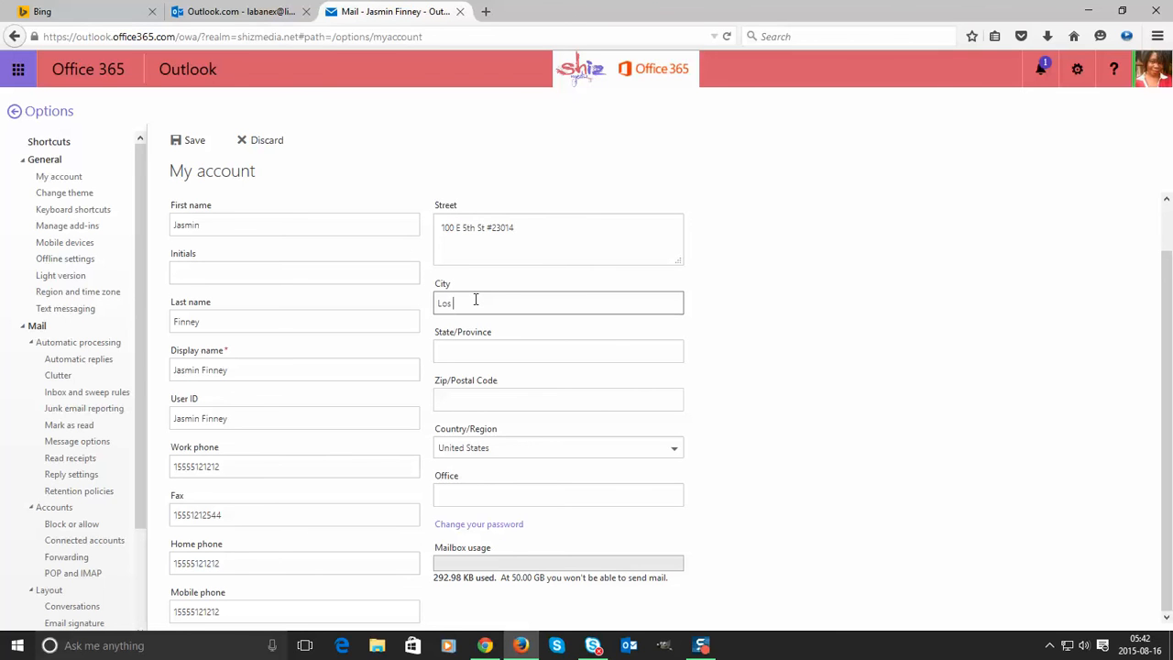
key(BackSpace)
key(BackSpace)
key(BackSpace)
key(BackSpace)
key(BackSpace)
key(BackSpace)
key(BackSpace)
key(BackSpace)
key(BackSpace)
text(San)
text( Antonio)
text(TX)
click(460, 351)
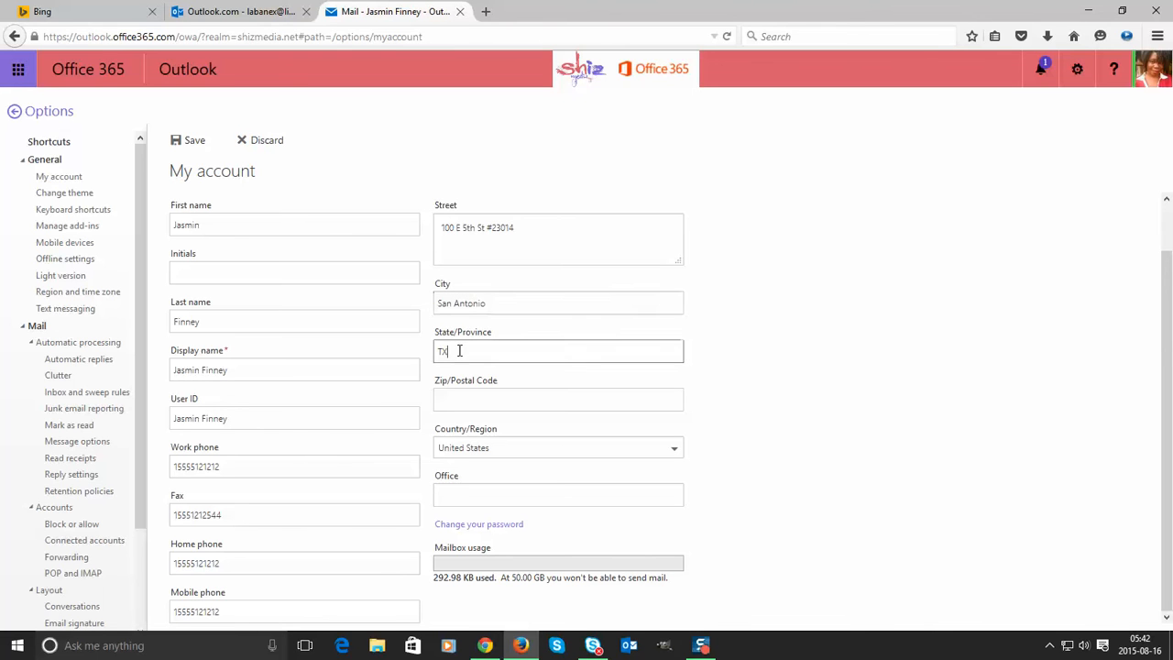
drag(460, 351, 387, 349)
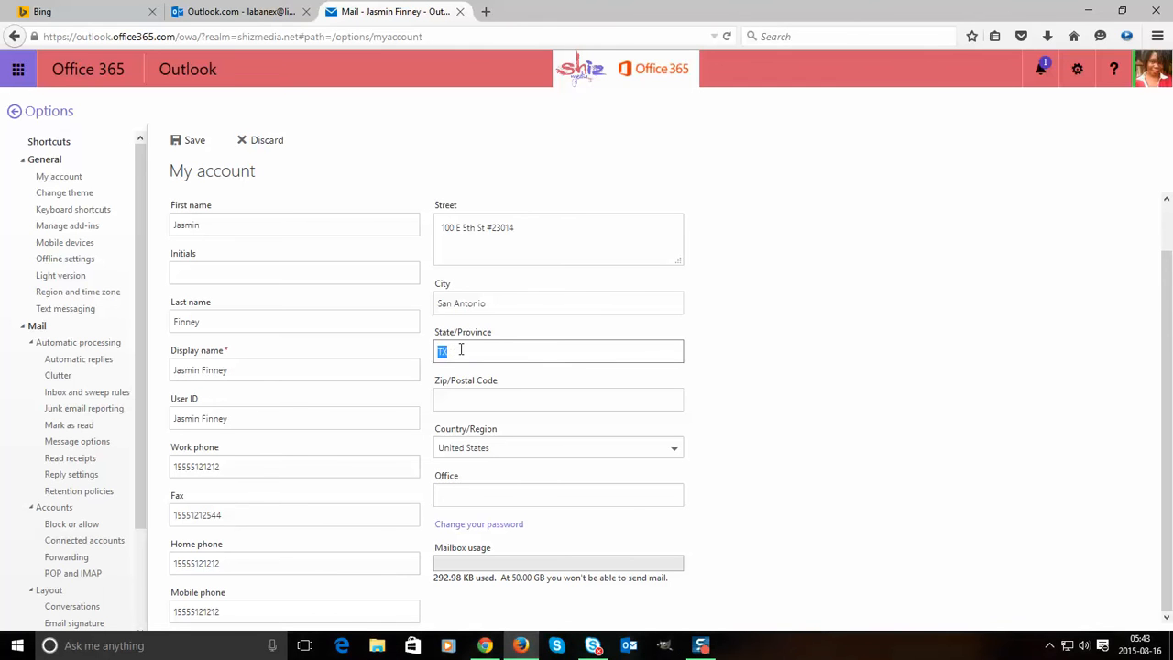
text(CA)
key(BackSpace)
key(BackSpace)
text(T)
key(BackSpace)
key(BackSpace)
key(BackSpace)
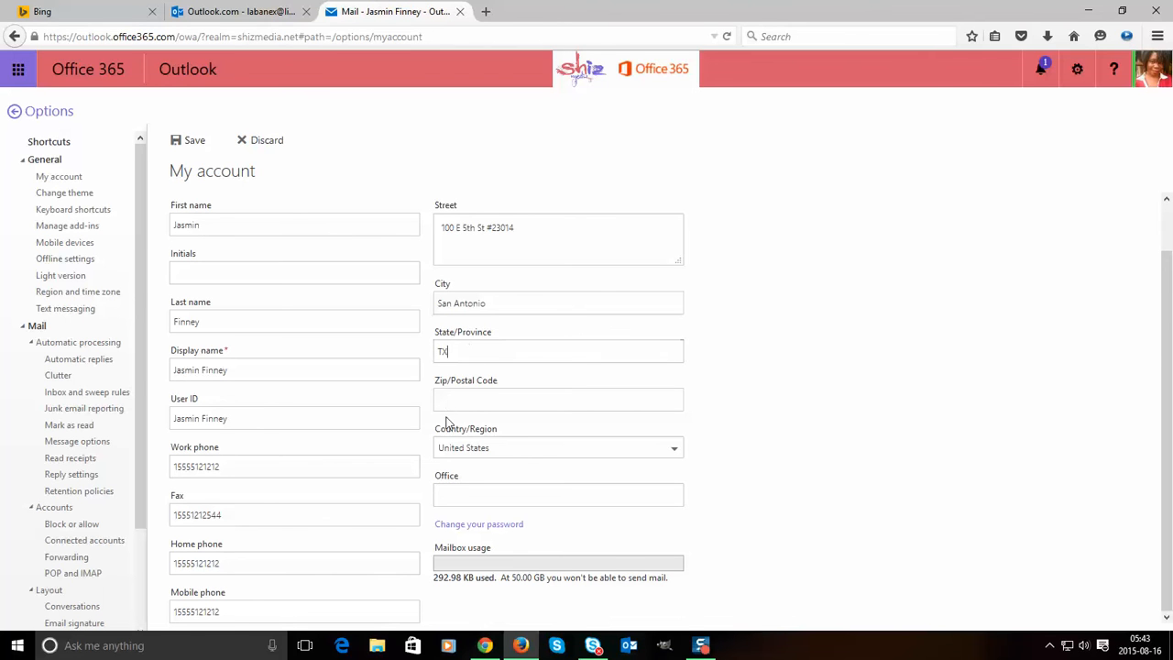
- Enter the zip code in the Zip/Postal Code field
drag(454, 347, 365, 346)
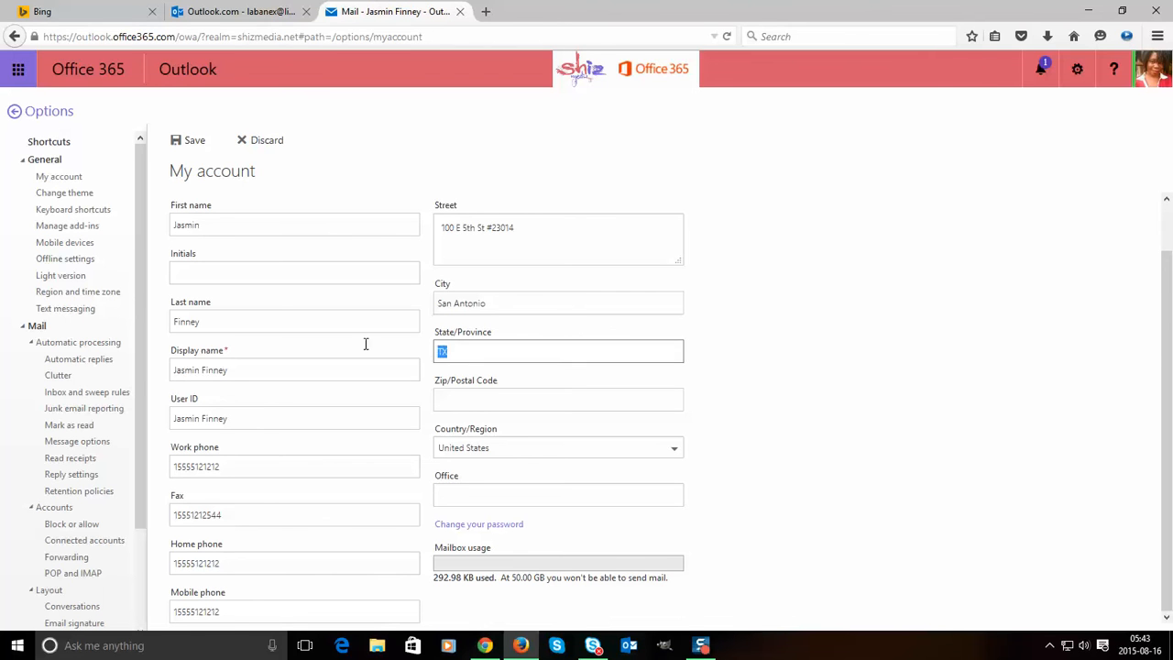
click(475, 403)
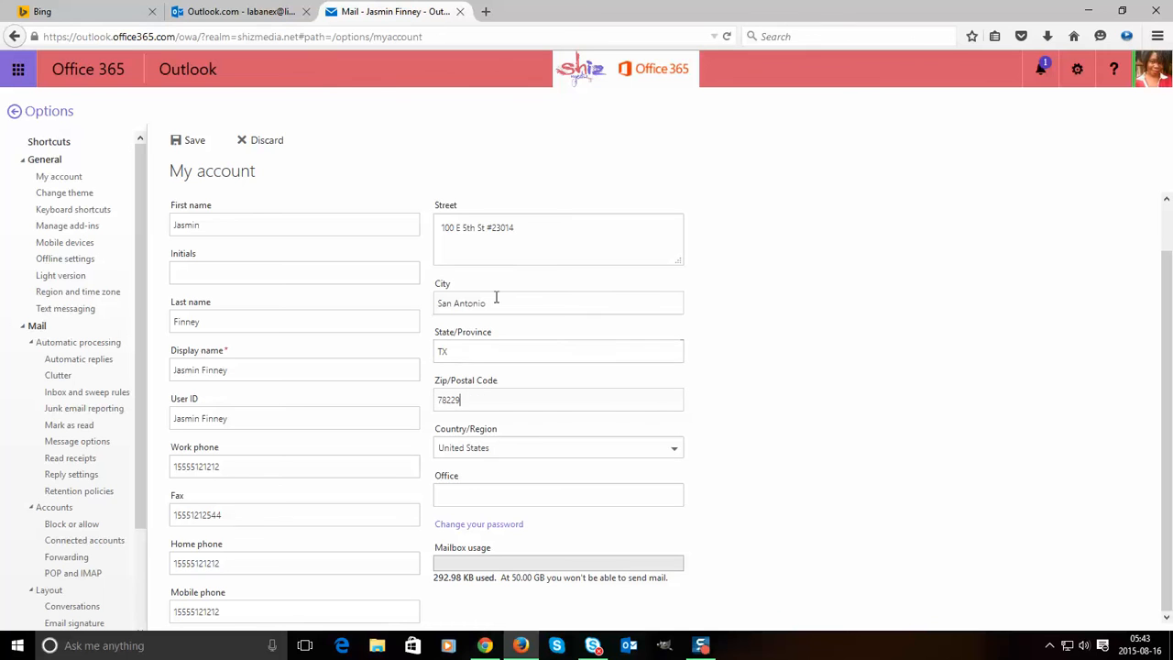
click(477, 494)
- Set Country/Region to United States and save the account details
click(495, 448)
click(494, 442)
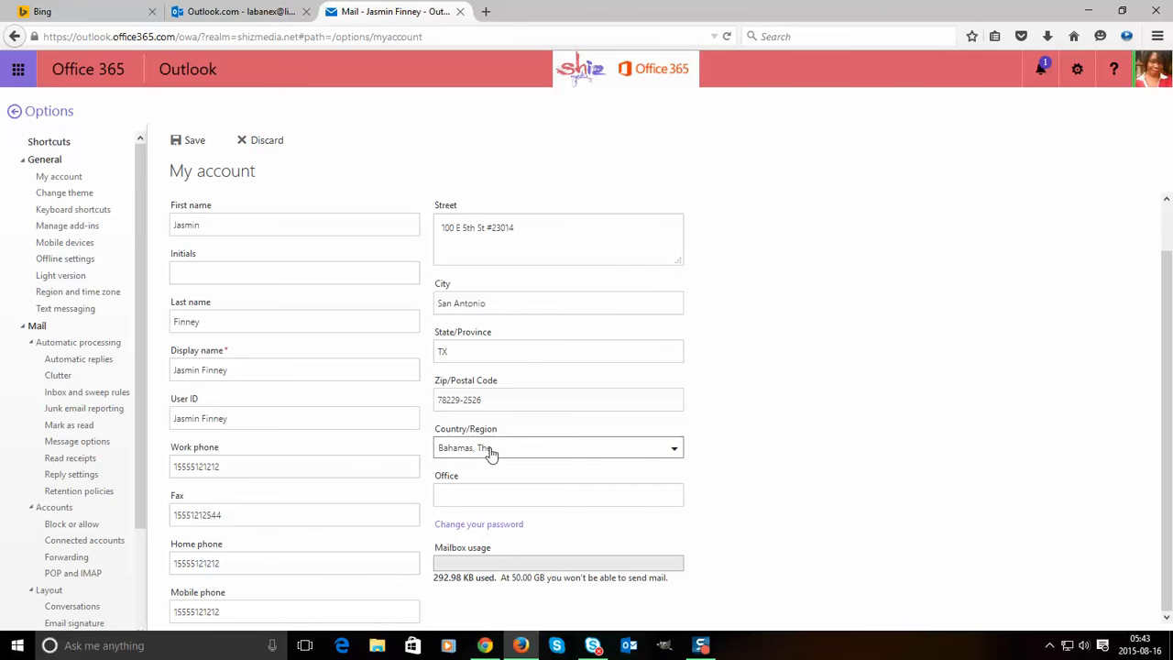
click(492, 449)
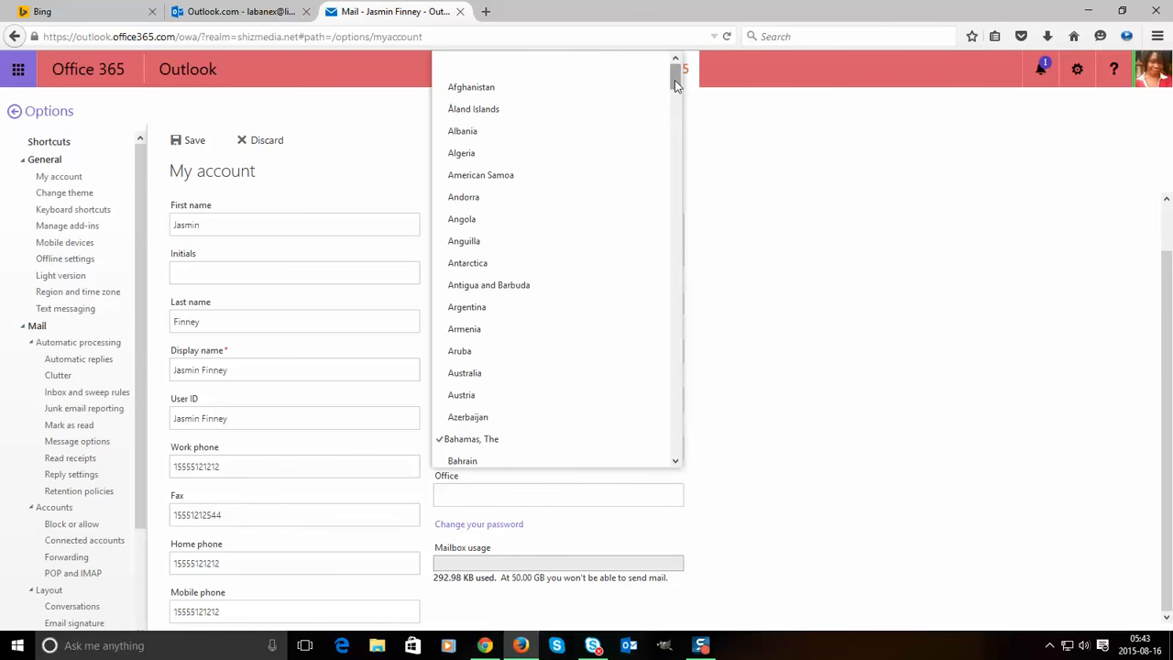
drag(674, 79, 618, 421)
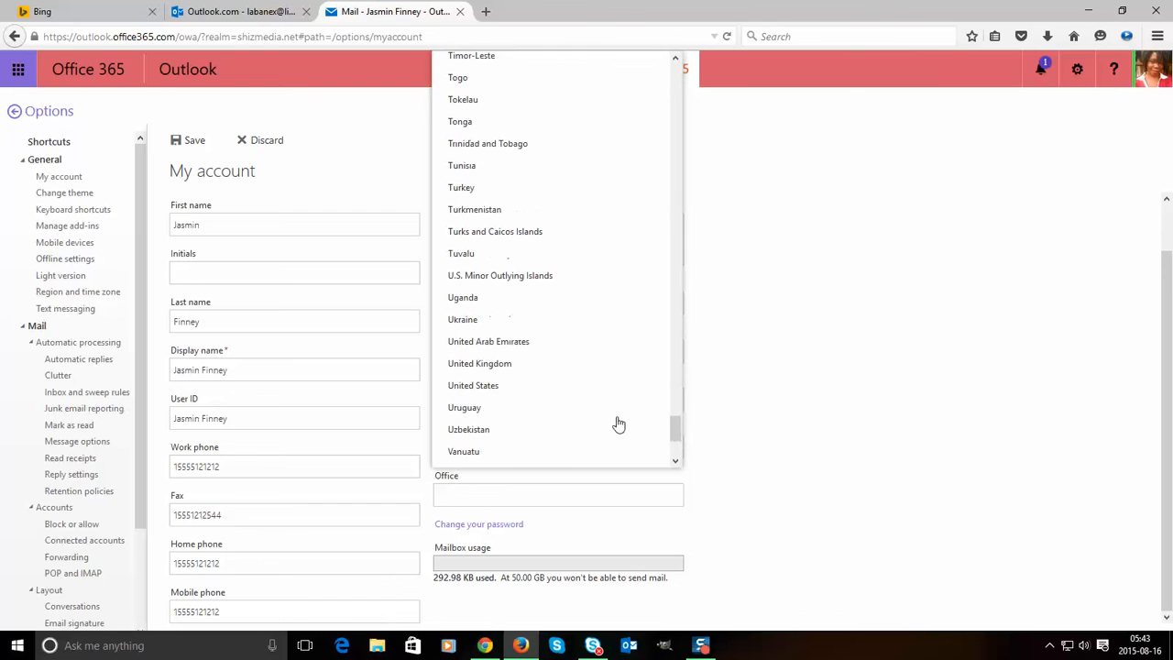
click(484, 389)
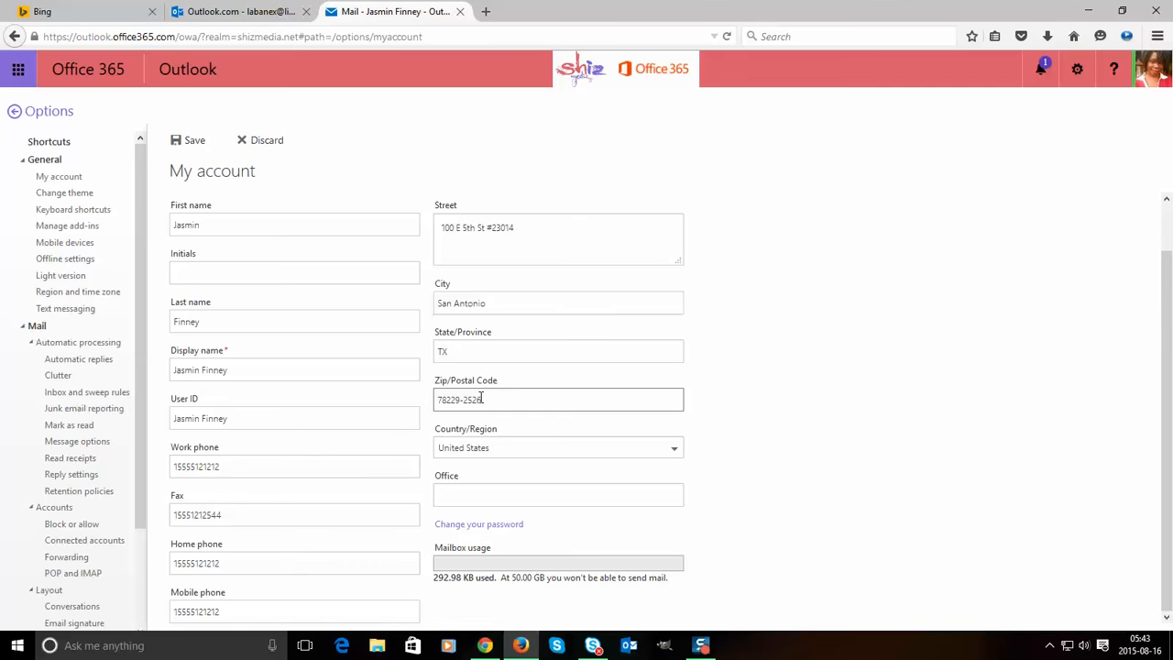
click(187, 144)
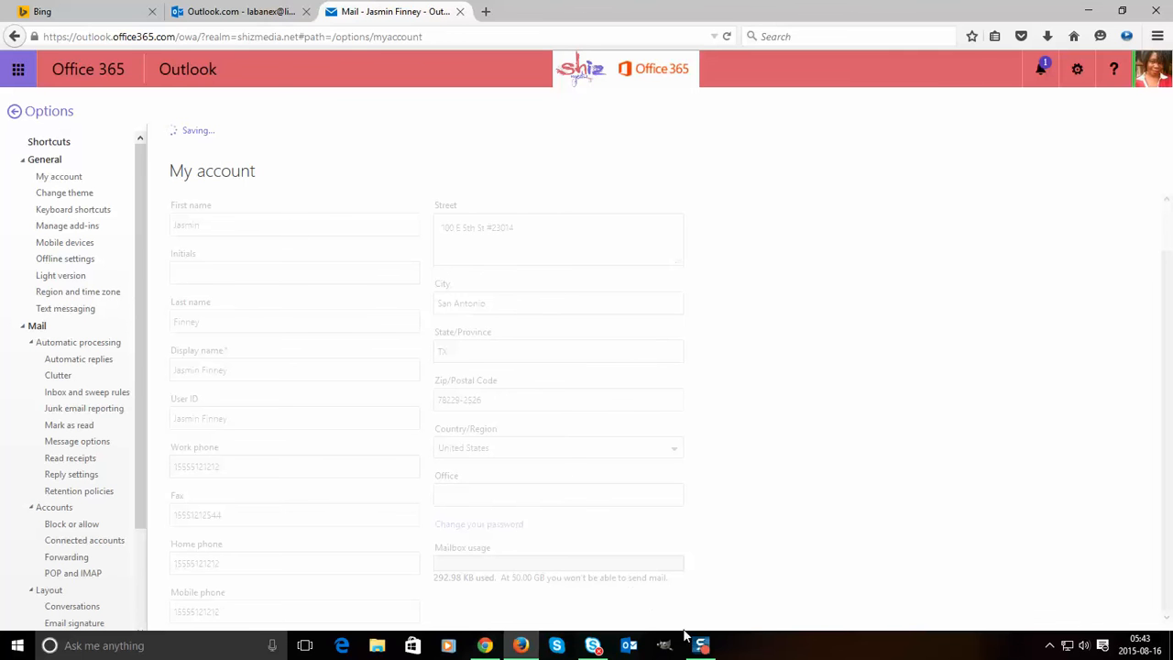
- Browse the theme, shortcuts, add-ins, mobile, offline and light version pages, ending on Region and time zone
mouse_move(706, 653)
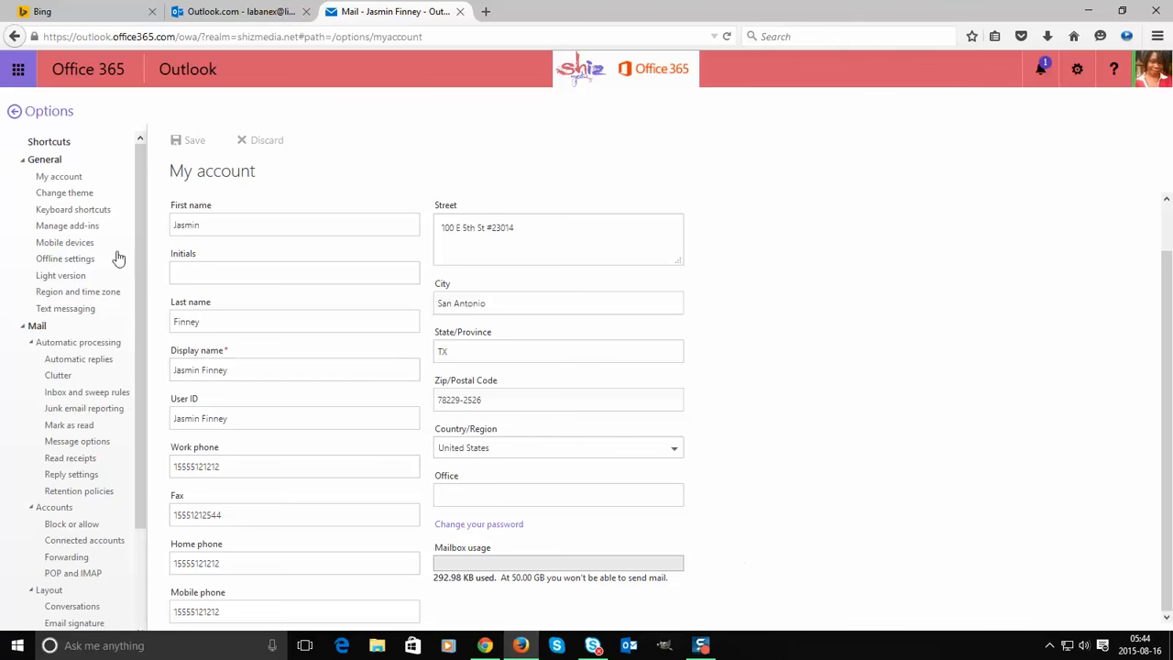
click(81, 193)
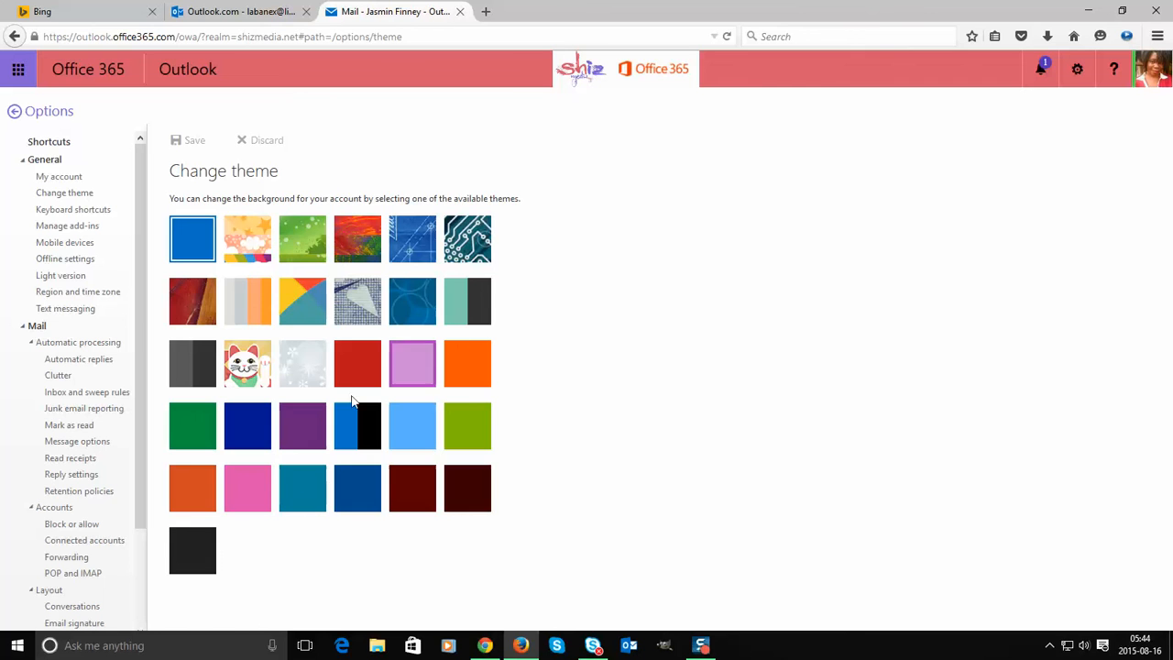
click(75, 210)
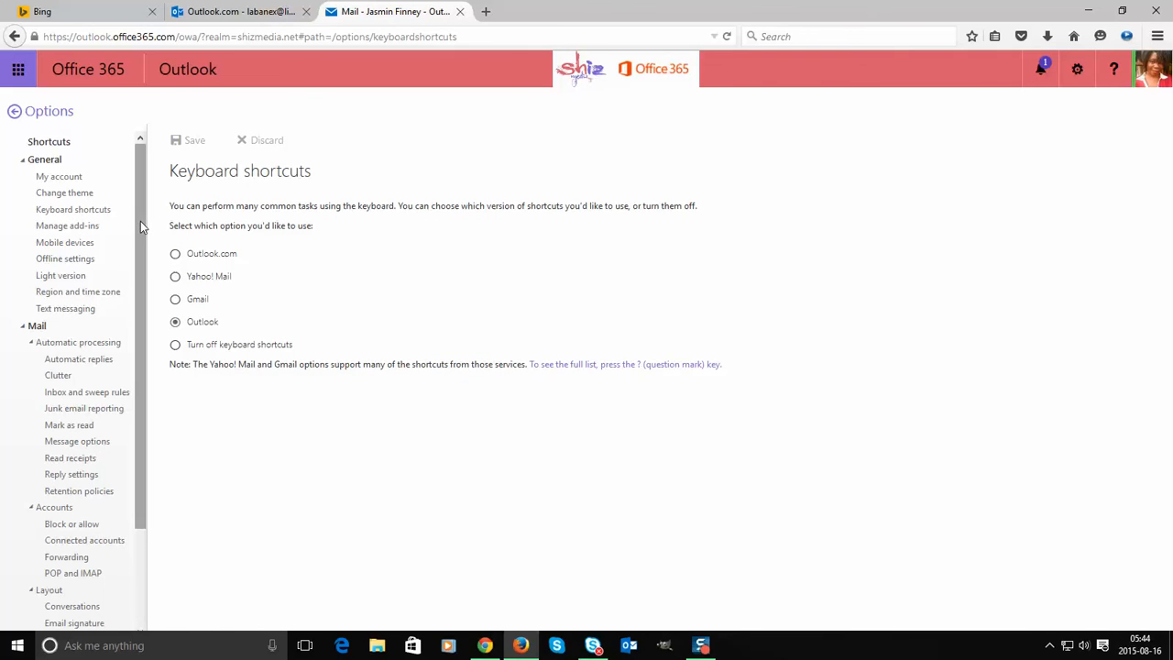
click(94, 227)
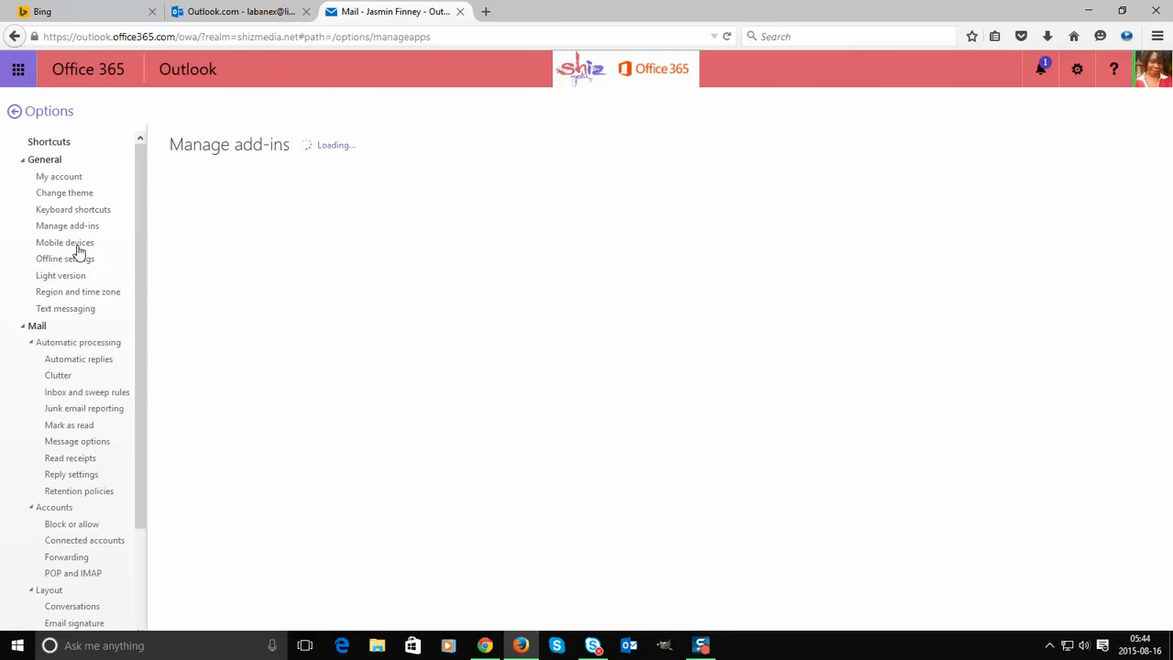
click(78, 244)
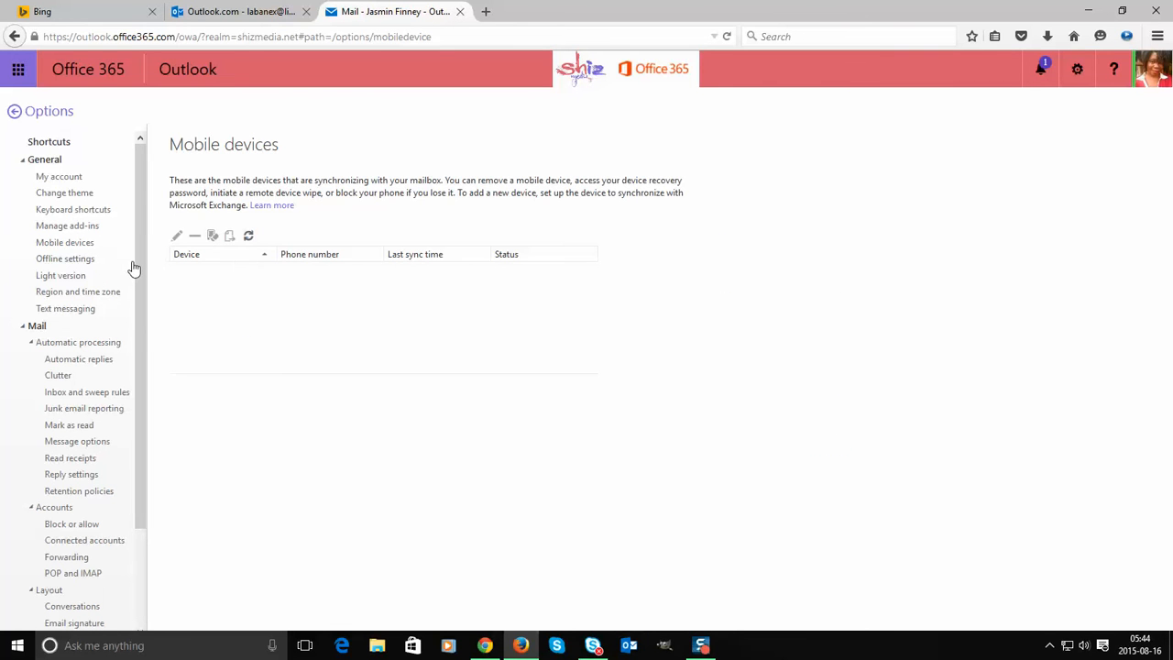
click(78, 261)
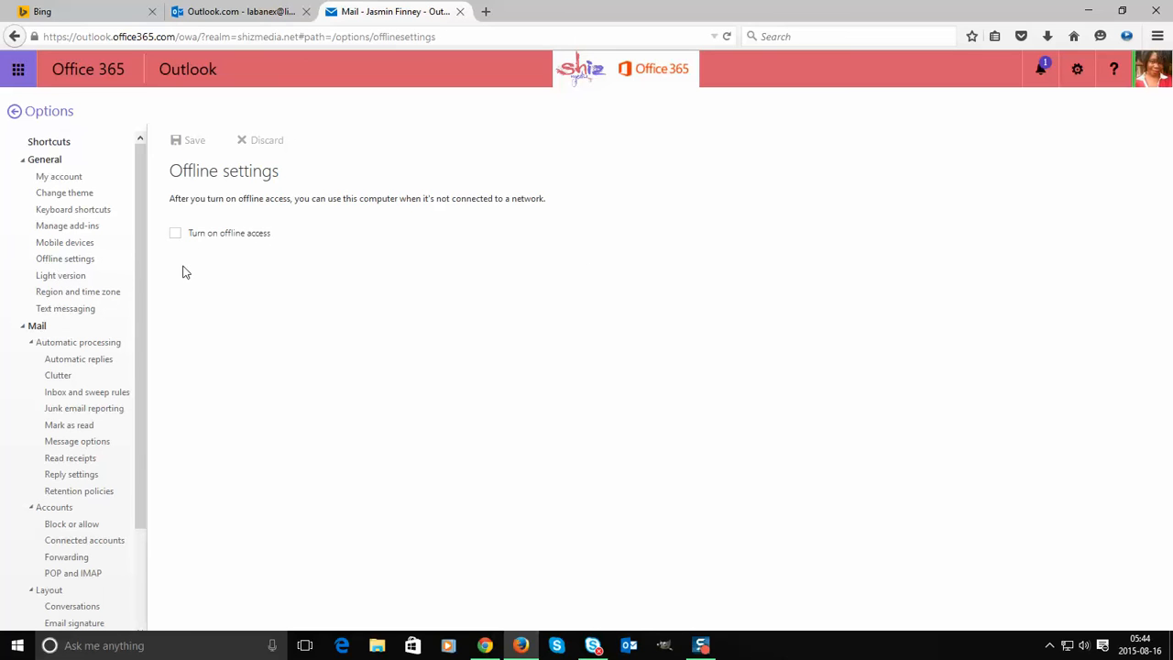
click(76, 274)
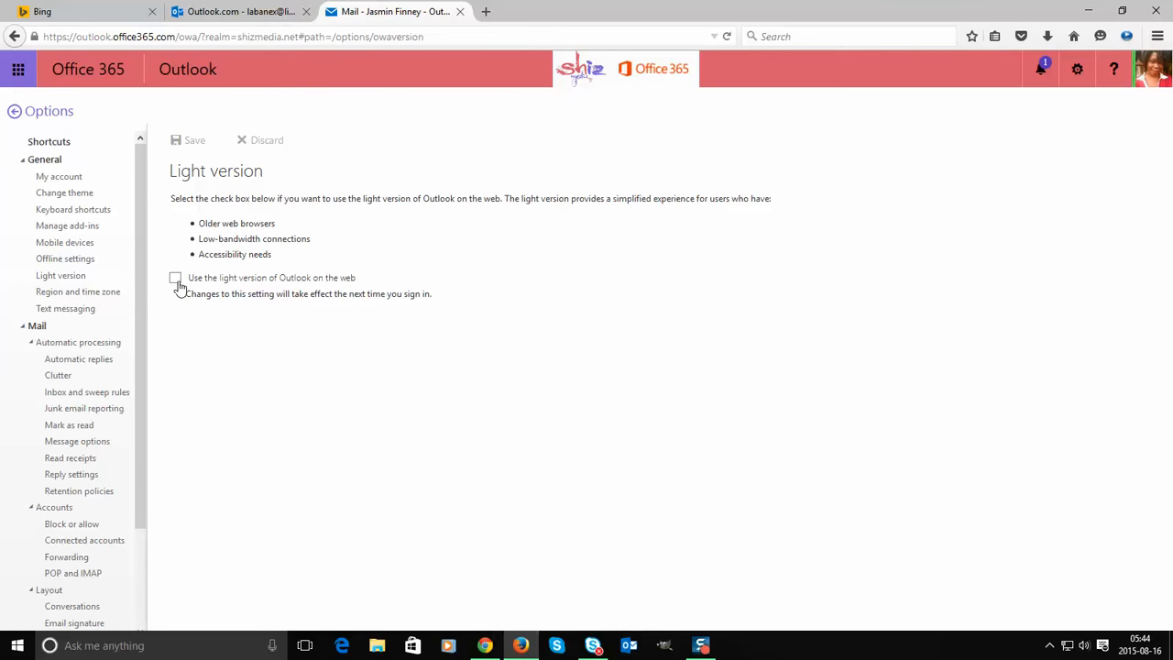
click(92, 294)
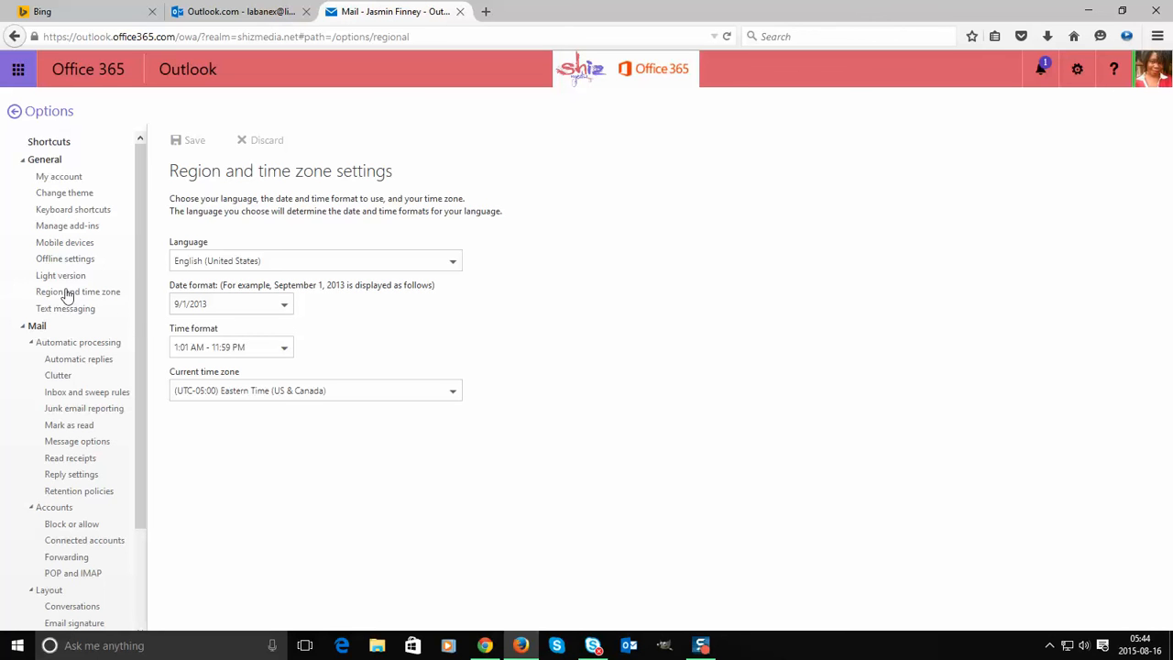
- Keep the 01:01 AM - 11:59 PM time format and Eastern Time as the time zone
click(241, 346)
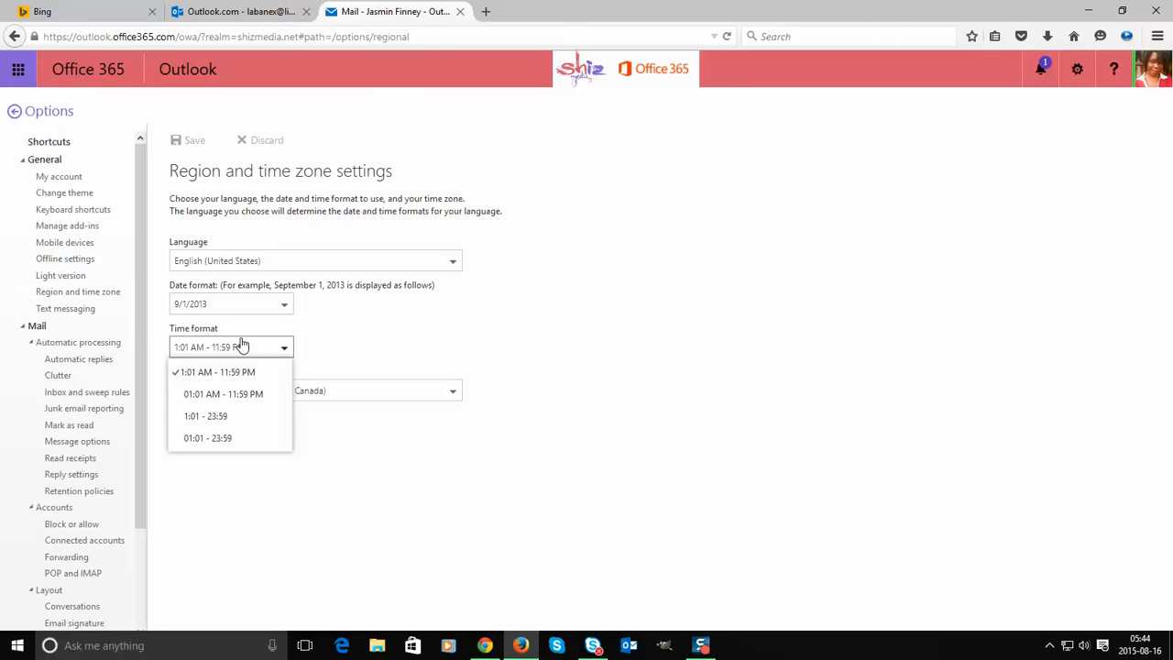
click(224, 437)
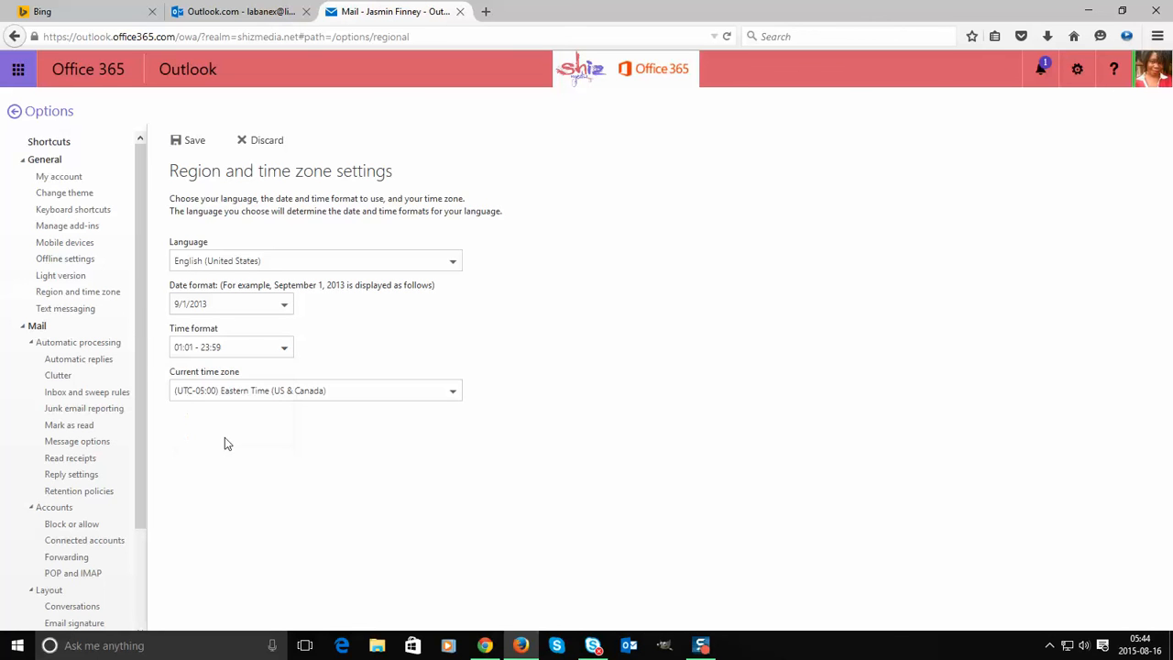
click(201, 355)
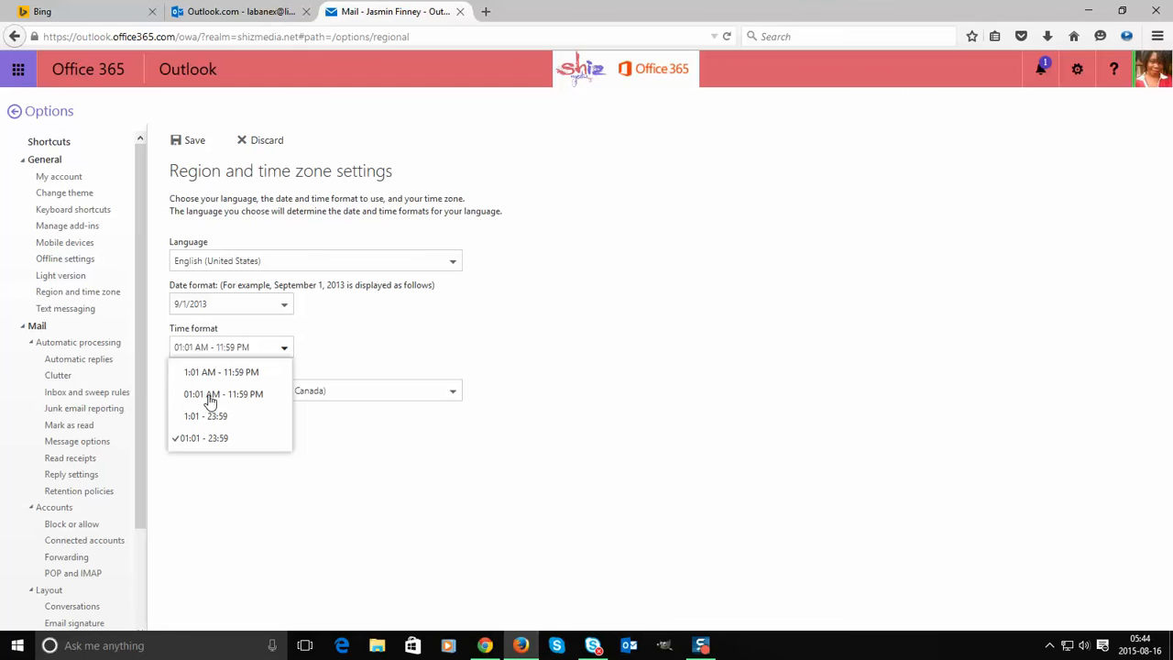
click(211, 400)
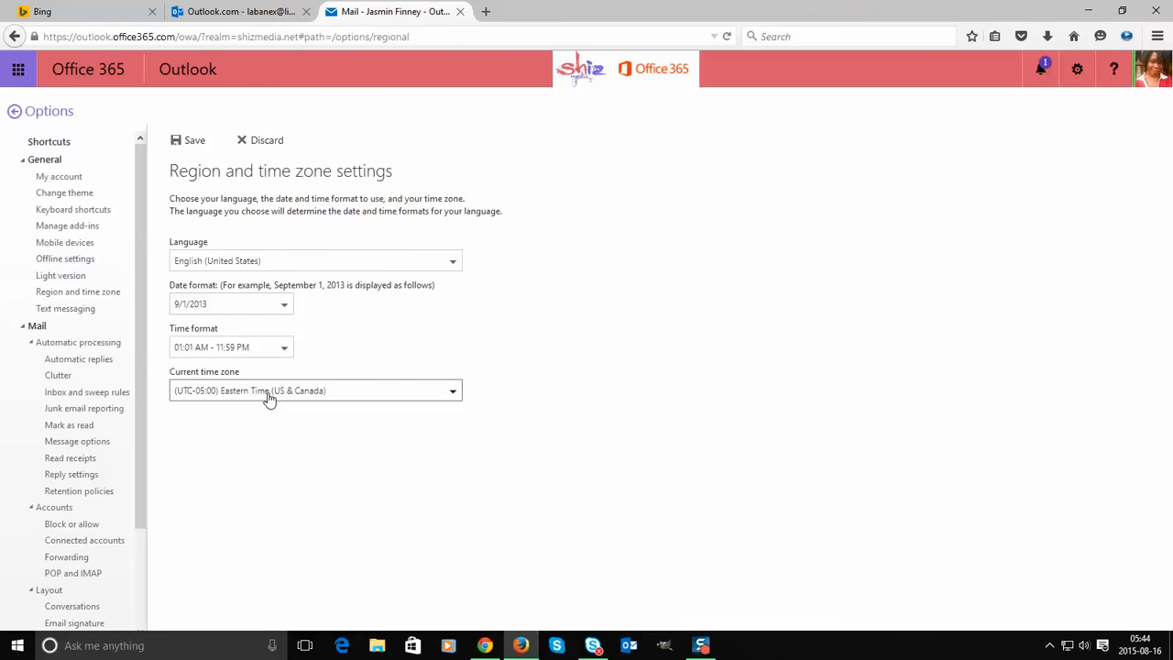
click(268, 400)
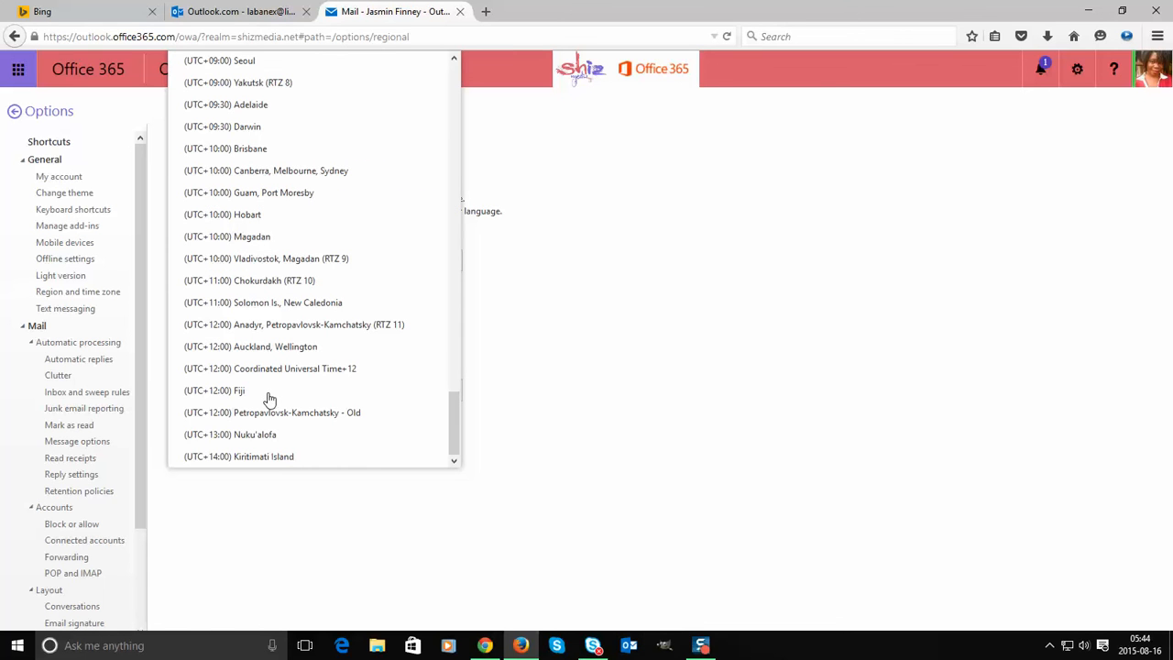
click(584, 396)
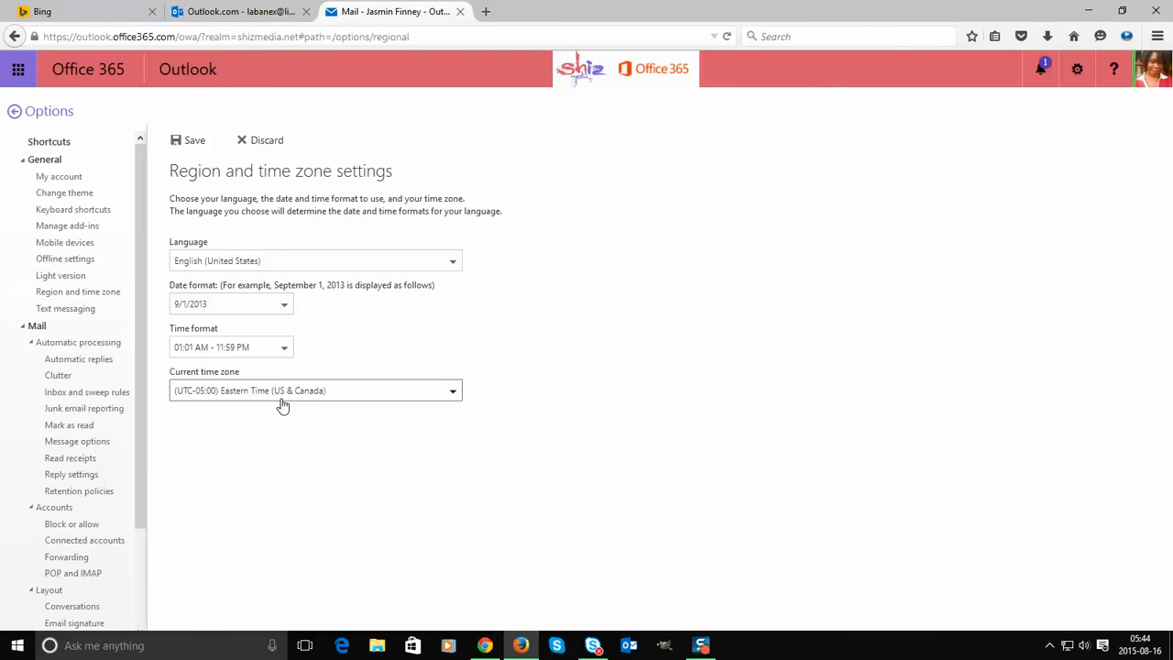
click(243, 396)
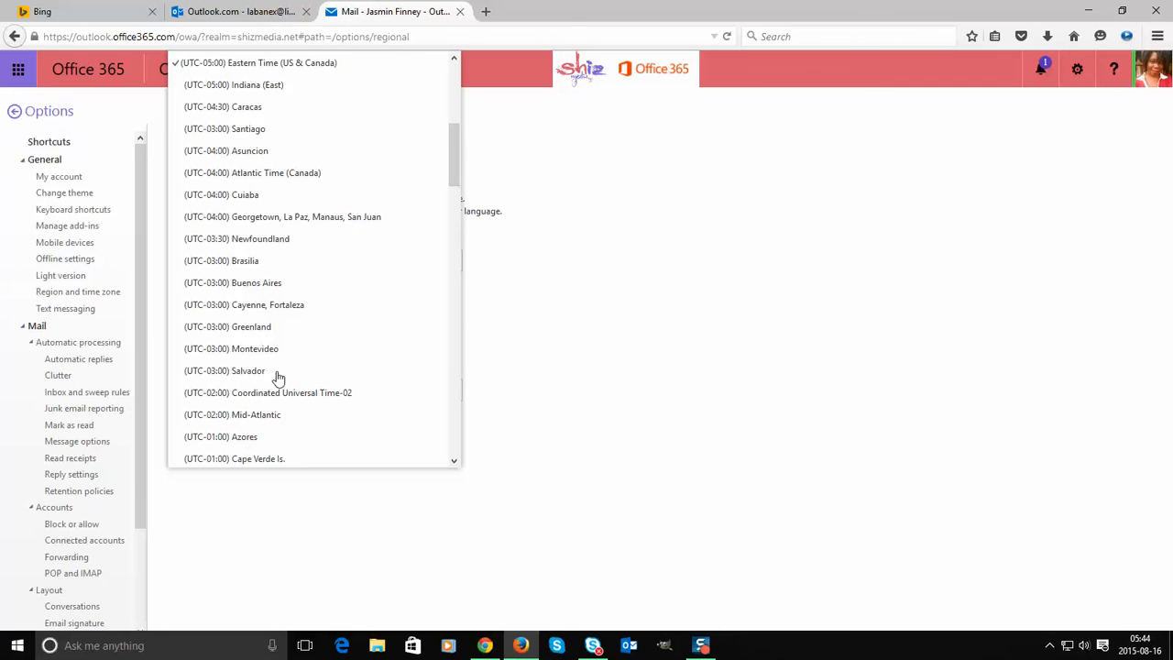
click(639, 363)
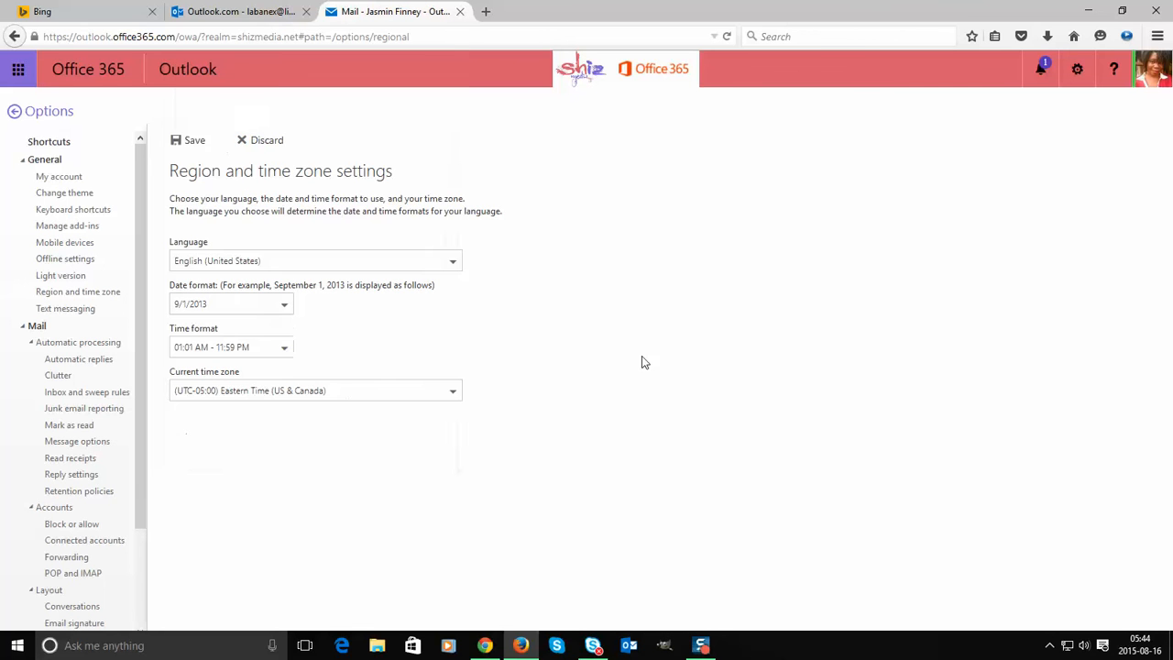
- Keep English (United States) as the language and save the region settings
click(244, 264)
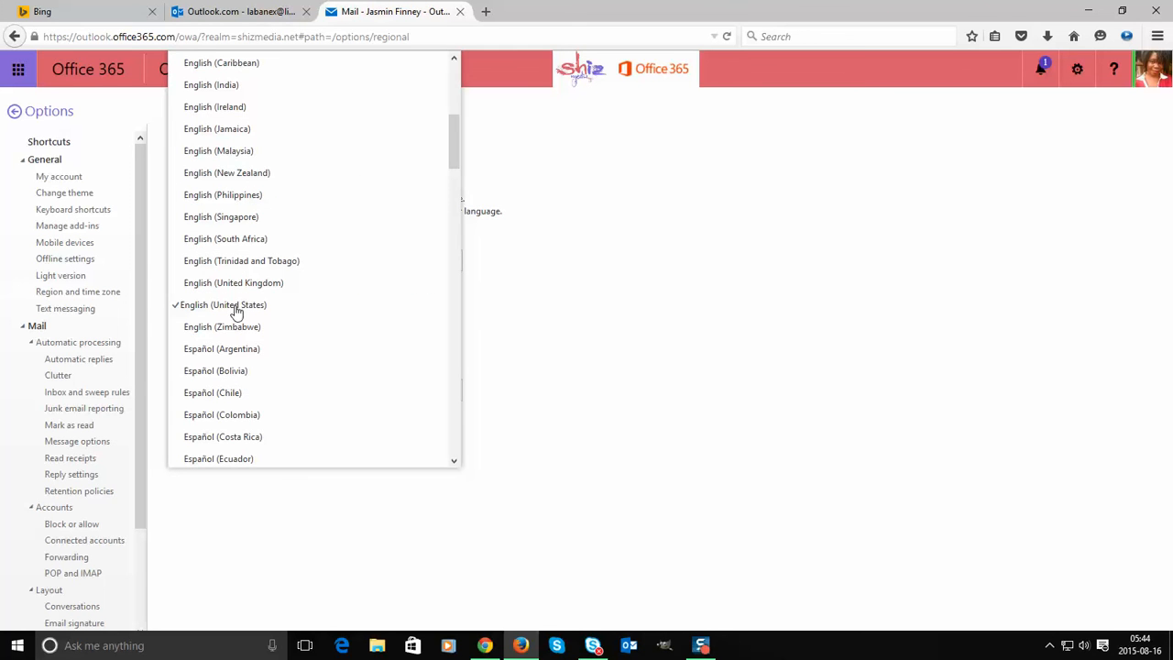
click(235, 306)
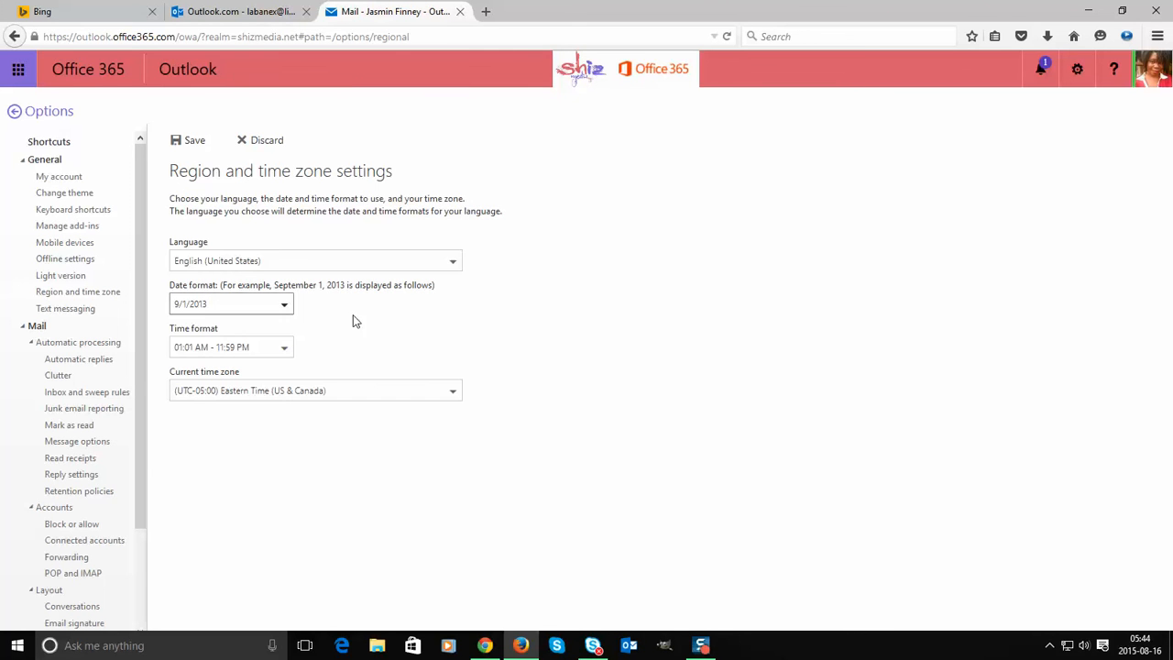
click(230, 263)
click(574, 316)
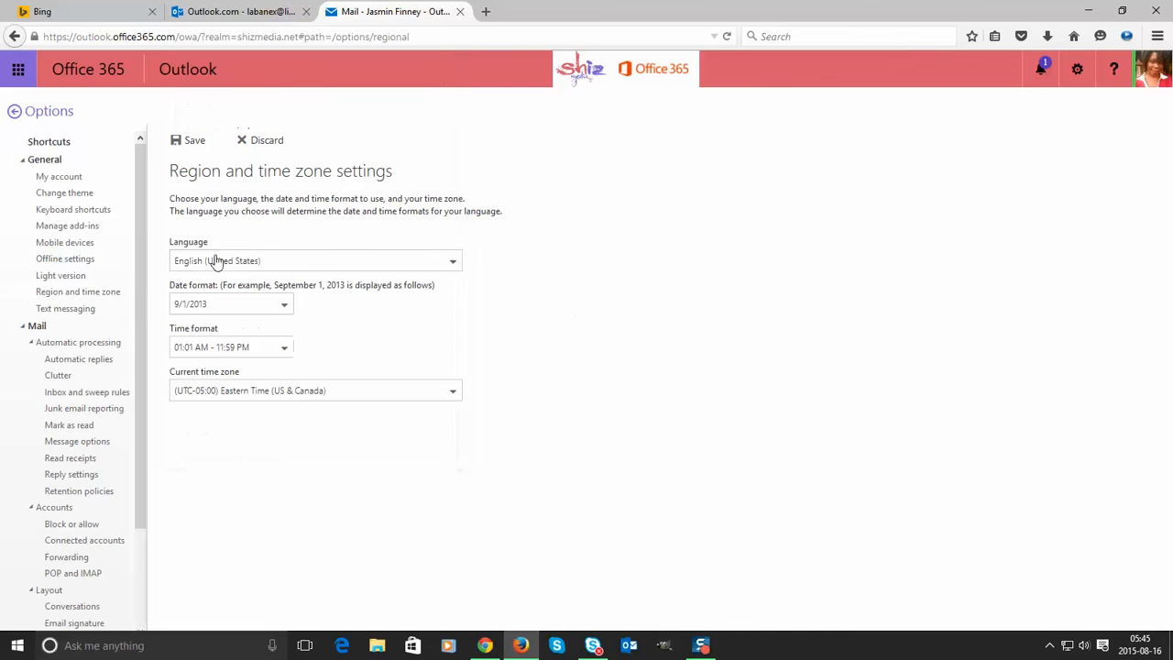
click(88, 308)
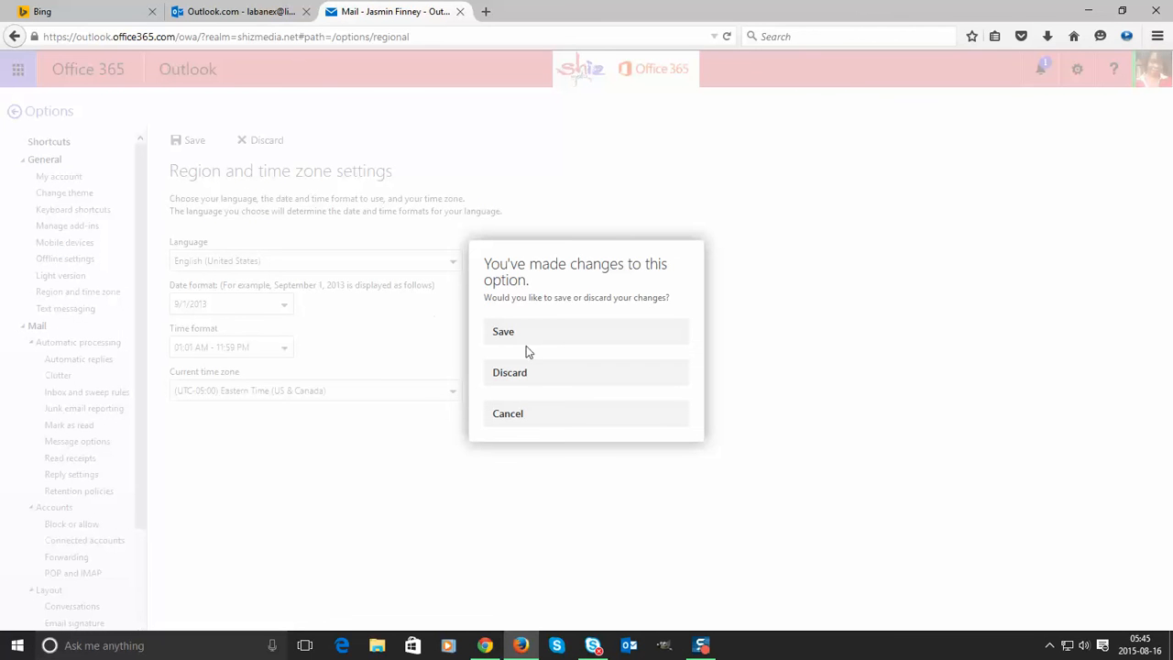
click(528, 336)
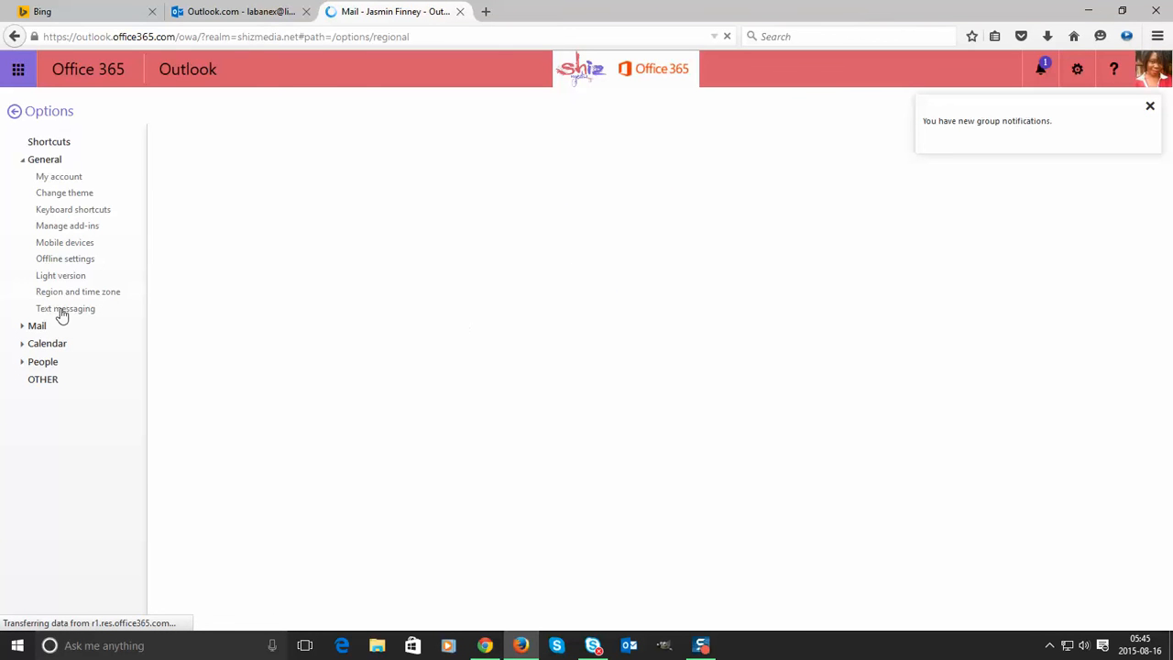
- Expand the Mail options and open the Email signature settings
click(61, 311)
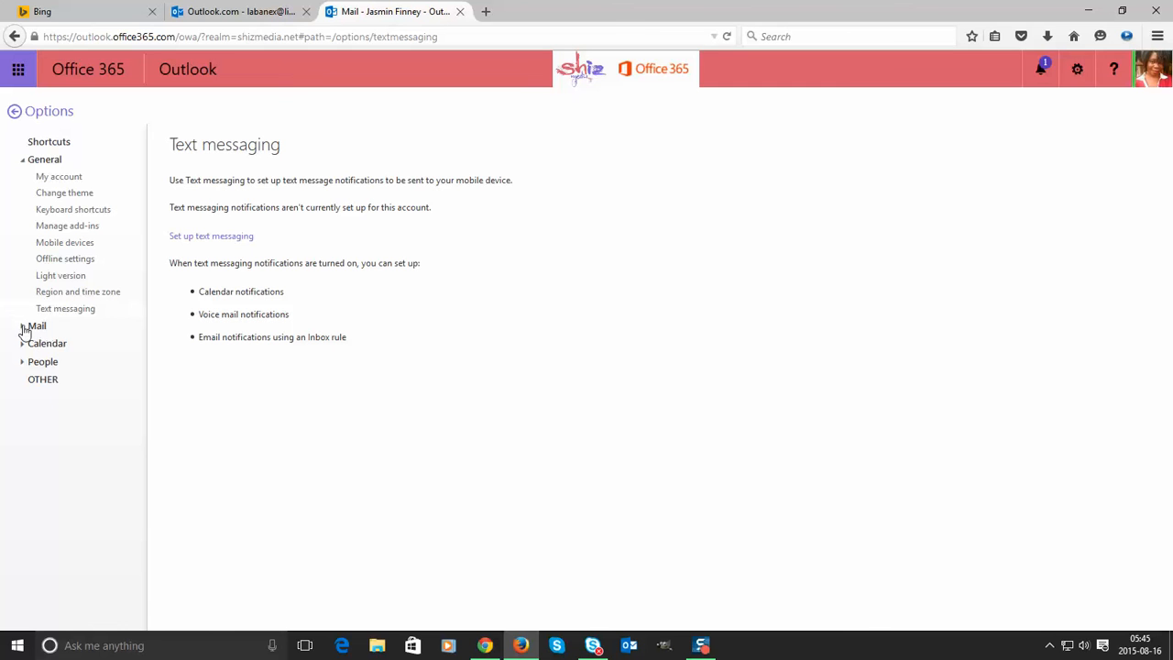
click(24, 328)
scroll(91, 350, down, 2)
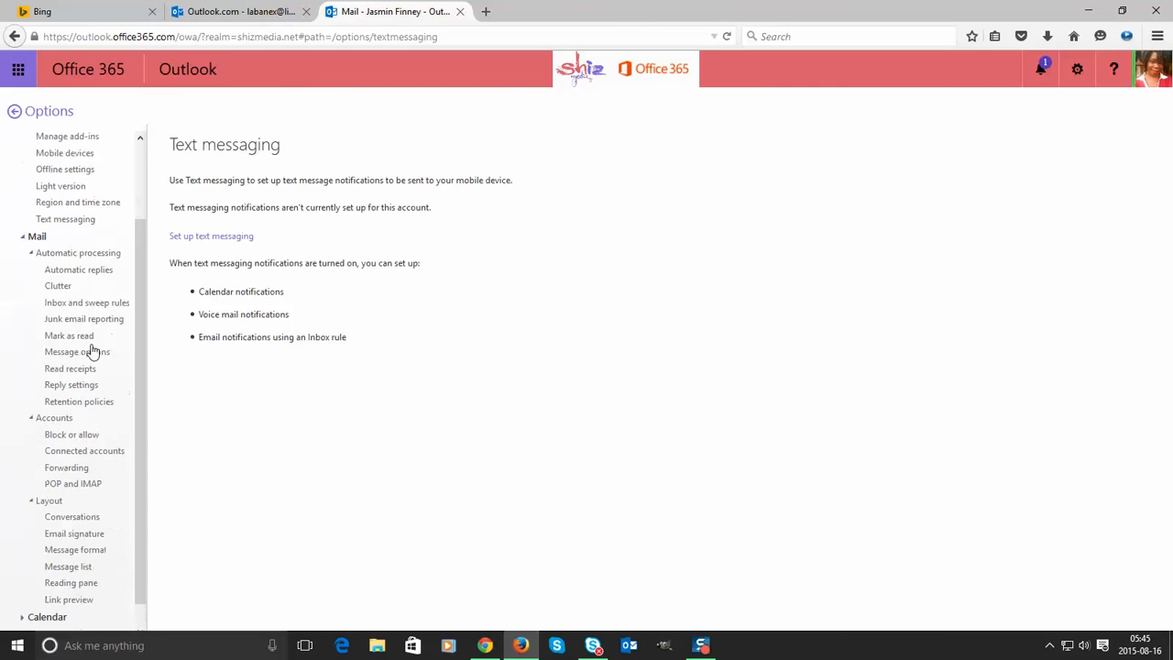
scroll(91, 350, down, 1)
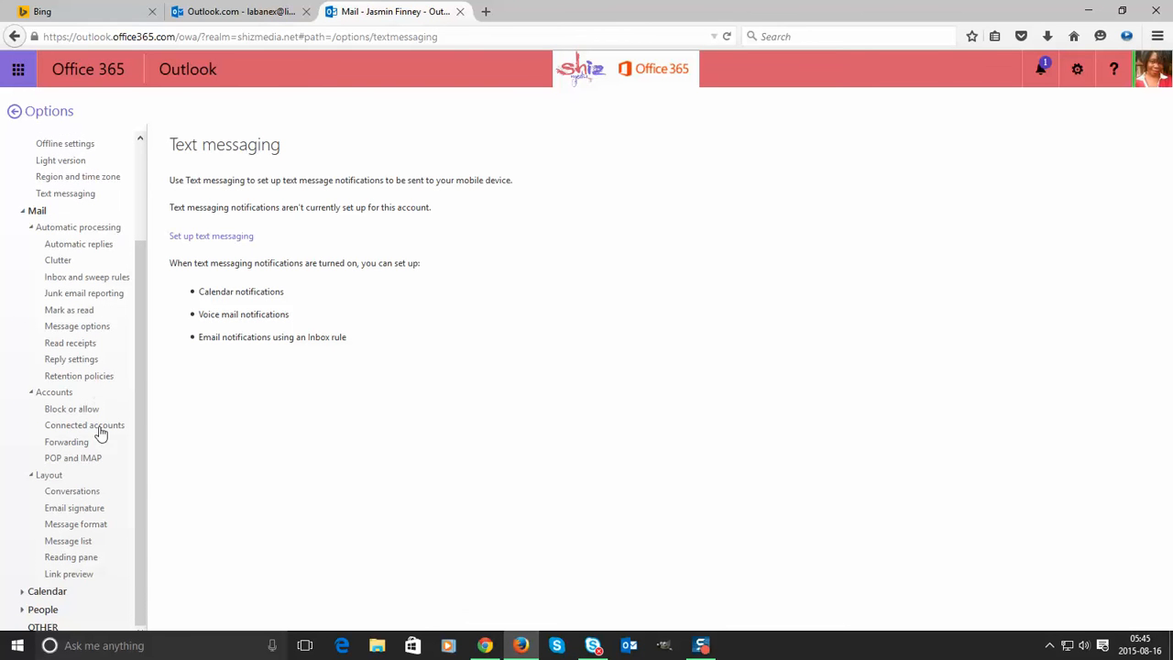
click(103, 511)
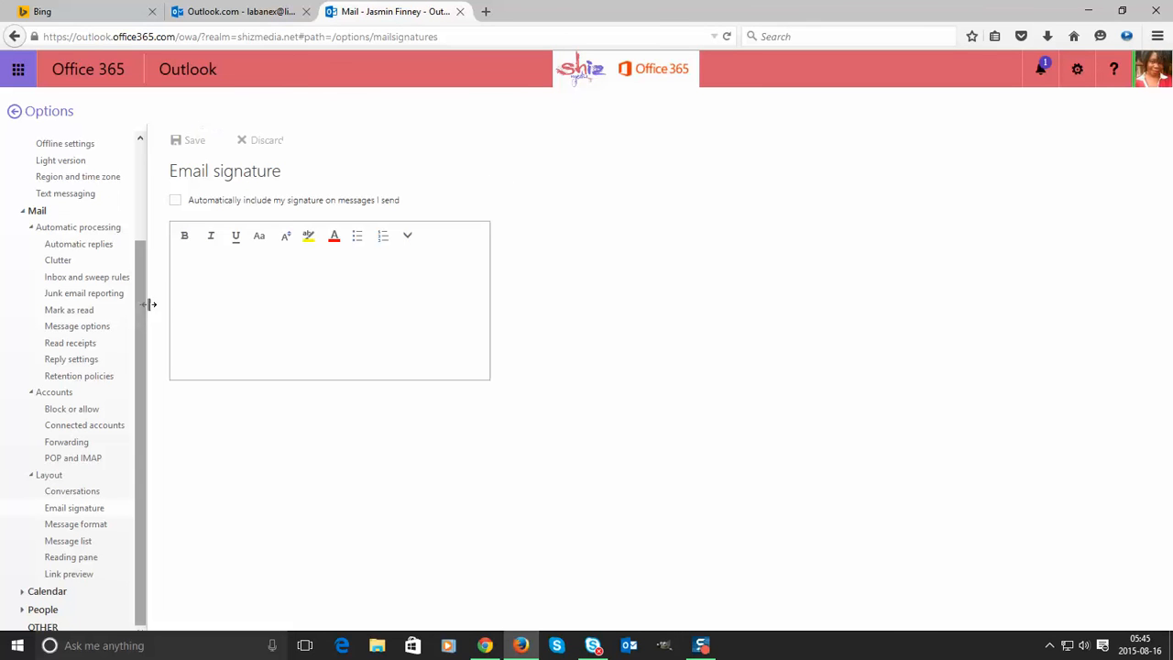
- Type the user's name and e-mail address into the signature box
click(233, 274)
text(Antonio)
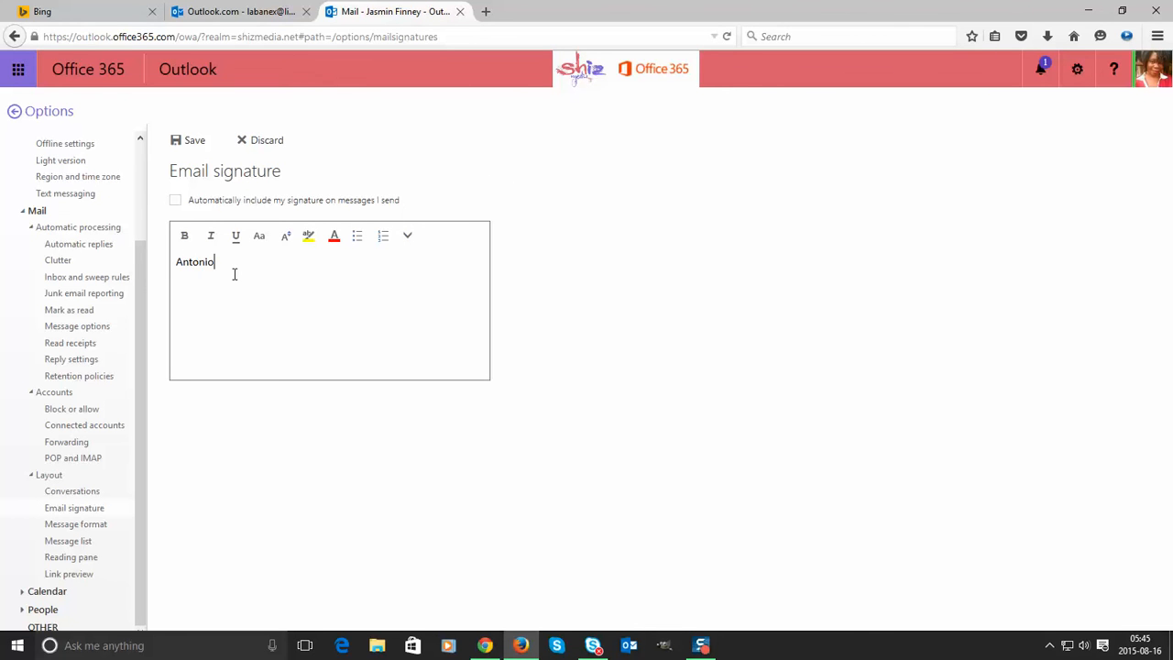
key(BackSpace)
key(BackSpace)
key(BackSpace)
key(BackSpace)
key(BackSpace)
key(BackSpace)
key(BackSpace)
key(Return)
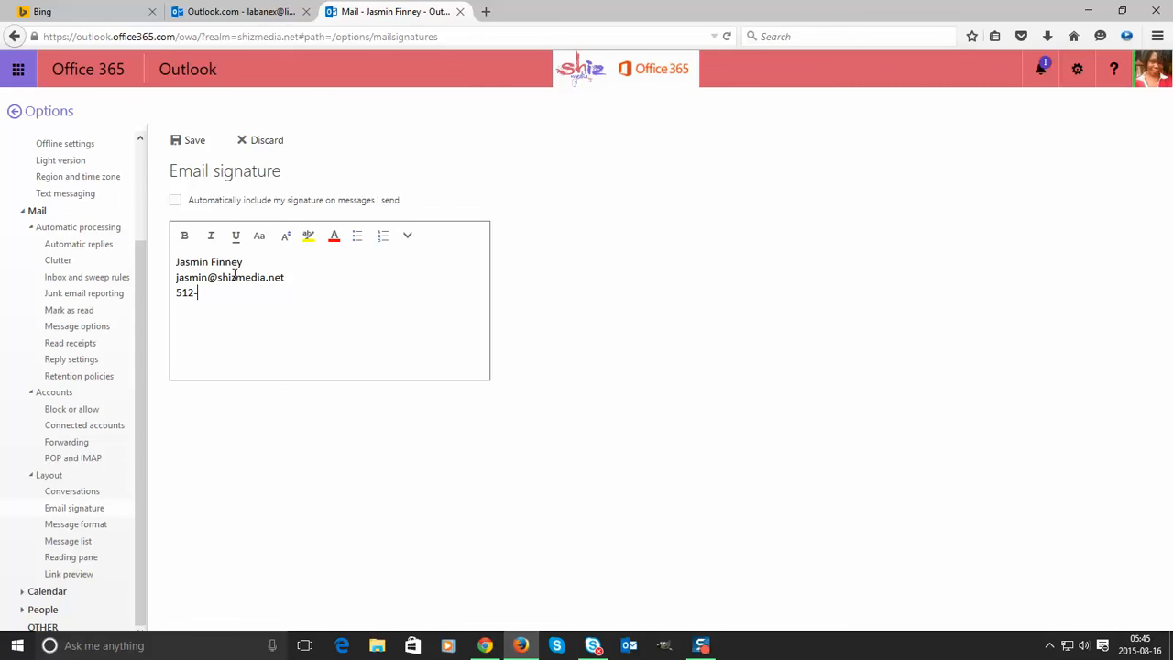
- Add the phone number on a new signature line, adjusting its formatting
text(512-555-1212+1-)
key(BackSpace)
key(BackSpace)
key(BackSpace)
text(()
key(BackSpace)
text())
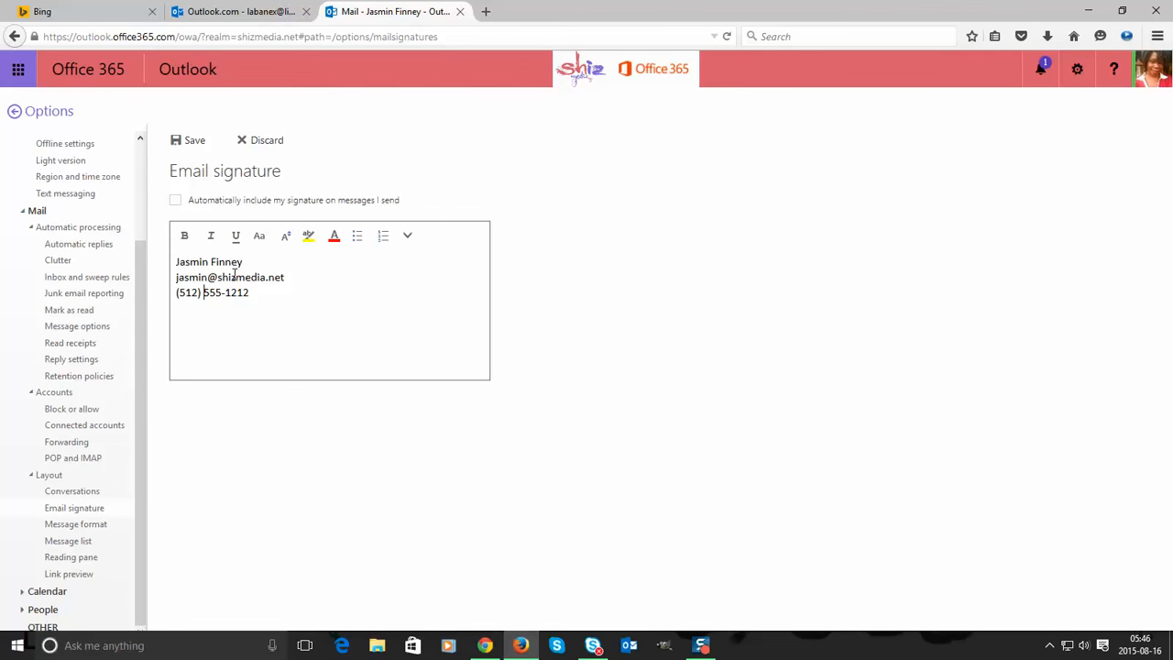
key(BackSpace)
key(BackSpace)
key(Home)
key(Delete)
text(1)
key(BackSpace)
key(shift+Home)
key(End)
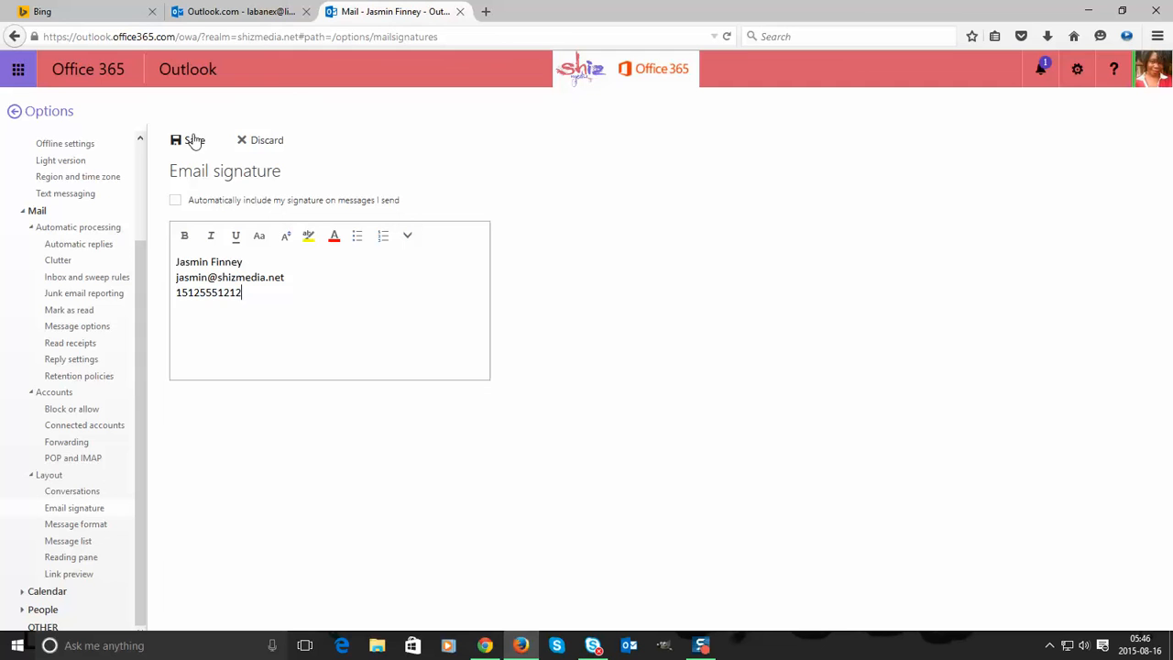
- Add a 'Lighting Director' line and turn on automatic signature inclusion
click(288, 275)
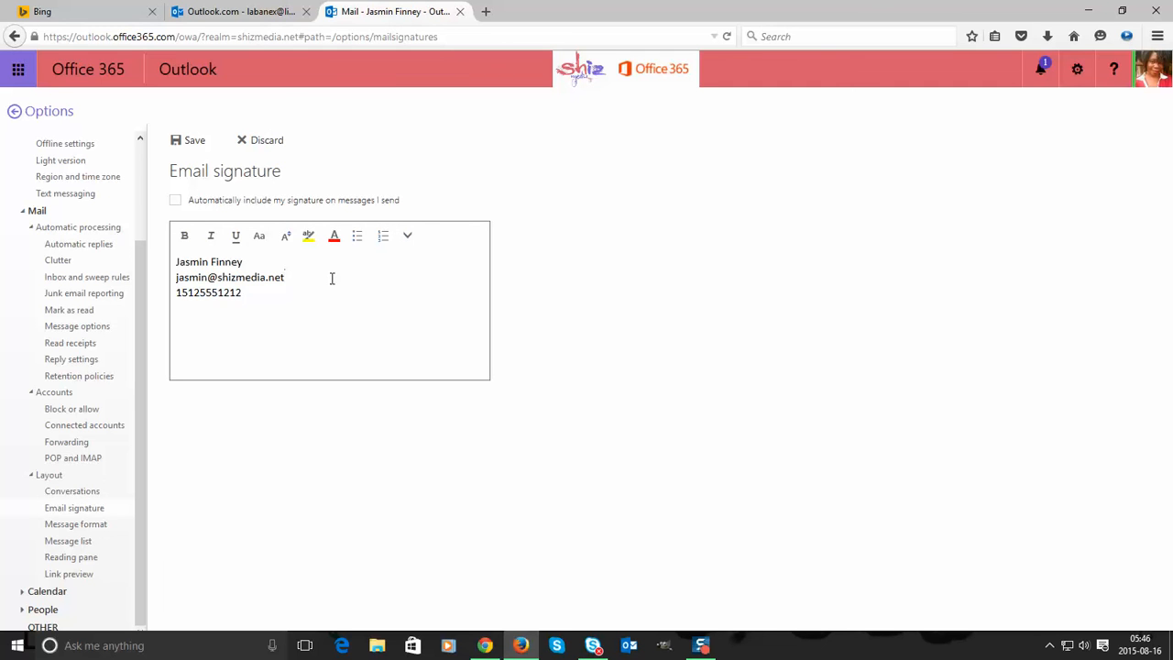
key(Return)
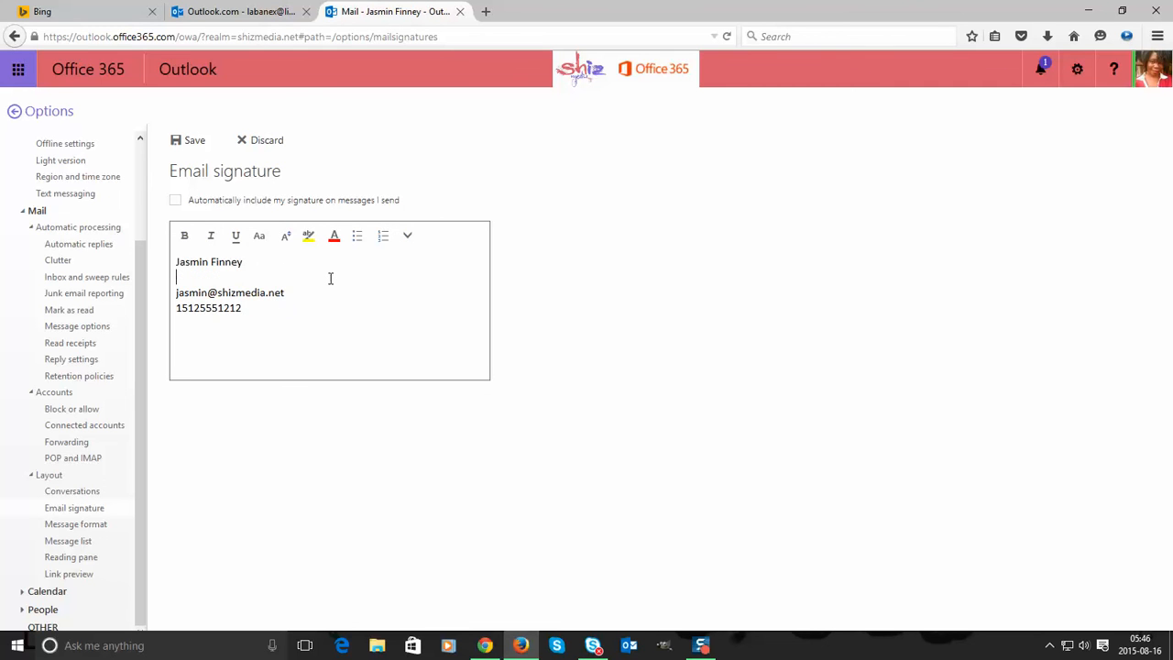
text(Lighting Director)
click(175, 200)
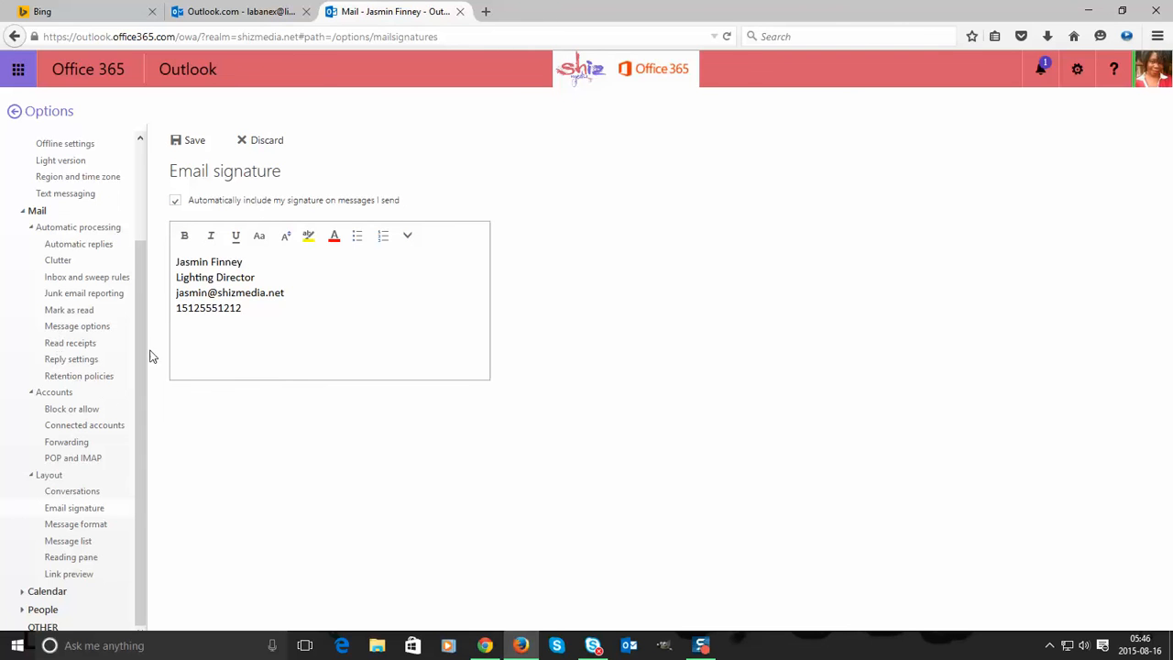
- Delete the whole signature, uncheck automatic inclusion and discard the changes
drag(268, 325, 176, 260)
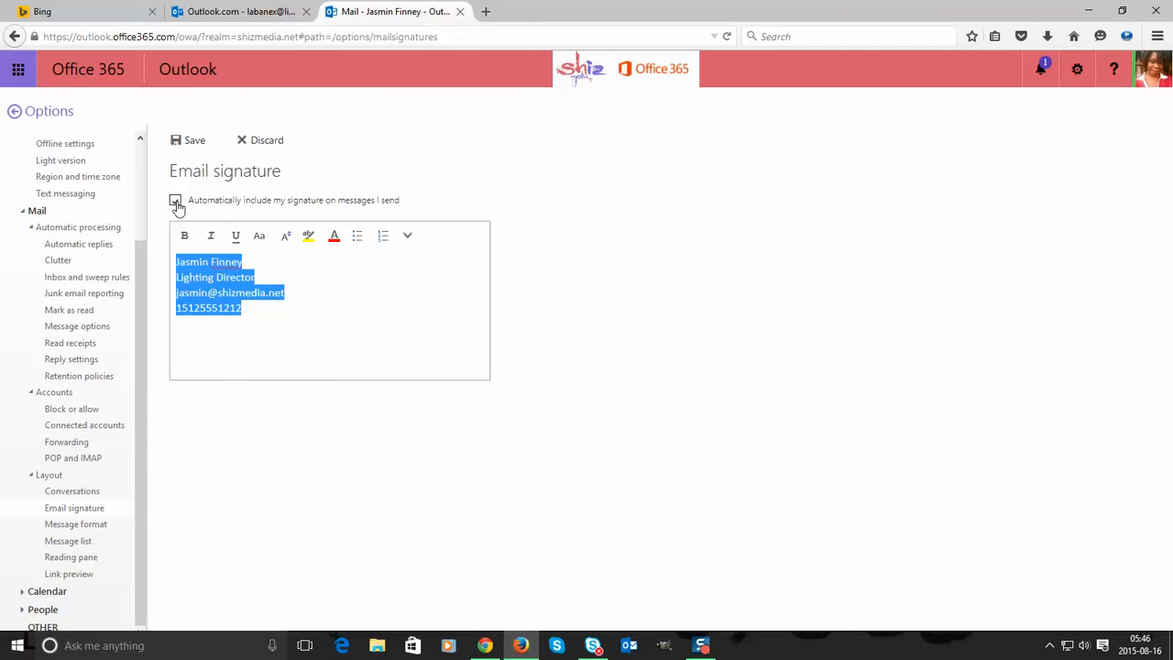
key(BackSpace)
click(176, 201)
click(264, 143)
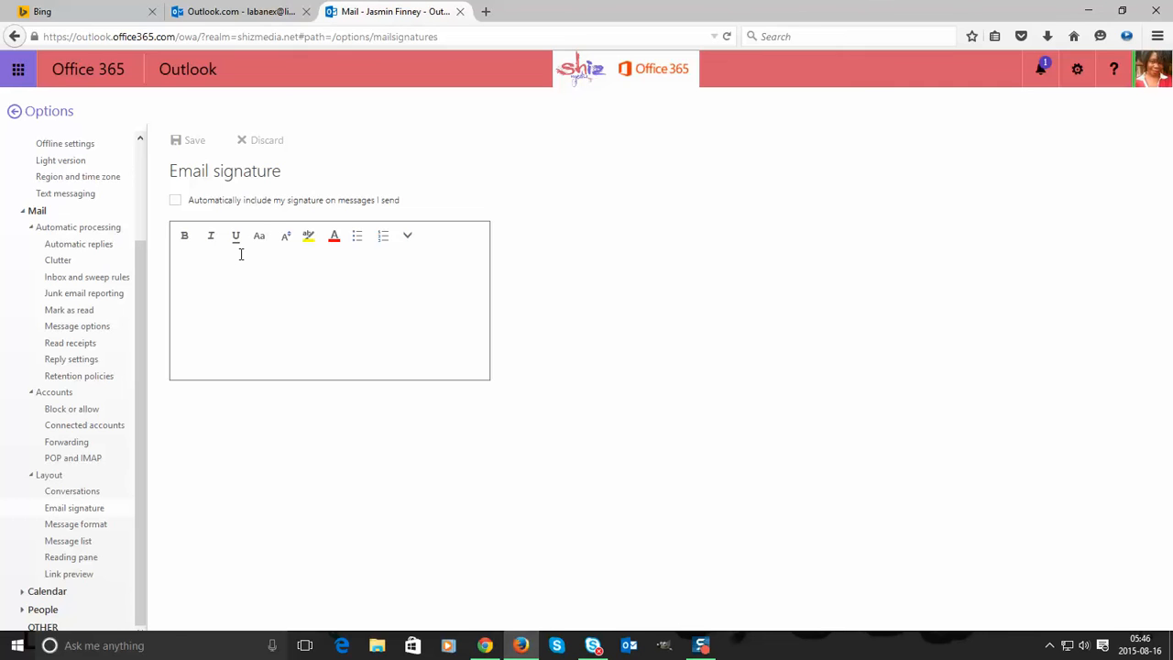
- Expand the Calendar options and open Calendar appearance
click(103, 530)
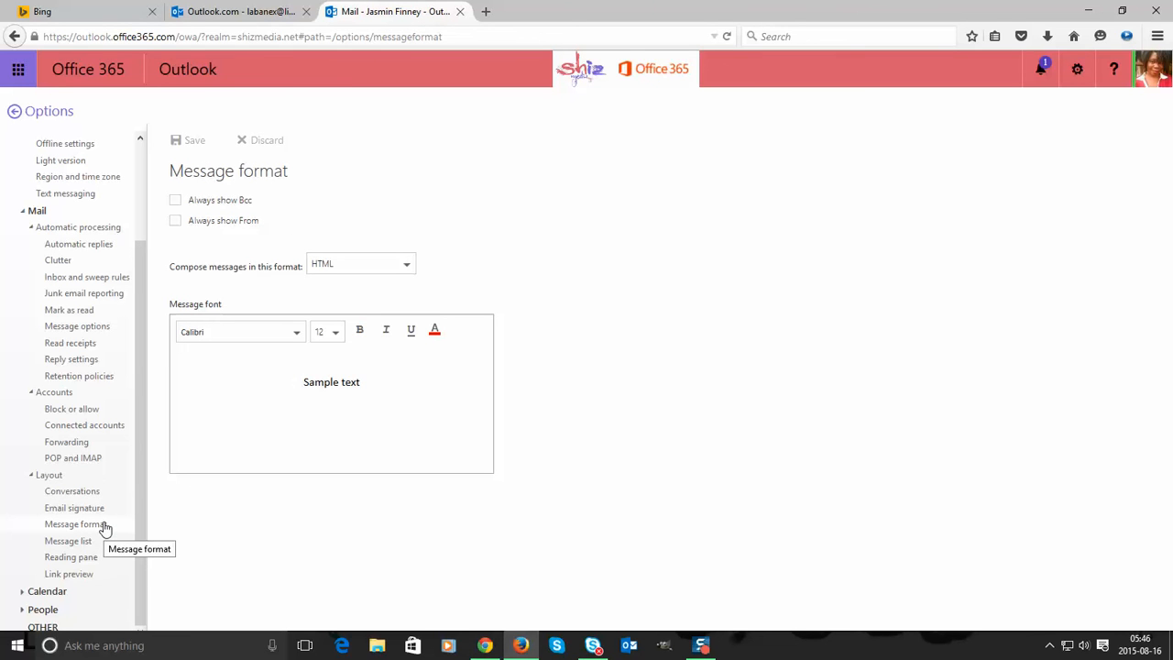
click(35, 592)
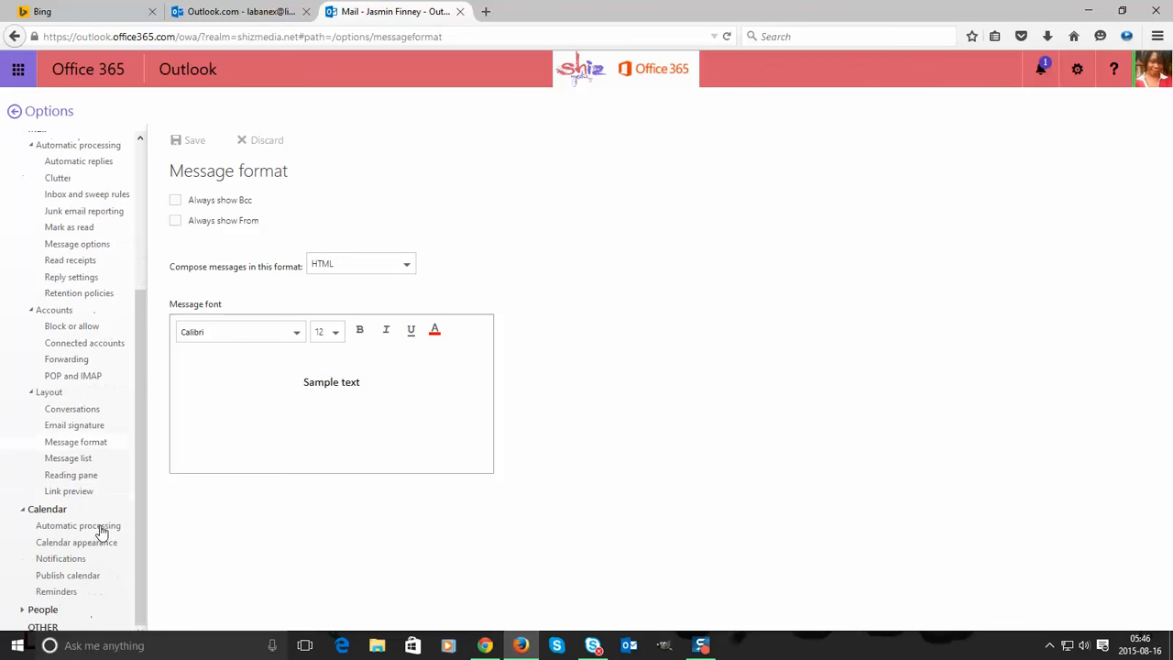
click(92, 527)
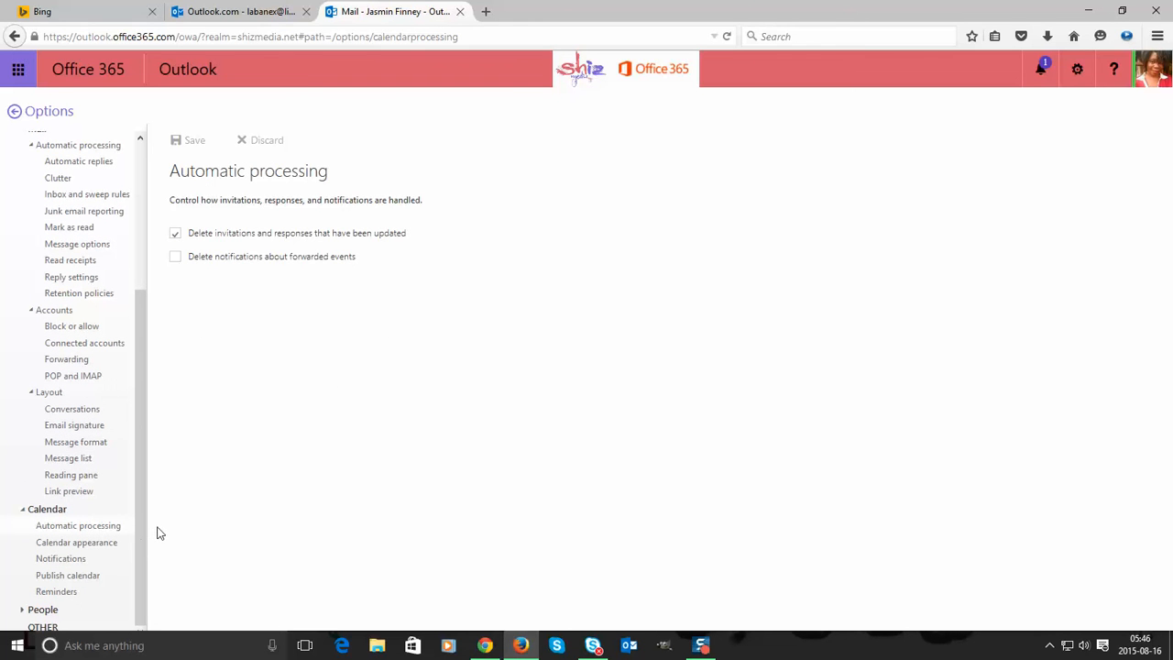
click(62, 543)
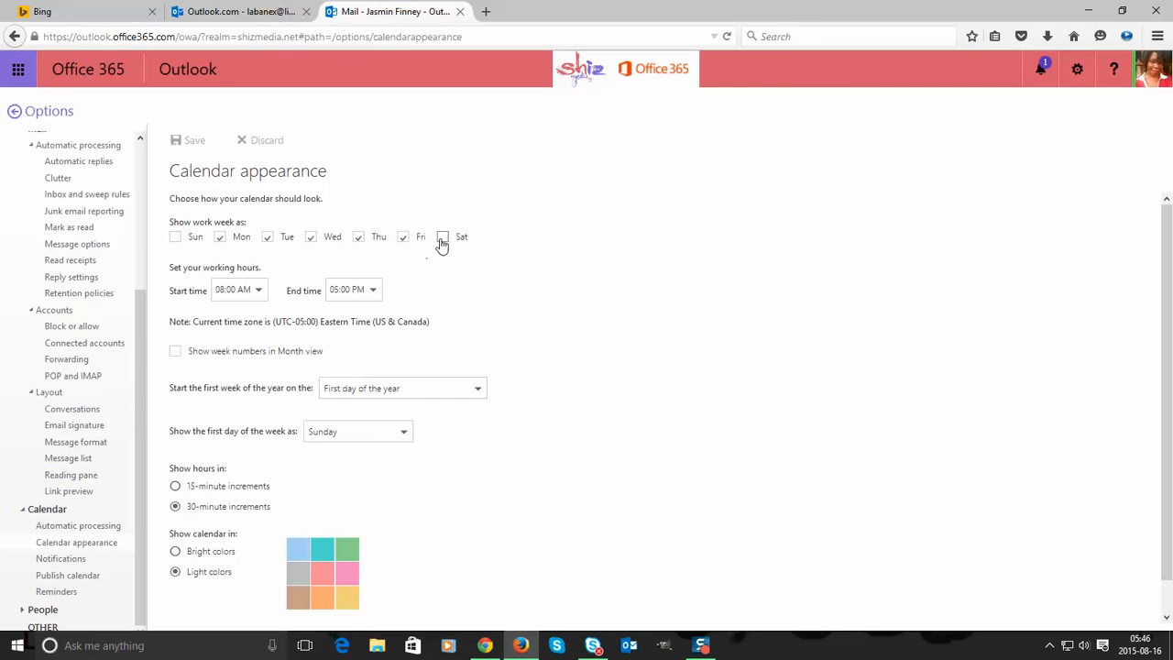
- Set working hours to start at 12:00 AM and end at 11:30 PM
click(258, 291)
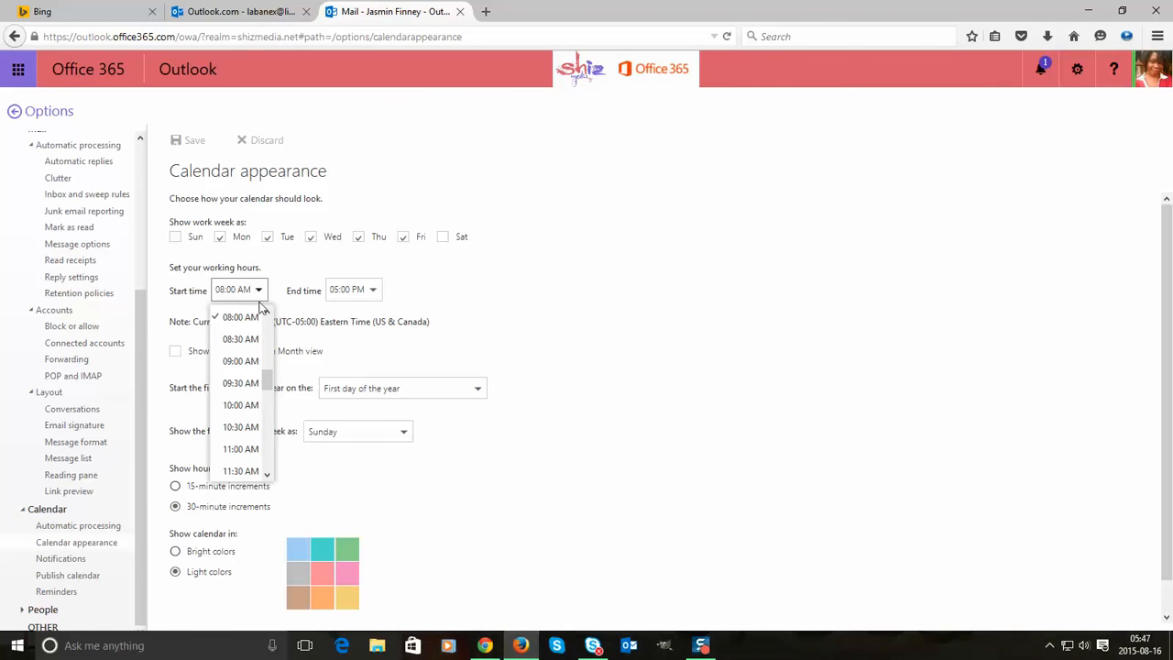
drag(267, 381, 266, 317)
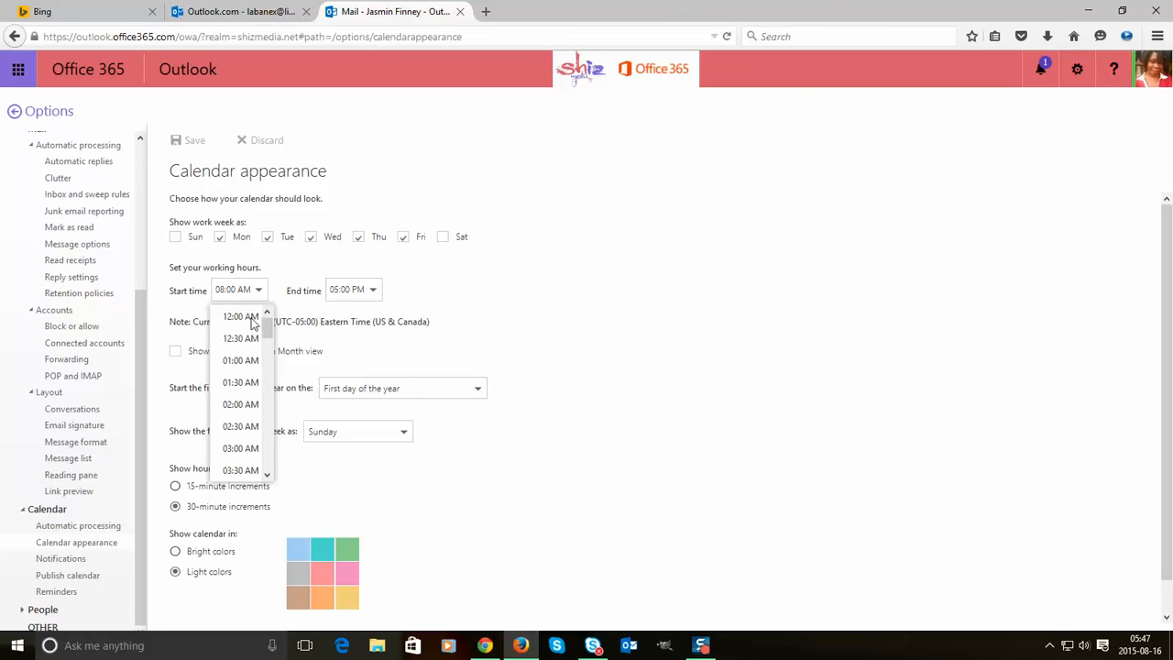
click(251, 318)
click(373, 291)
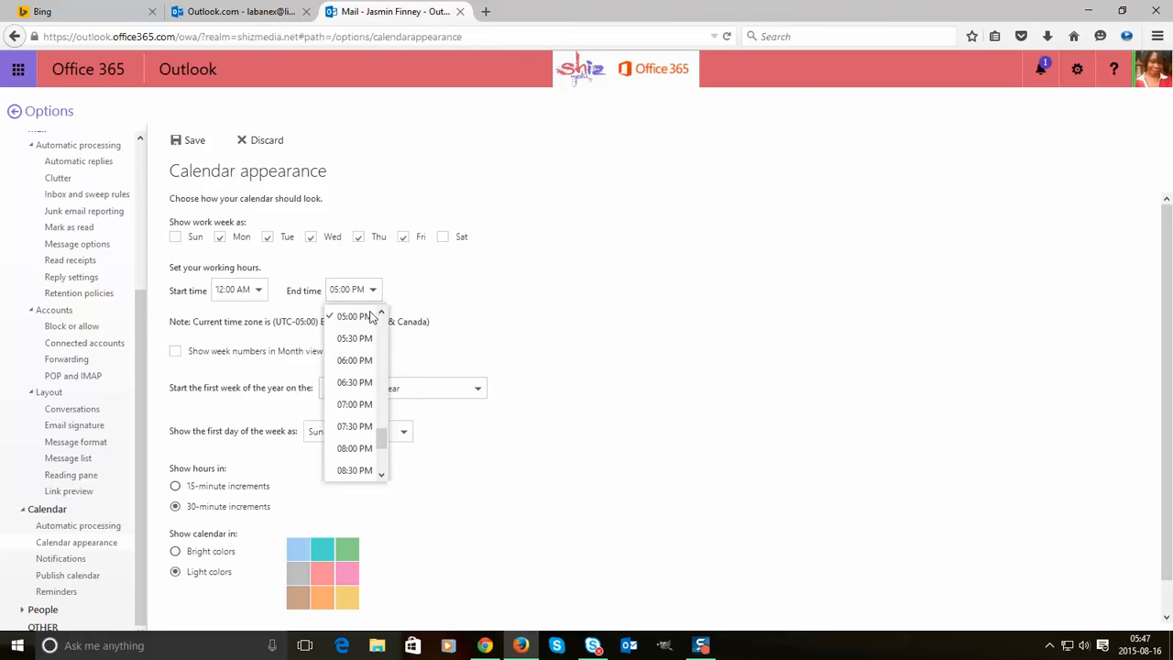
scroll(372, 431, down, 3)
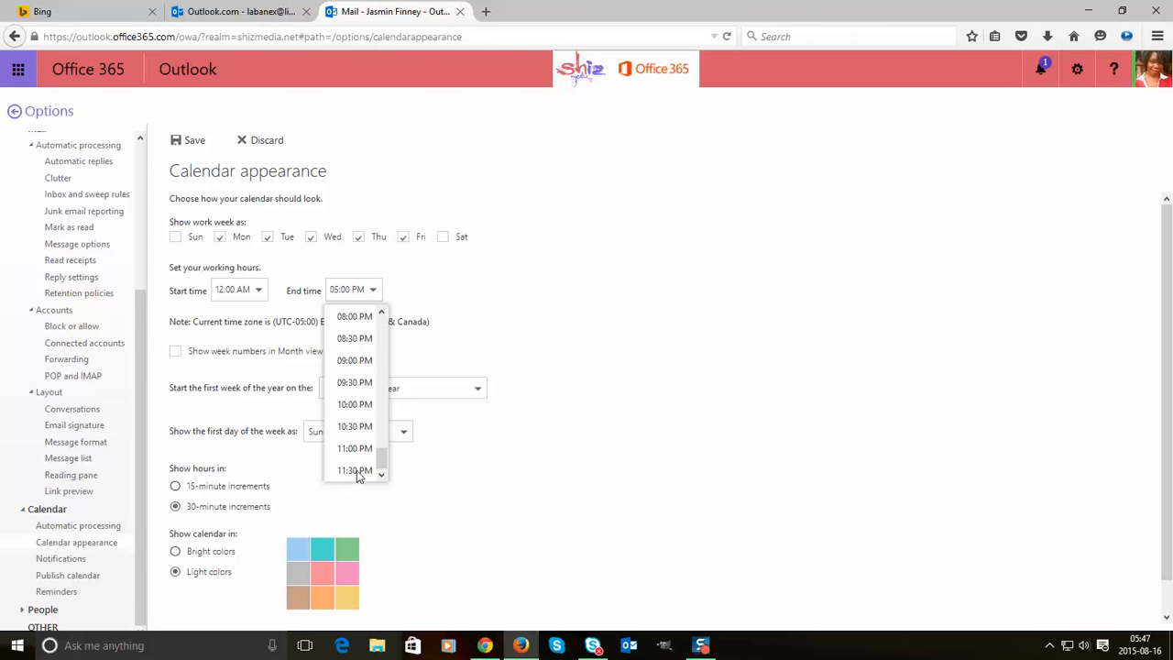
click(356, 470)
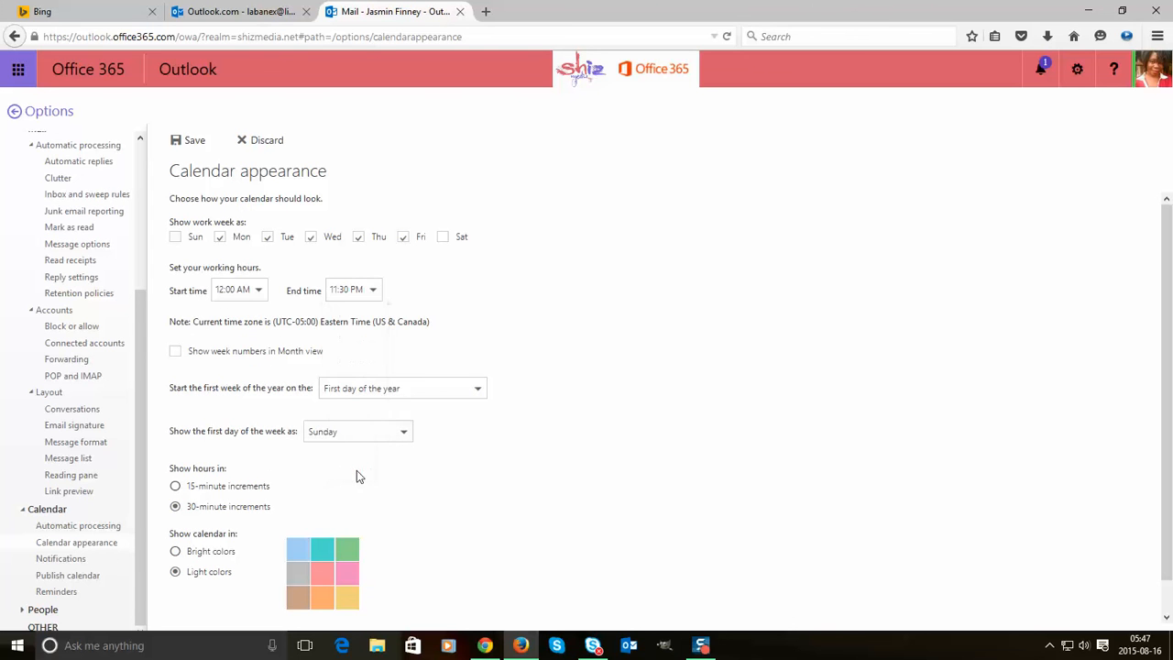
- Add Sunday and Saturday to the work week and save the calendar appearance
click(175, 238)
click(442, 237)
scroll(455, 491, down, 1)
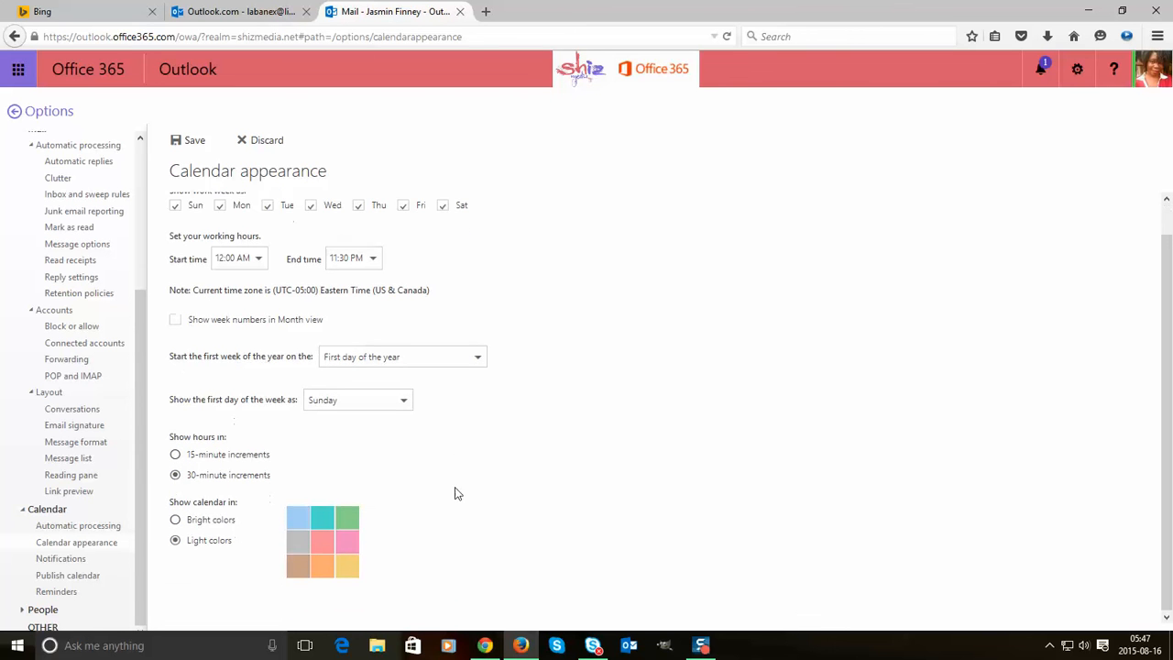
click(195, 143)
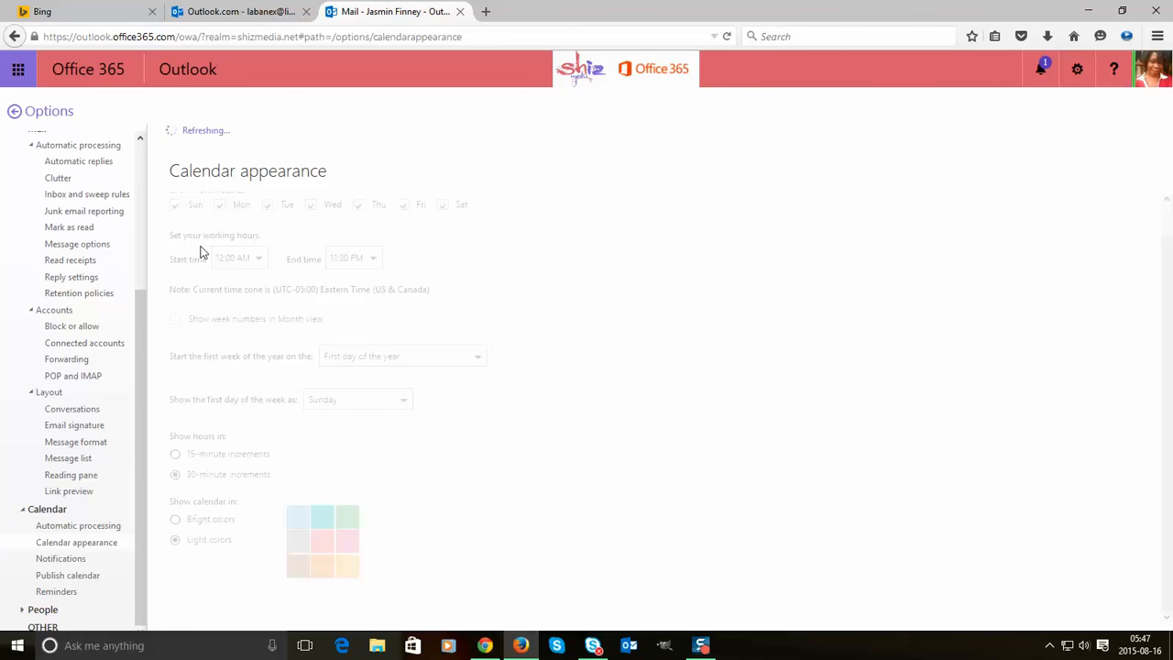
- Look over Publish calendar, Connect to social networks and Import contacts, then return to the Inbox
click(64, 559)
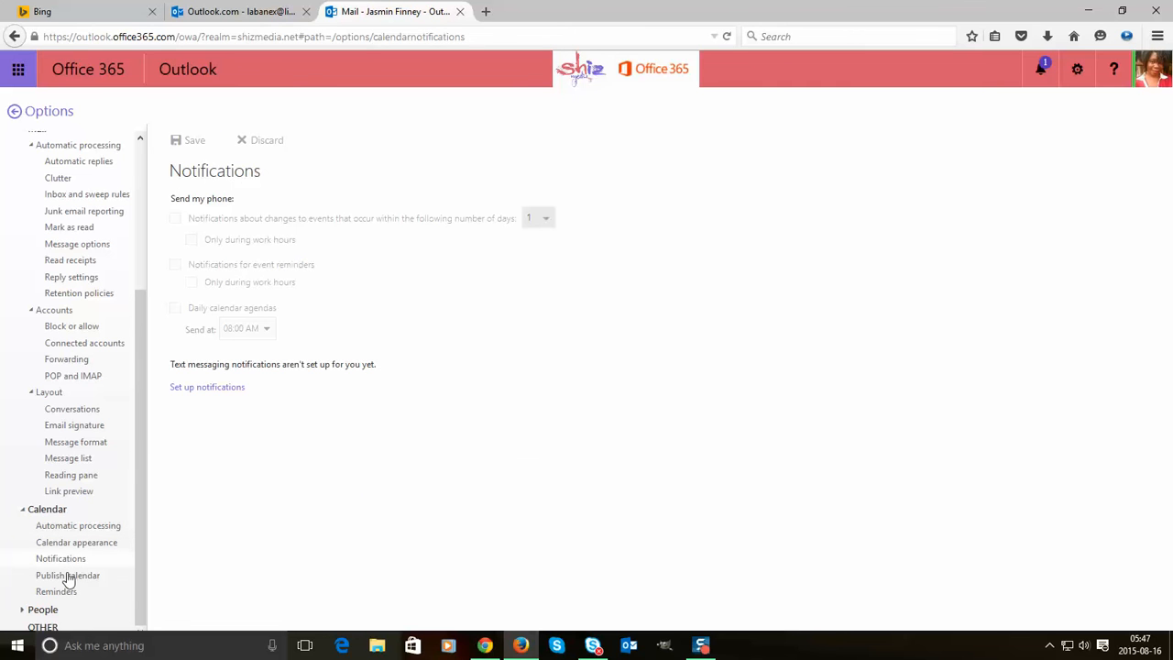
click(68, 575)
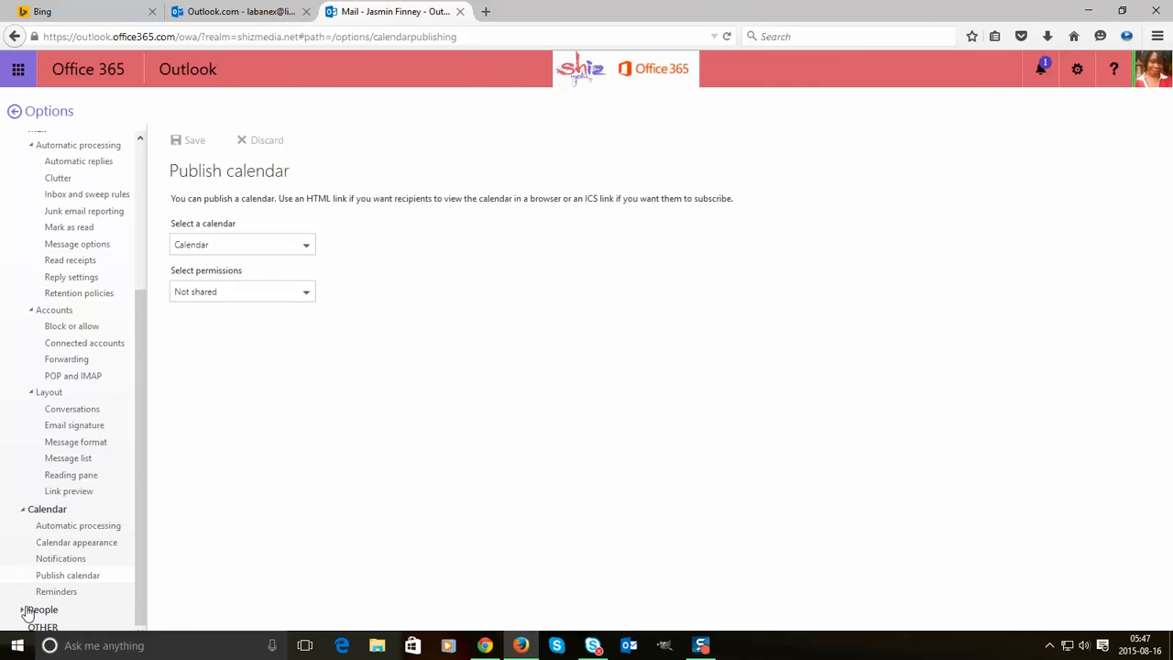
click(27, 611)
scroll(85, 548, down, 1)
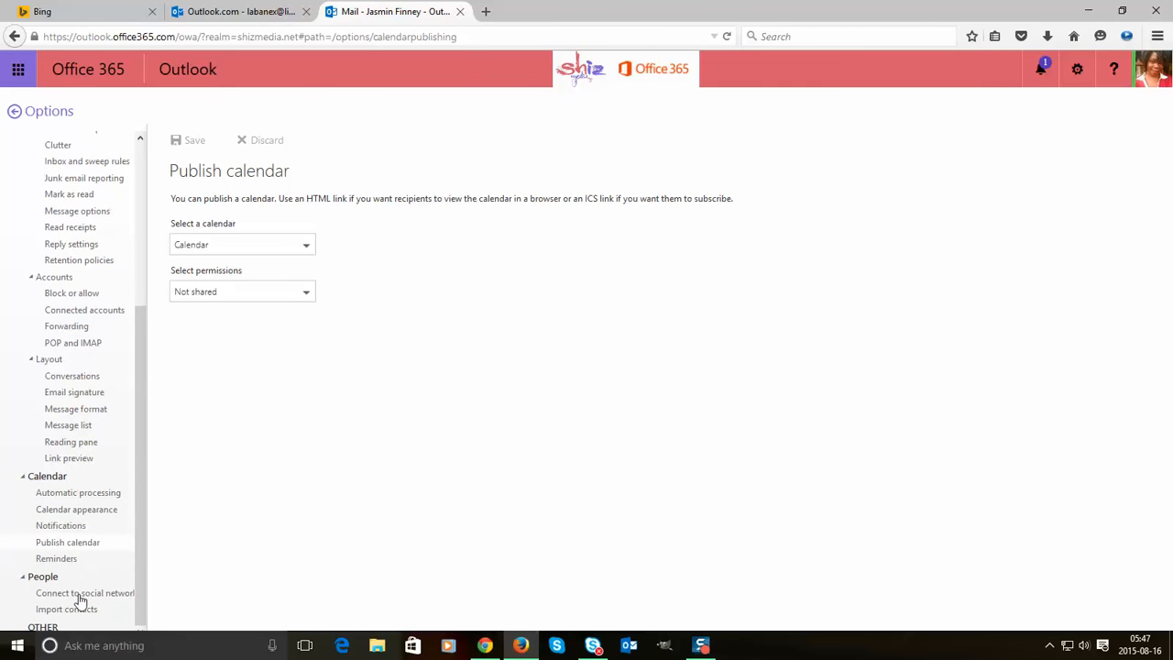
click(79, 596)
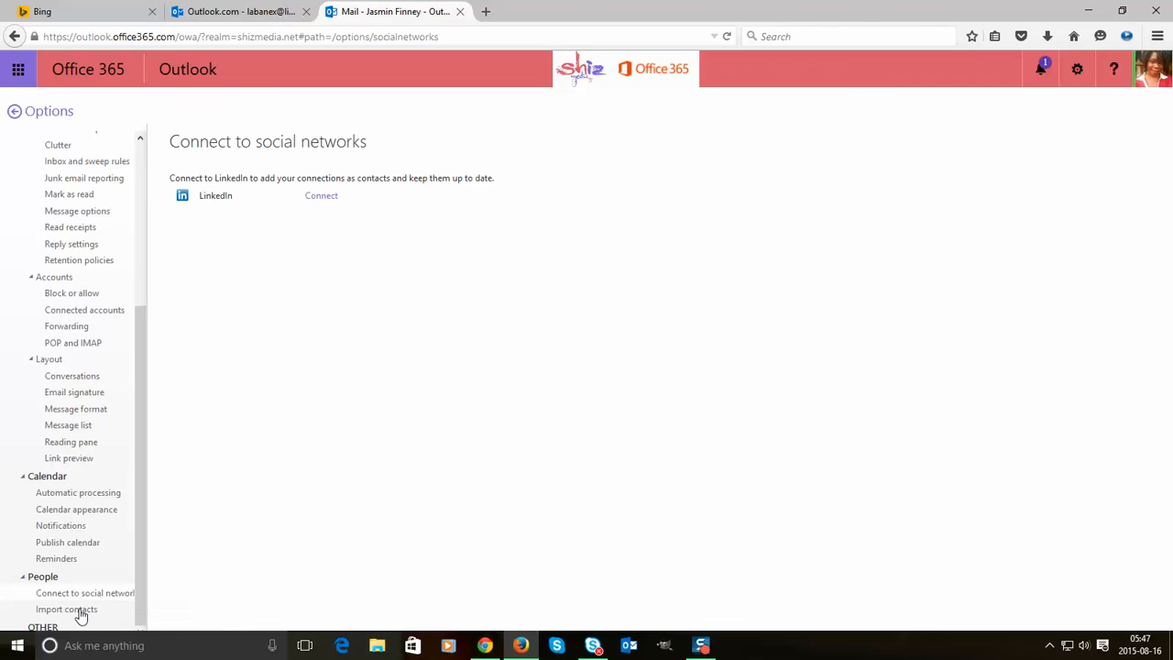
click(73, 610)
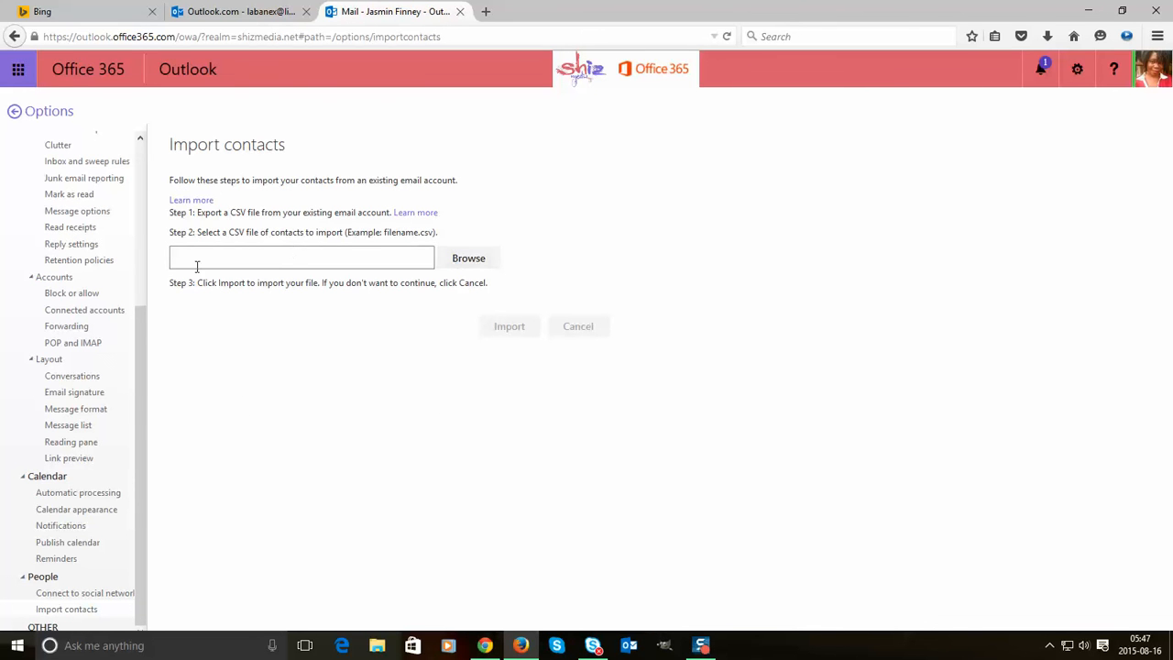
scroll(107, 324, up, 5)
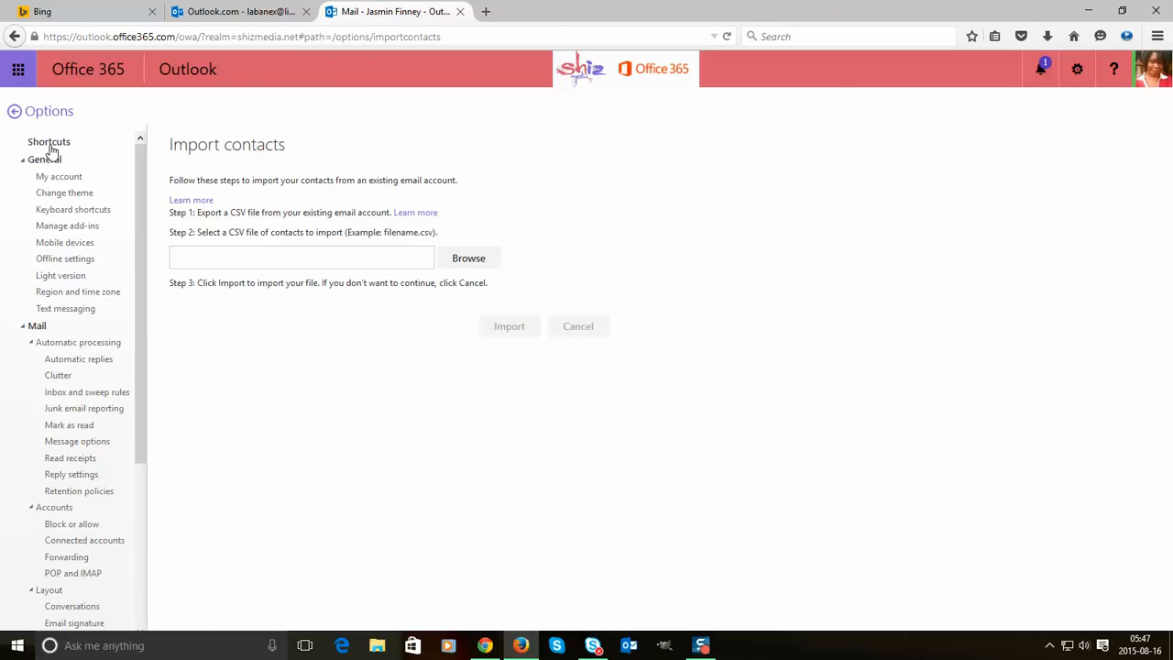
click(15, 112)
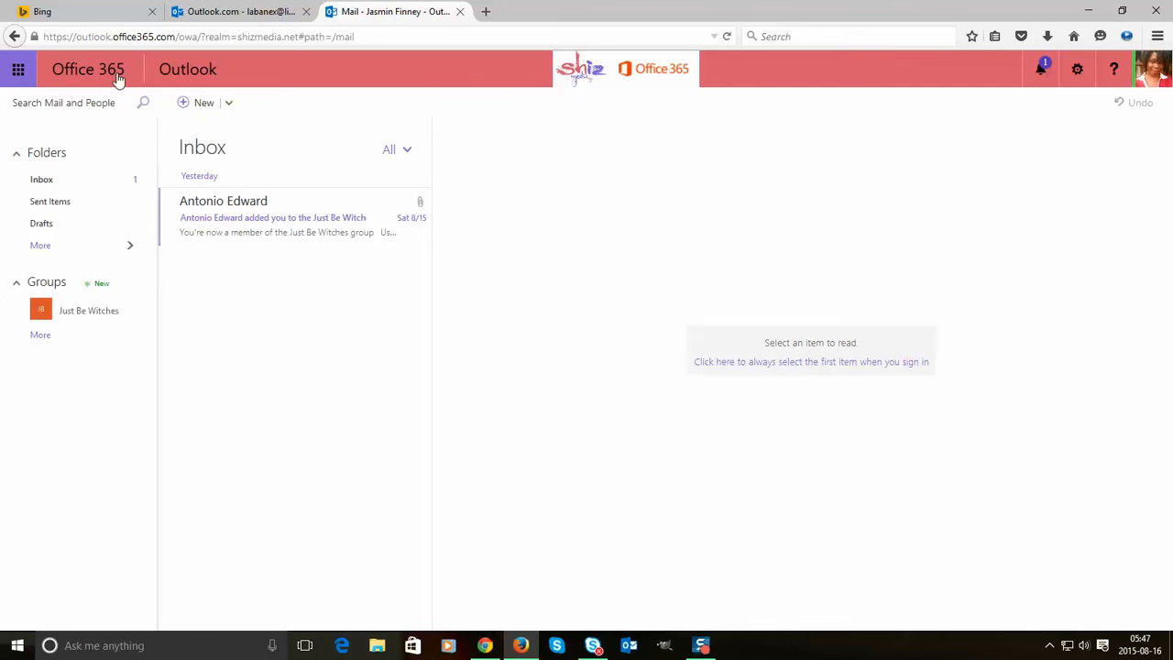
- Open Calendar, start a new event on August 4, and discard it unsaved
click(17, 76)
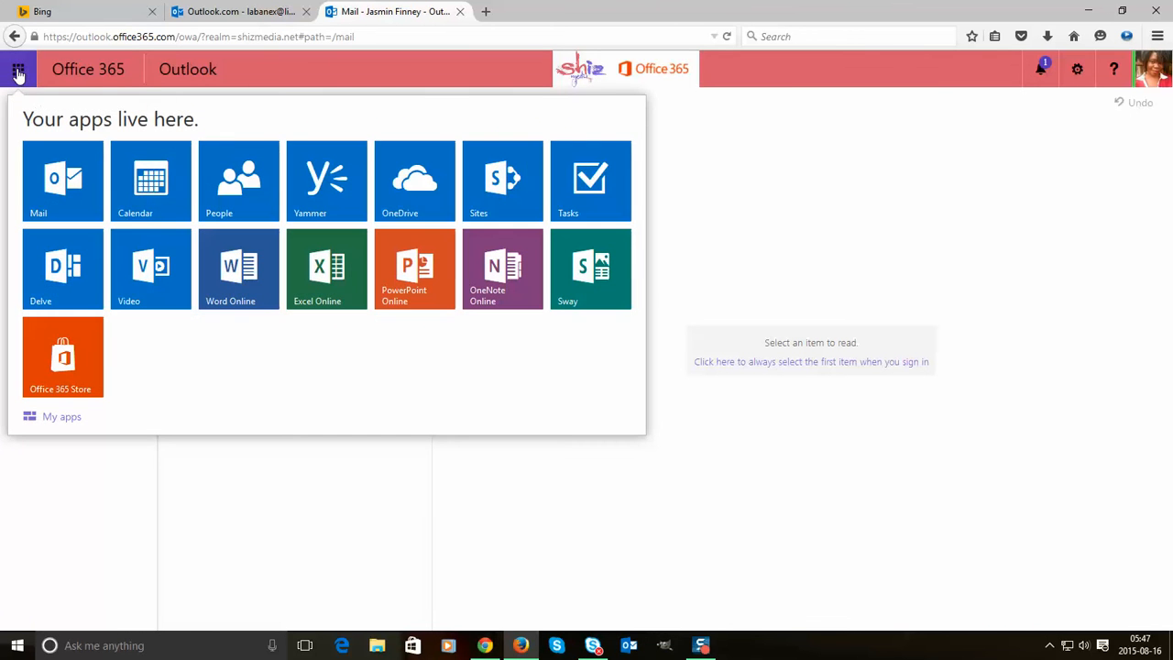
click(148, 188)
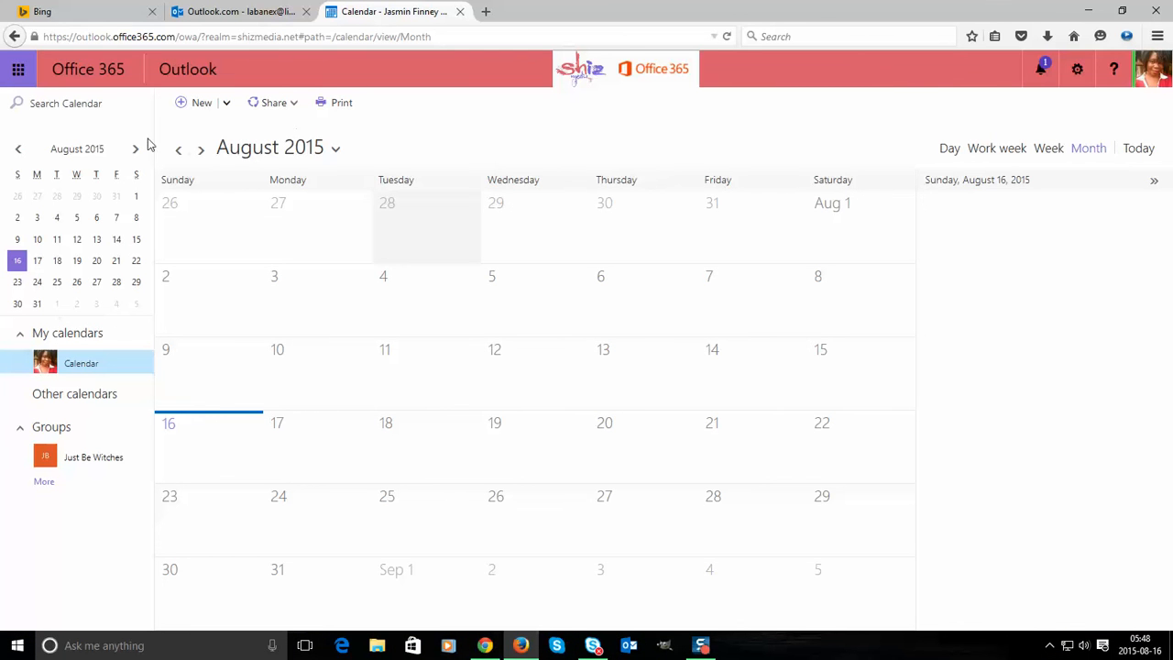
click(412, 313)
double_click(412, 314)
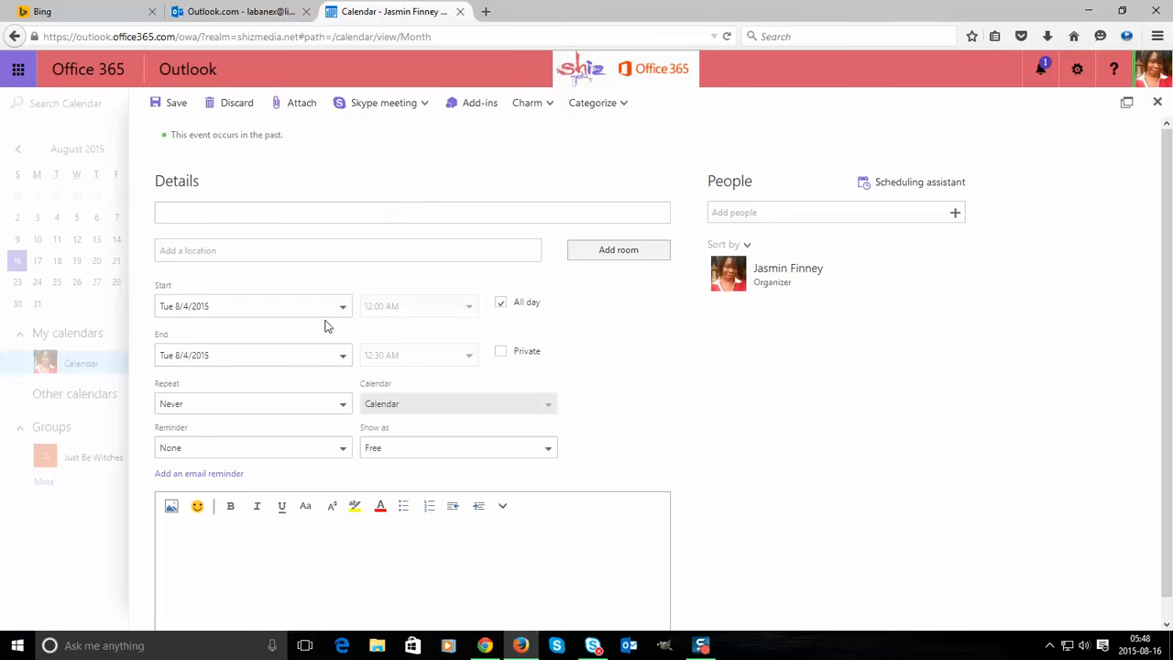
click(239, 104)
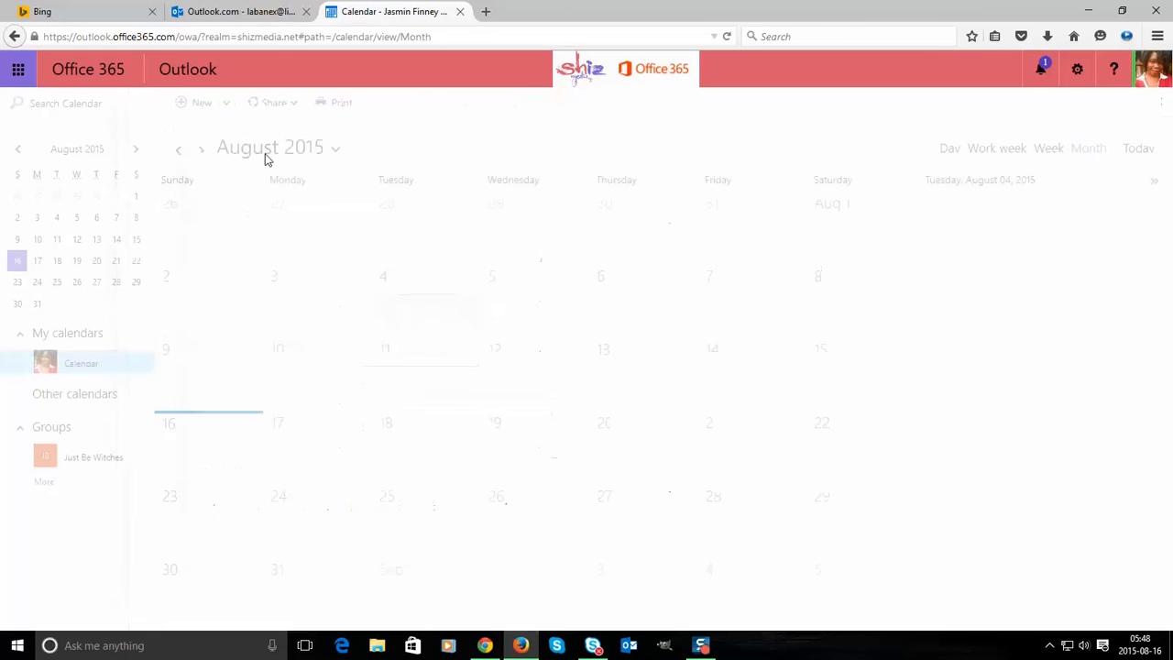
- View Monday, July 27 in single-day view, scrolling through the hours
click(278, 205)
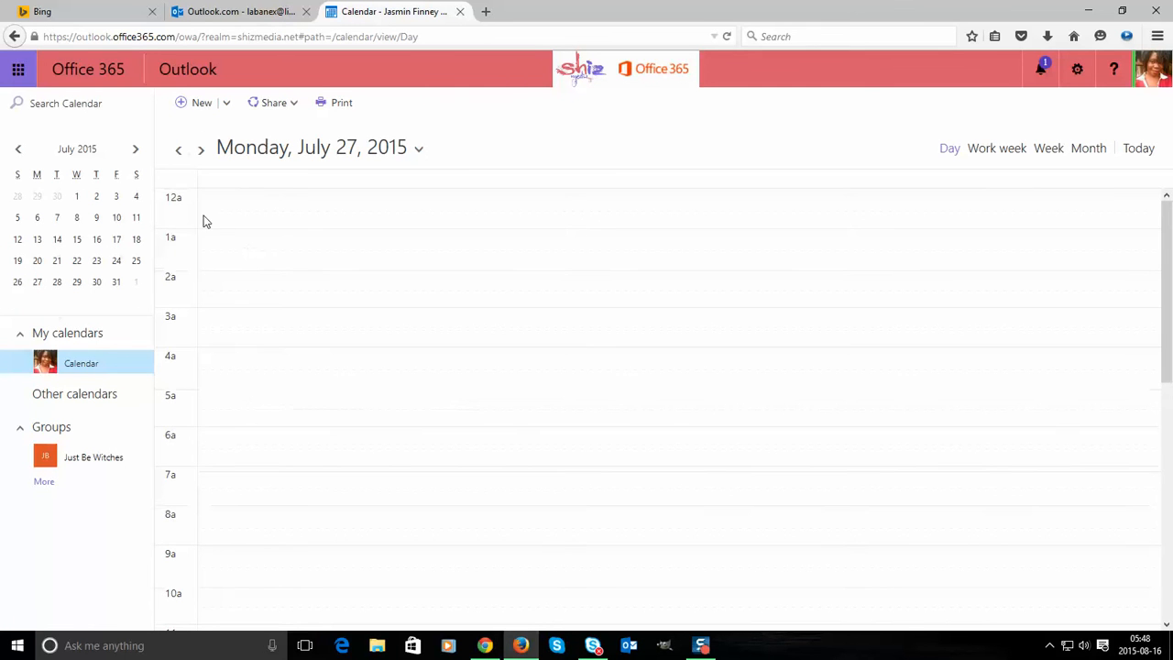
scroll(265, 348, down, 10)
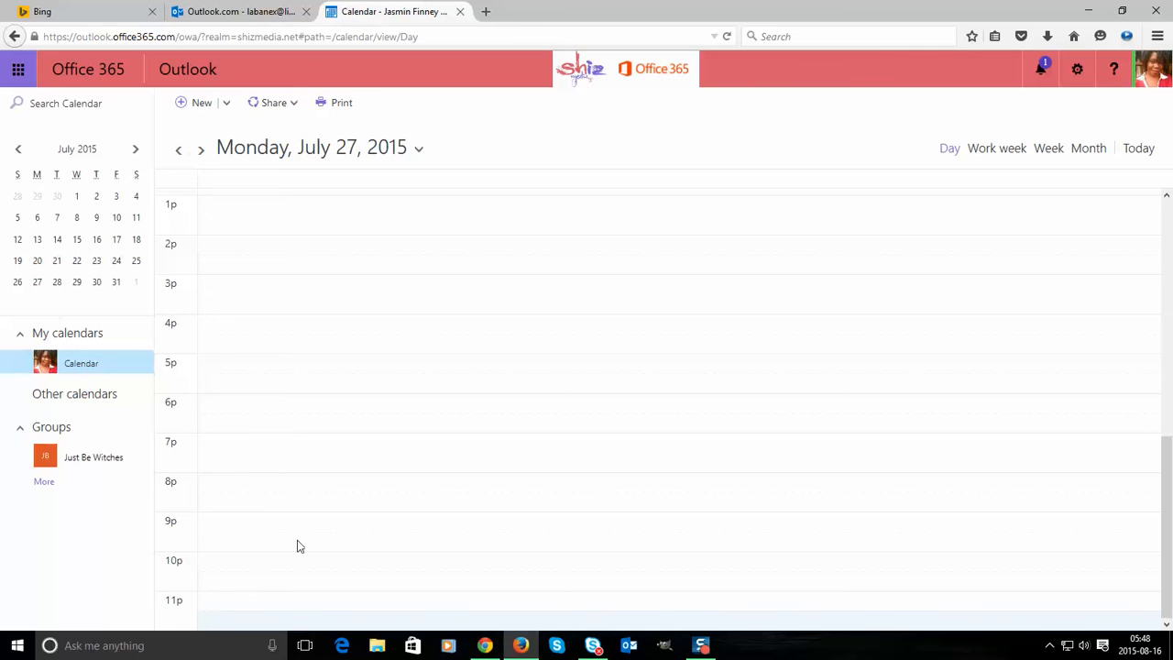
scroll(310, 426, up, 10)
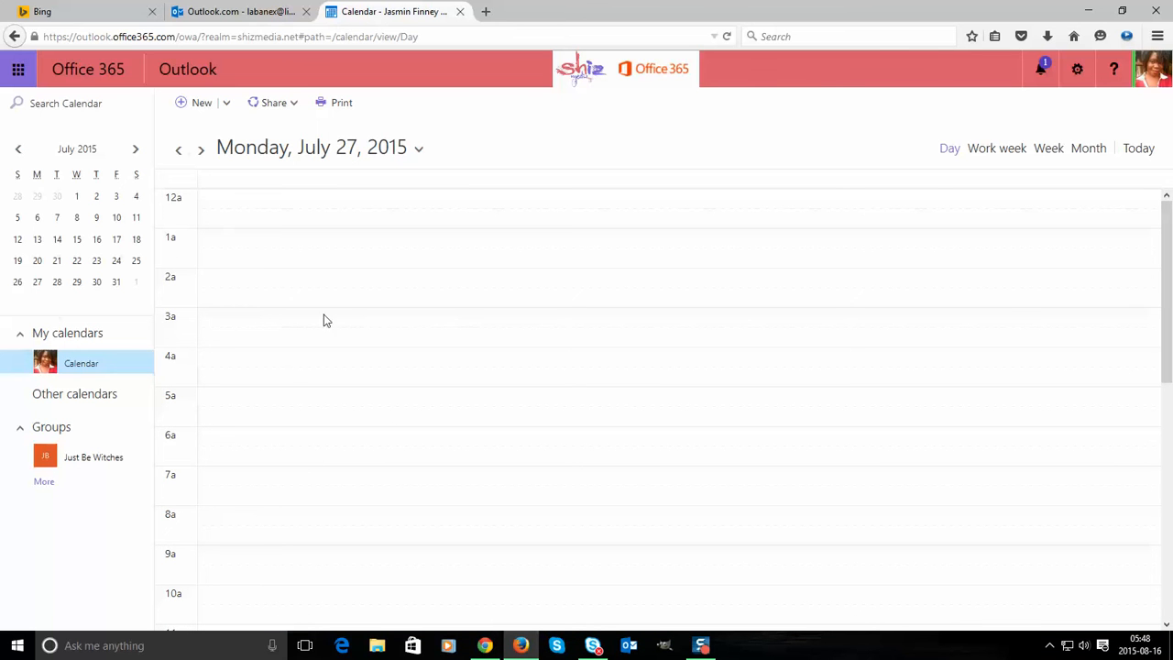
- Switch to the People page, showing the empty My contacts list and the Just Be Witches group
click(29, 77)
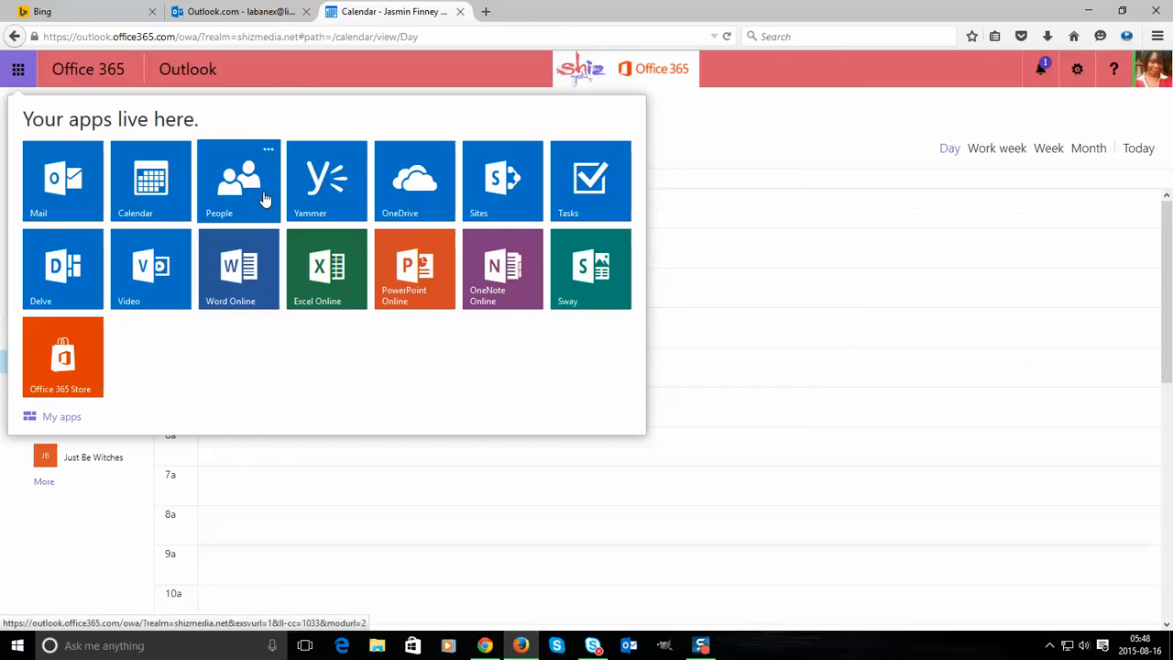
click(321, 78)
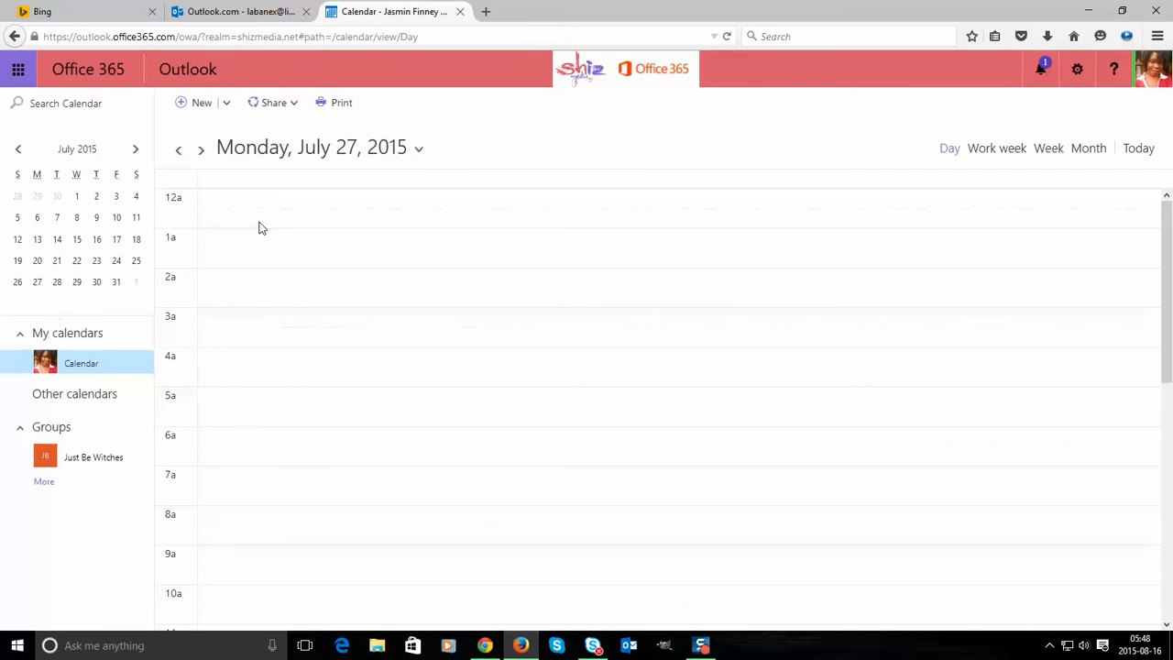
scroll(213, 303, down, 4)
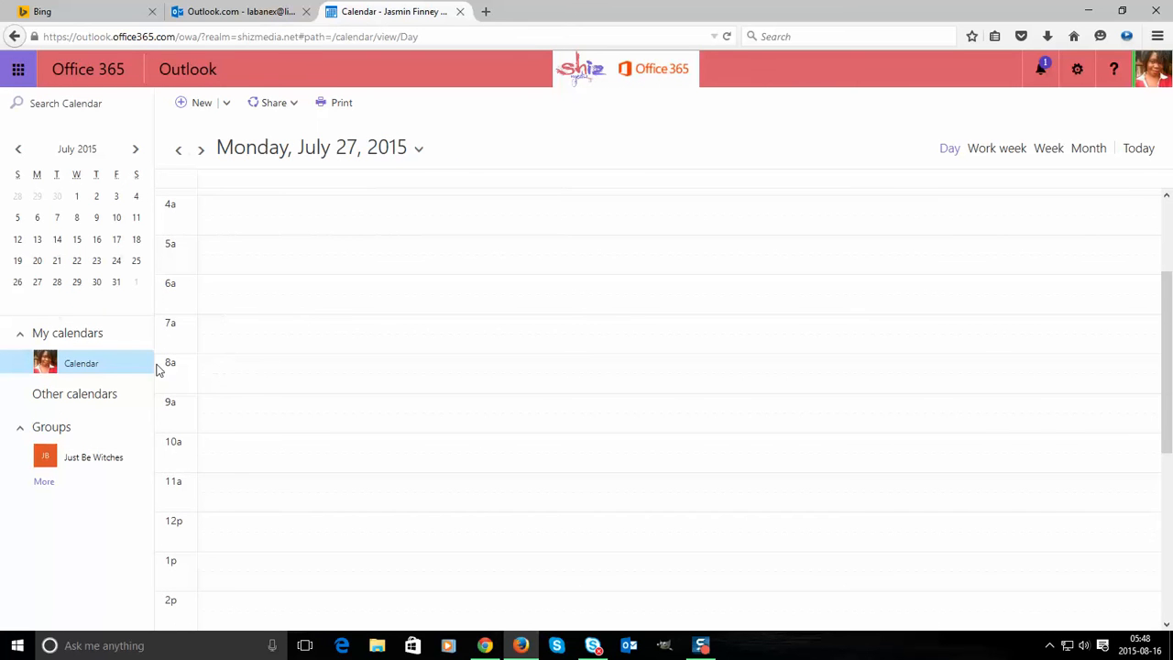
scroll(183, 431, down, 4)
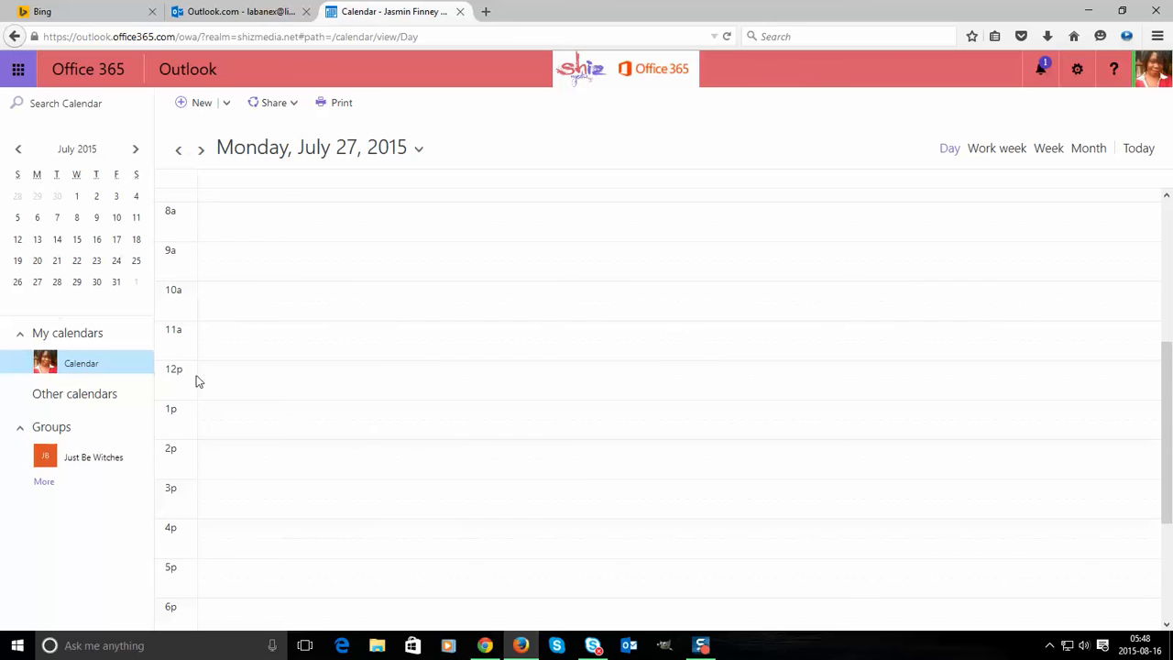
click(22, 73)
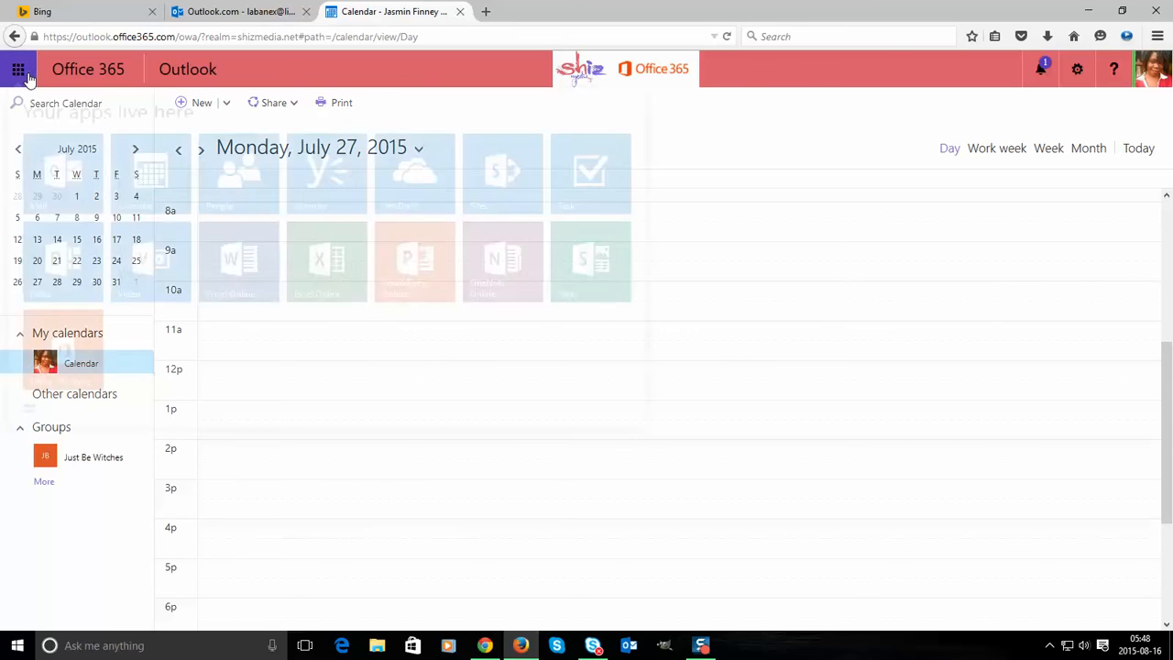
click(264, 207)
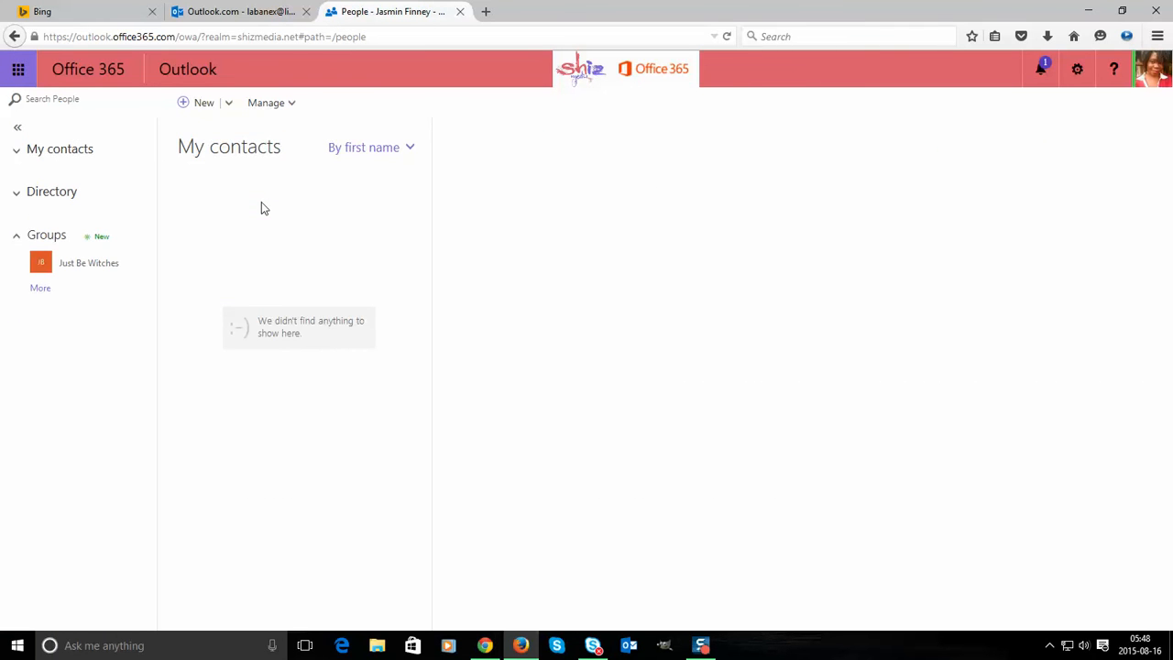
- Open OneDrive for Business's empty Documents library and preview the New file types without creating one
click(19, 71)
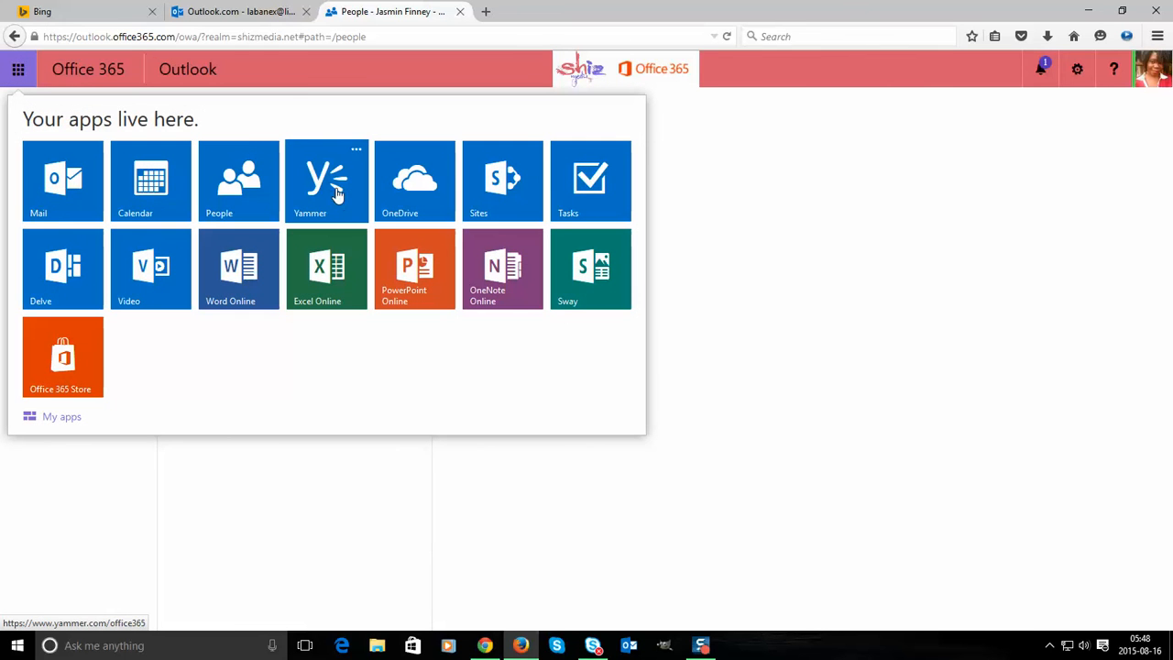
click(399, 194)
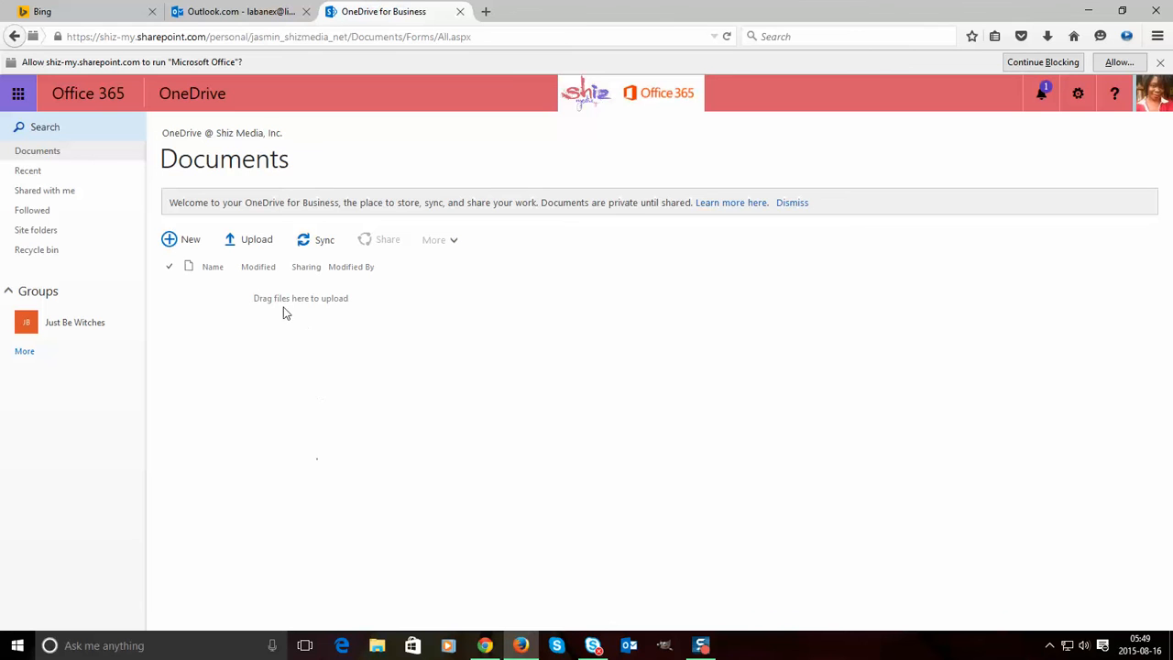
click(189, 248)
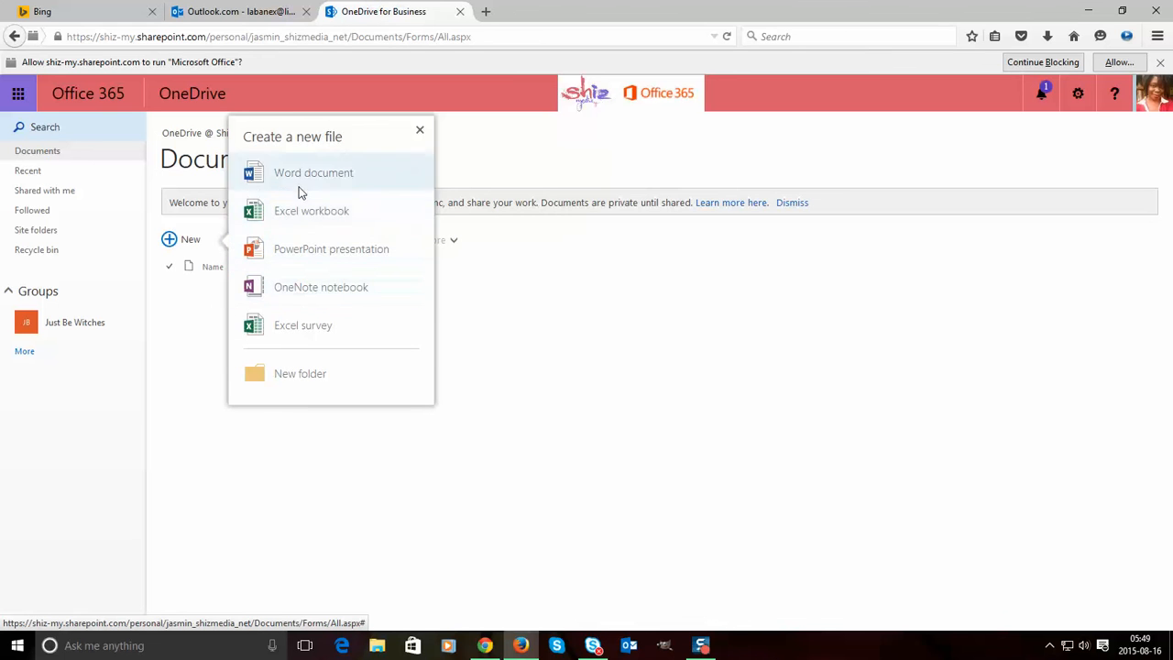
click(521, 345)
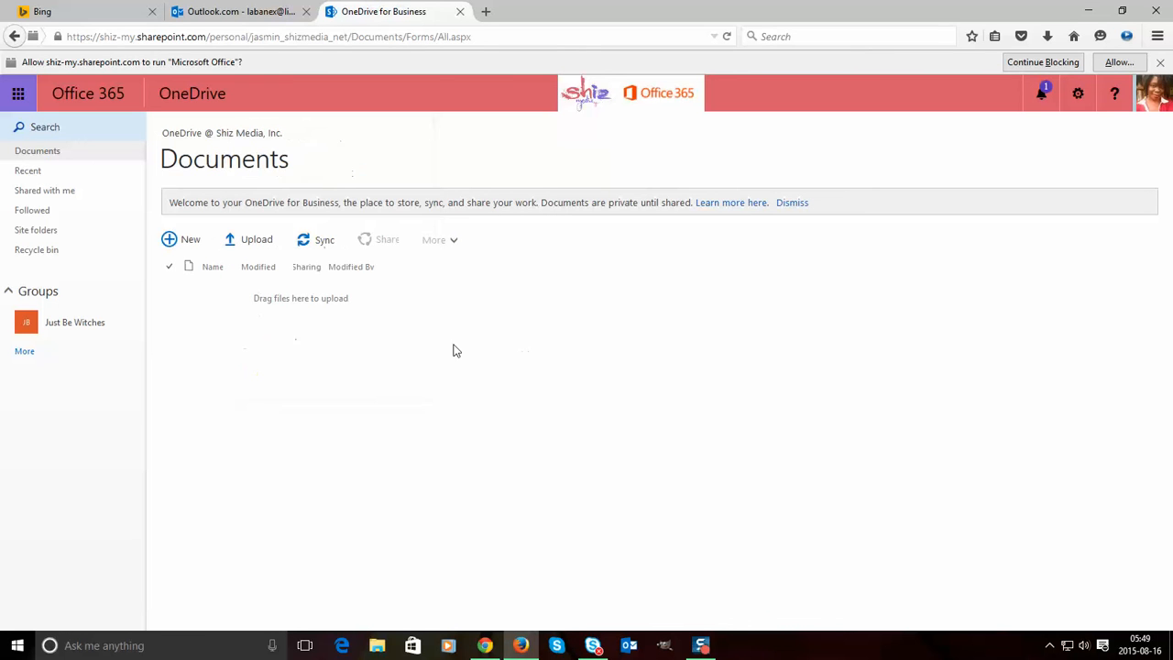
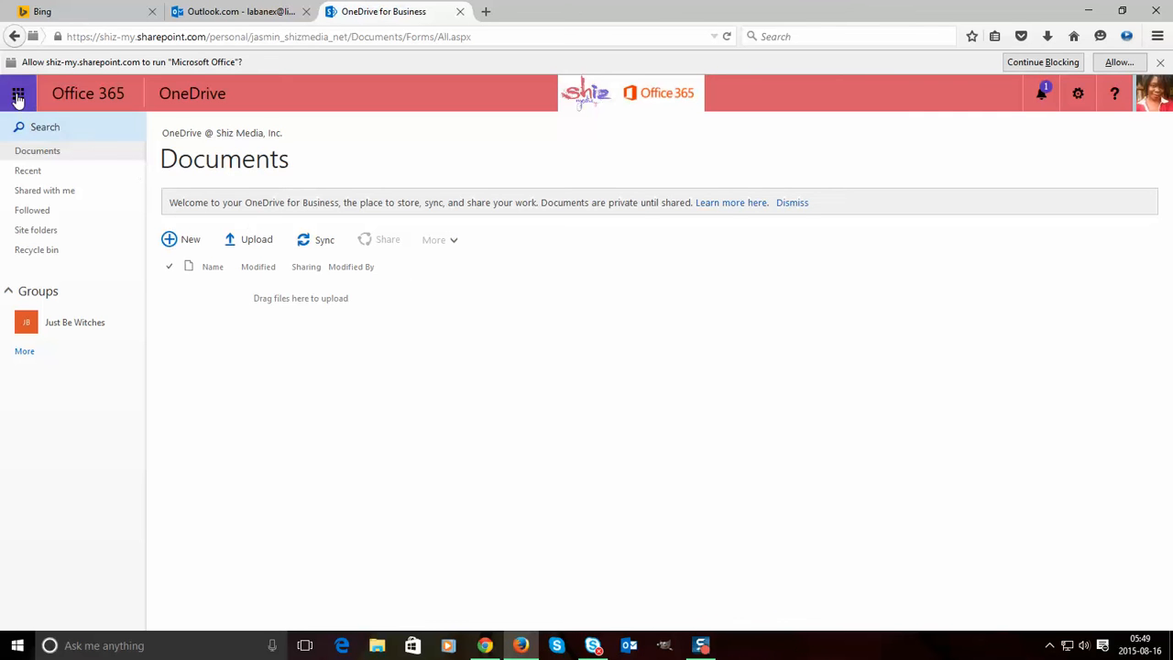
- Show the Office 365 app tiles over the empty OneDrive Documents library
click(19, 96)
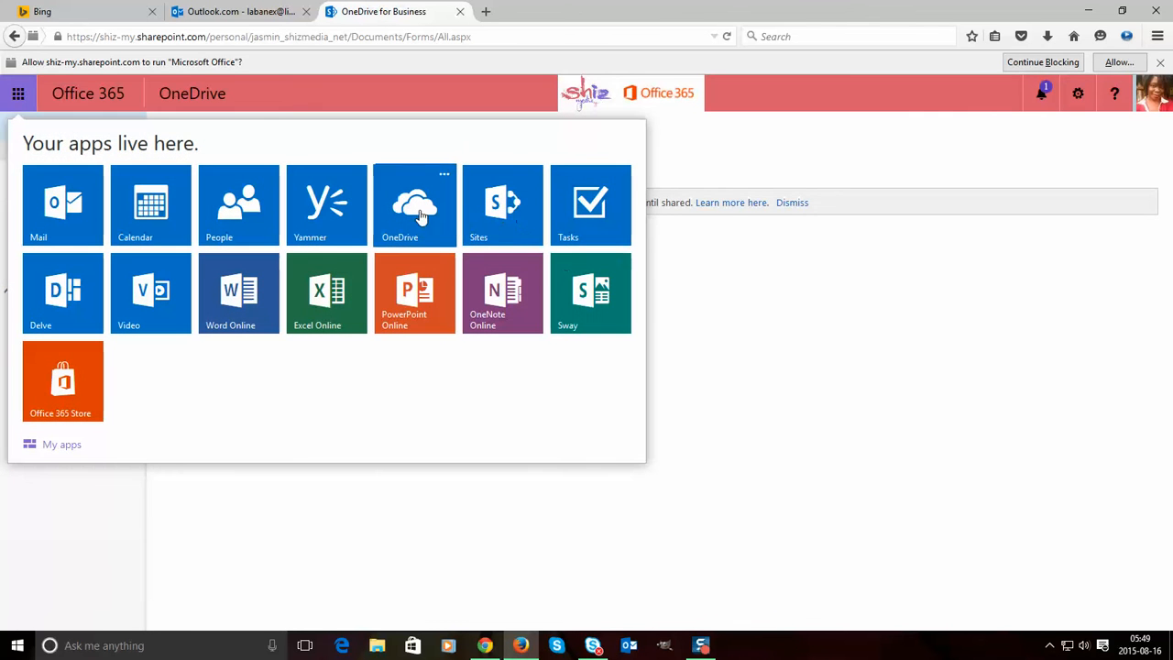
- Open the Team Site from Sites, try the access-denied Double Shot project, and return
click(510, 221)
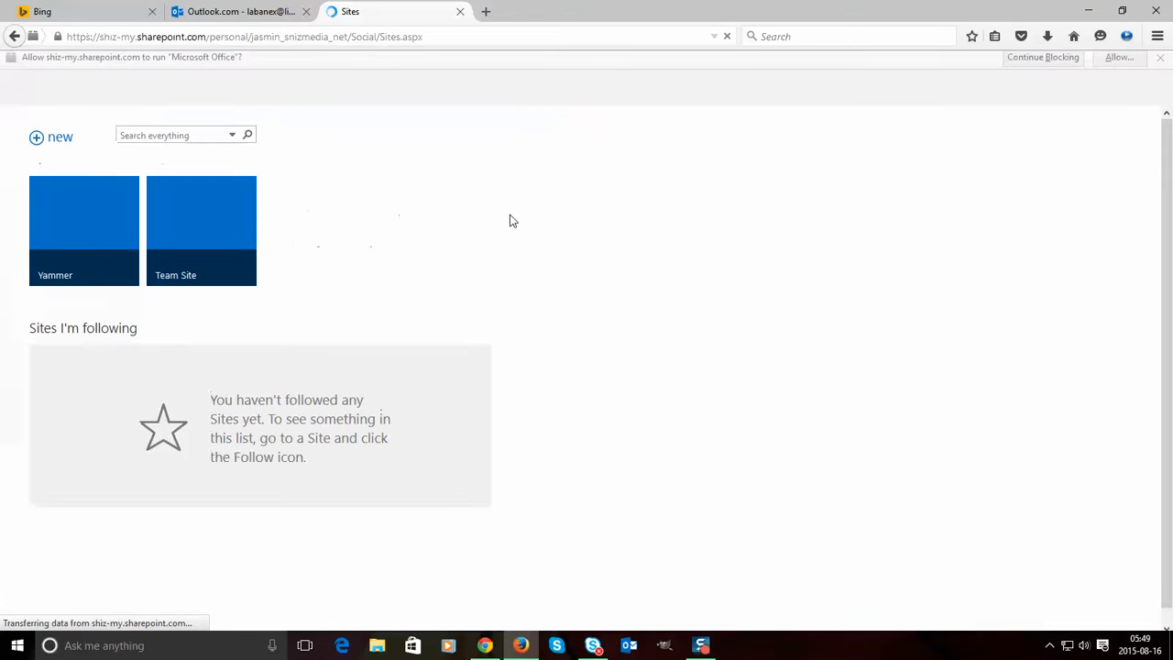
click(215, 238)
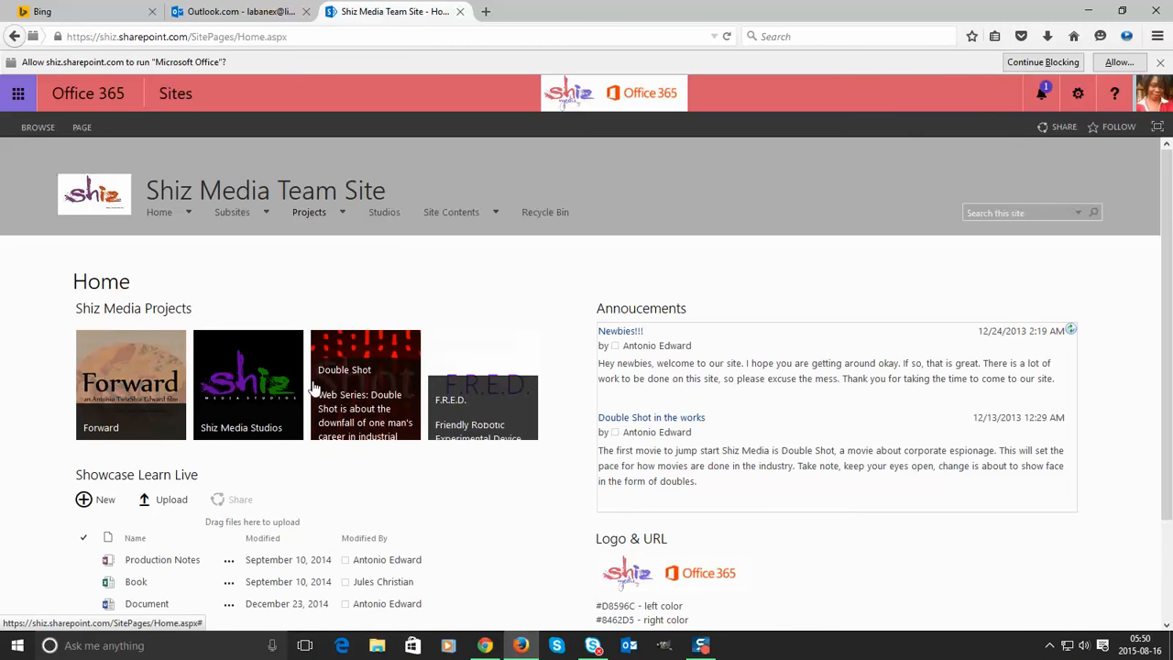
mouse_move(320, 214)
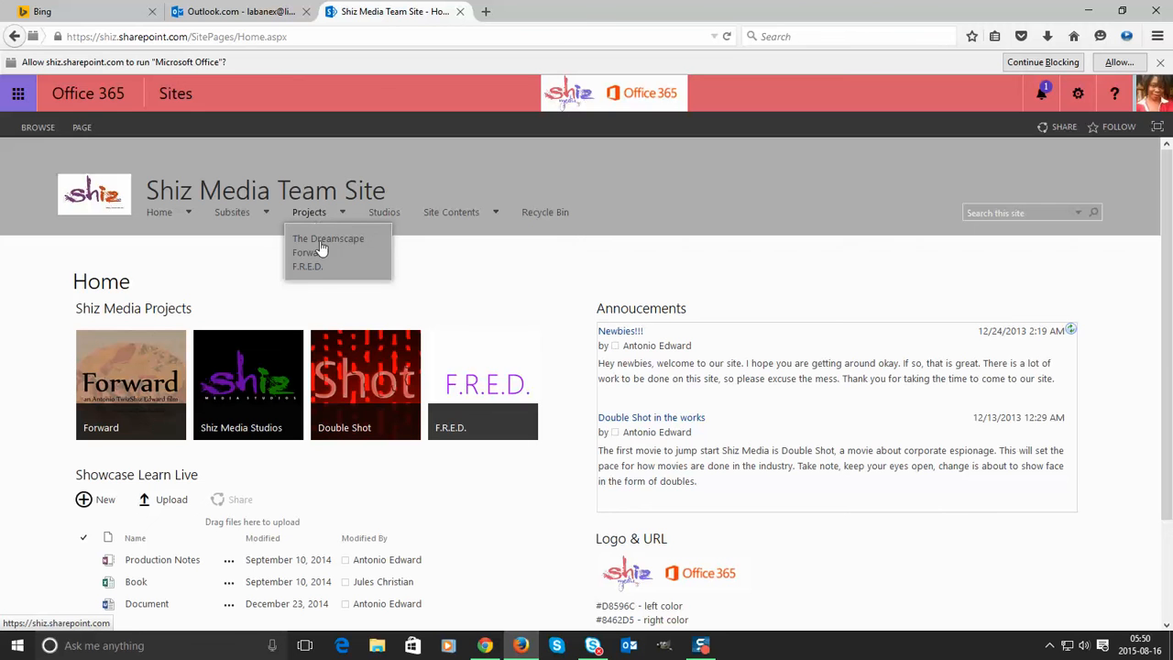
mouse_move(484, 407)
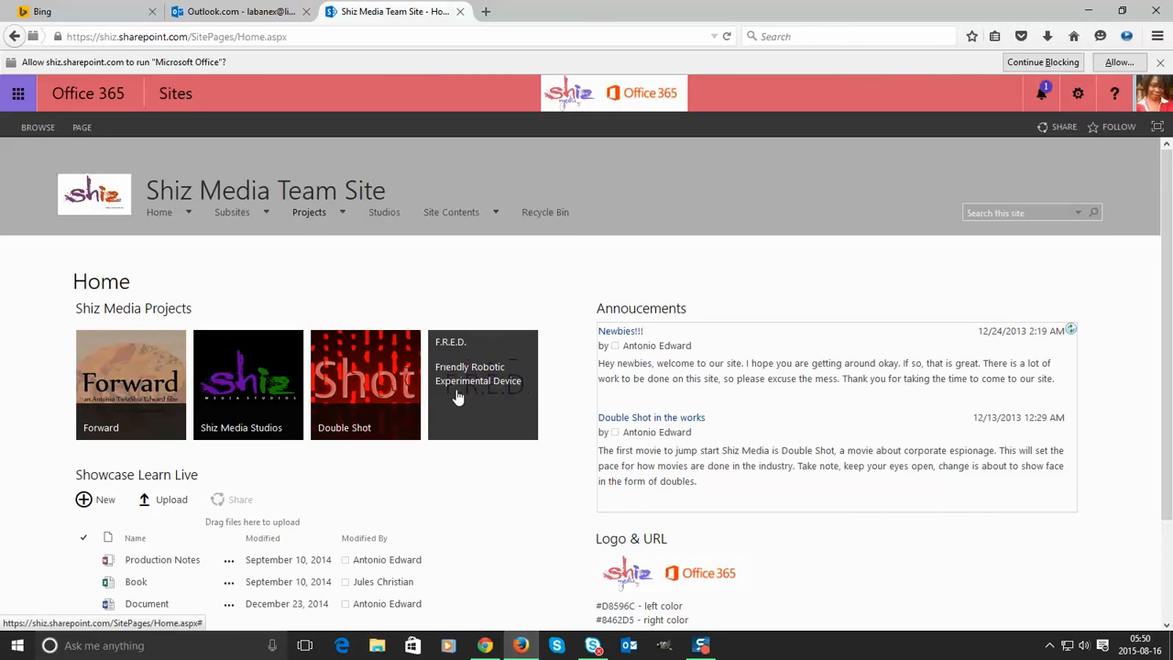
click(385, 395)
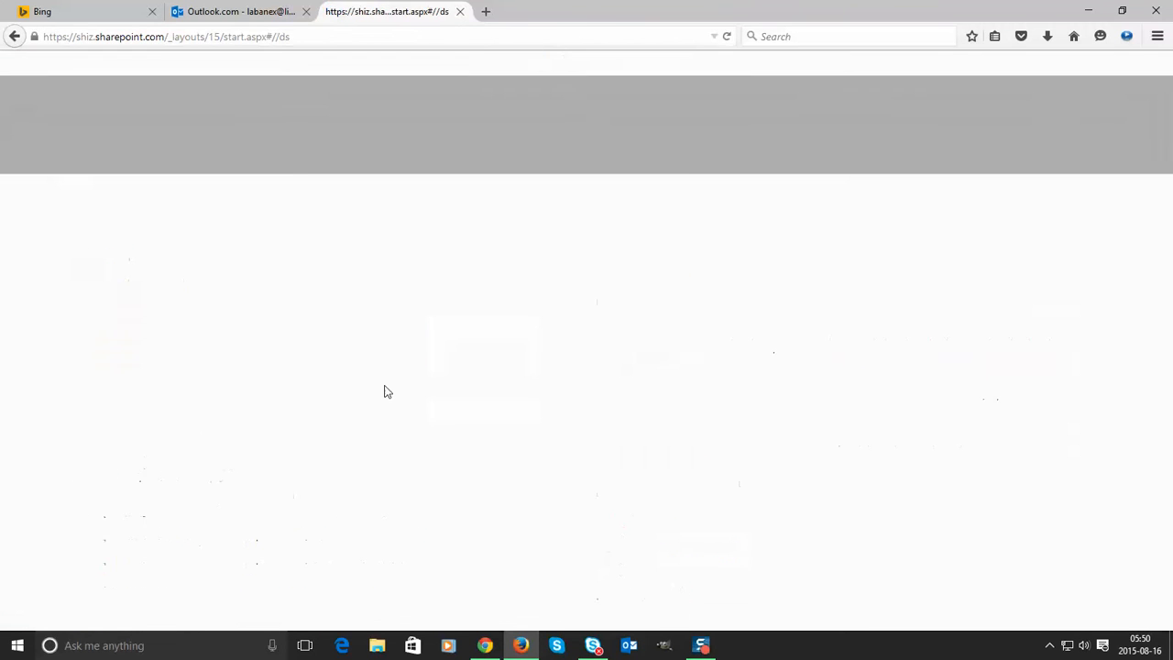
click(14, 35)
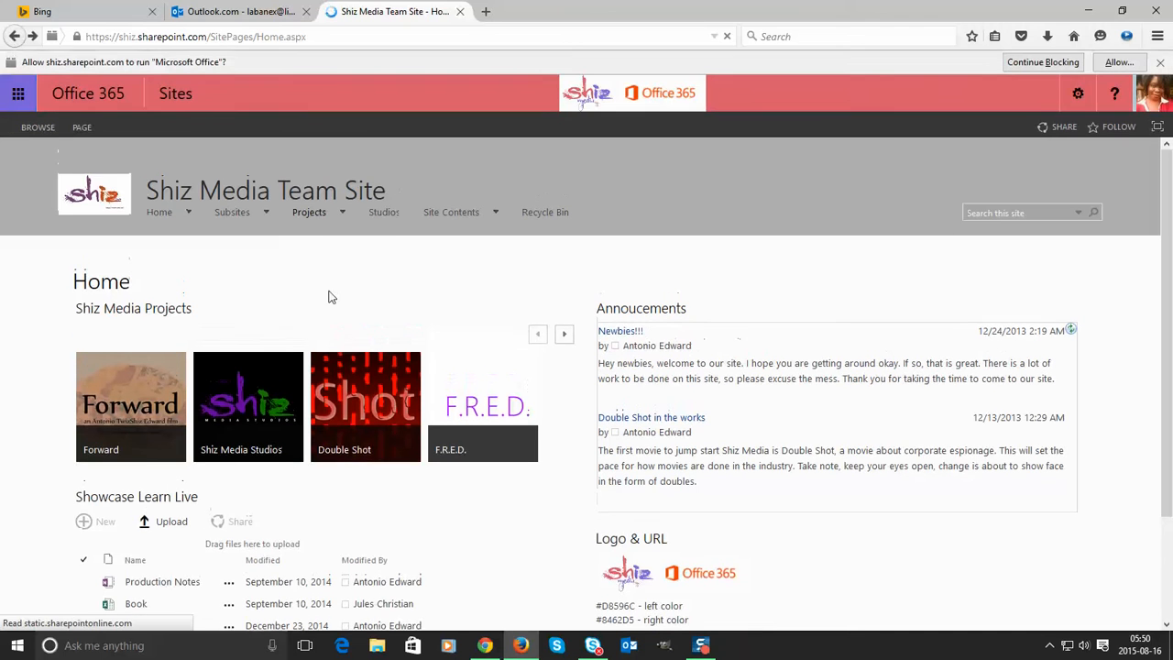
mouse_move(311, 216)
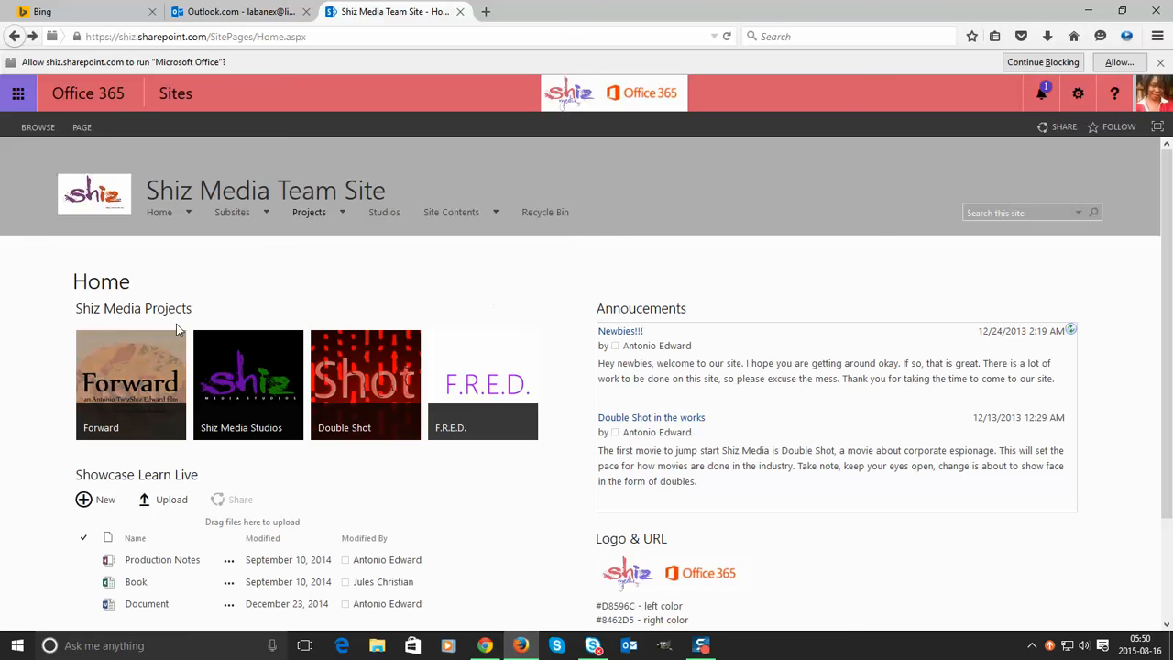
- Open the Forward project site and scroll through its home page
click(158, 353)
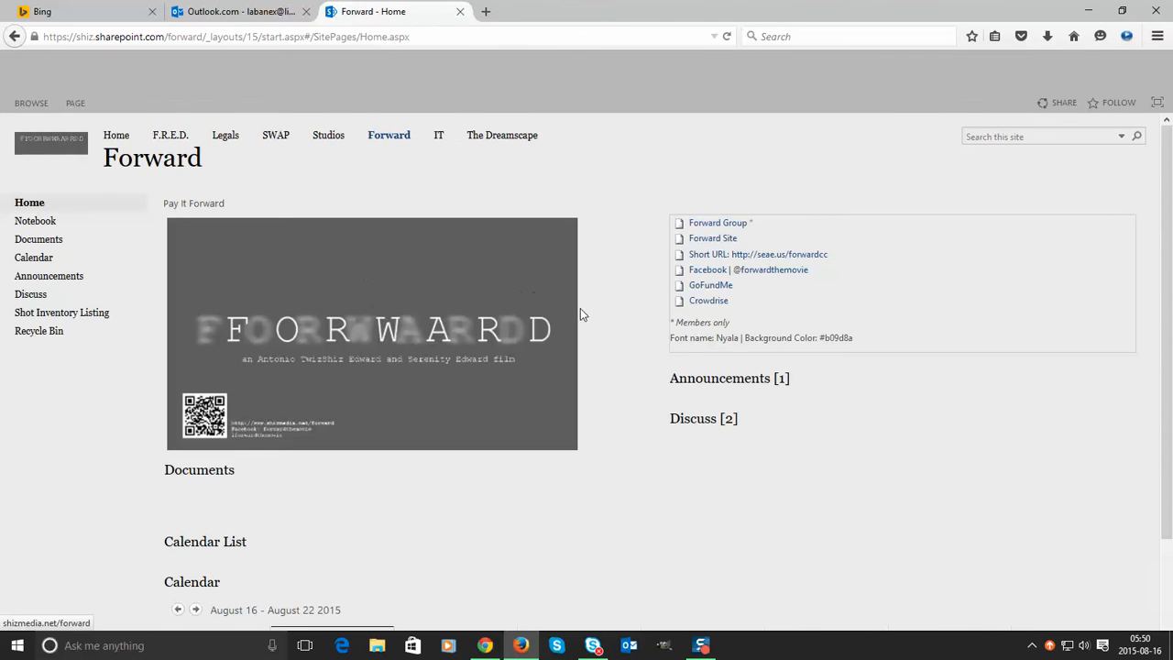
scroll(587, 309, down, 3)
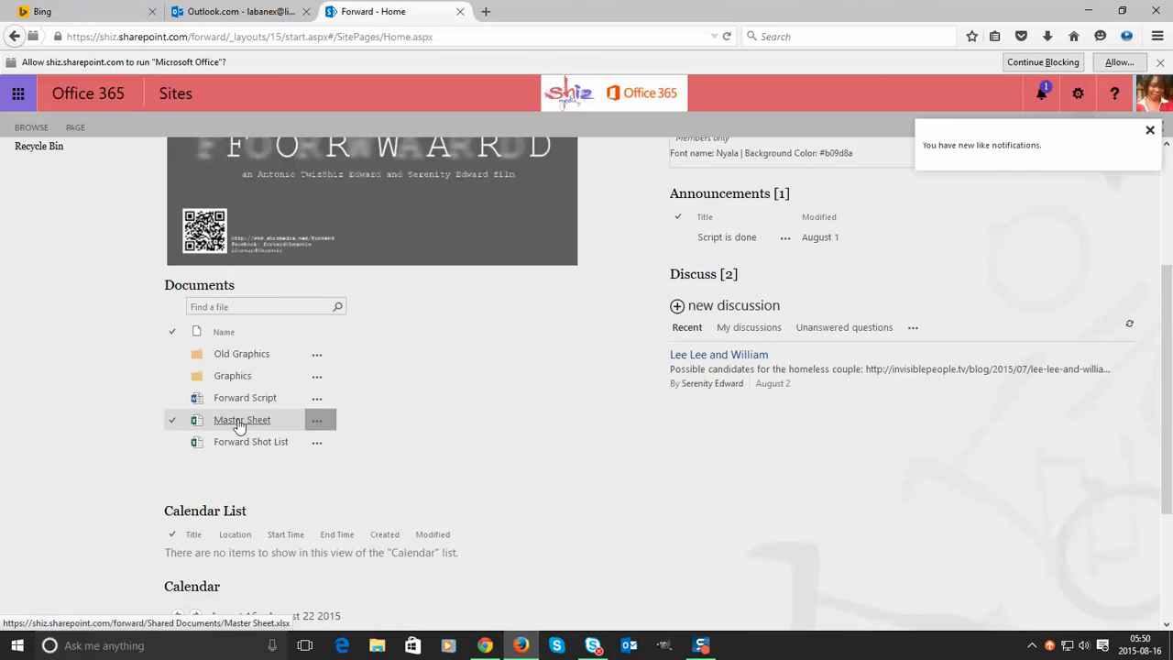
scroll(759, 336, up, 1)
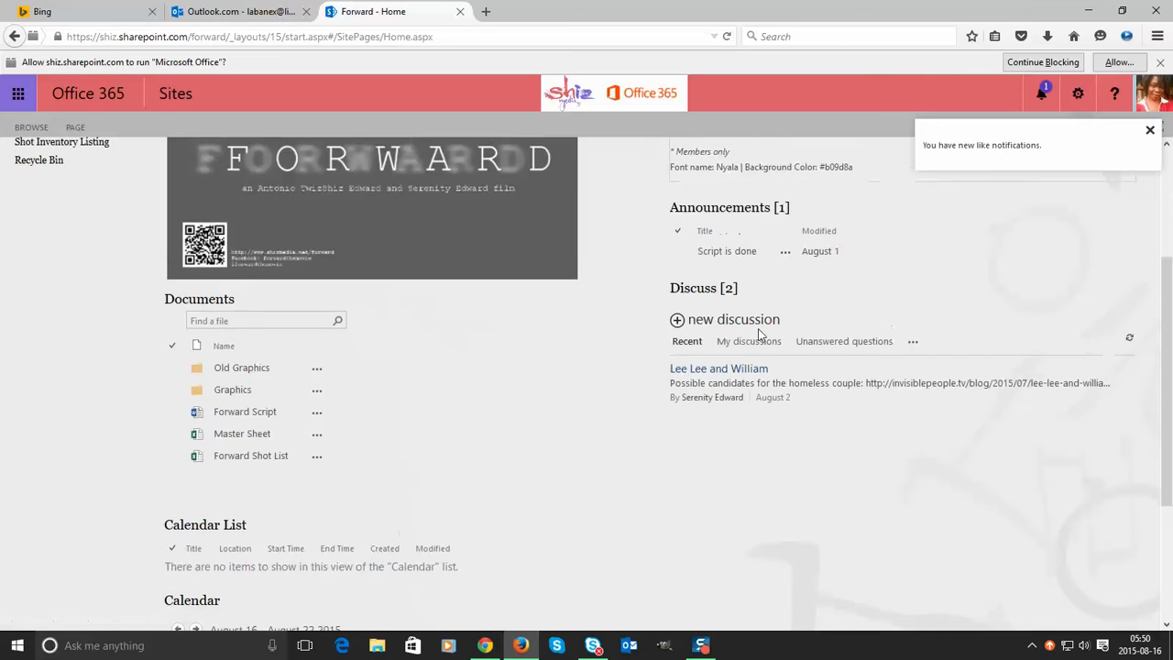
scroll(759, 335, up, 3)
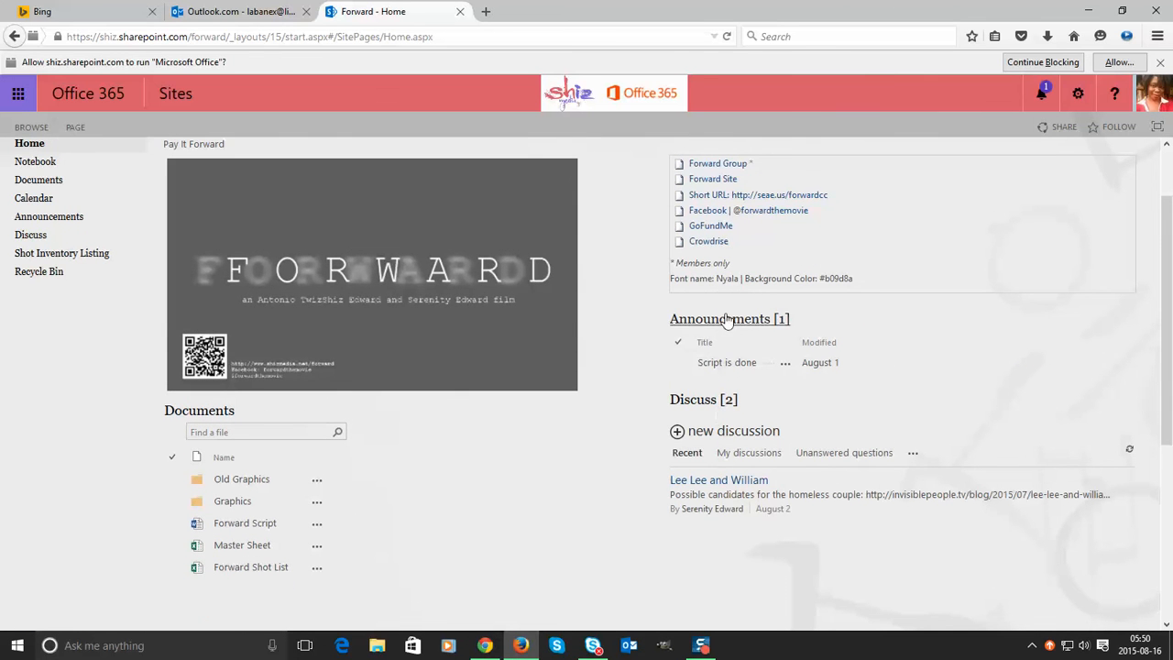
scroll(851, 408, down, 2)
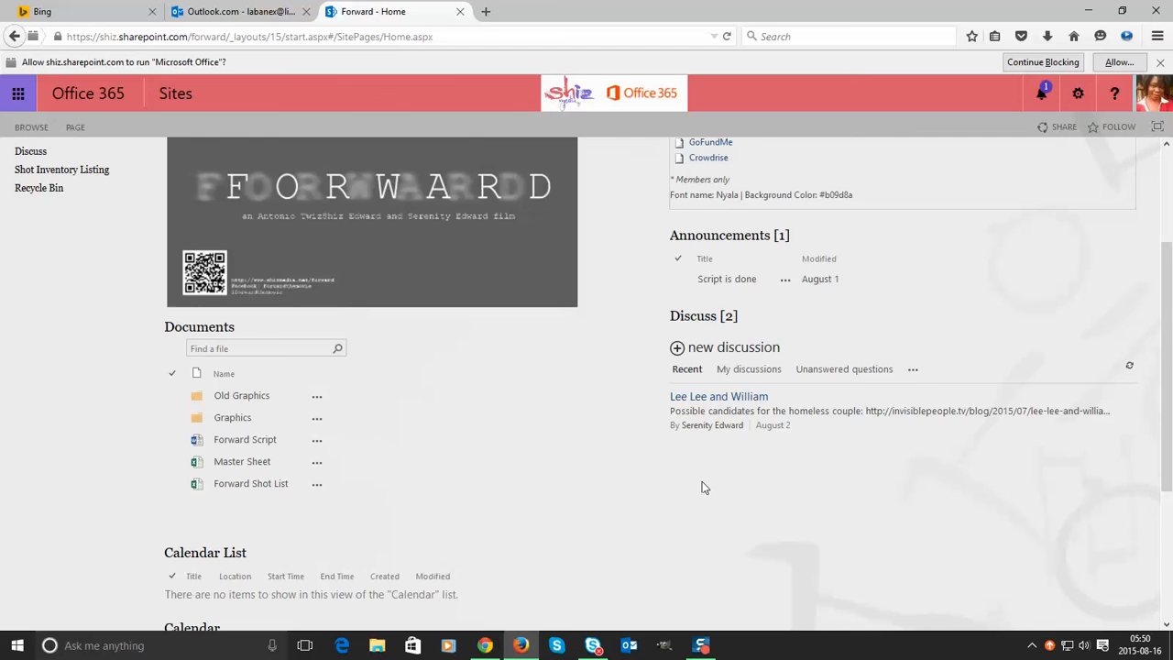
scroll(703, 484, down, 5)
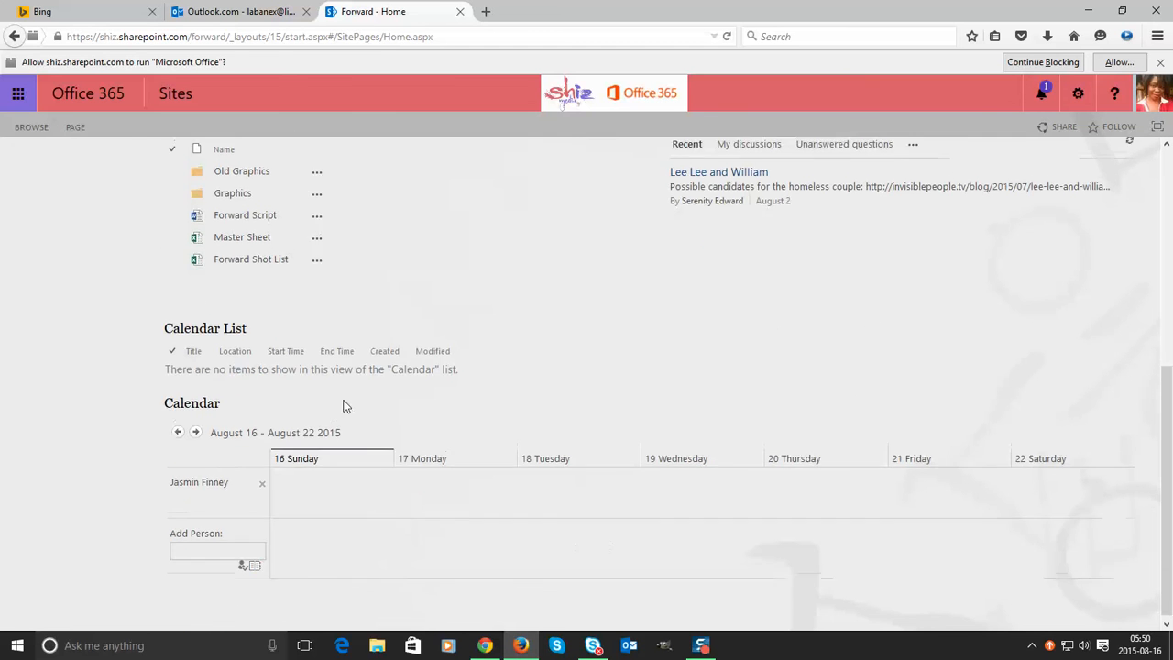
scroll(343, 403, up, 8)
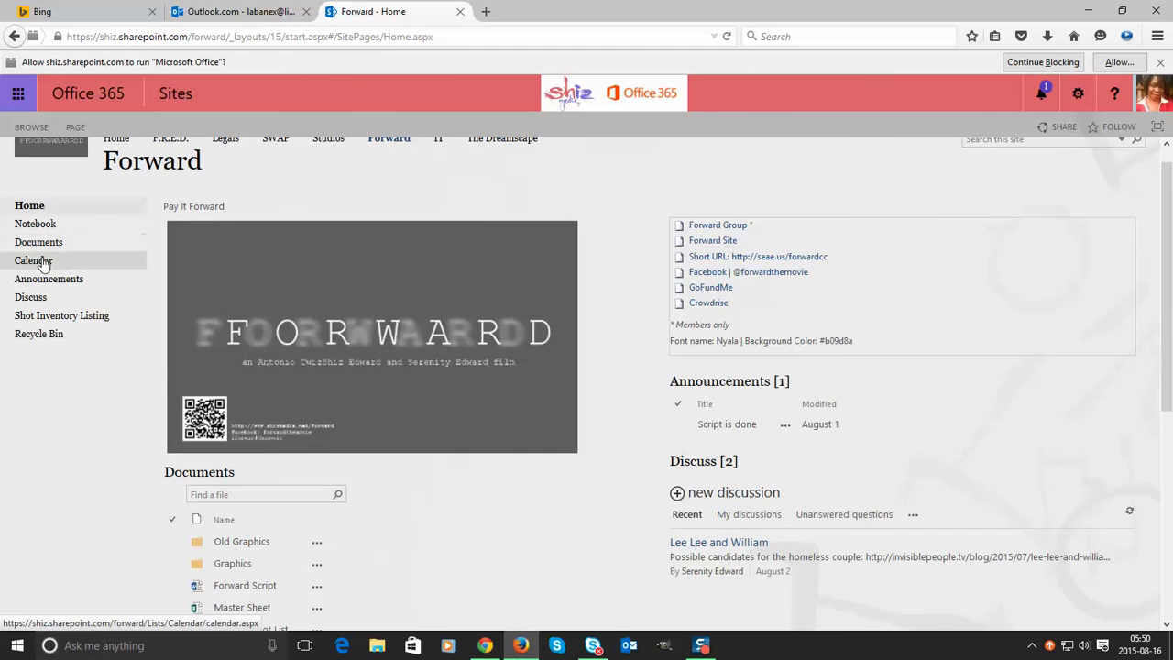
- Show the Forward site's Calendar for the week of August 16–22, 2015
click(39, 260)
scroll(581, 398, down, 3)
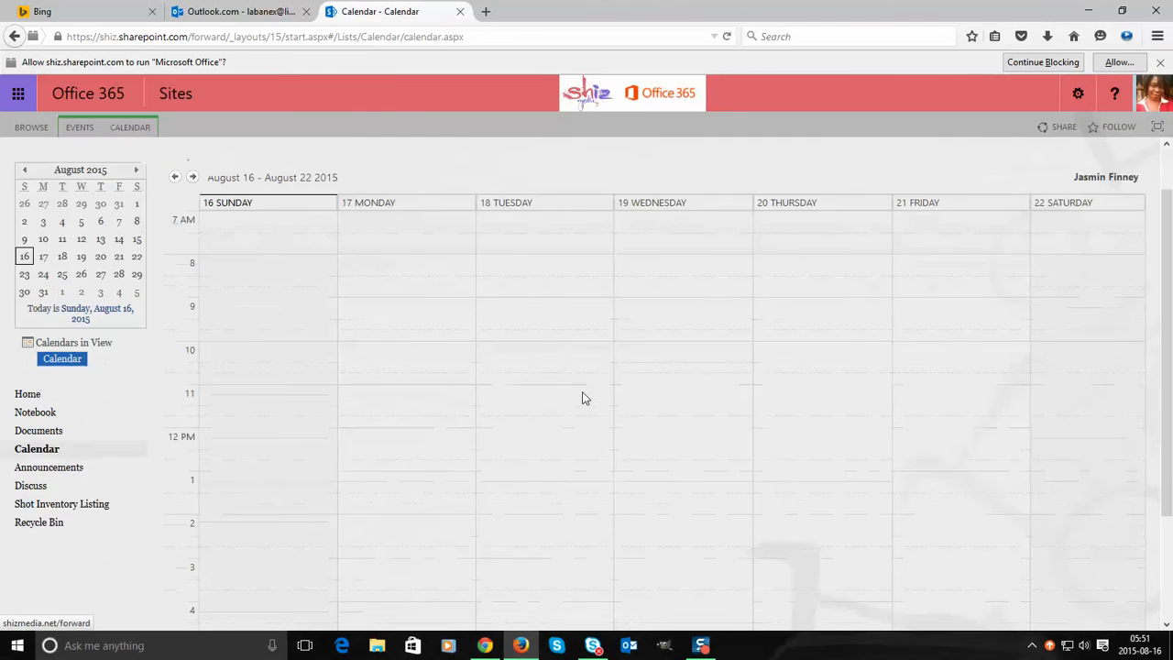
scroll(590, 383, up, 3)
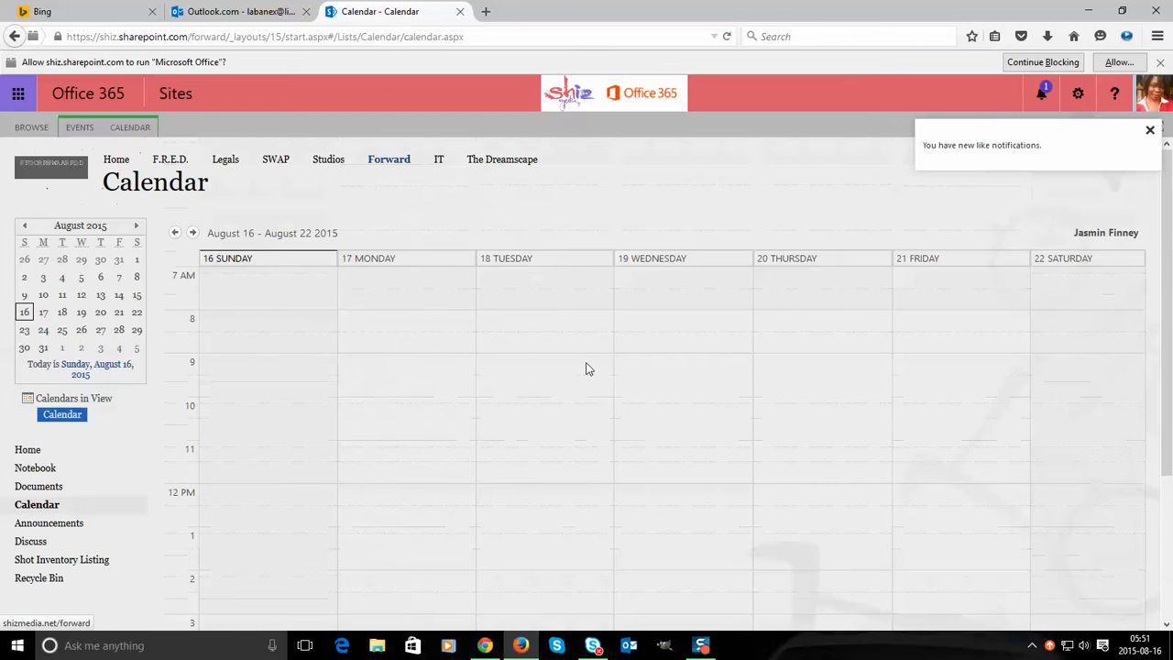
- Go to the Tasks app from the Office 365 app list
click(289, 7)
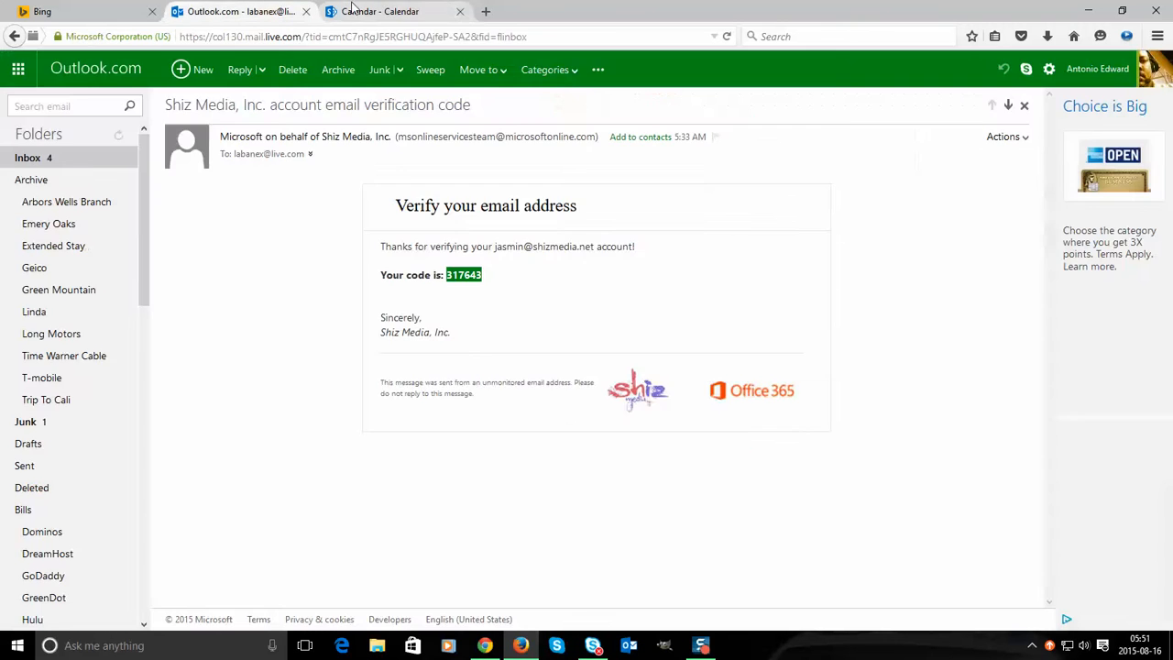
click(381, 11)
click(16, 94)
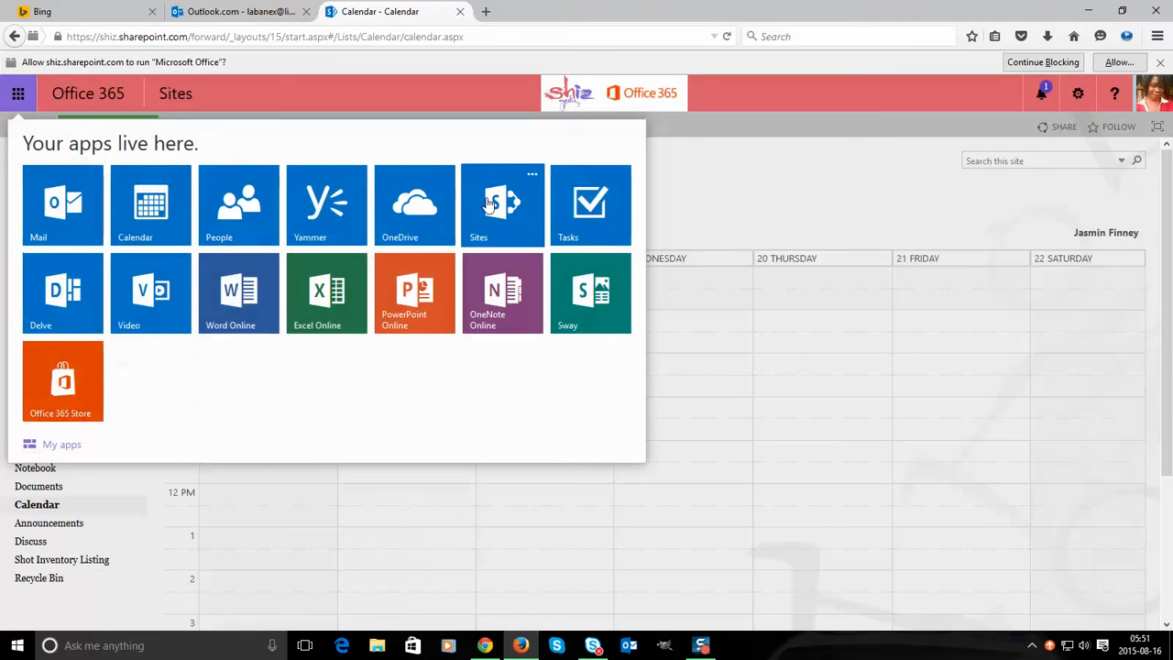
click(562, 215)
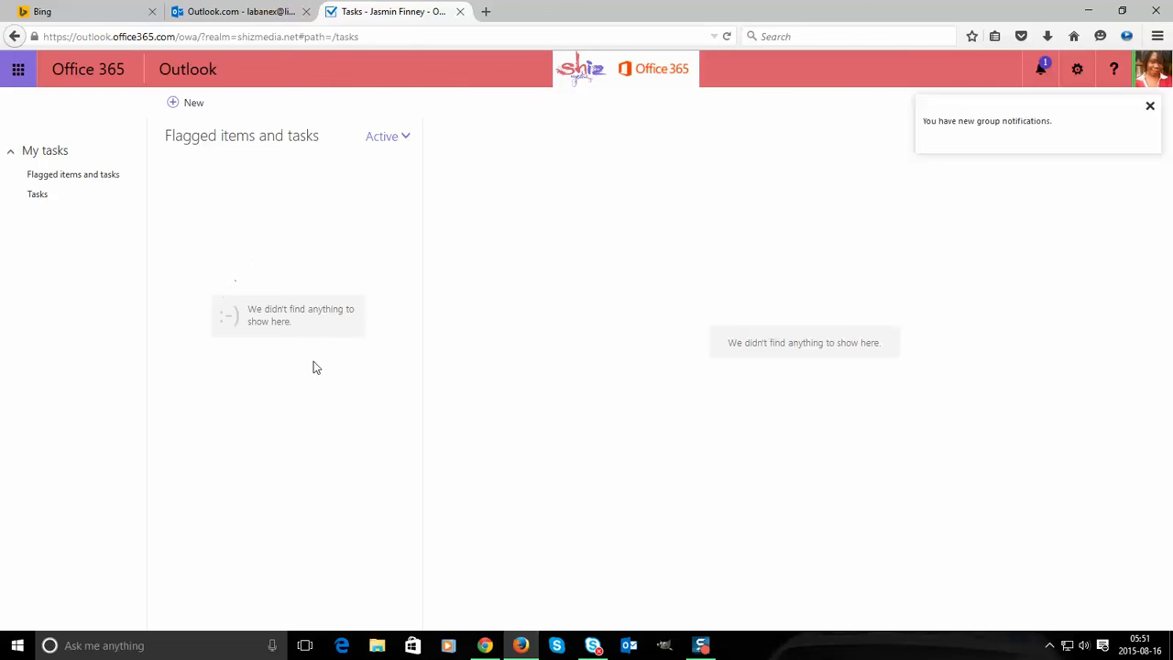
- Start a new task, look at the due date and extra fields, then discard it
click(193, 103)
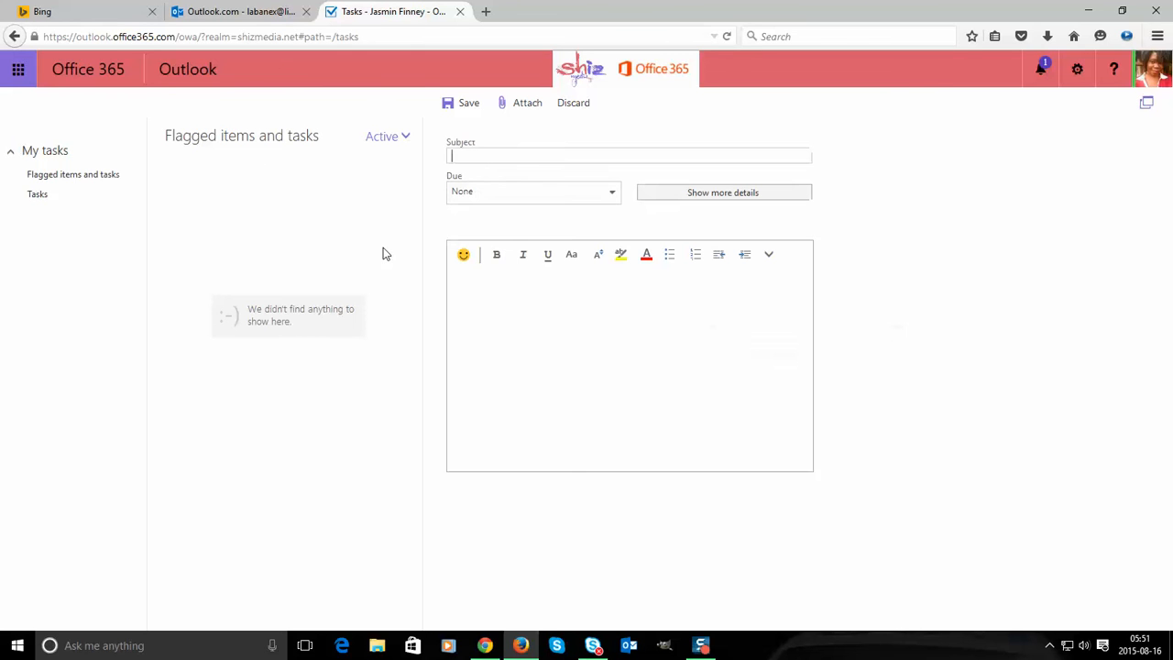
click(482, 194)
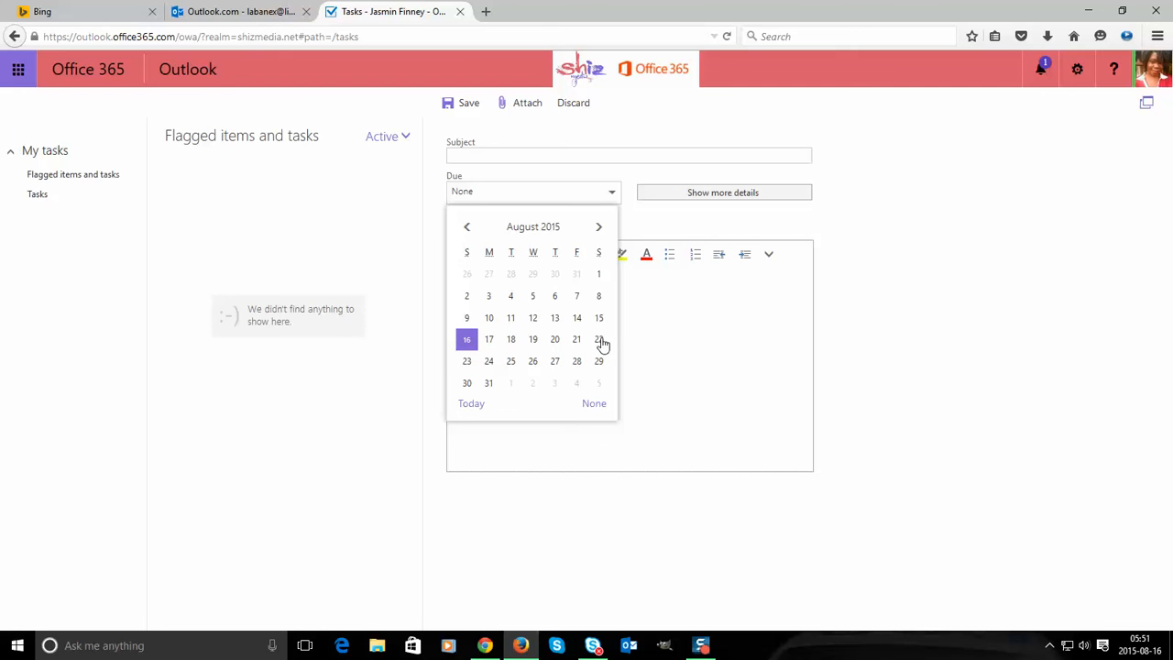
click(951, 231)
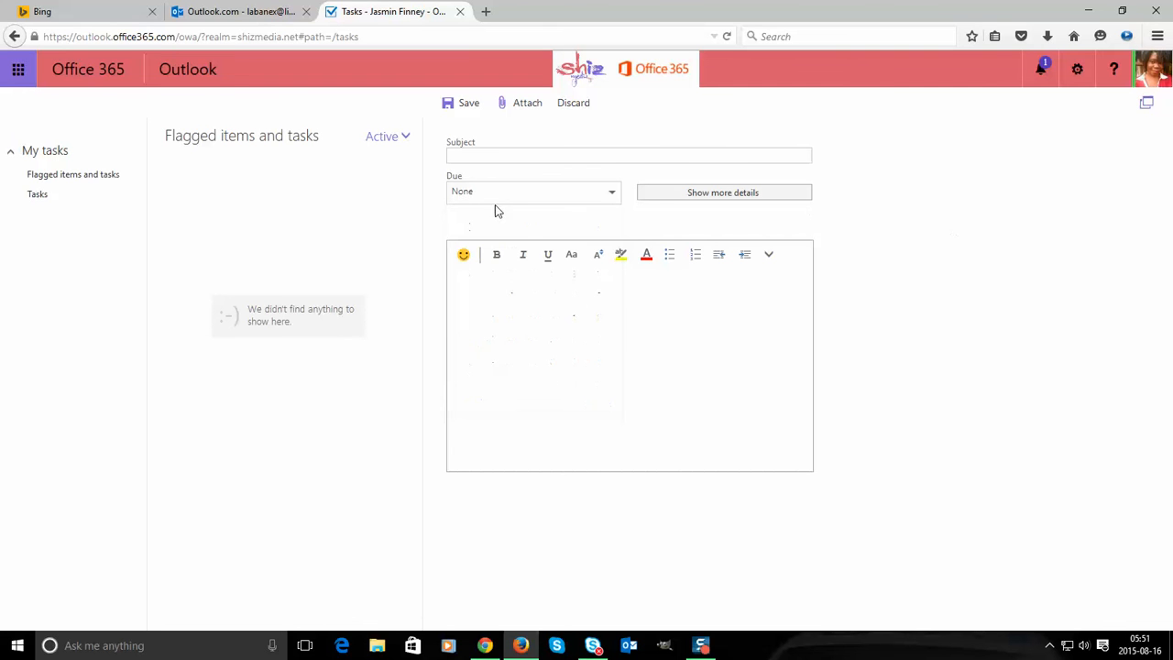
click(722, 195)
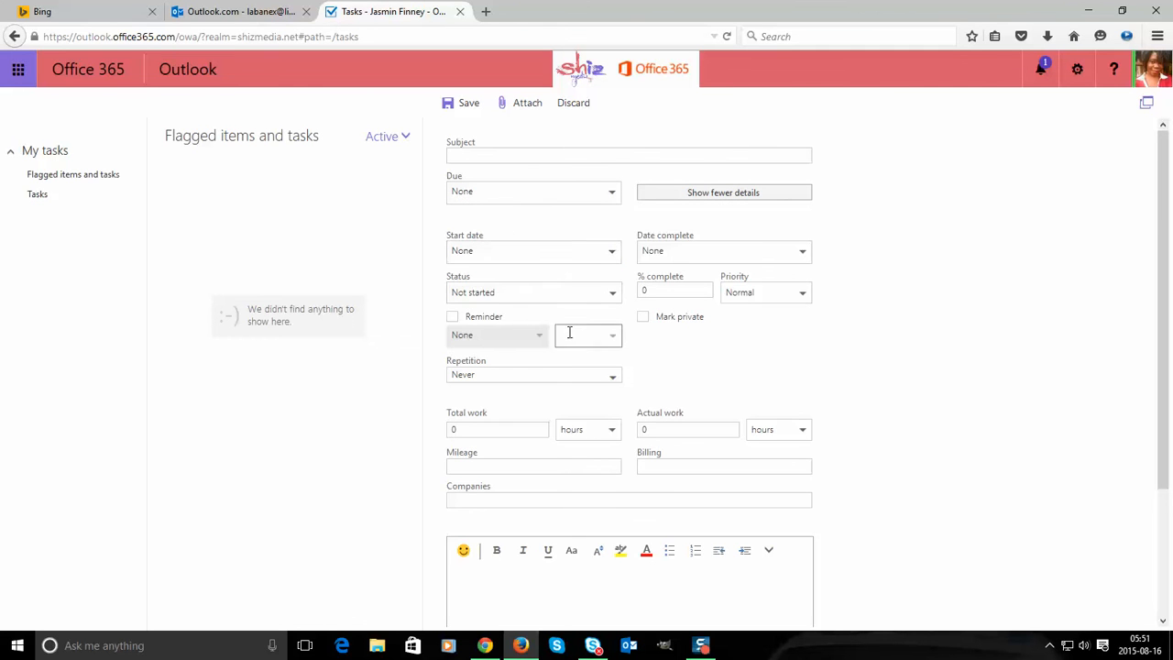
scroll(598, 446, down, 3)
click(587, 436)
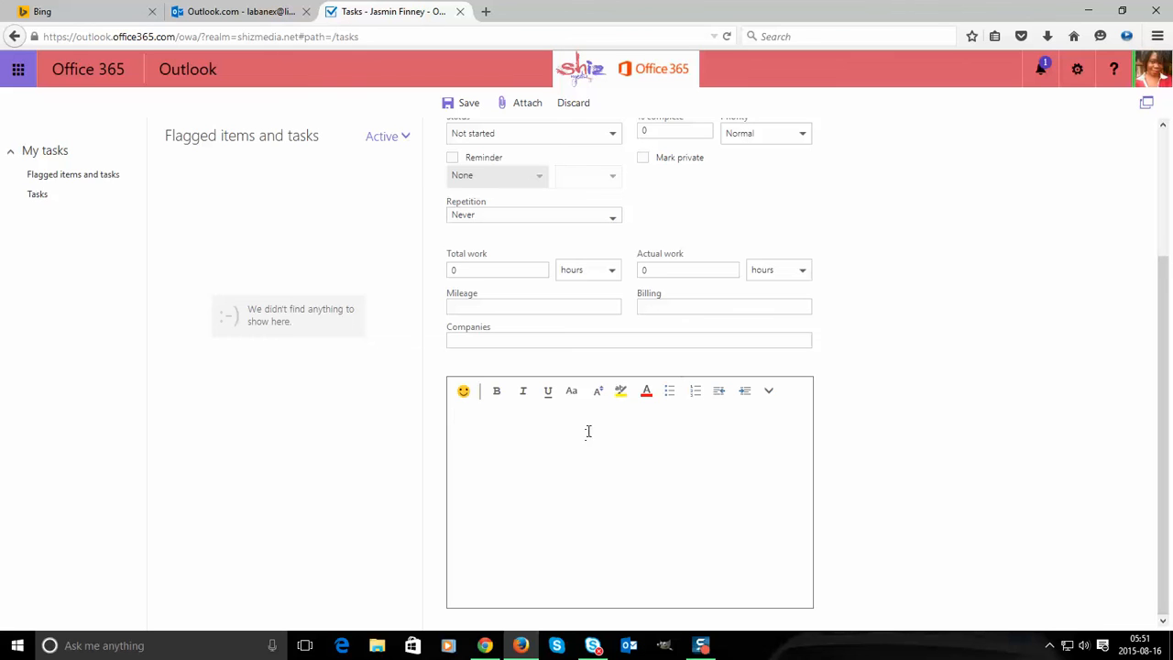
scroll(615, 296, up, 2)
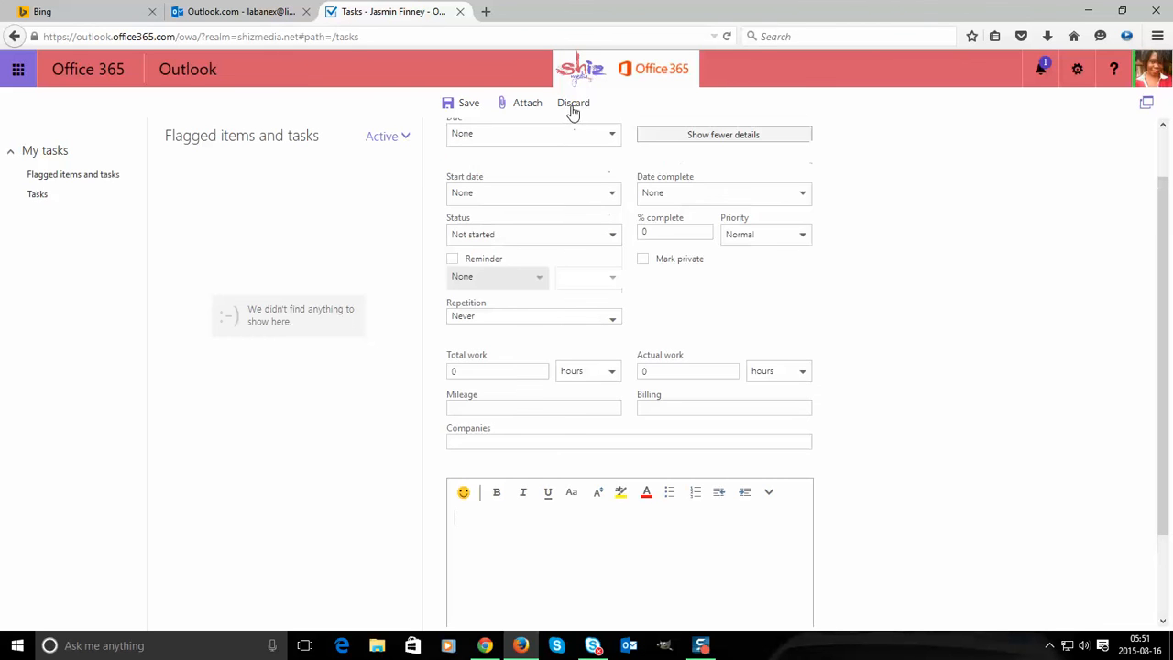
click(571, 108)
click(586, 375)
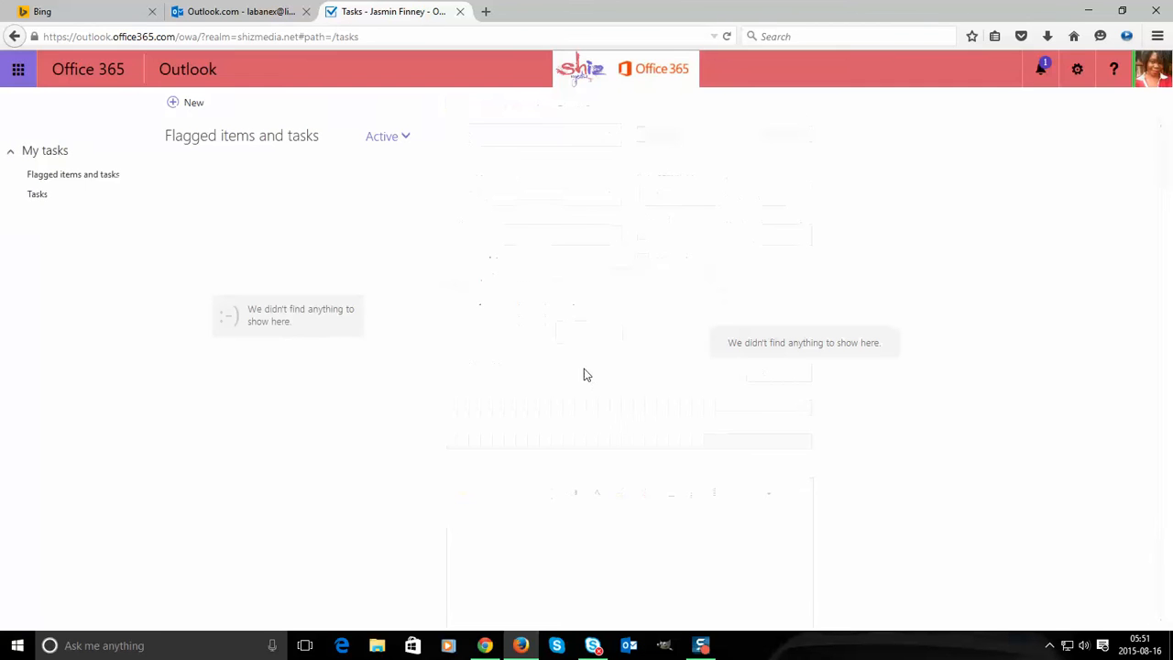
- Open Delve, browse popular documents like Forward Shot List, and bring up the apps list
click(20, 71)
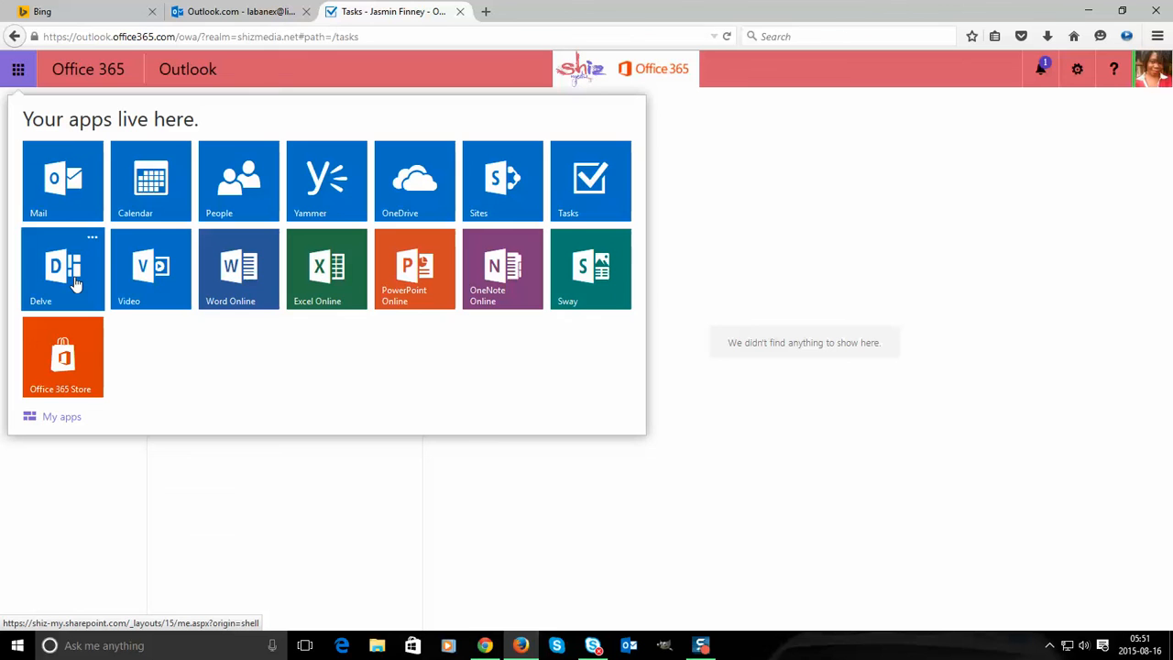
click(76, 284)
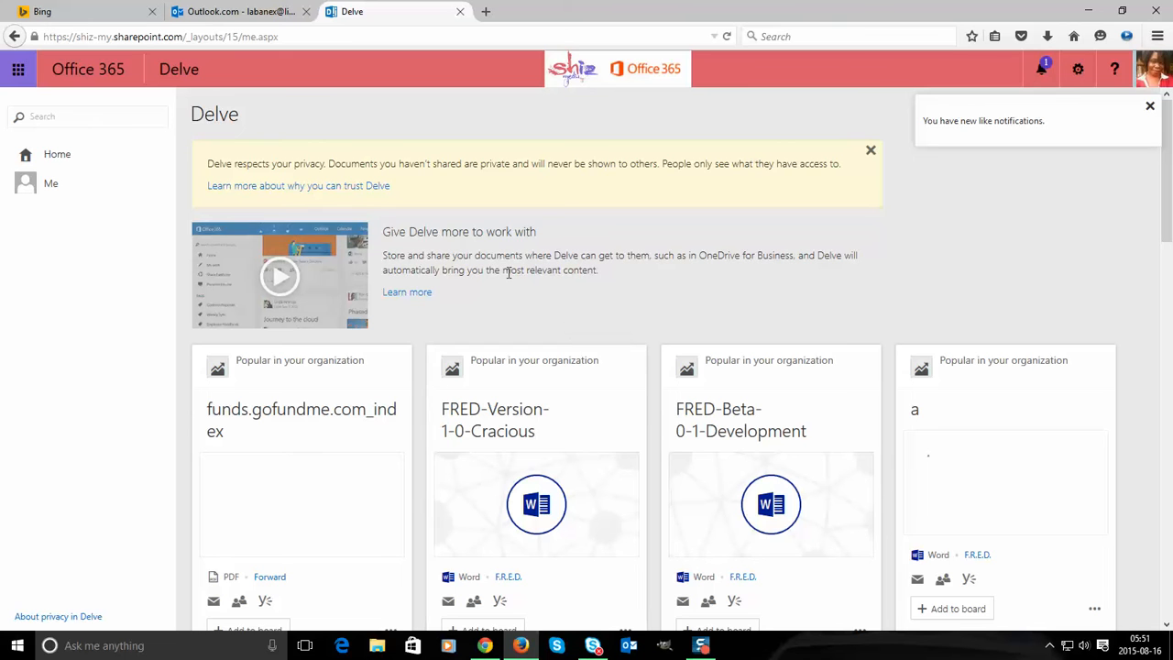
scroll(641, 406, down, 2)
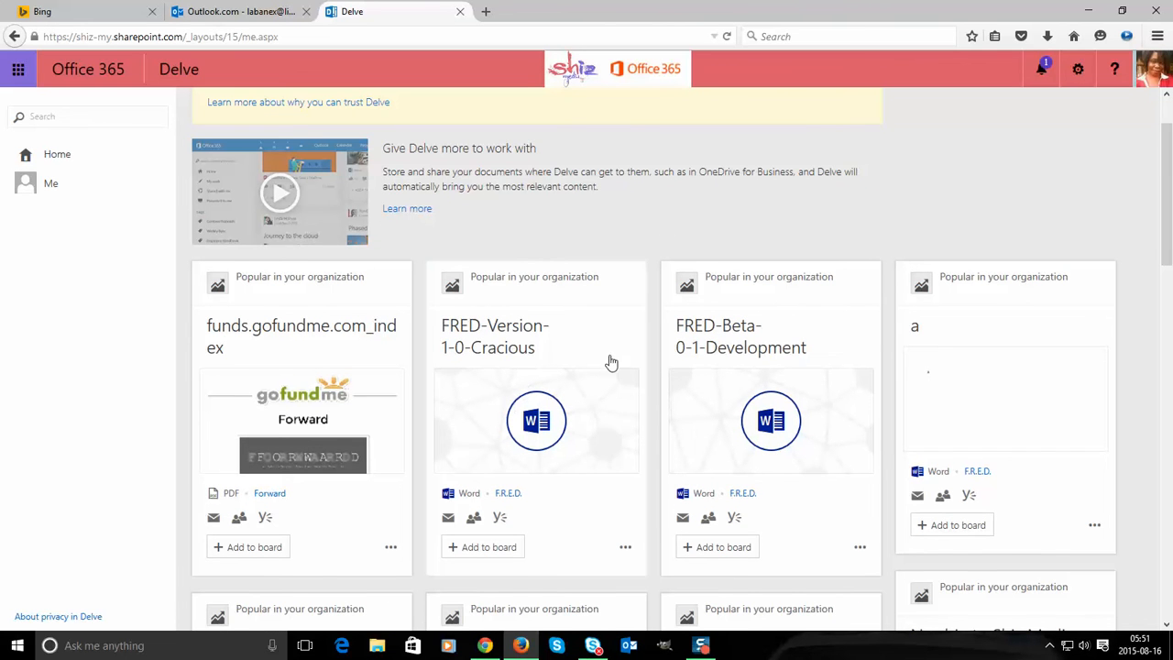
scroll(605, 366, down, 3)
scroll(795, 366, down, 3)
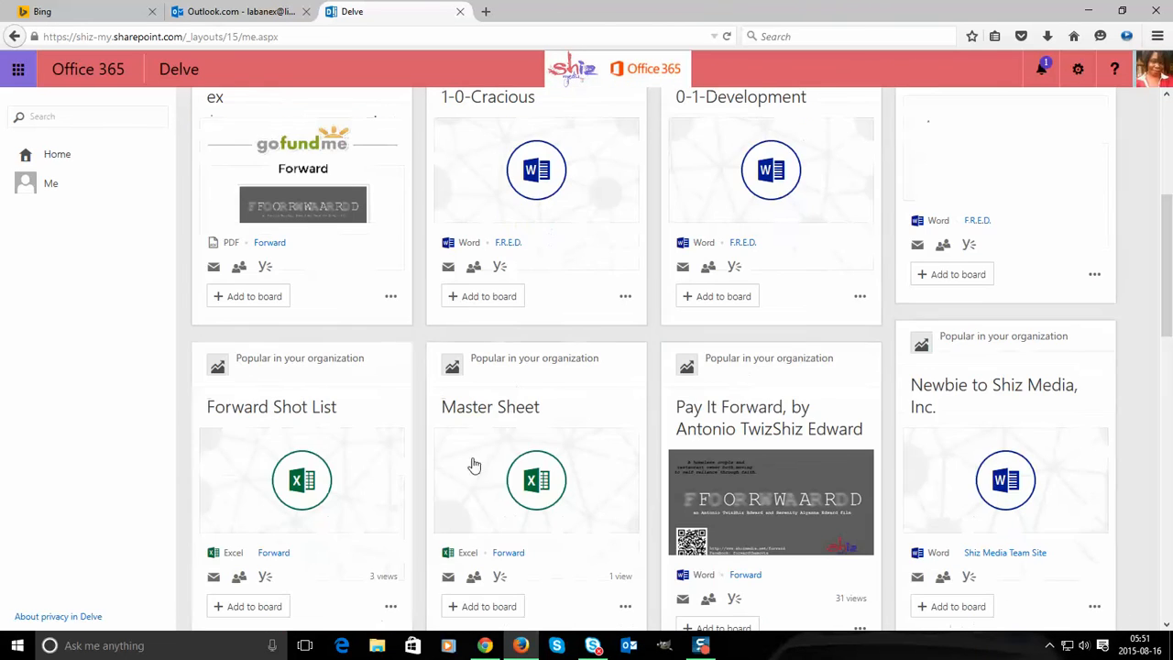
scroll(394, 440, down, 4)
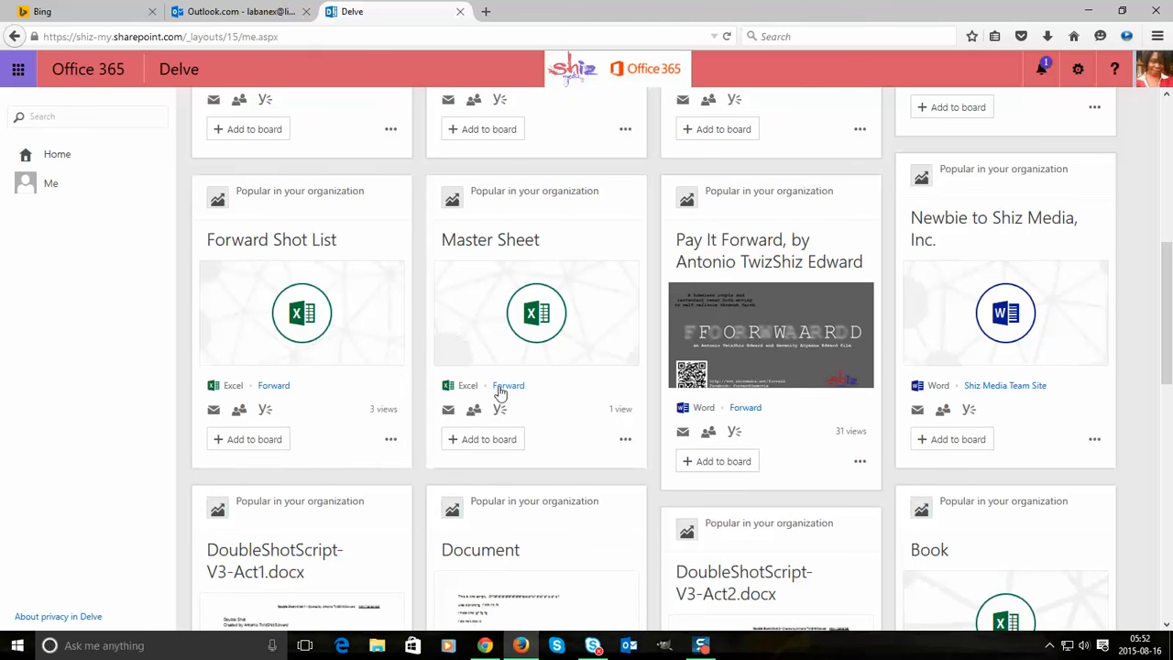
scroll(428, 371, up, 2)
scroll(429, 371, up, 9)
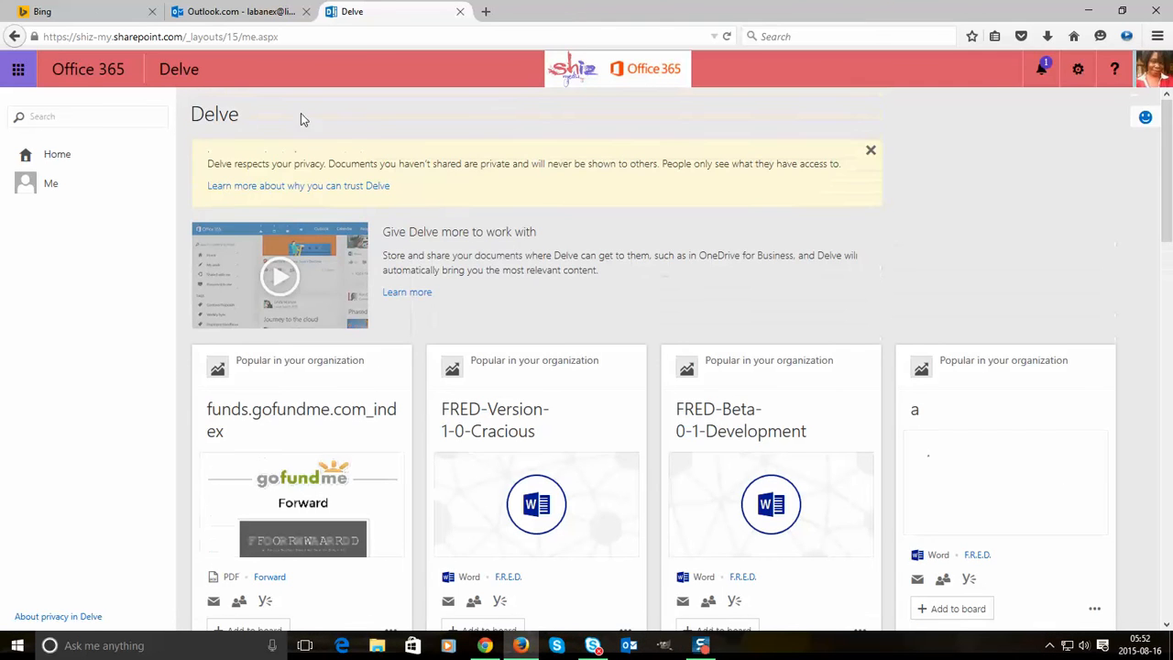
click(17, 69)
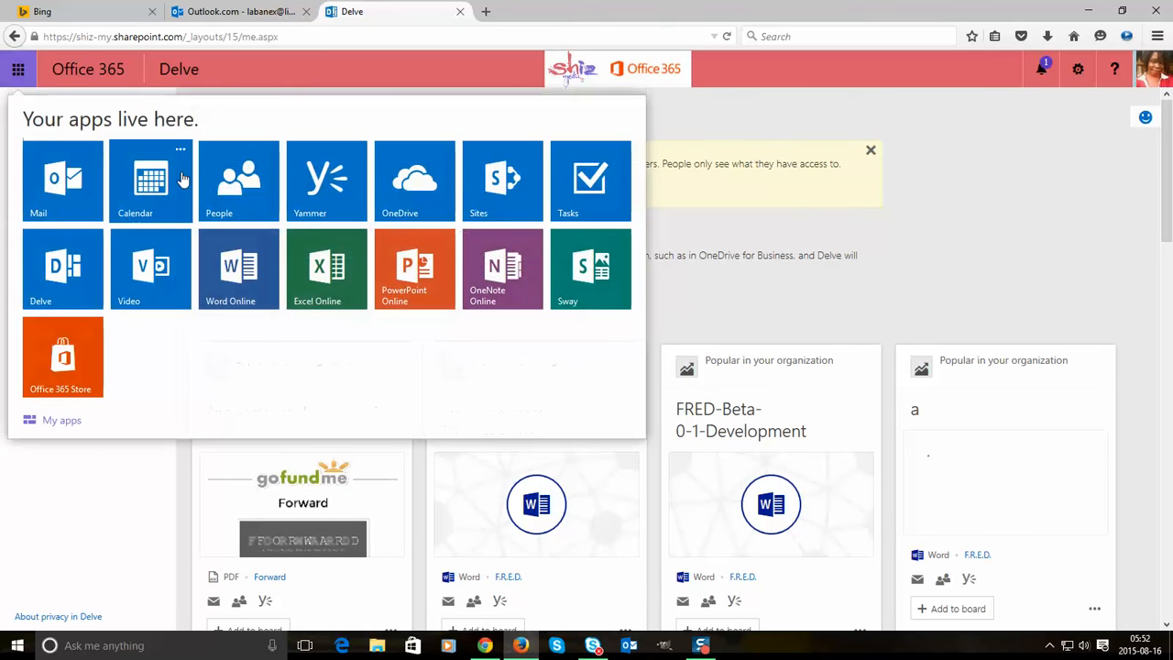
- Open the Video portal with the Double Shot Pre-Production Trailer, then show the apps list again
click(150, 272)
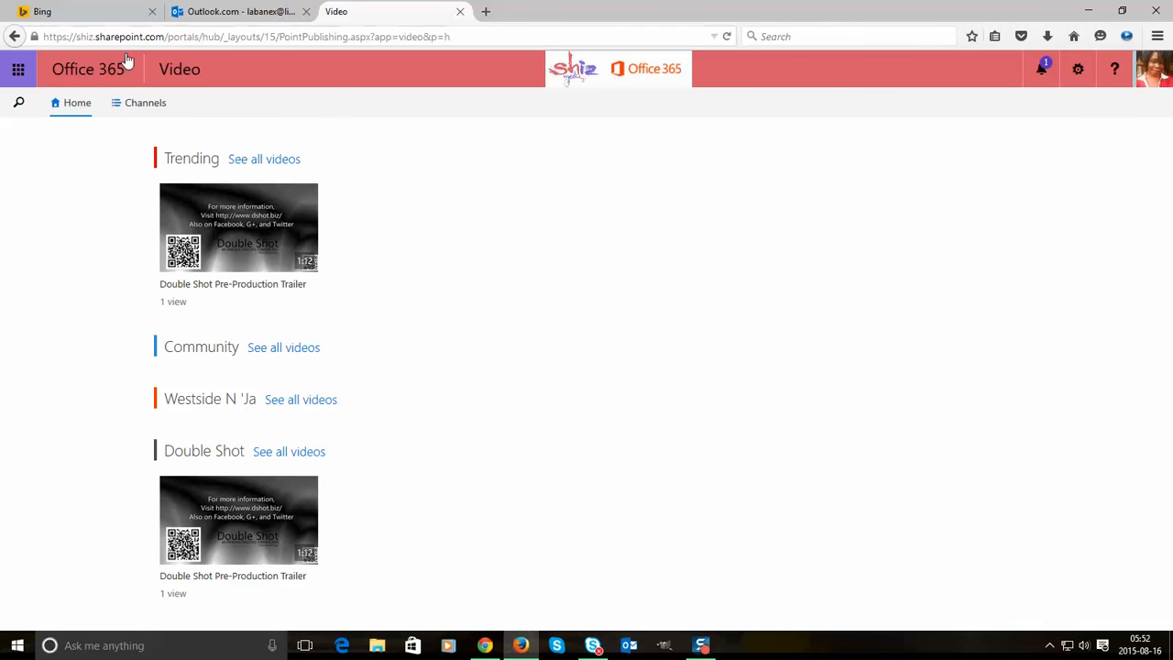
click(22, 71)
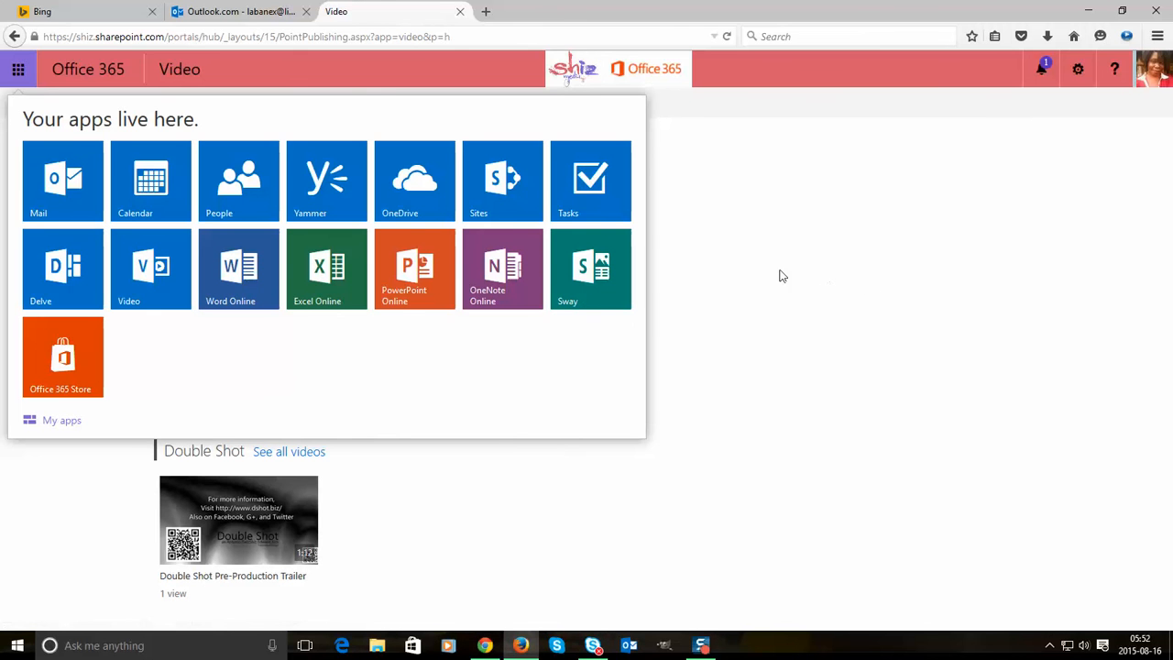
- Go to the Sites page, then open your About me profile from the account menu
click(502, 215)
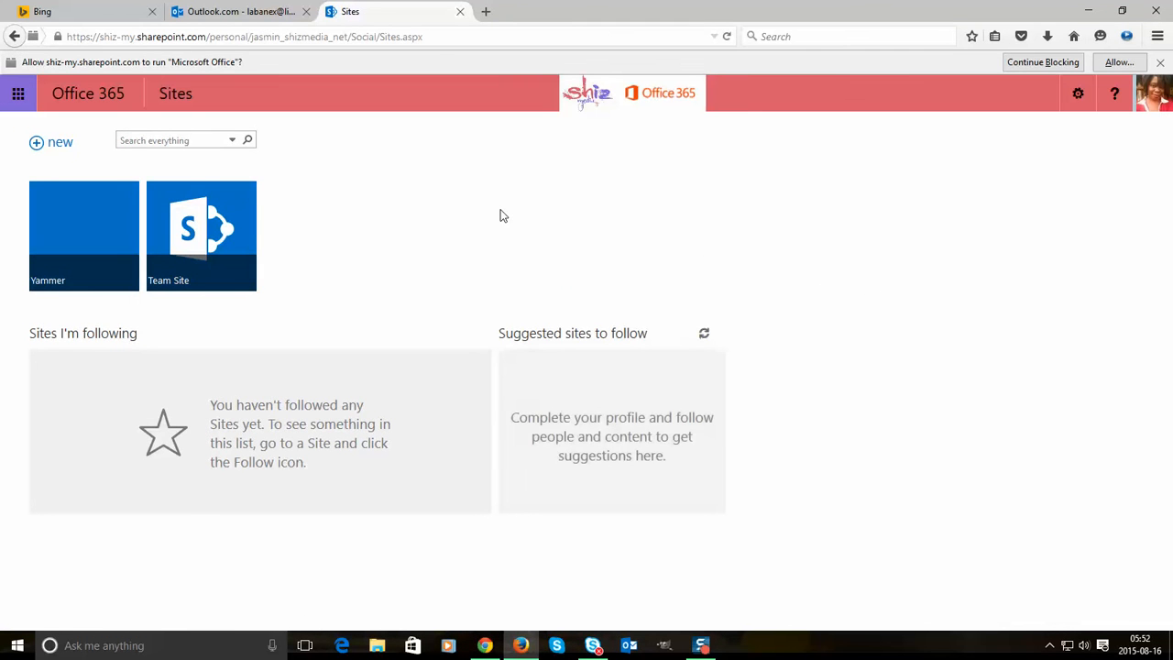
click(1079, 99)
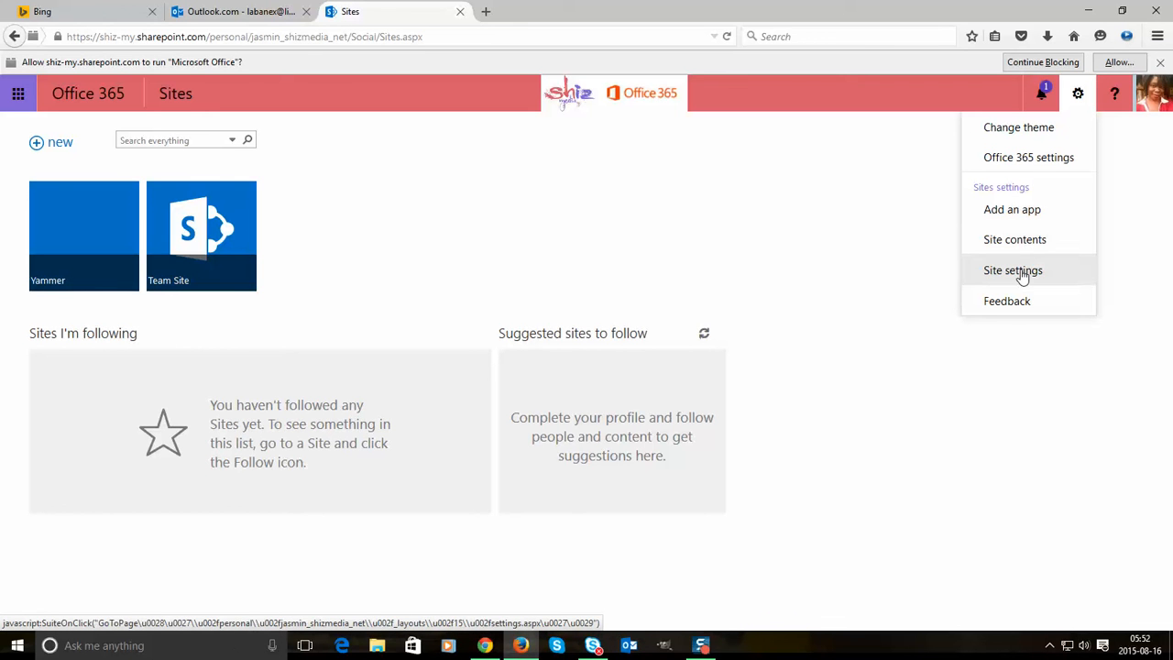
click(1154, 99)
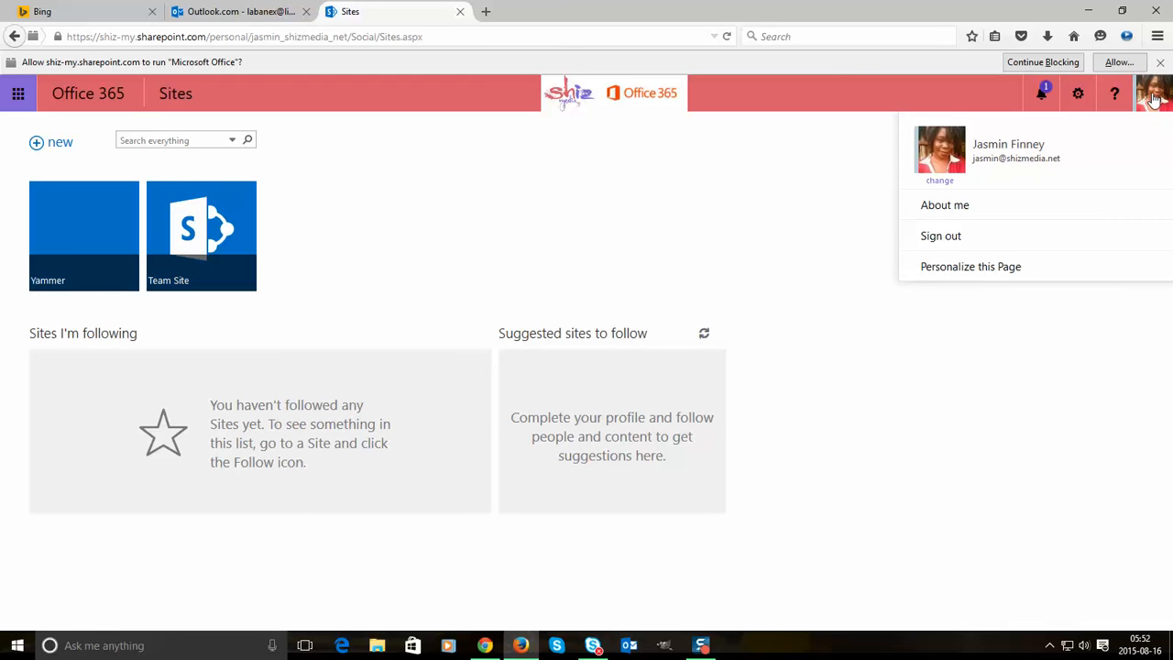
click(966, 206)
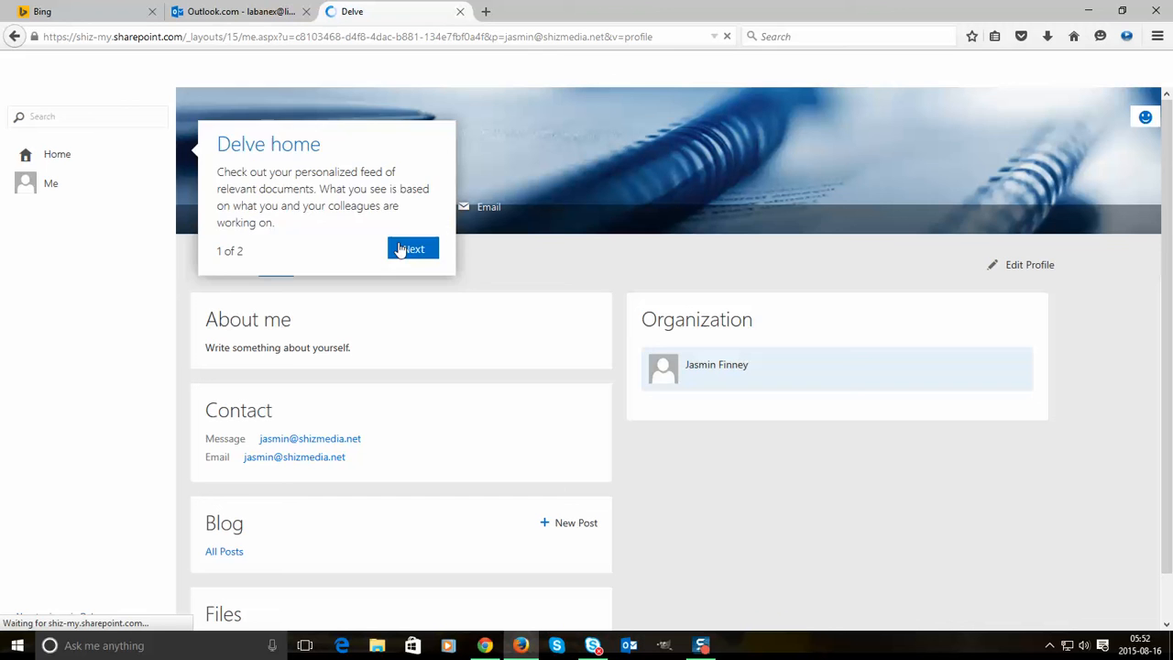
- Dismiss the Delve tour callout on the profile page
click(403, 250)
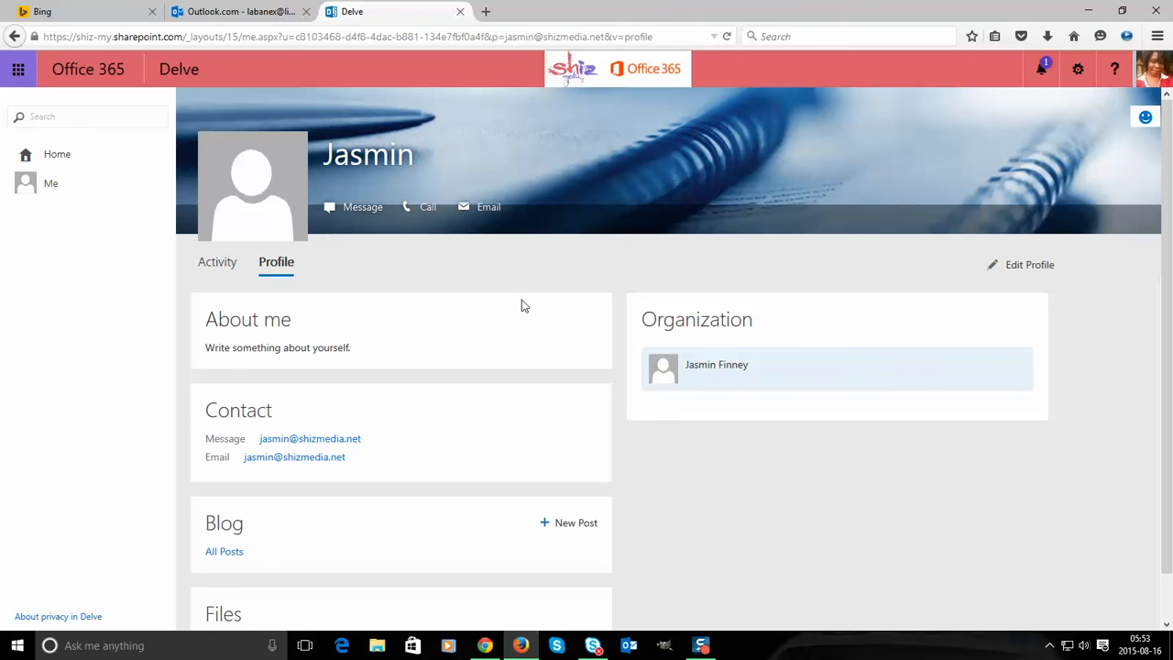
- Edit the profile and add Clothing and Movie Buff to Ask Me About
click(1016, 268)
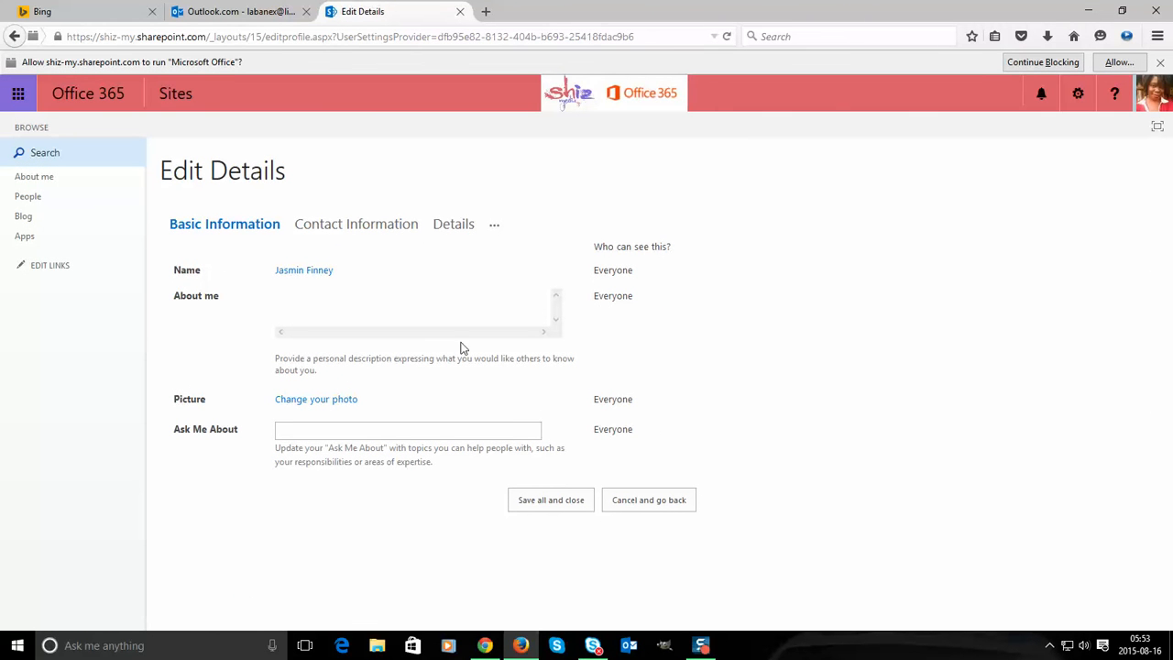
click(342, 433)
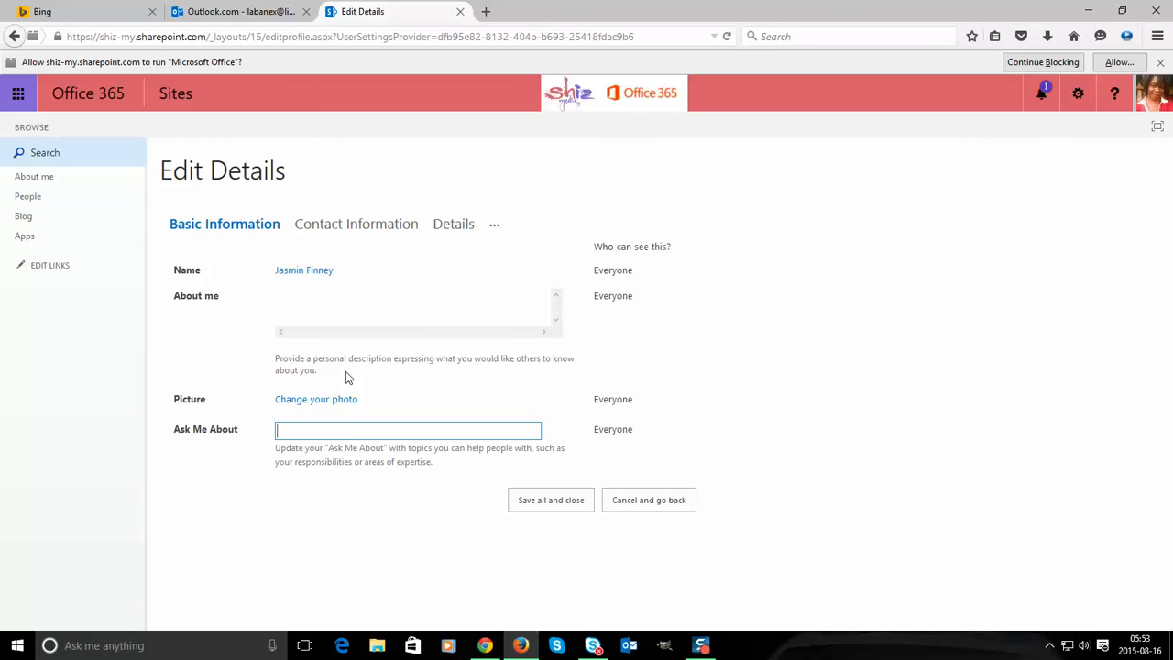
text(Clothing)
text(;Movie )
text(Bvu)
key(BackSpace)
key(BackSpace)
text(uff;)
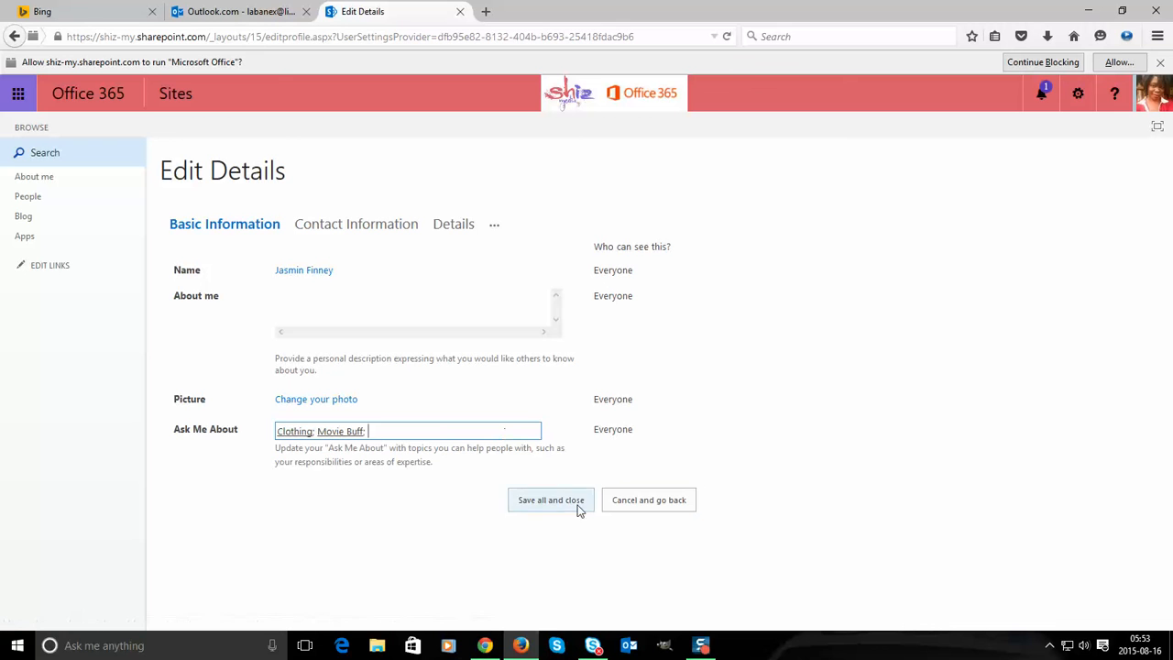
- Enter the mobile and home phone numbers under Contact Information, then show Details
click(325, 228)
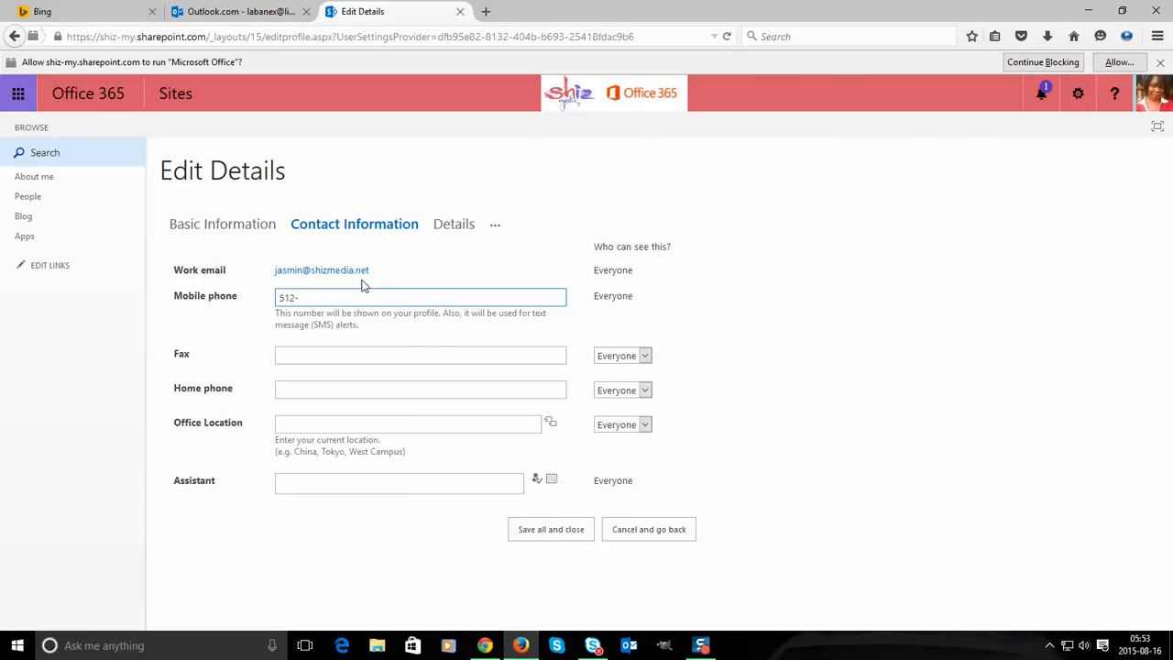
drag(345, 296, 146, 270)
click(308, 357)
click(309, 392)
key(ctrl+v)
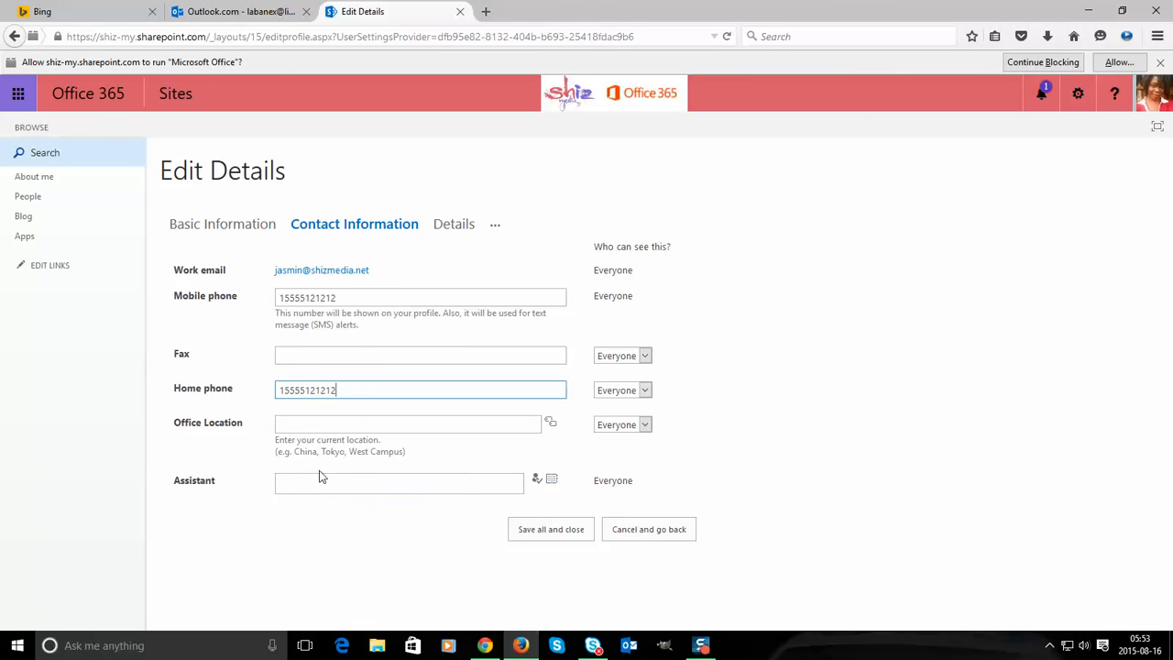
click(299, 478)
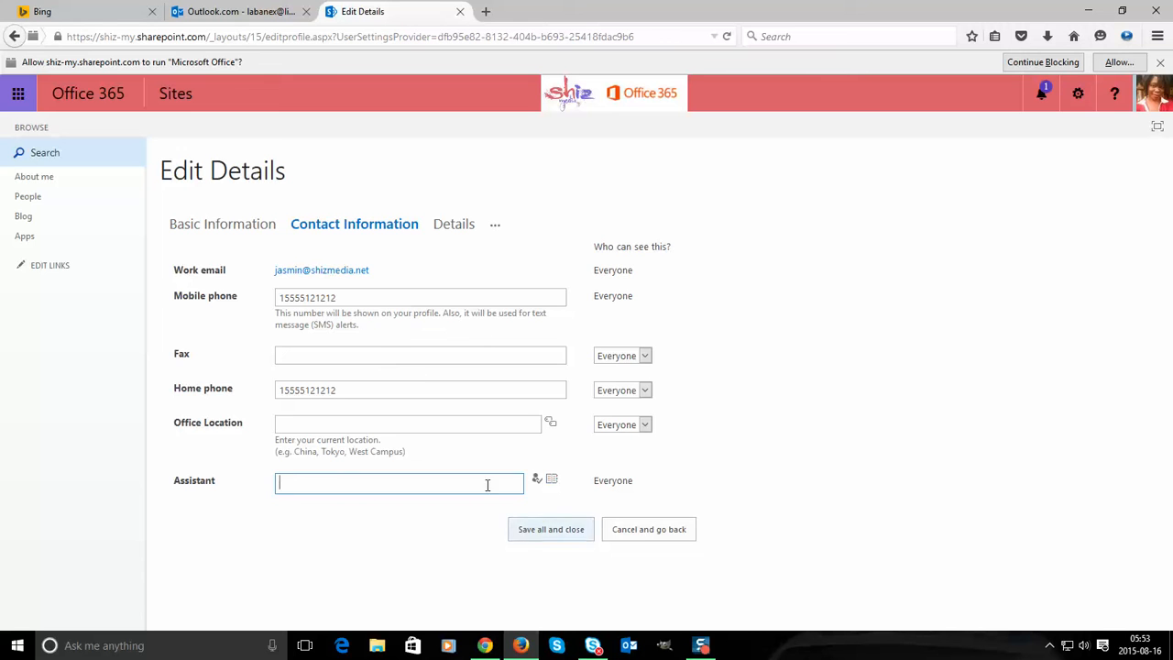
click(437, 223)
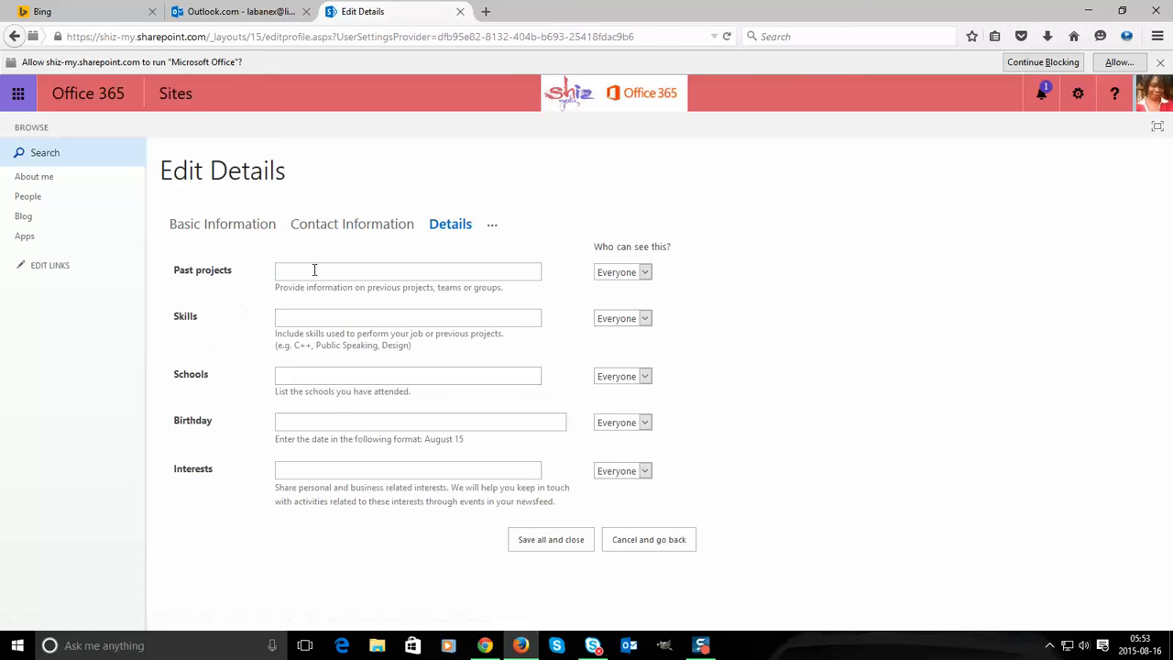
- Set the profile Birthday to March 20
key(Tab)
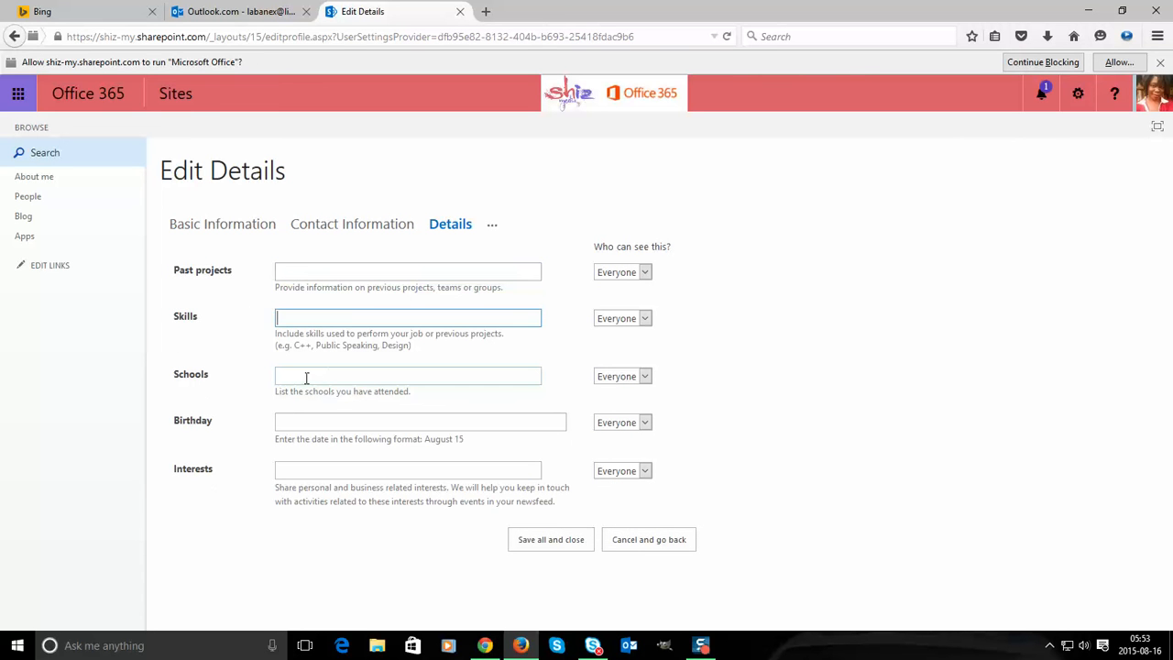
click(299, 422)
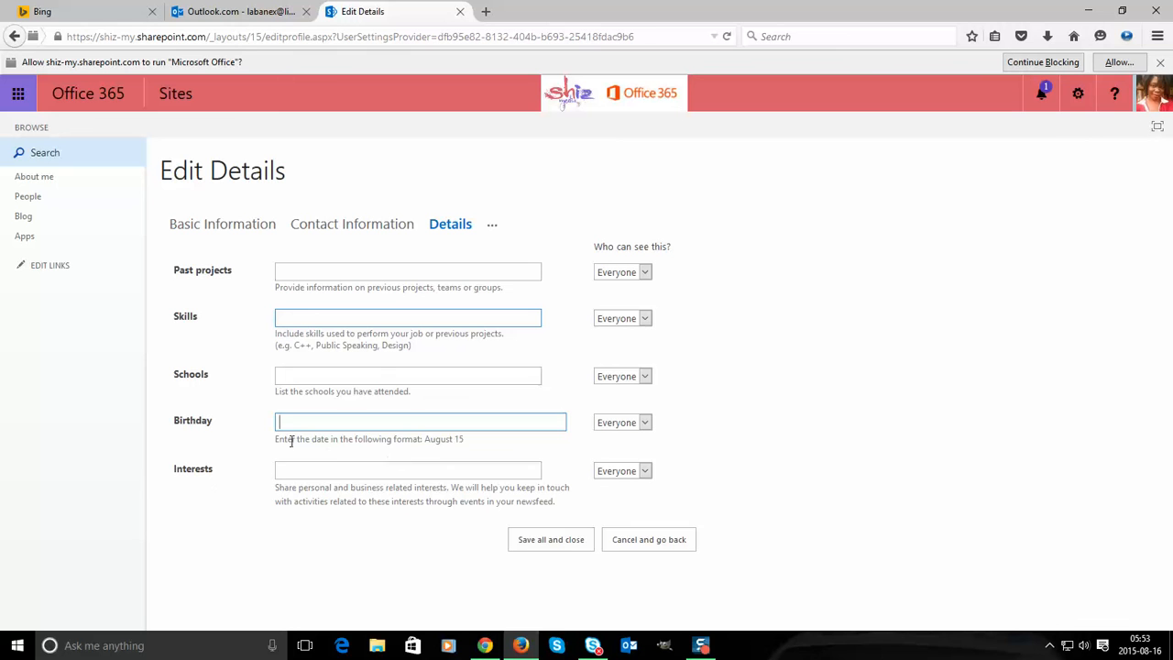
drag(286, 440, 450, 440)
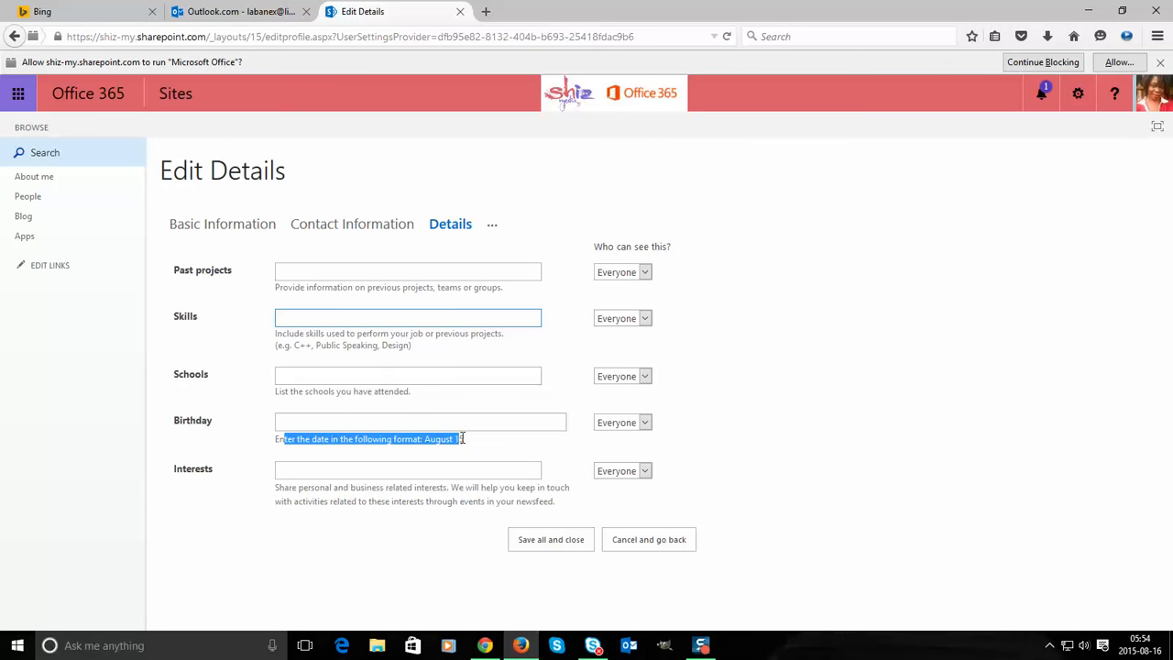
click(453, 427)
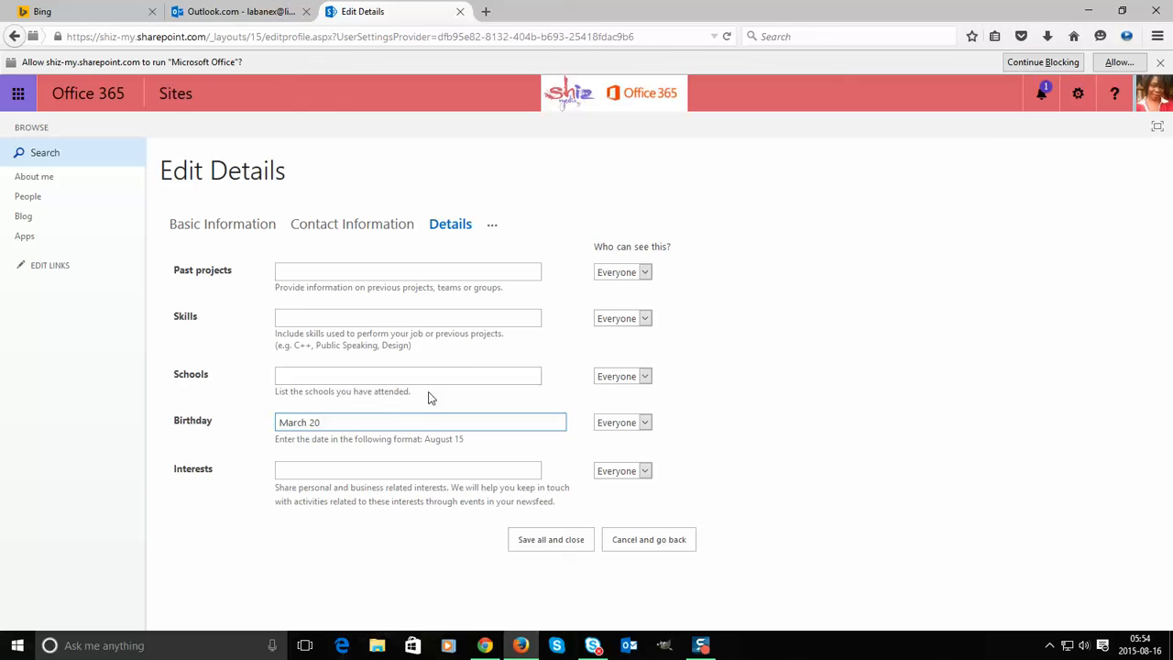
click(340, 465)
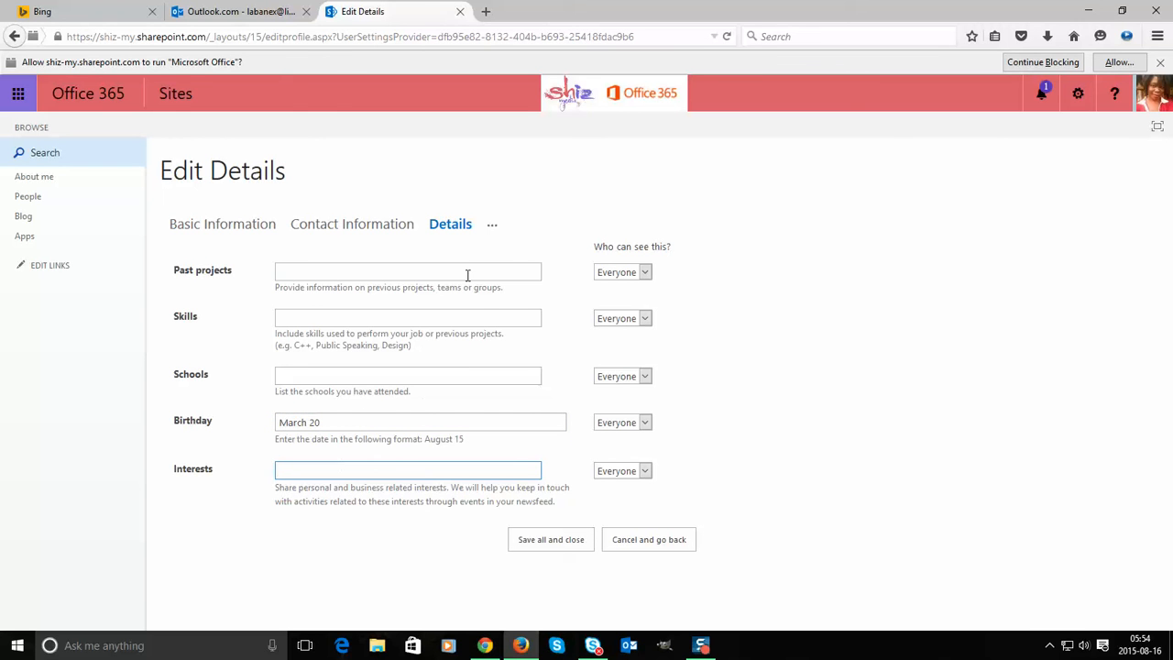
- View the Newsfeed Settings section of the profile form
click(492, 227)
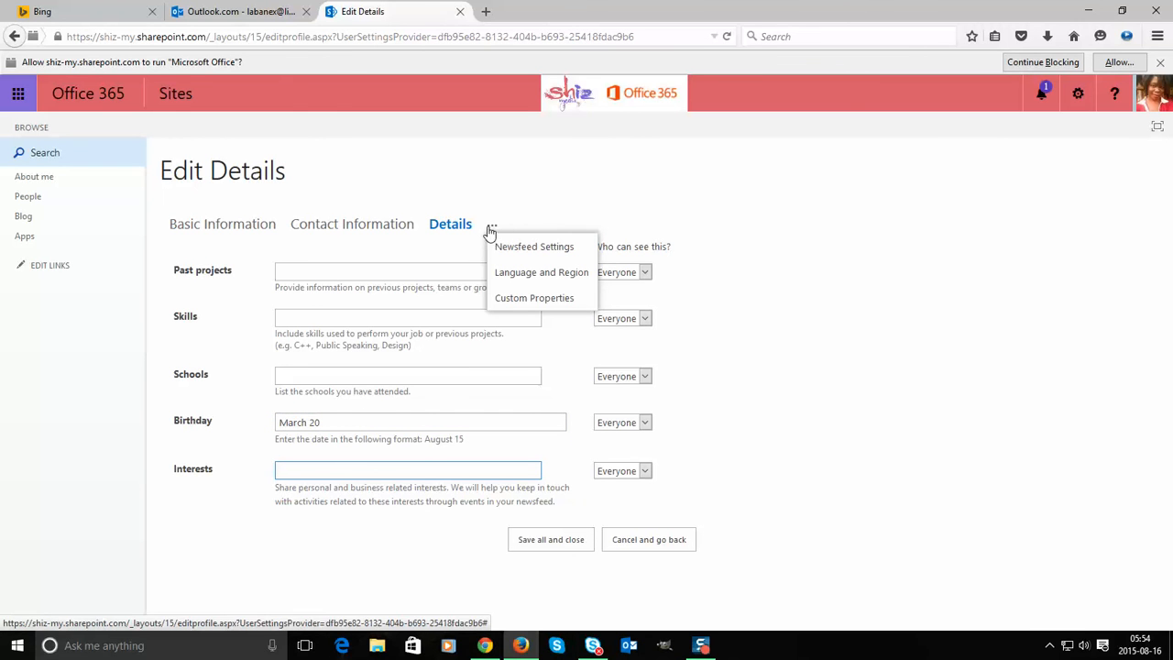
click(503, 252)
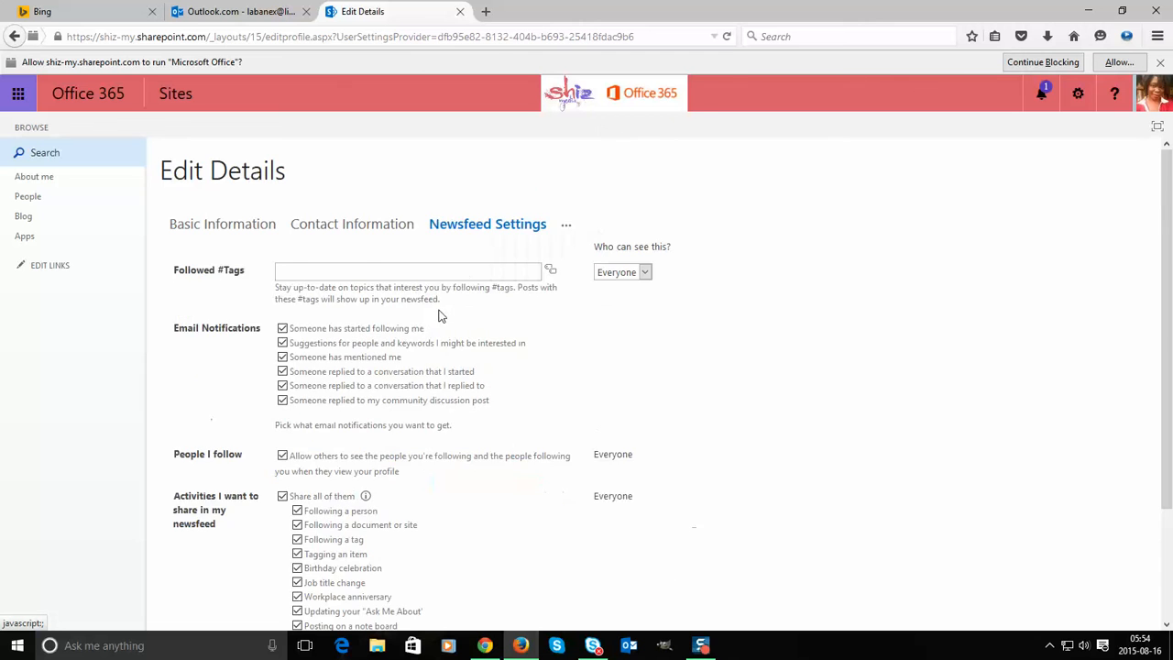
scroll(398, 332, down, 3)
scroll(398, 341, up, 3)
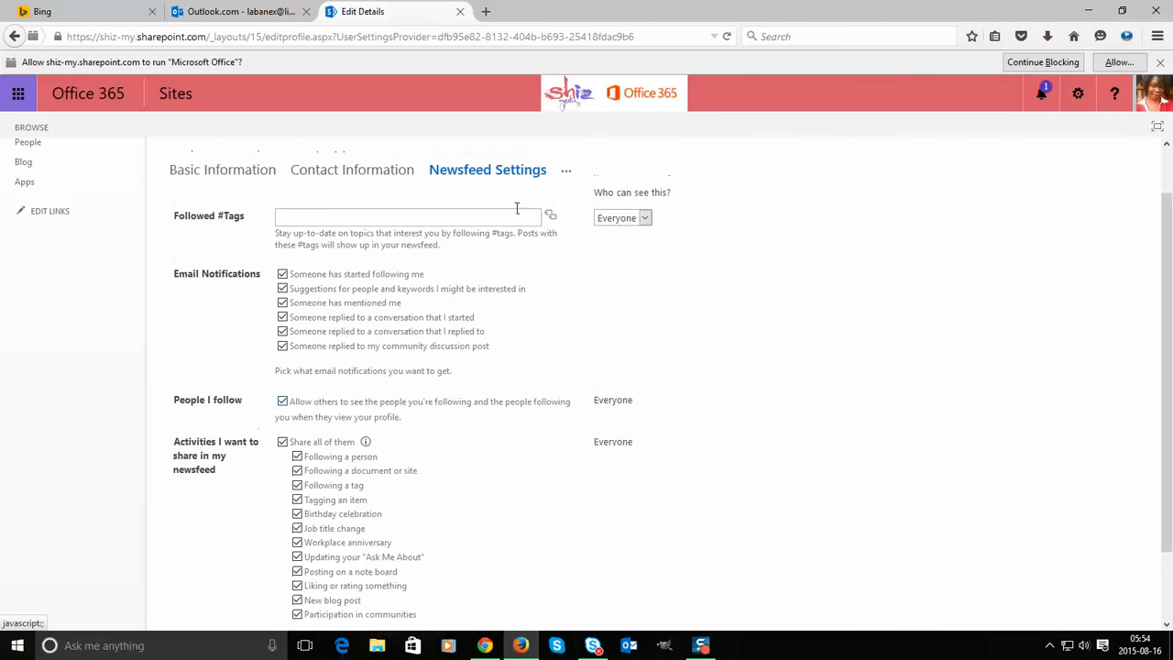
- Review the Language and Region section, then show the Custom Properties section
click(566, 173)
click(582, 222)
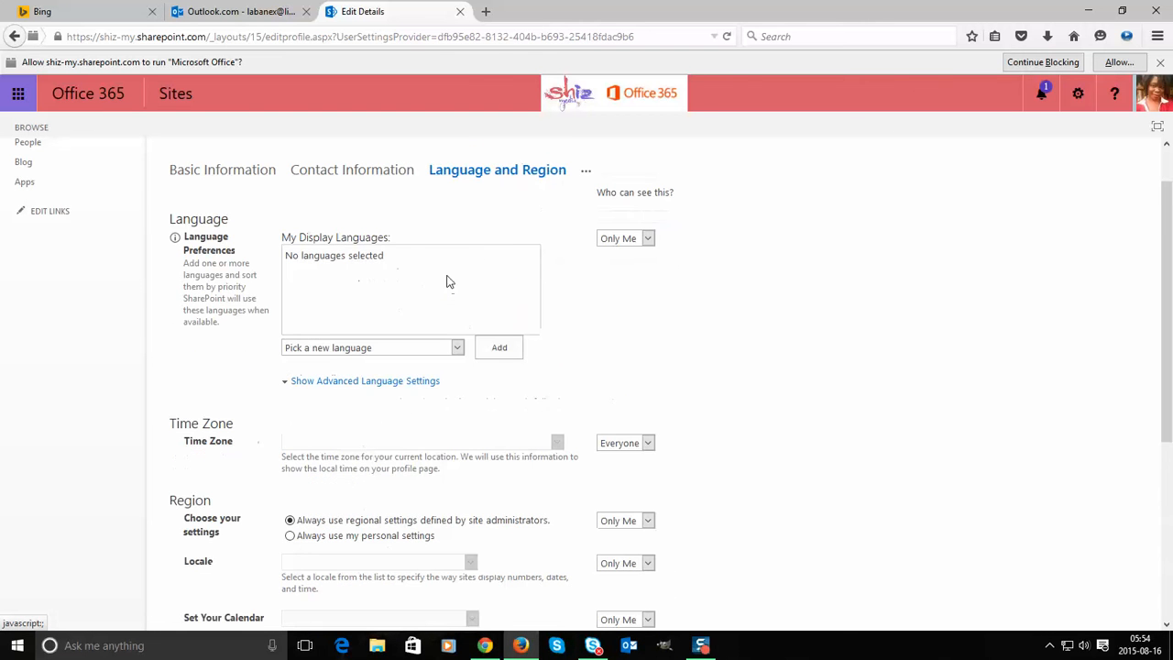
scroll(574, 279, down, 7)
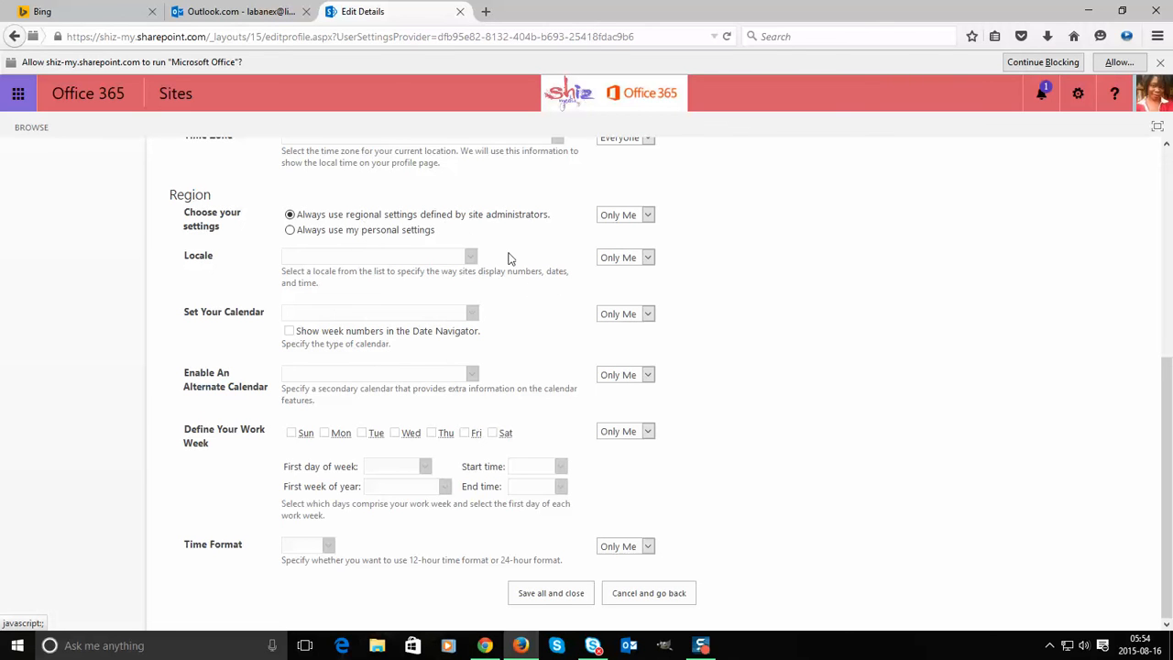
scroll(511, 259, up, 2)
scroll(538, 322, down, 2)
scroll(516, 372, up, 5)
scroll(469, 266, up, 3)
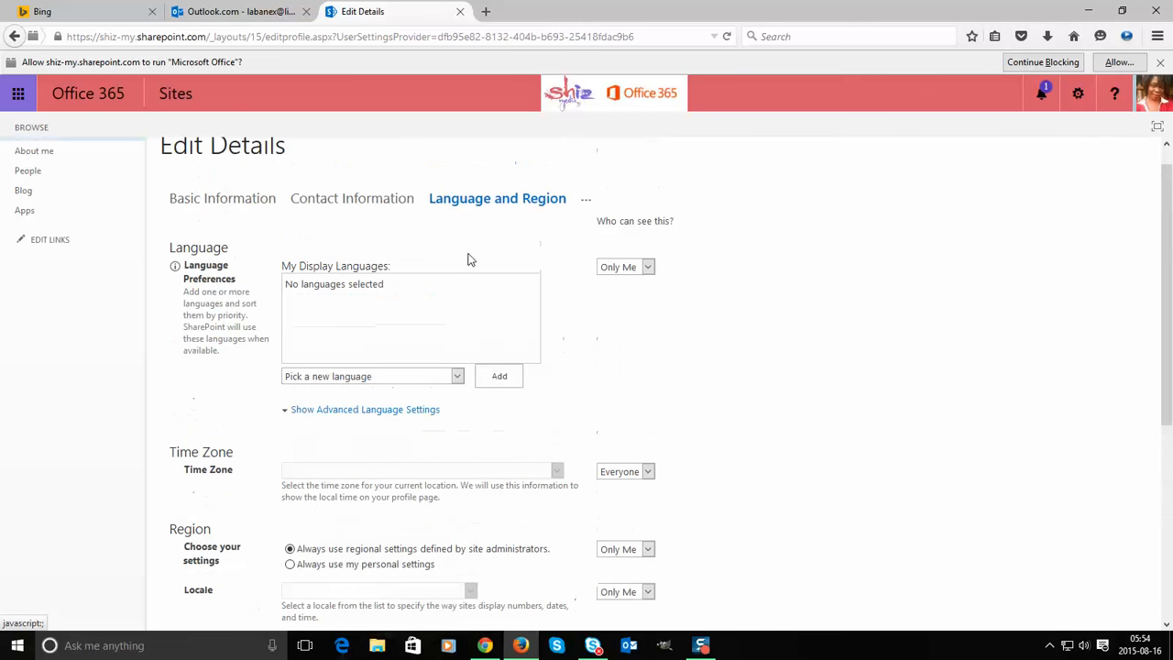
click(584, 203)
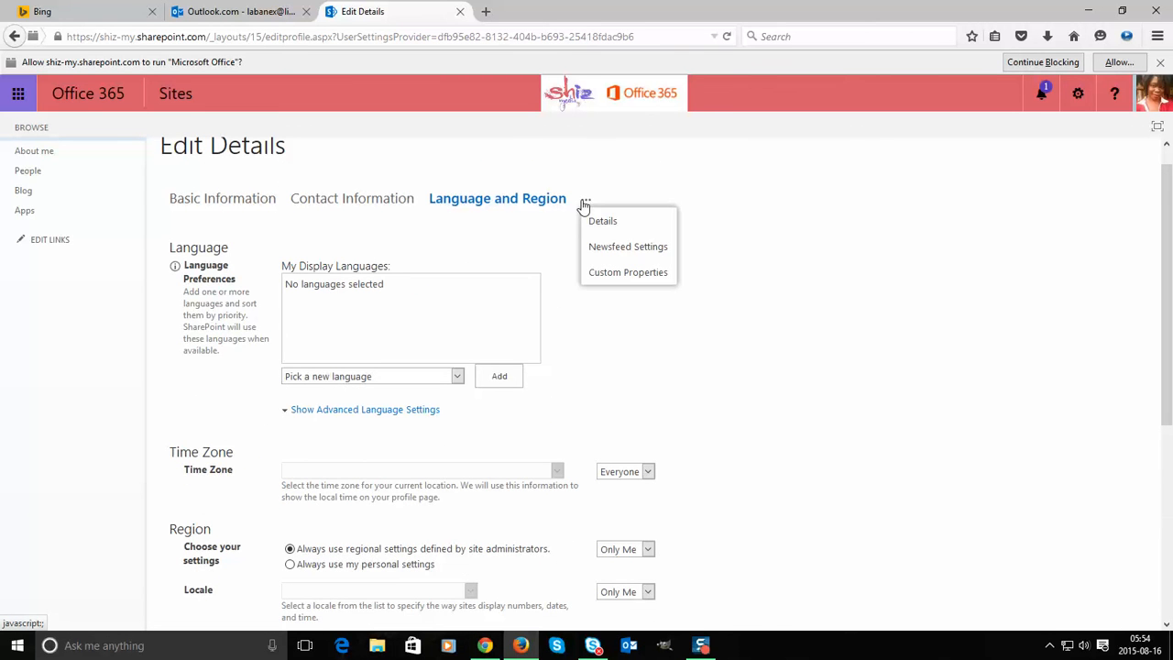
click(601, 272)
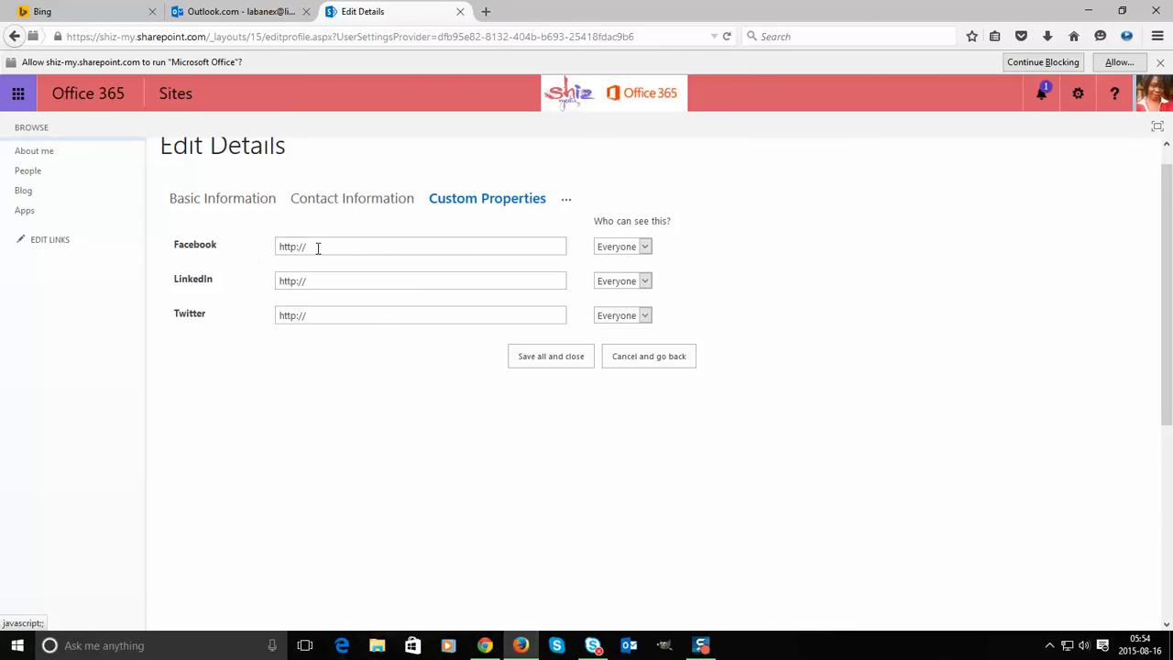
- Undo a mistaken paste in the Facebook field, then save all profile edits and confirm
click(188, 241)
key(ctrl+v)
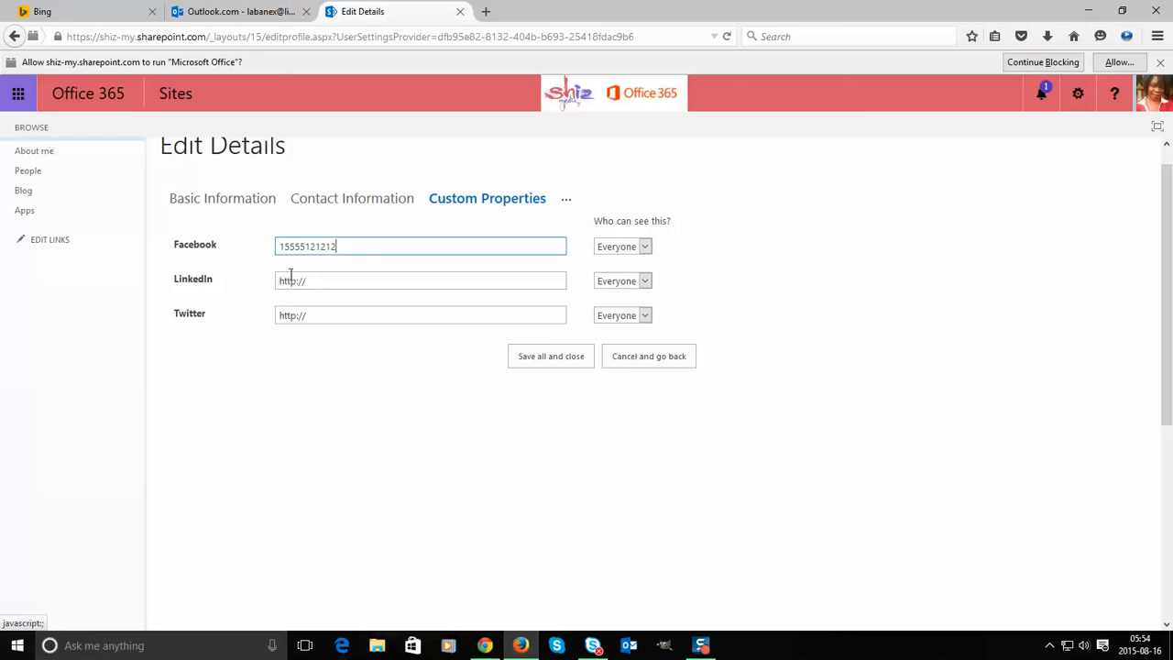
key(ctrl+z)
click(237, 285)
click(290, 315)
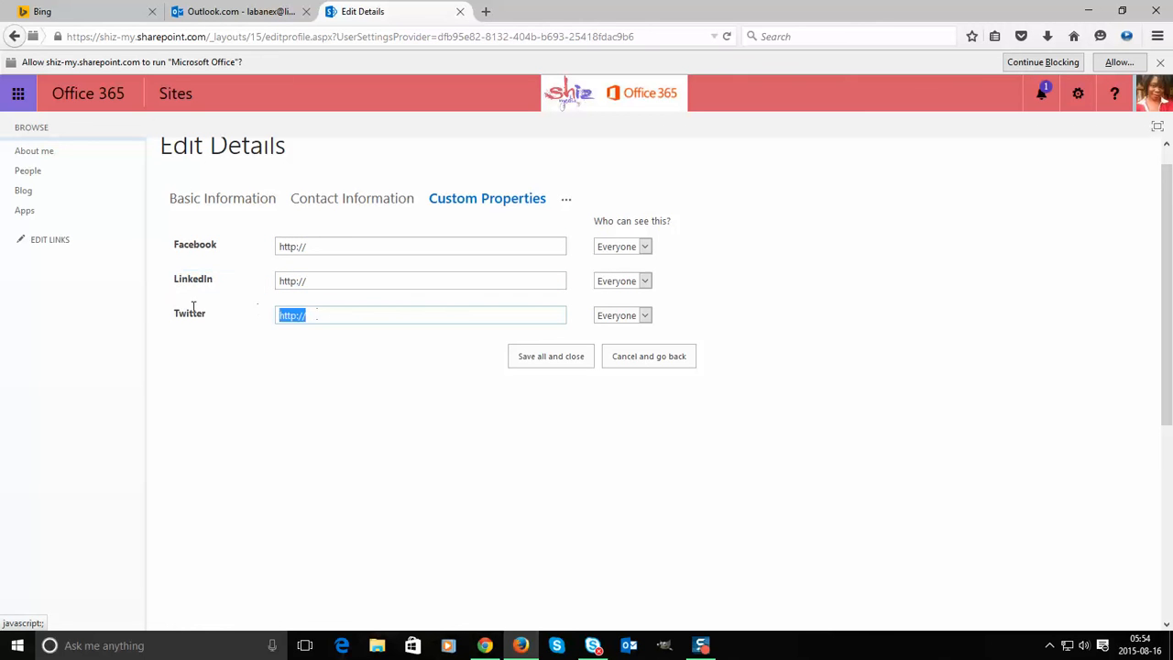
click(537, 355)
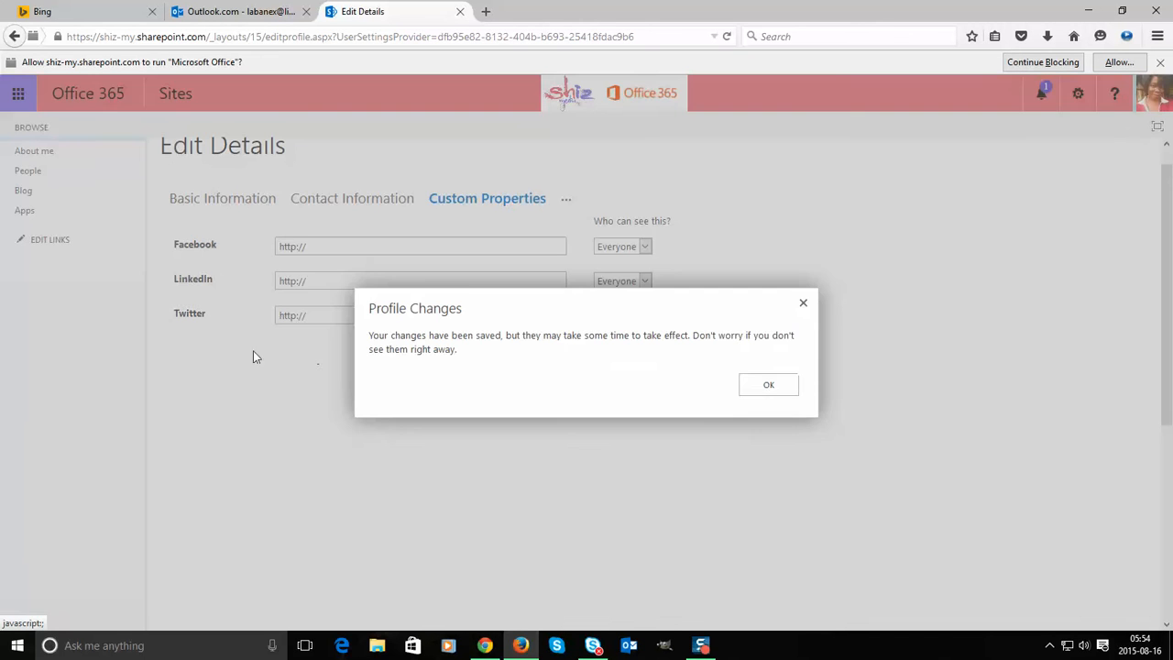
click(784, 385)
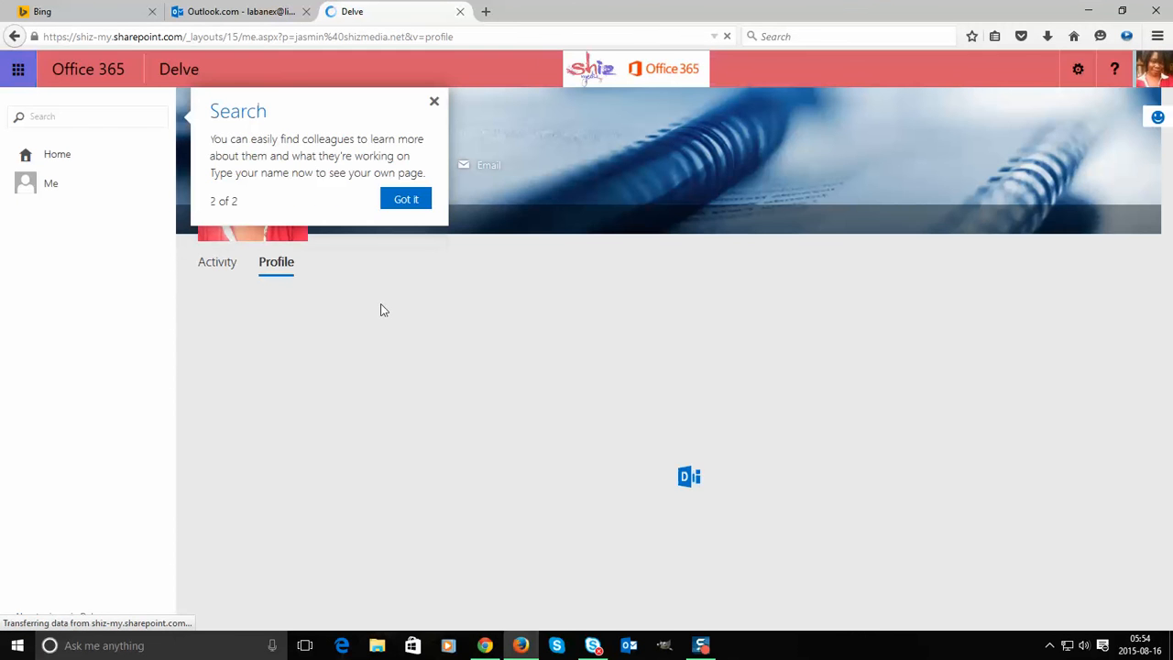
- Dismiss the search tip, go to the Delve home feed, and show the Office 365 app list
click(406, 200)
scroll(356, 366, down, 3)
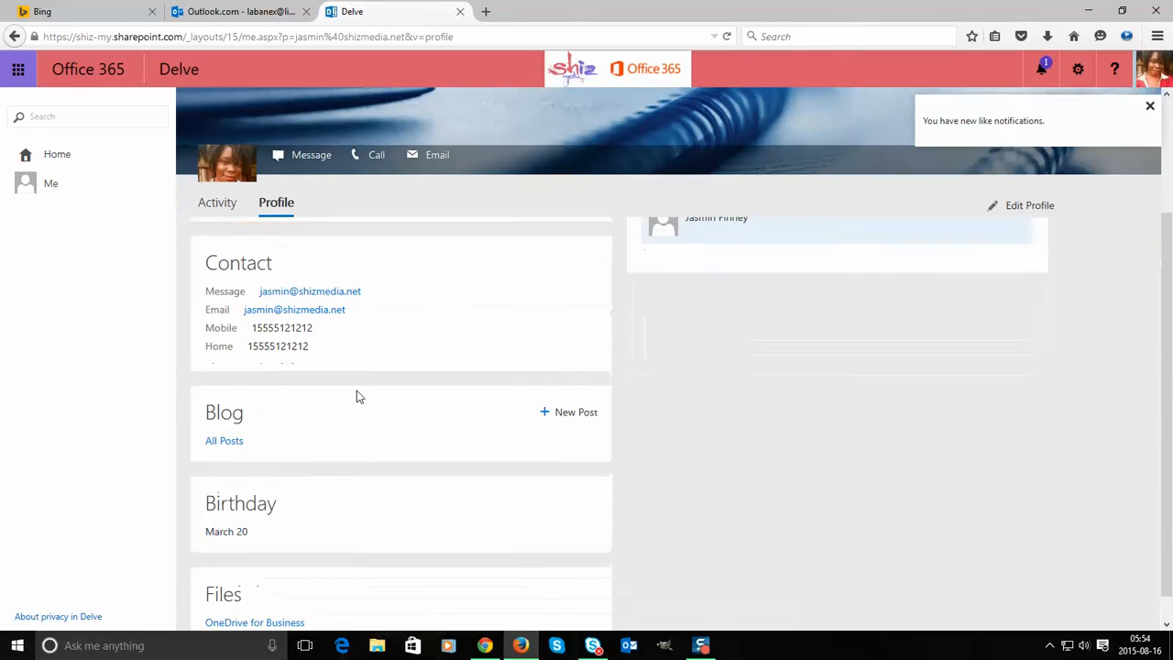
scroll(550, 385, up, 3)
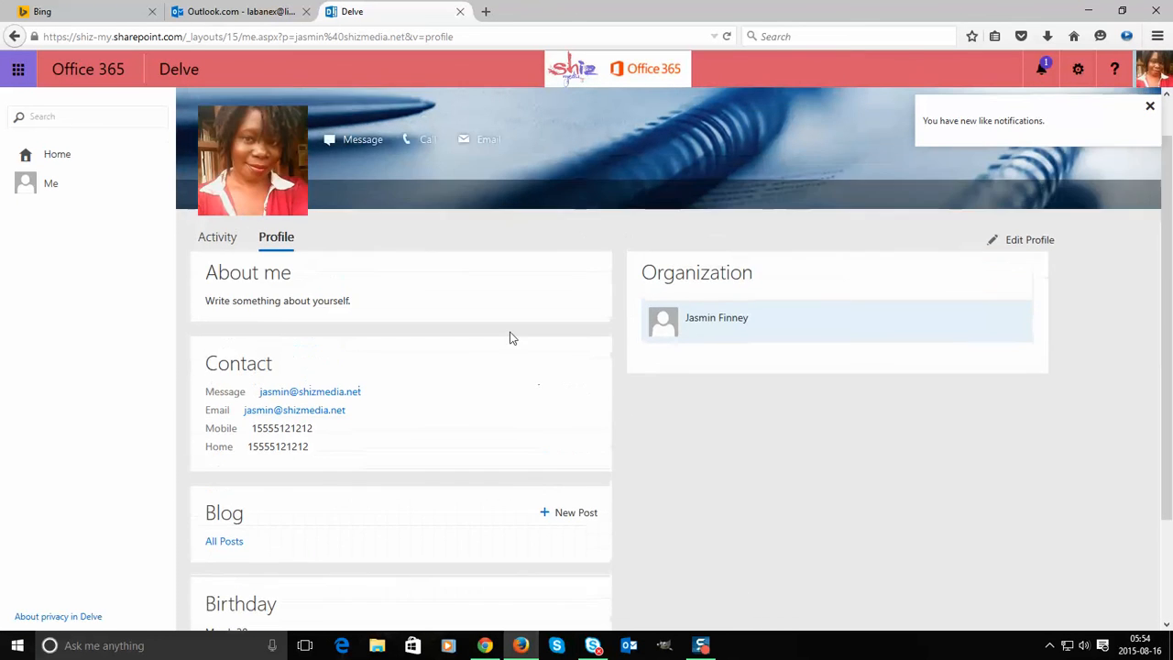
click(127, 168)
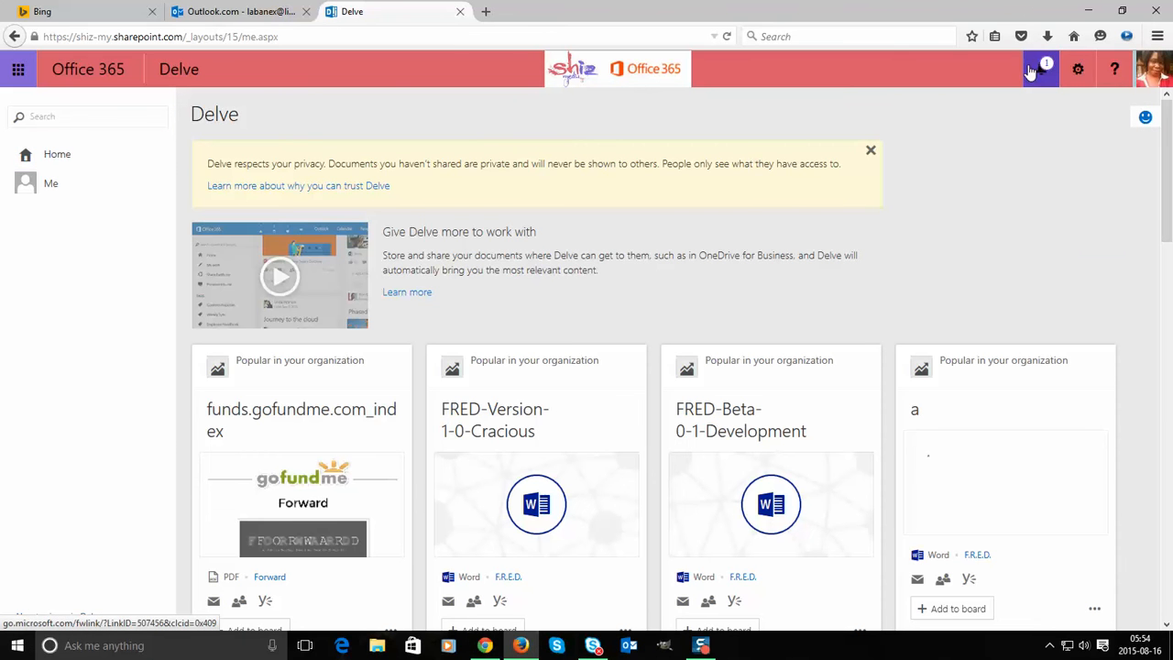
click(17, 68)
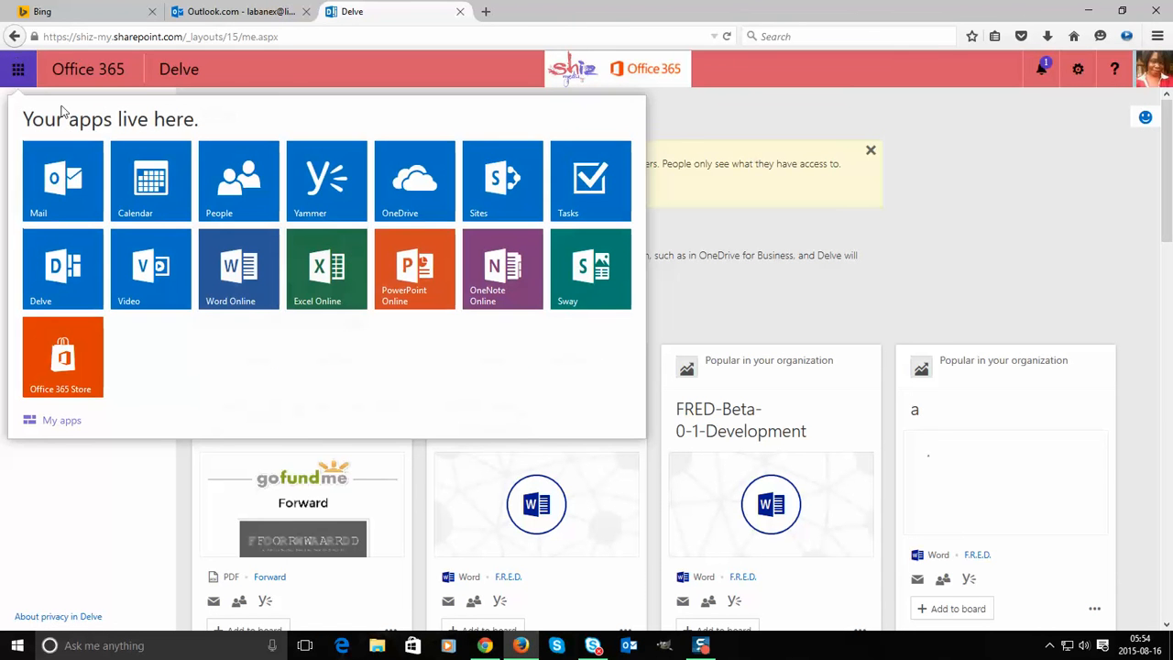
- Open Yammer and bring up its signup profile form at the Department field
click(329, 196)
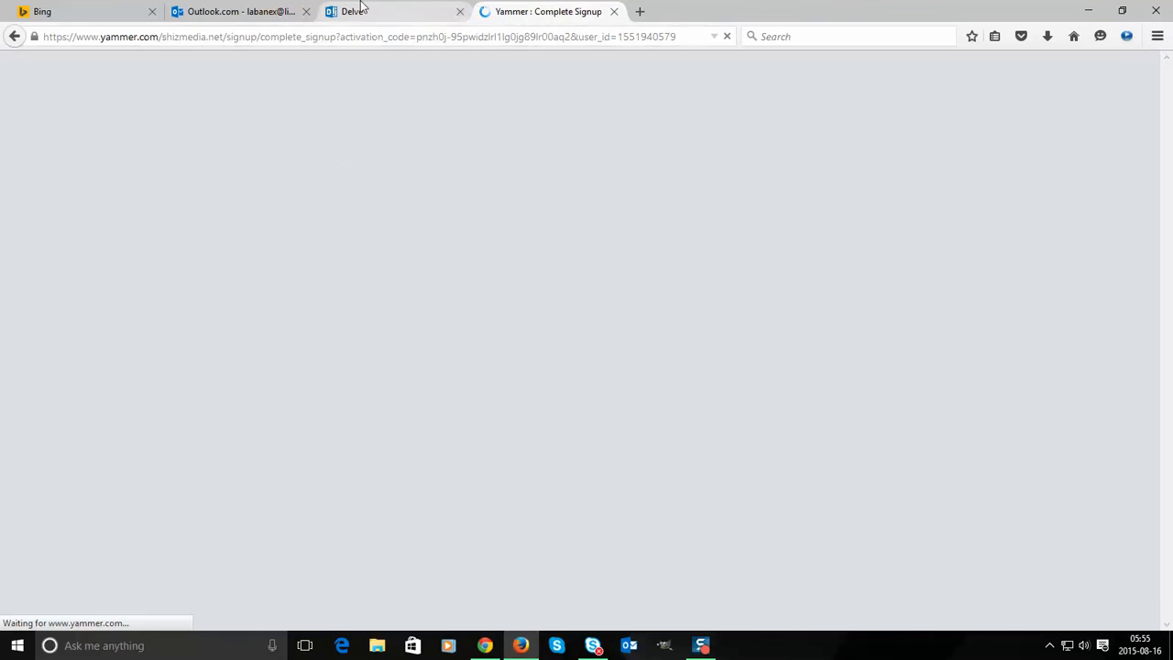
click(371, 11)
click(554, 13)
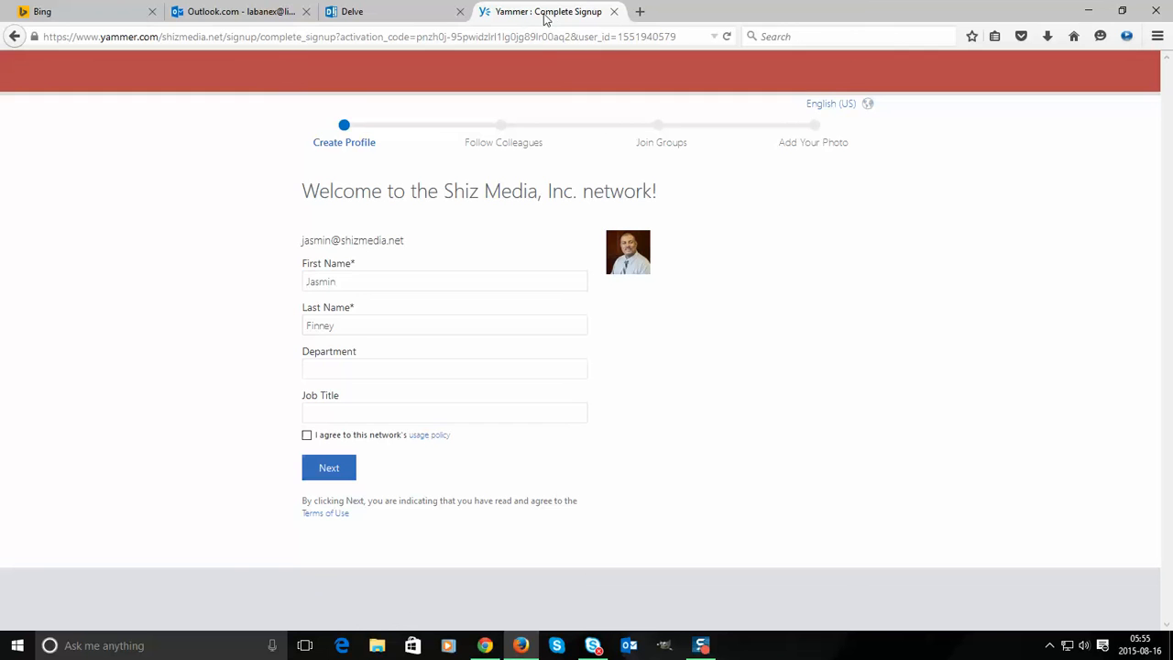
click(371, 369)
click(371, 329)
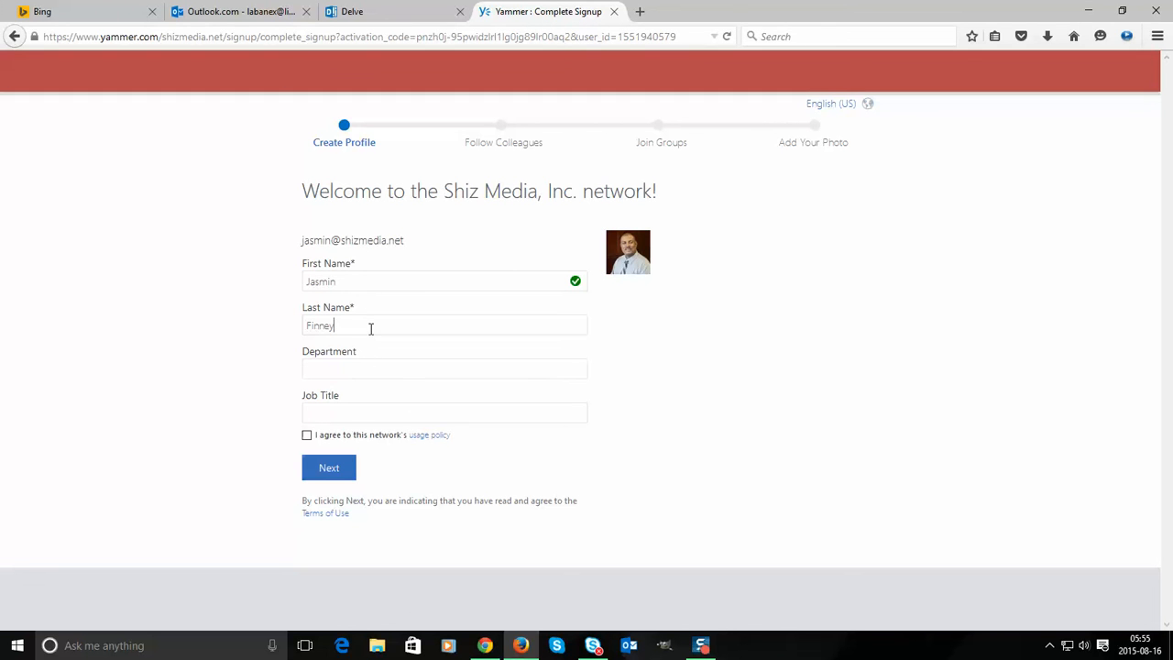
click(350, 365)
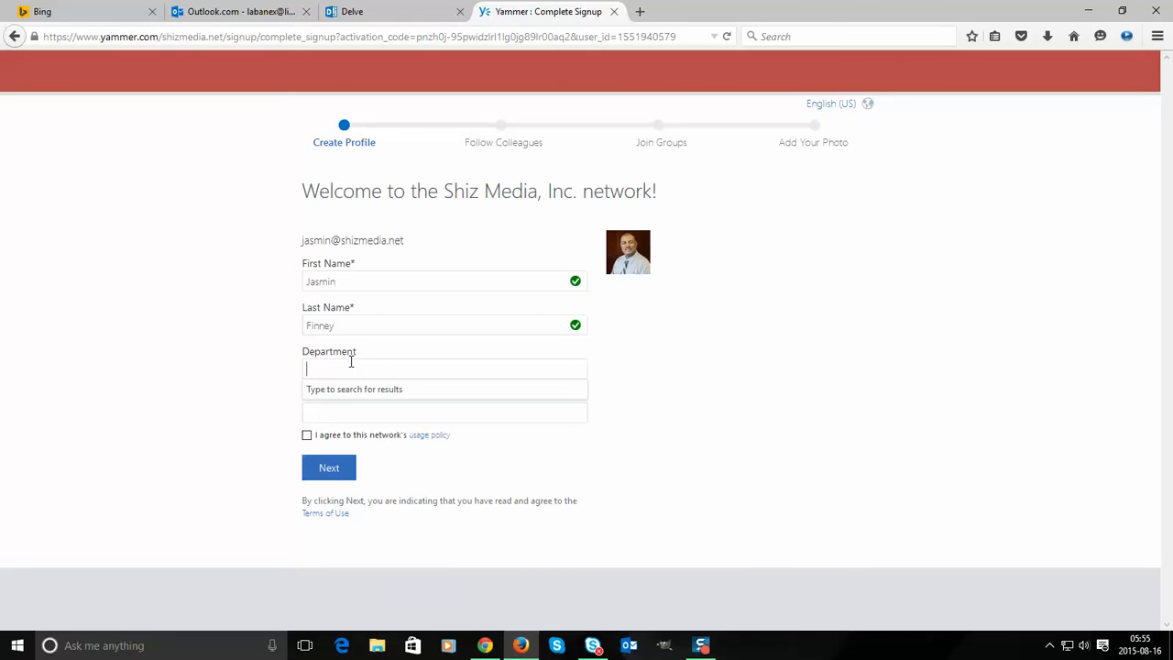
- Enter Department 'Forward' and Job Title 'Lighting Director', accept the usage policy, and continue
text(Forward)
text(Lighting )
text(Directo)
text(r)
key(Home)
key(Delete)
key(Delete)
key(Delete)
key(Delete)
key(Delete)
key(Delete)
key(Delete)
key(Delete)
drag(376, 369, 334, 411)
click(358, 366)
text(Forward)
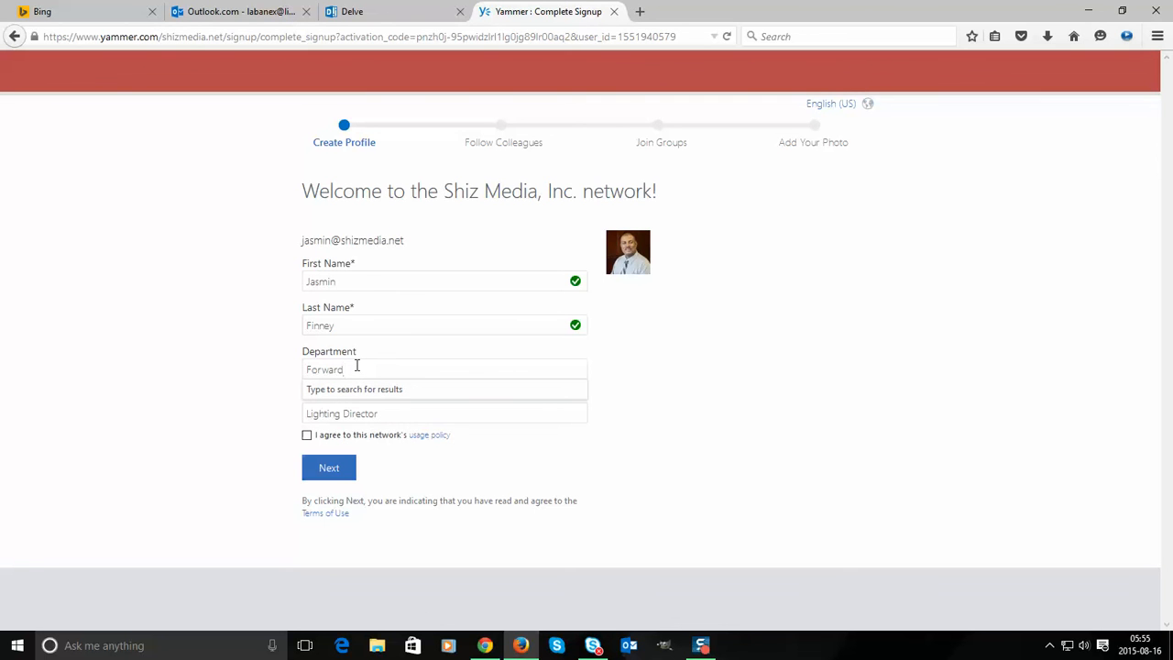
click(308, 435)
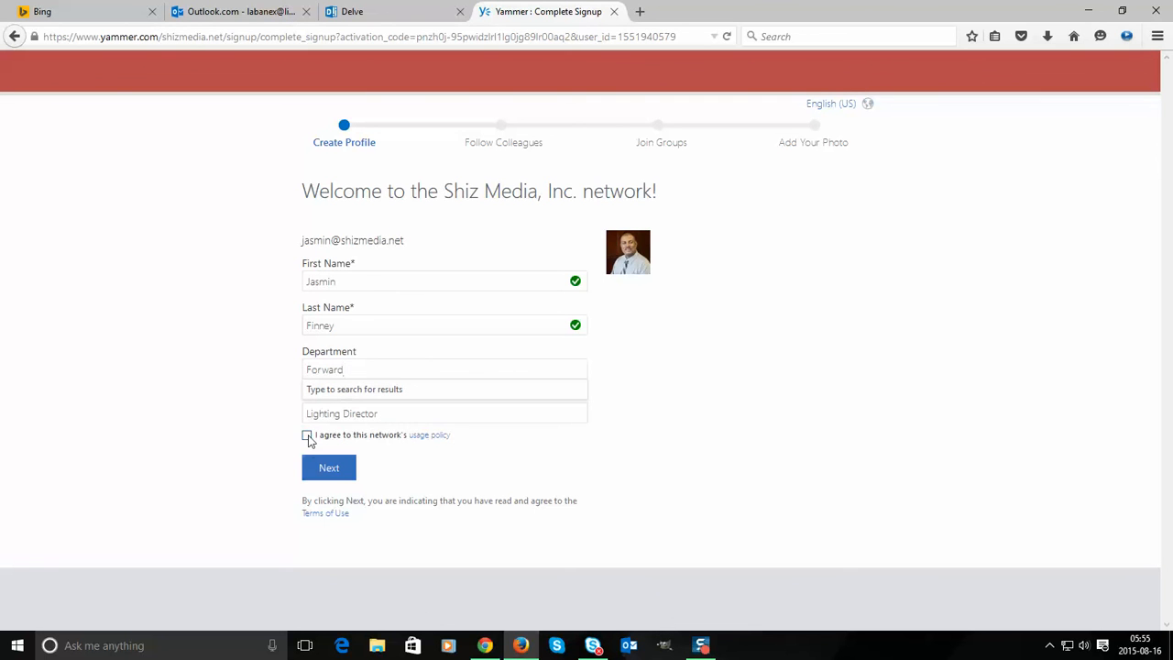
click(344, 475)
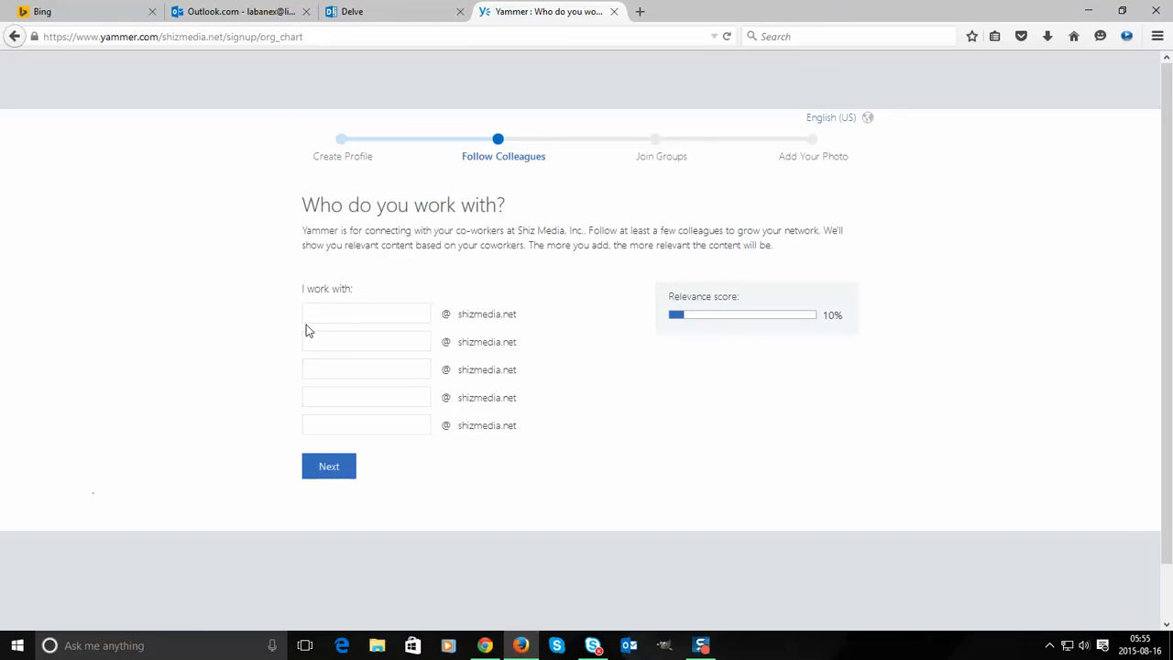
- Skip following colleagues, join the Double Shot group, and continue to the photo step
click(332, 470)
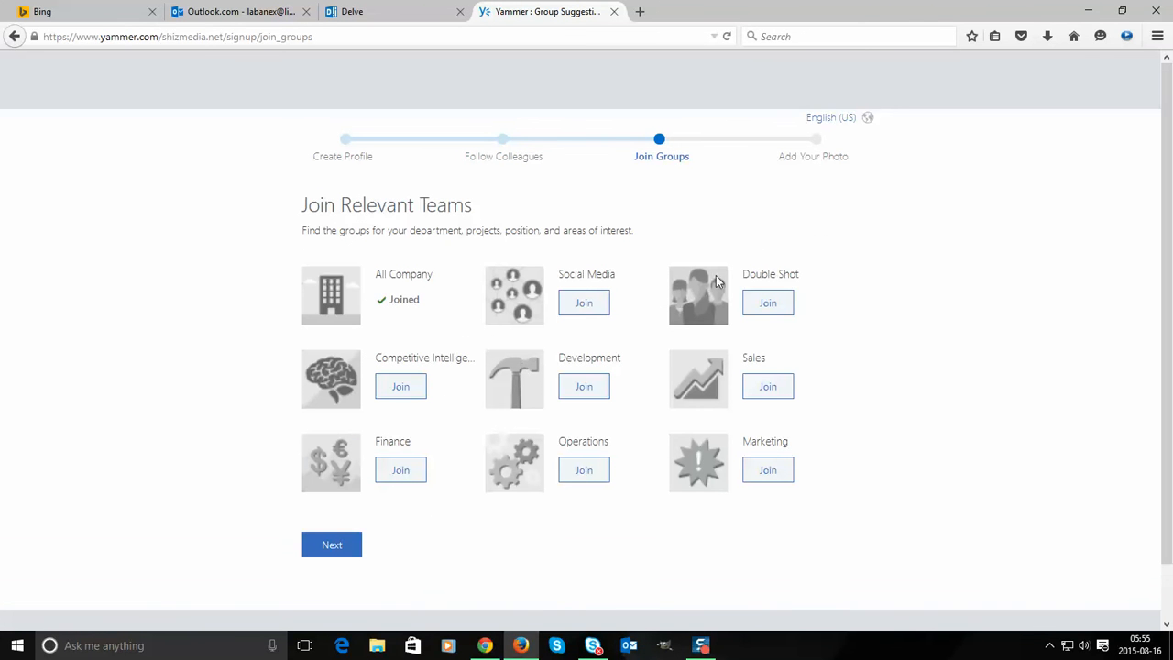
click(774, 300)
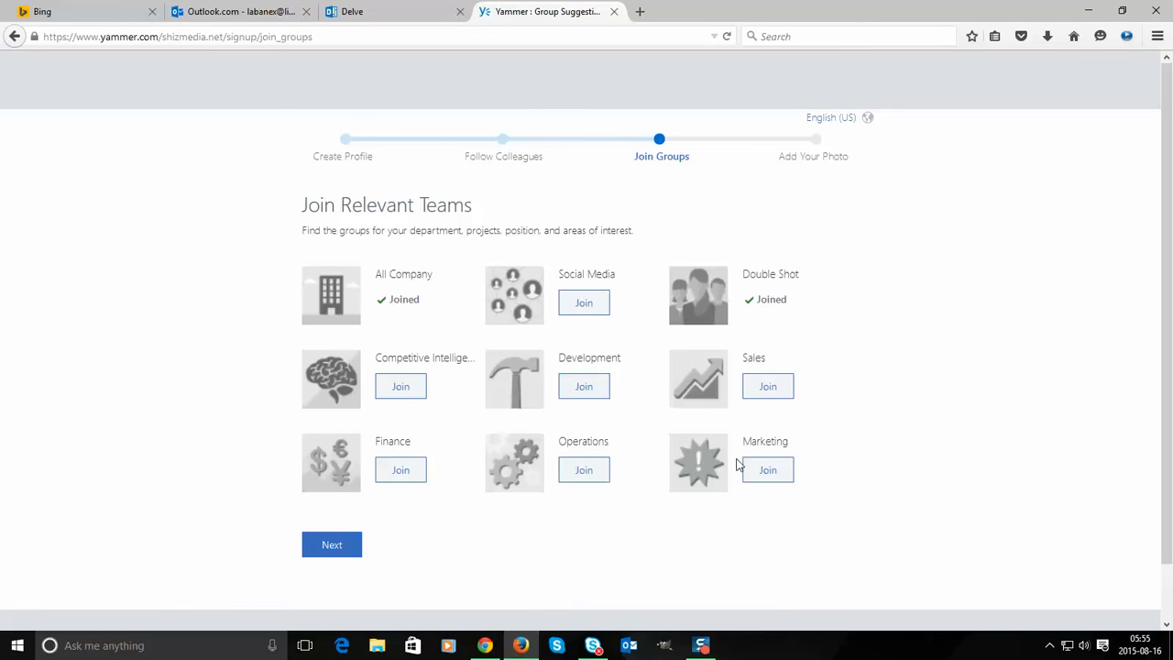
click(348, 545)
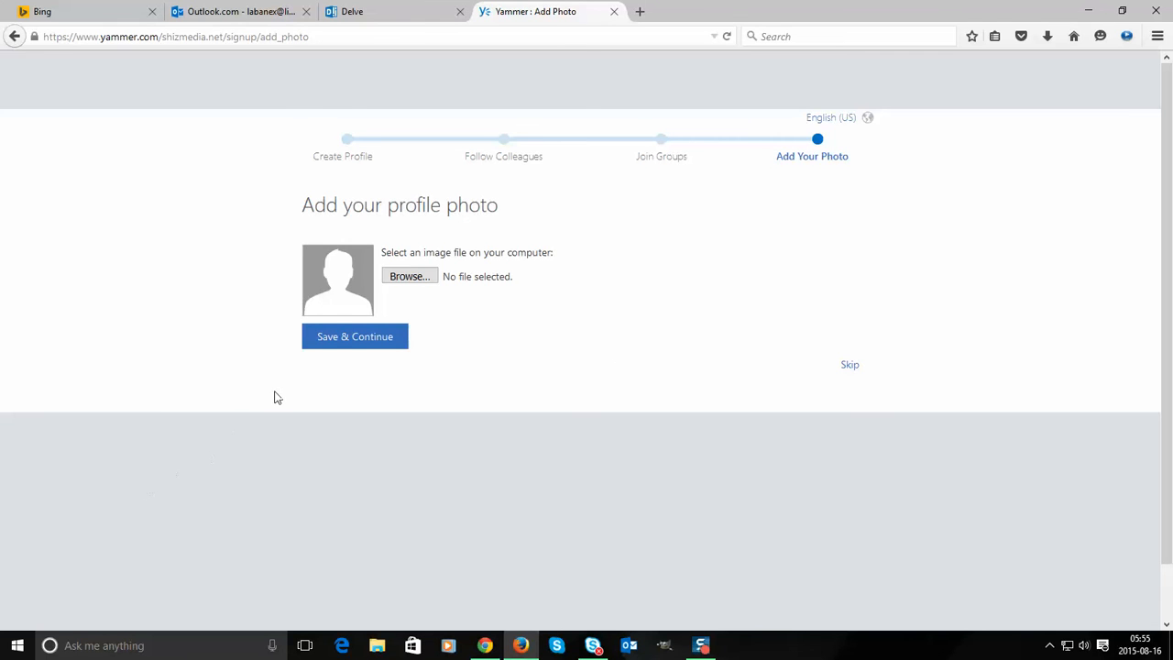
click(409, 277)
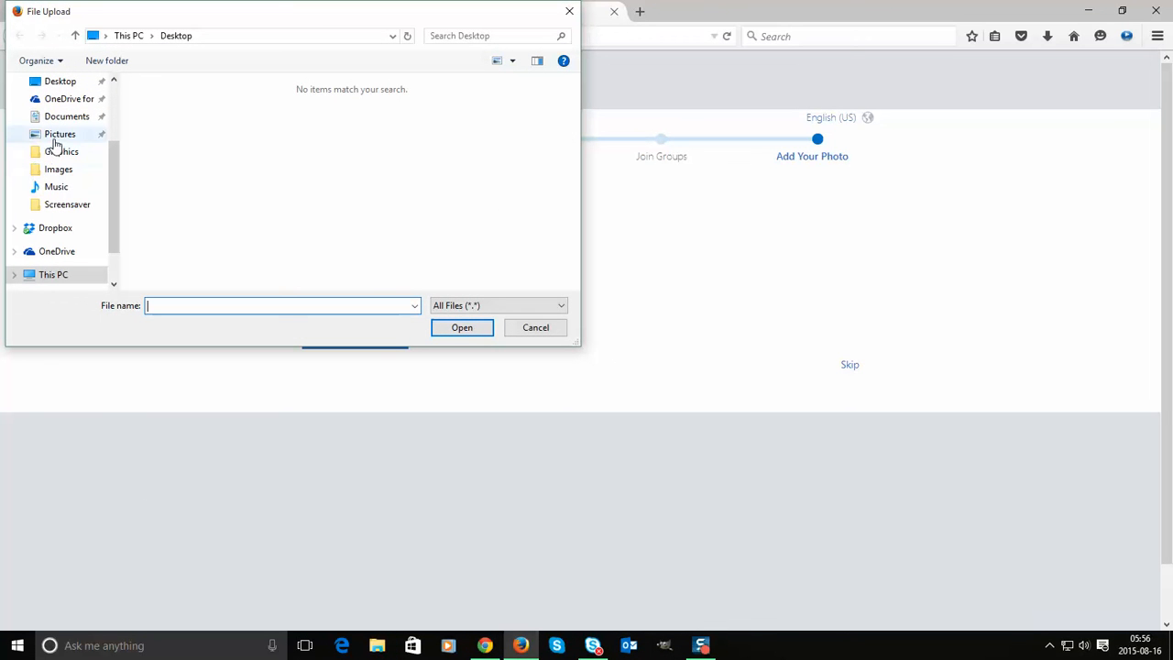
click(84, 173)
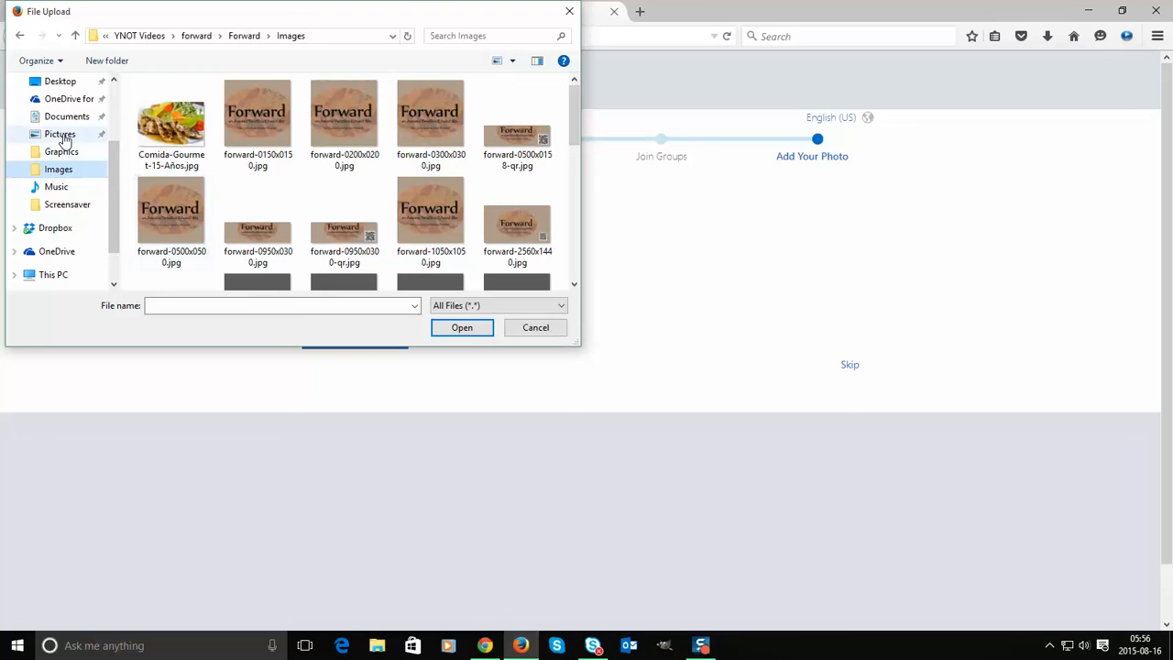
drag(114, 190, 115, 153)
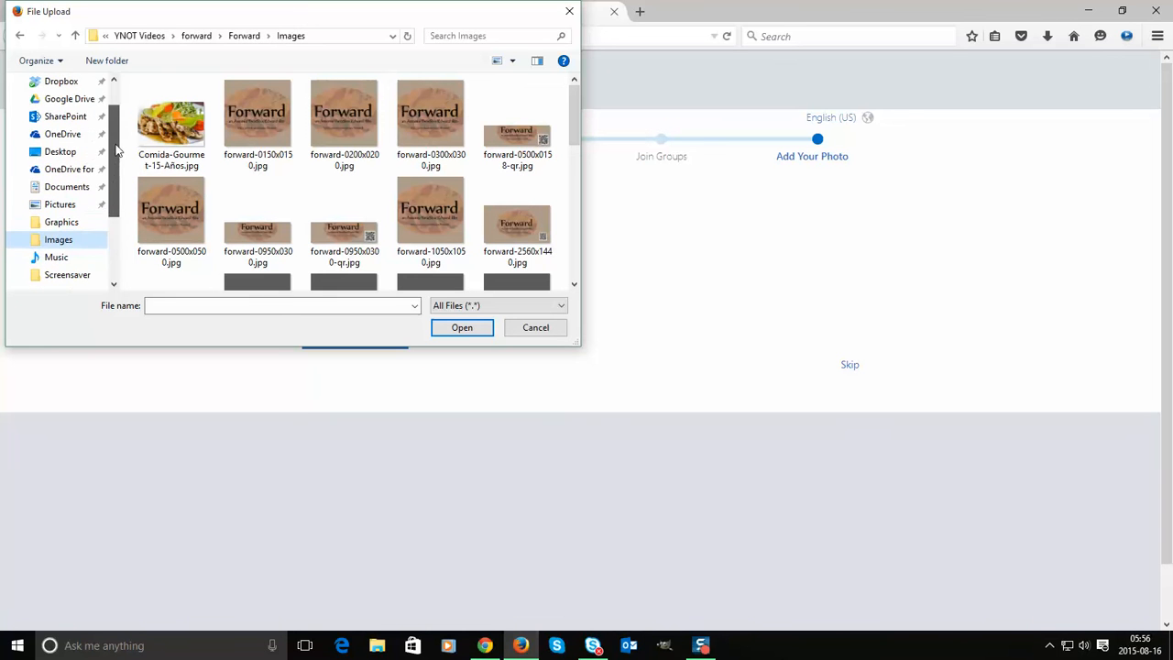
click(75, 134)
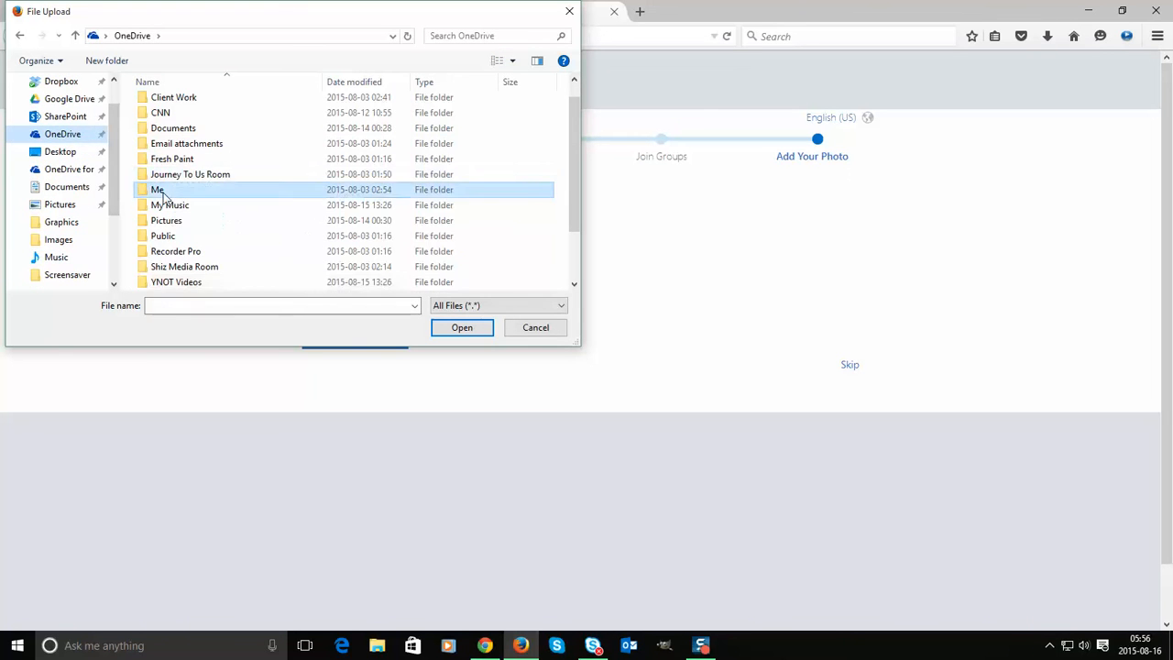
double_click(160, 190)
scroll(474, 214, down, 5)
scroll(475, 211, up, 1)
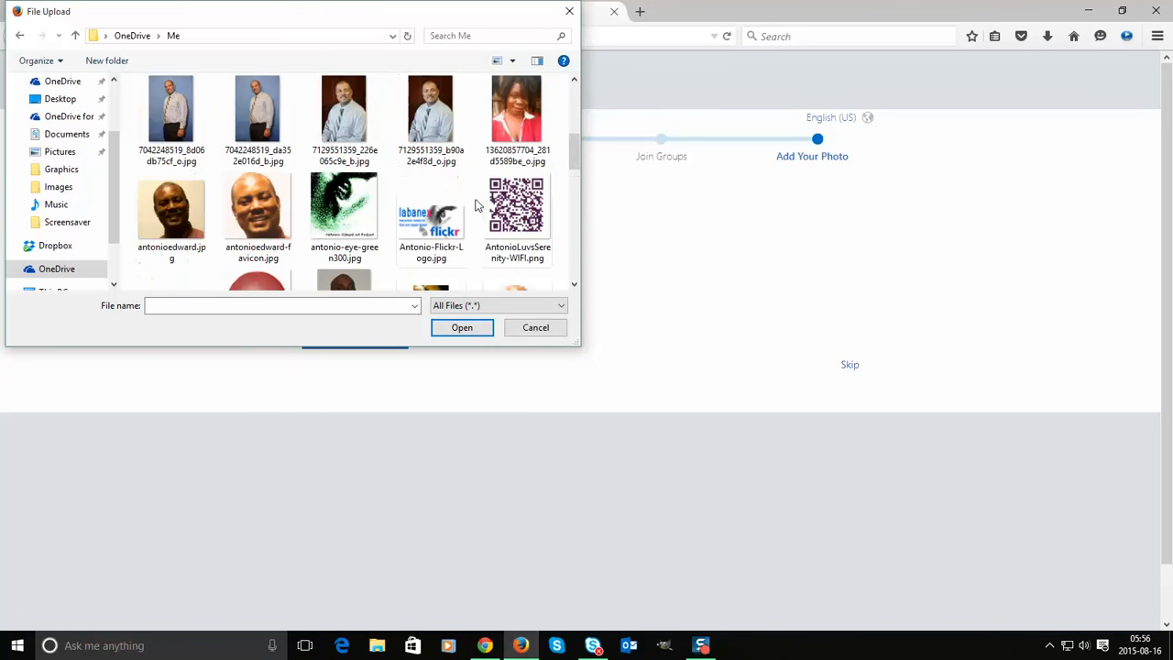
double_click(516, 124)
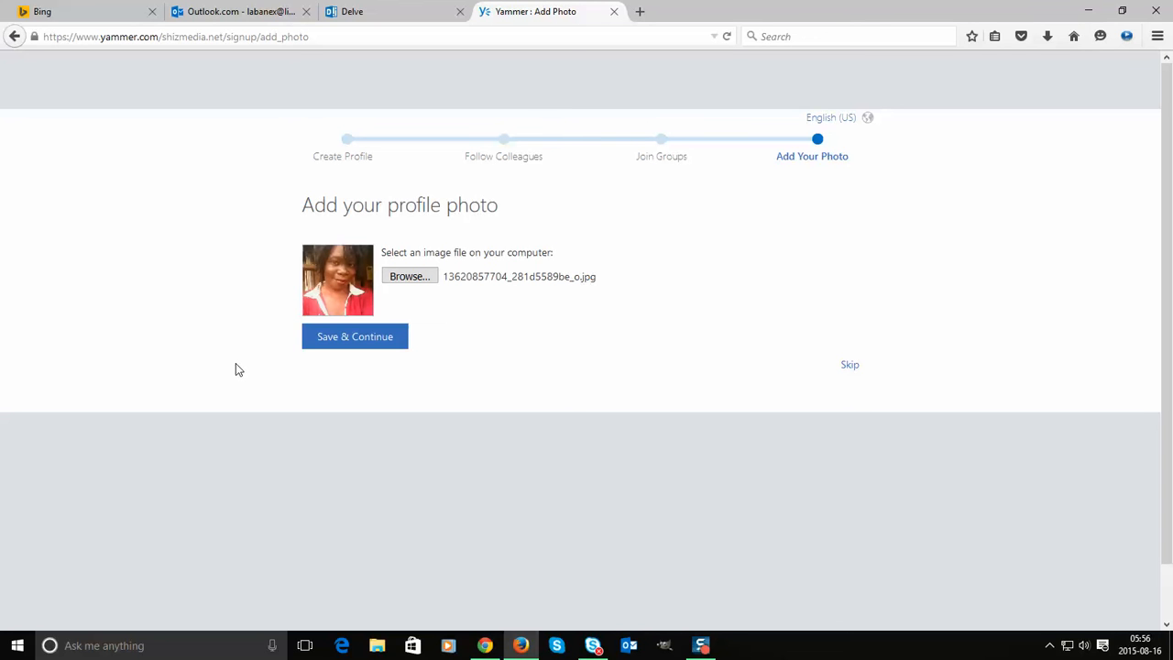
click(341, 337)
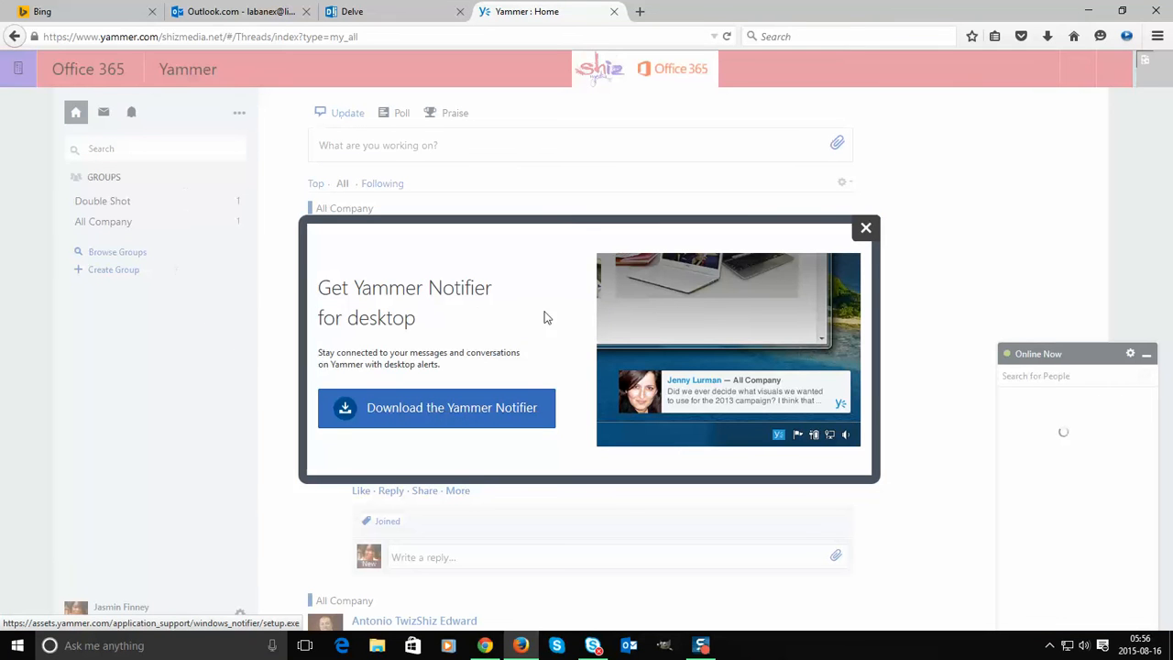
- Dismiss the Yammer Notifier offer and close the Yammer tab
click(866, 229)
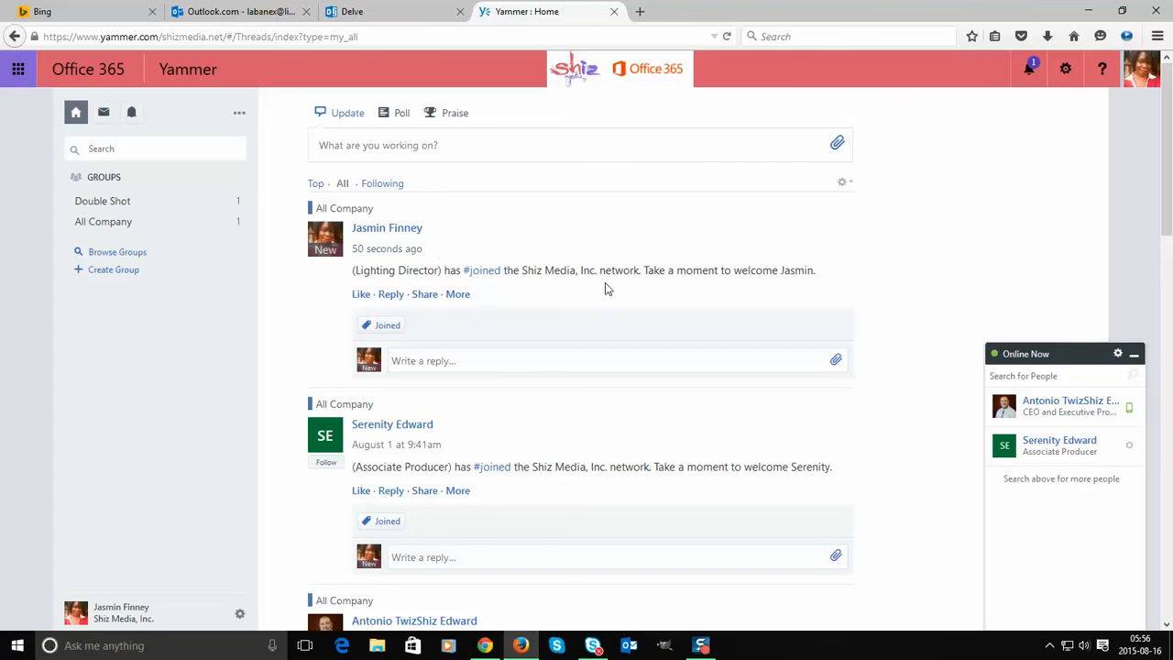
click(396, 11)
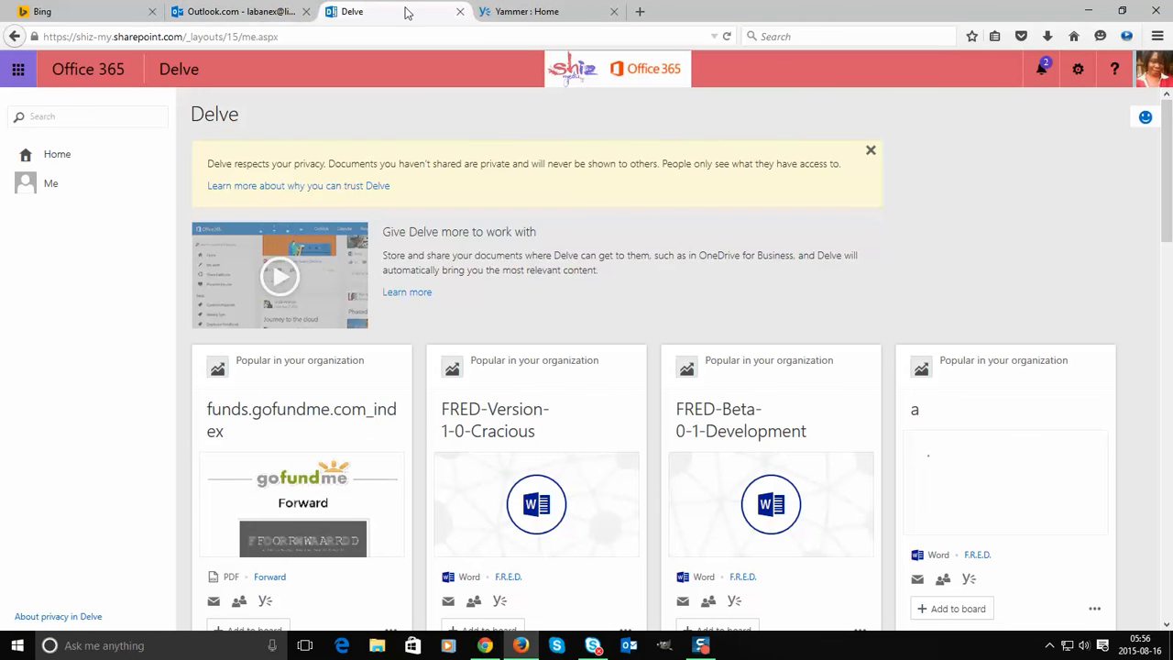
click(545, 12)
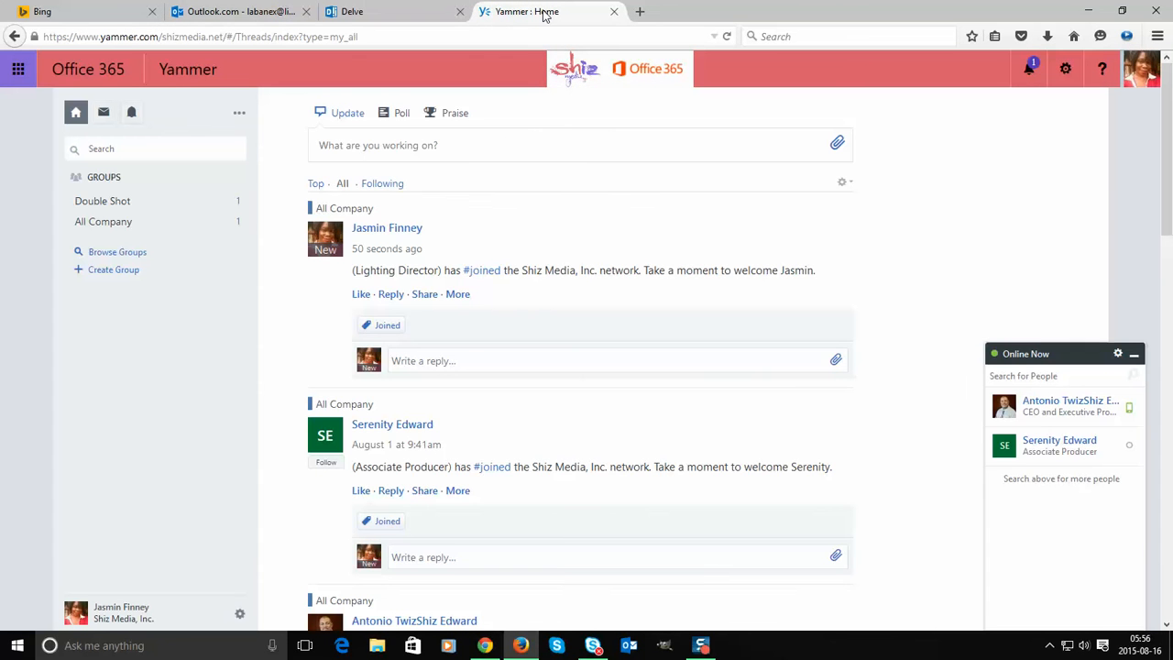
click(614, 11)
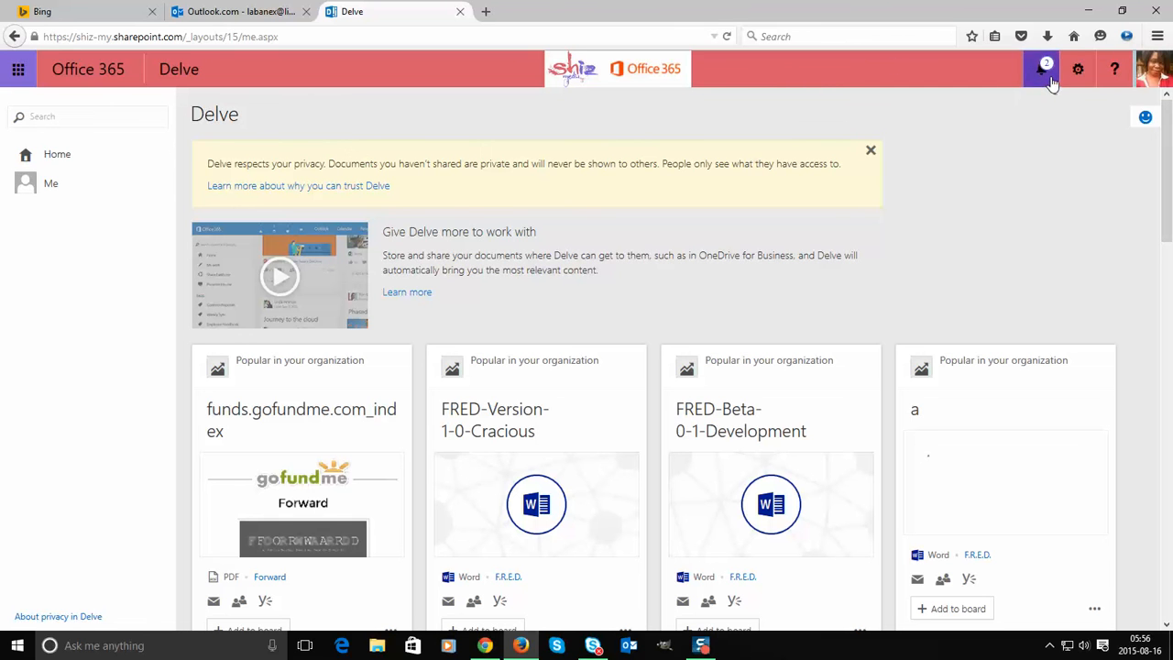
click(1047, 77)
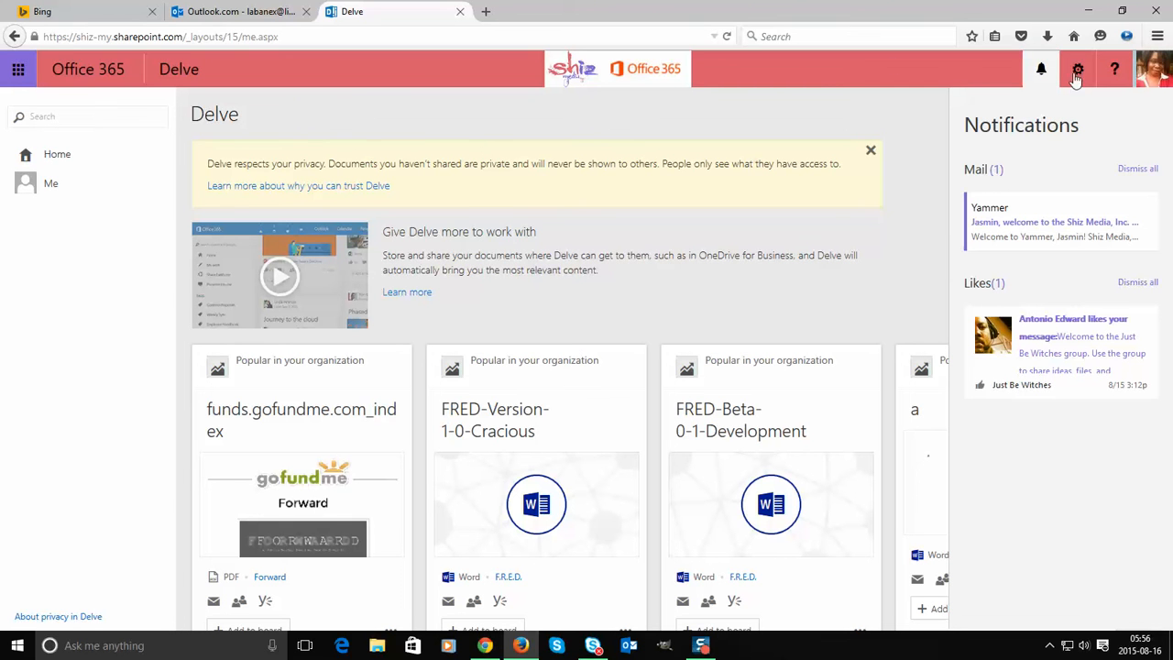
click(1155, 79)
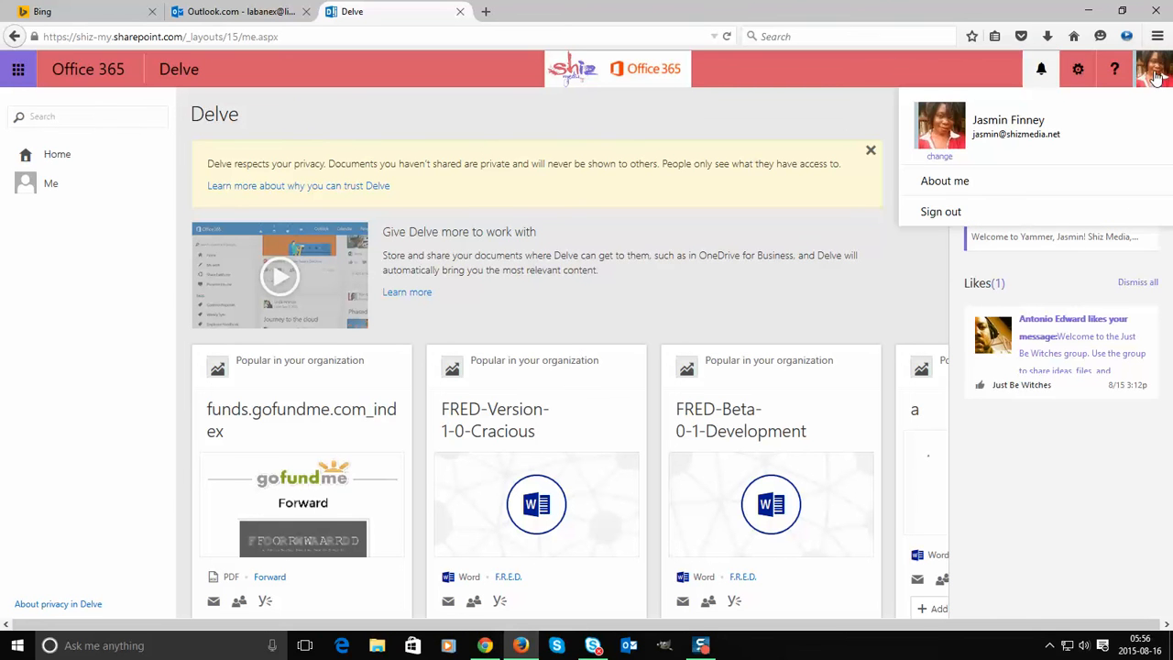
click(945, 218)
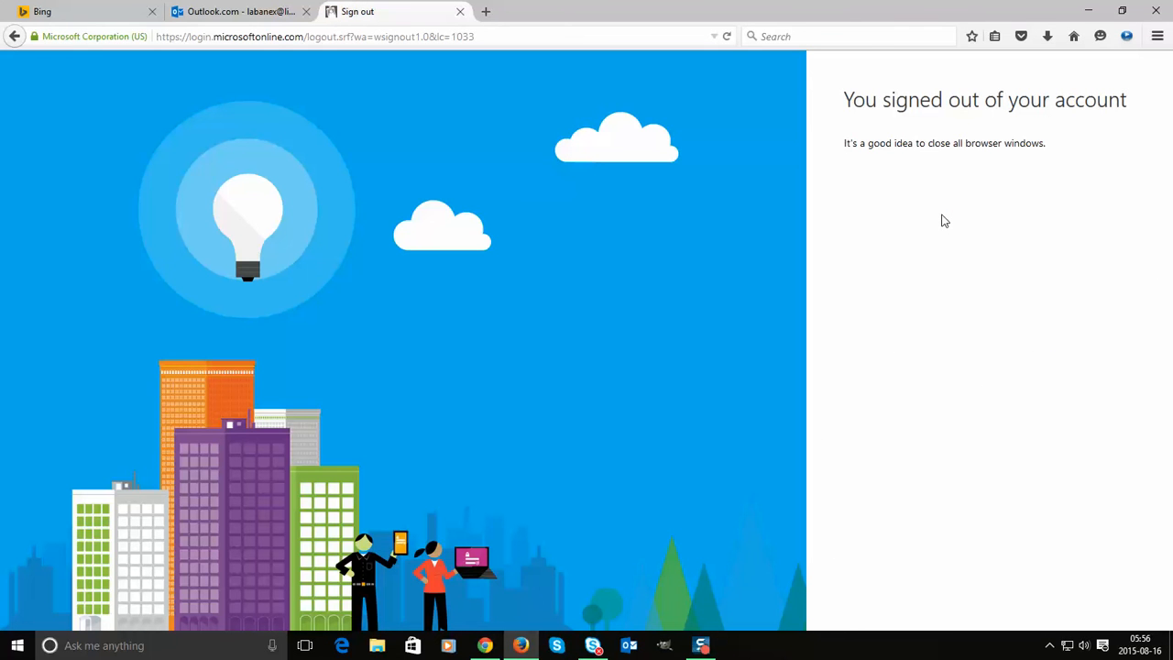
- Load the members site address, retrying until Outlook appears, then show the Office 365 app list
click(505, 39)
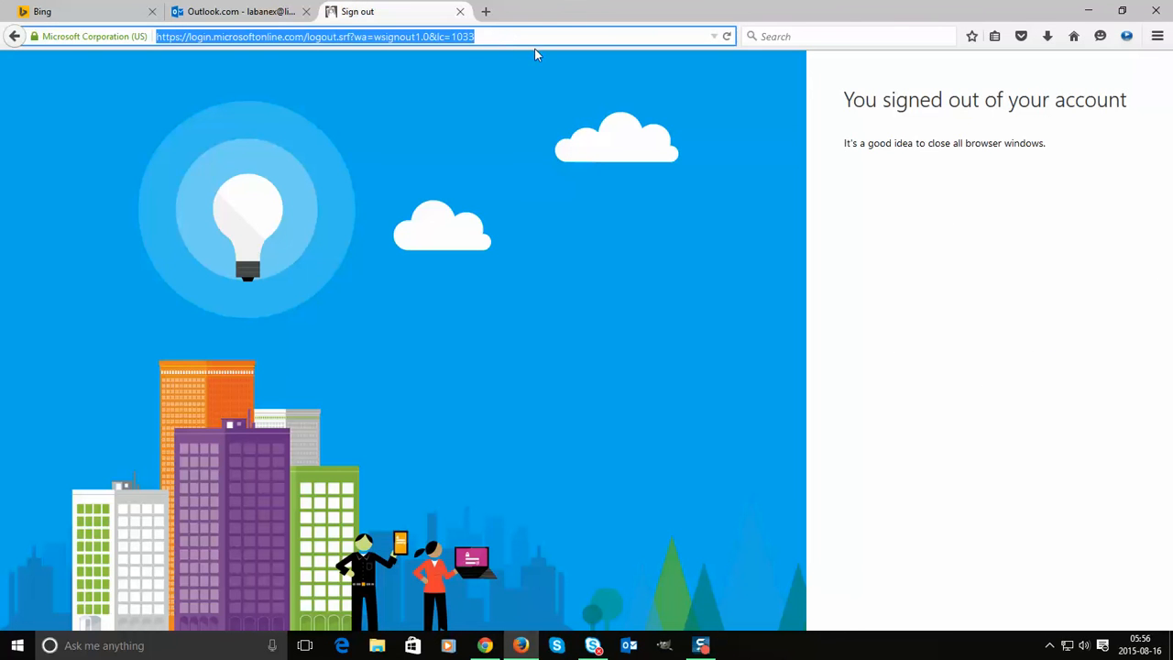
text(members.shizmedia.net/)
key(Return)
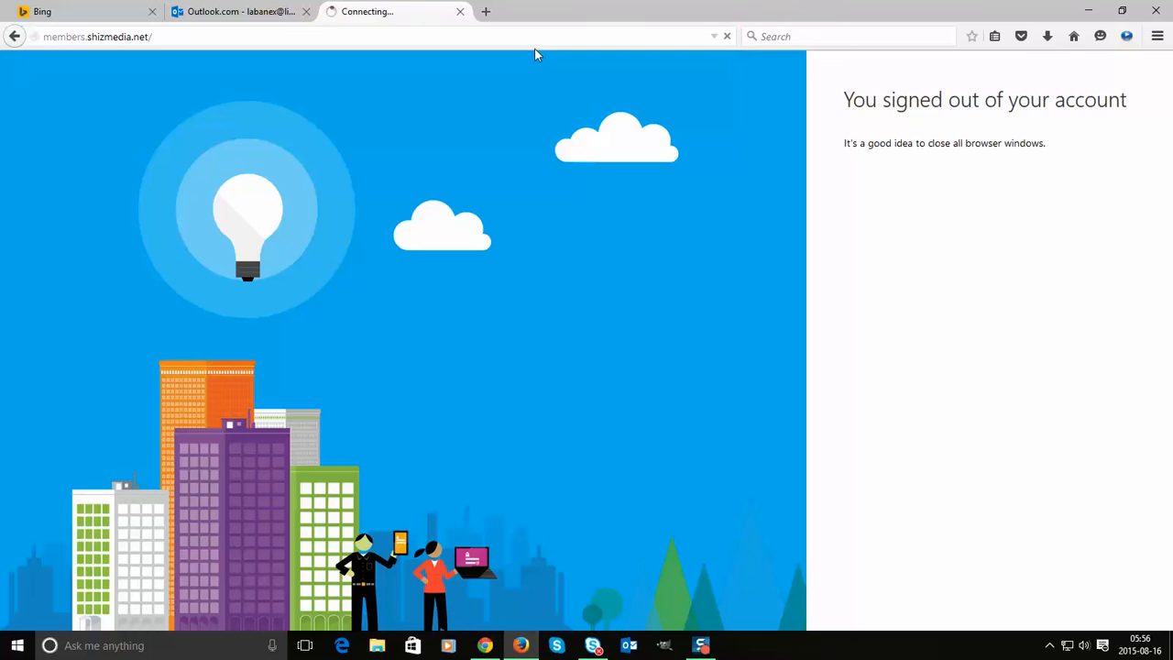
click(451, 446)
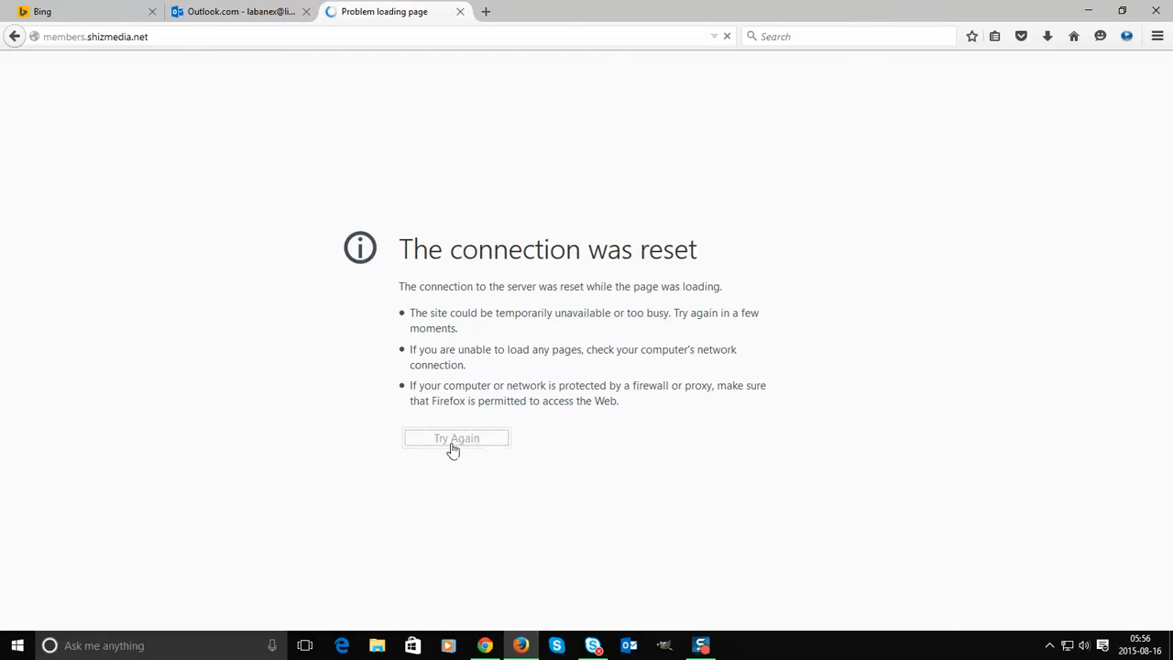
click(455, 440)
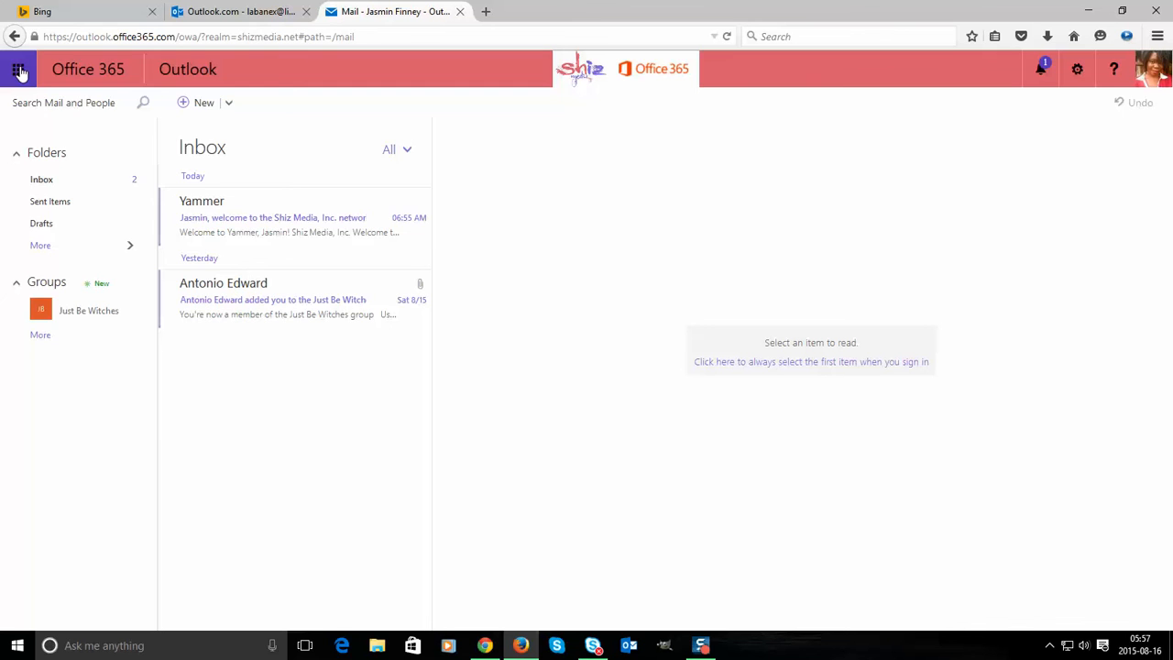
click(18, 71)
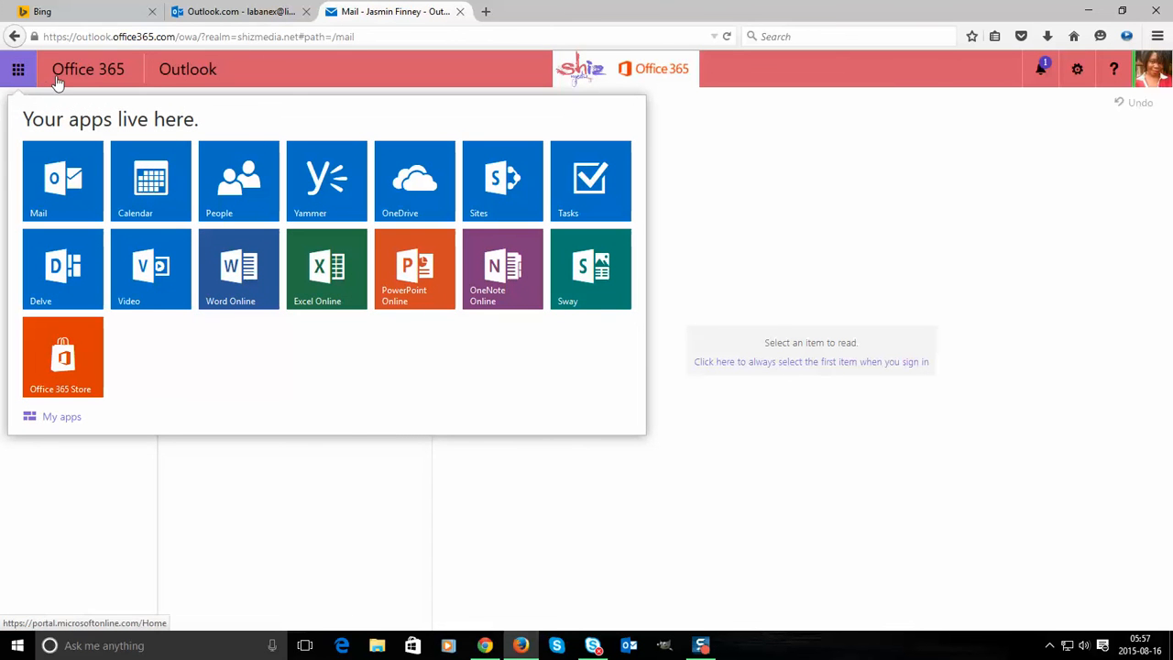
- From the Office 365 home page, reach settings and open Install and manage software
click(89, 74)
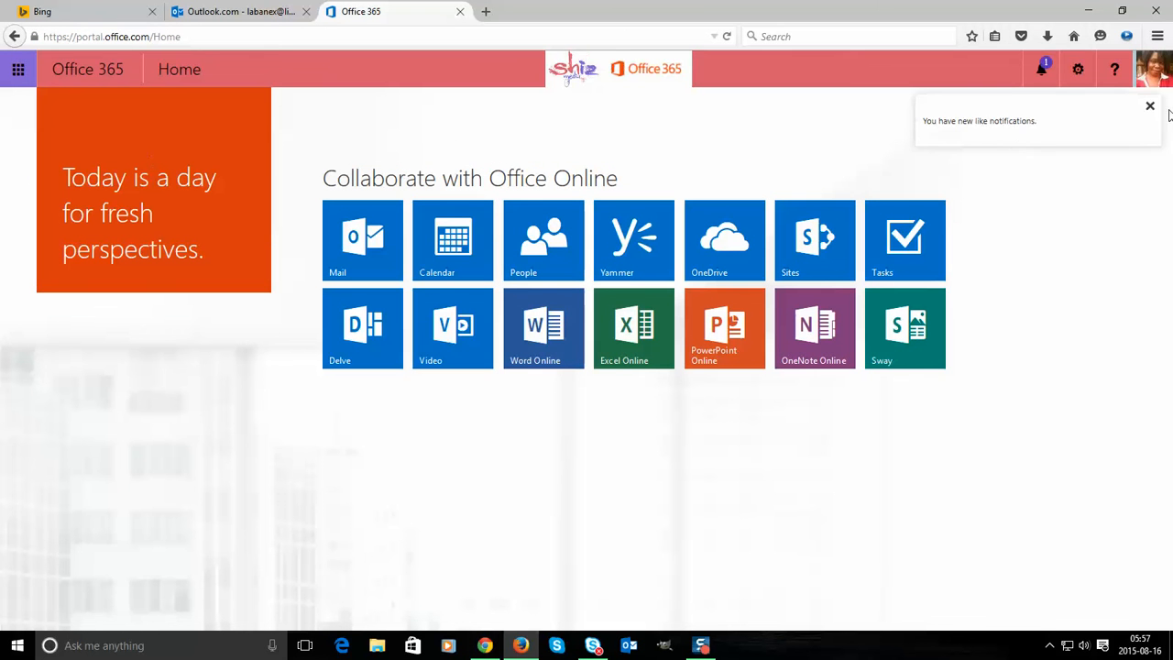
click(1156, 75)
click(1082, 82)
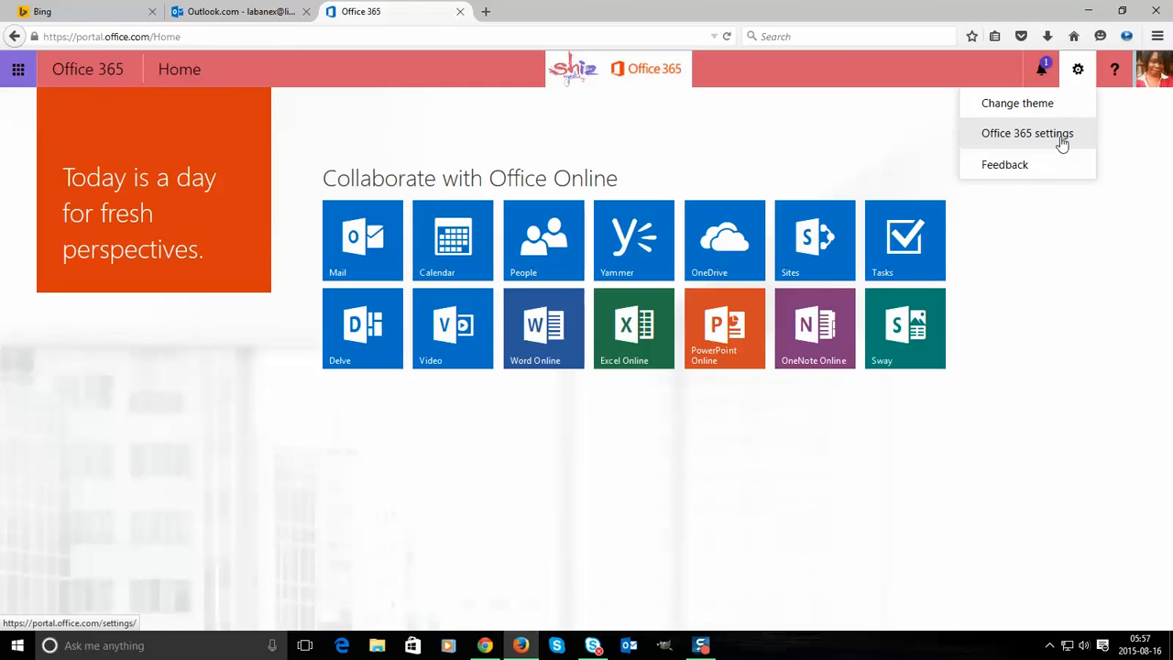
click(1060, 141)
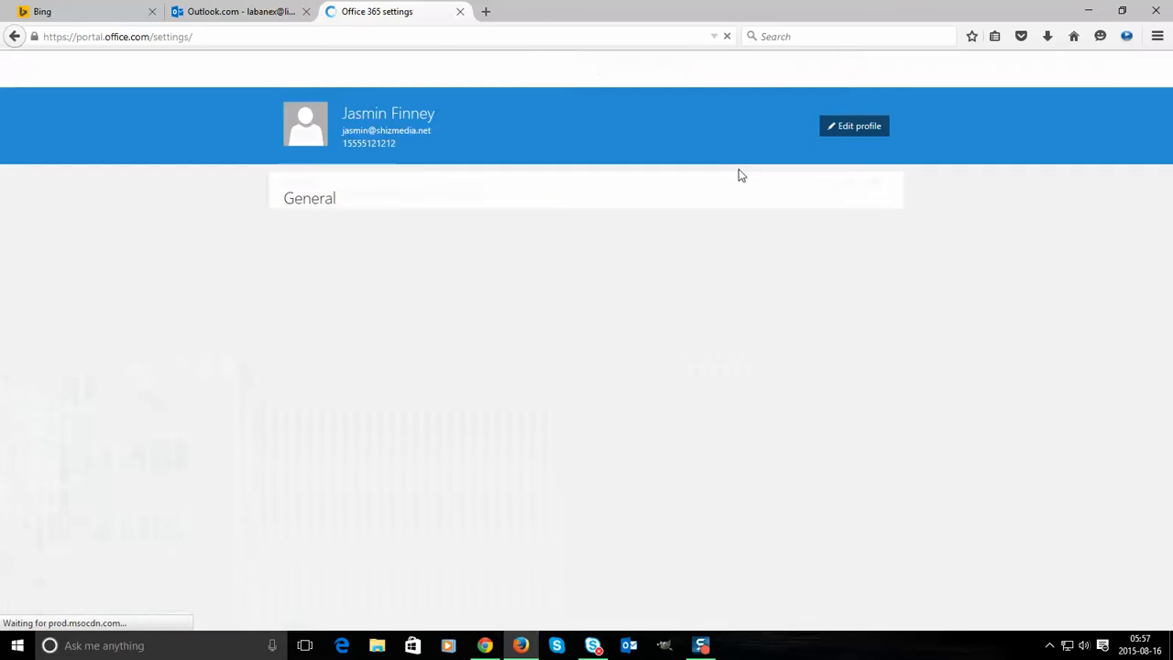
click(1075, 73)
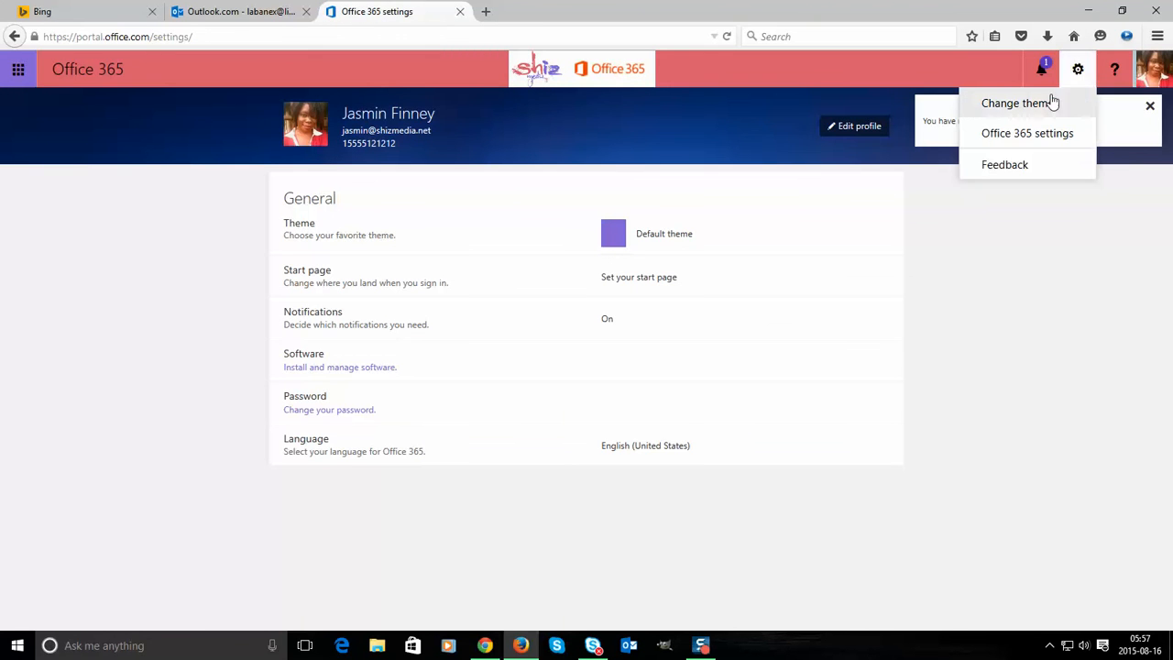
click(264, 160)
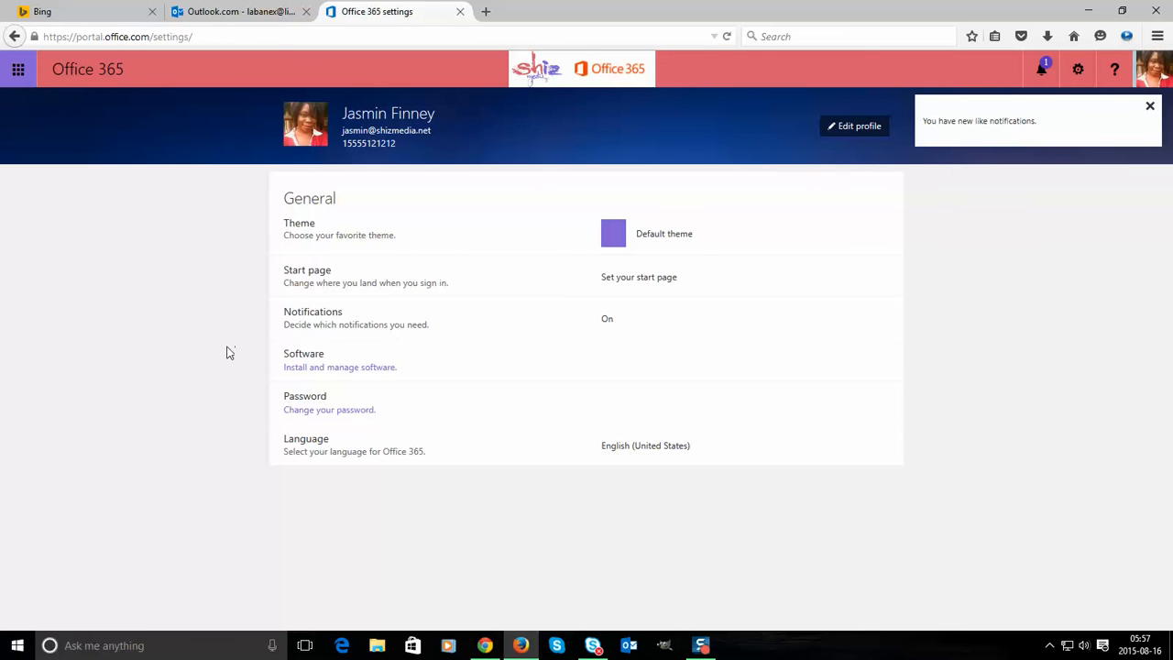
click(367, 370)
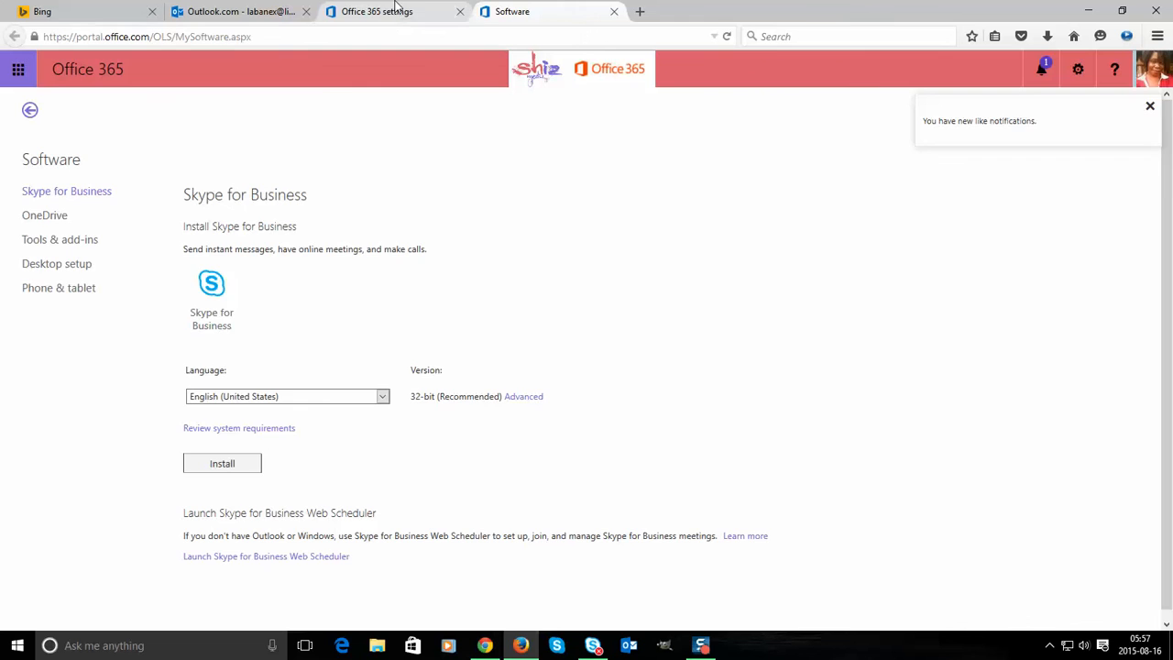
click(397, 10)
click(483, 17)
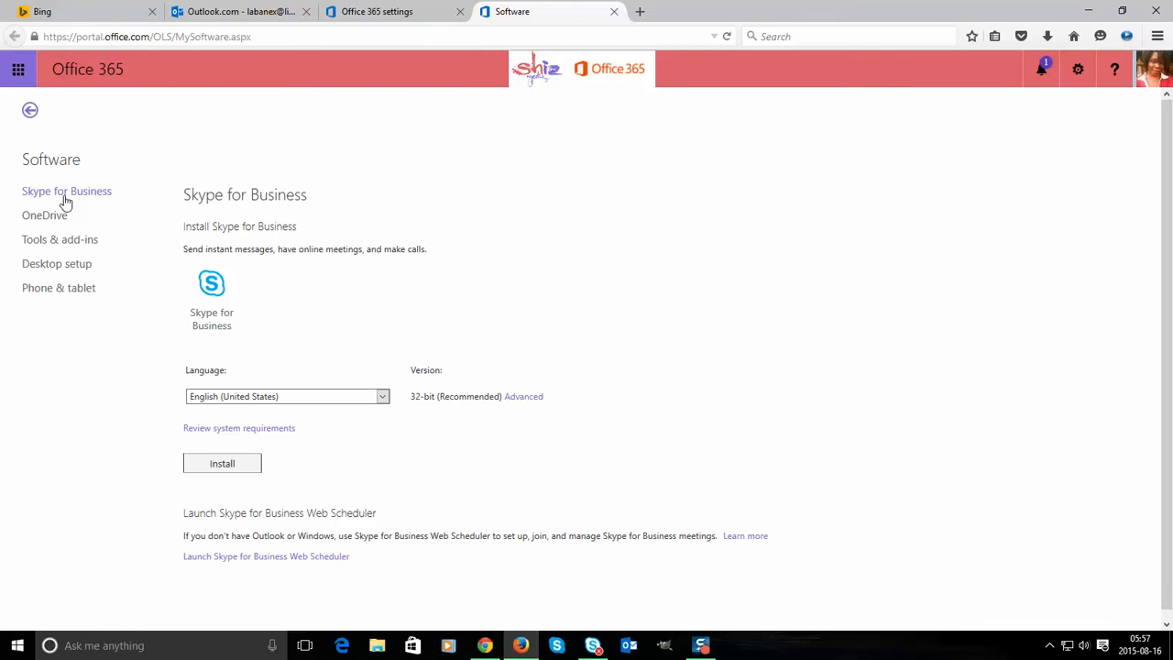
scroll(284, 261, down, 1)
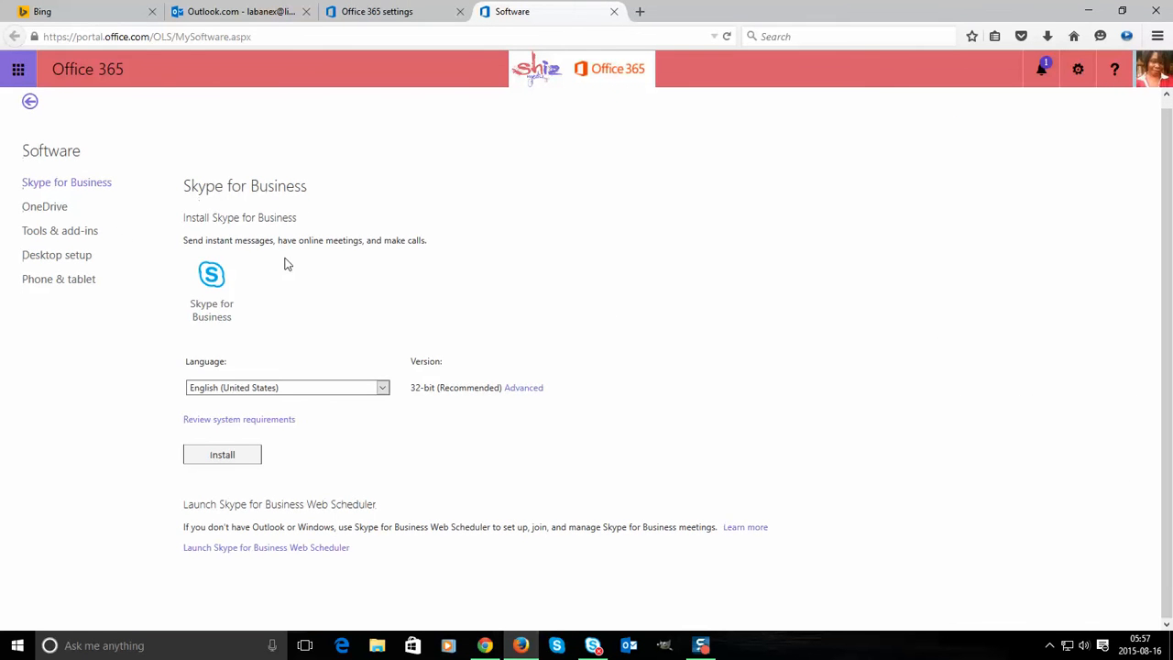
click(66, 211)
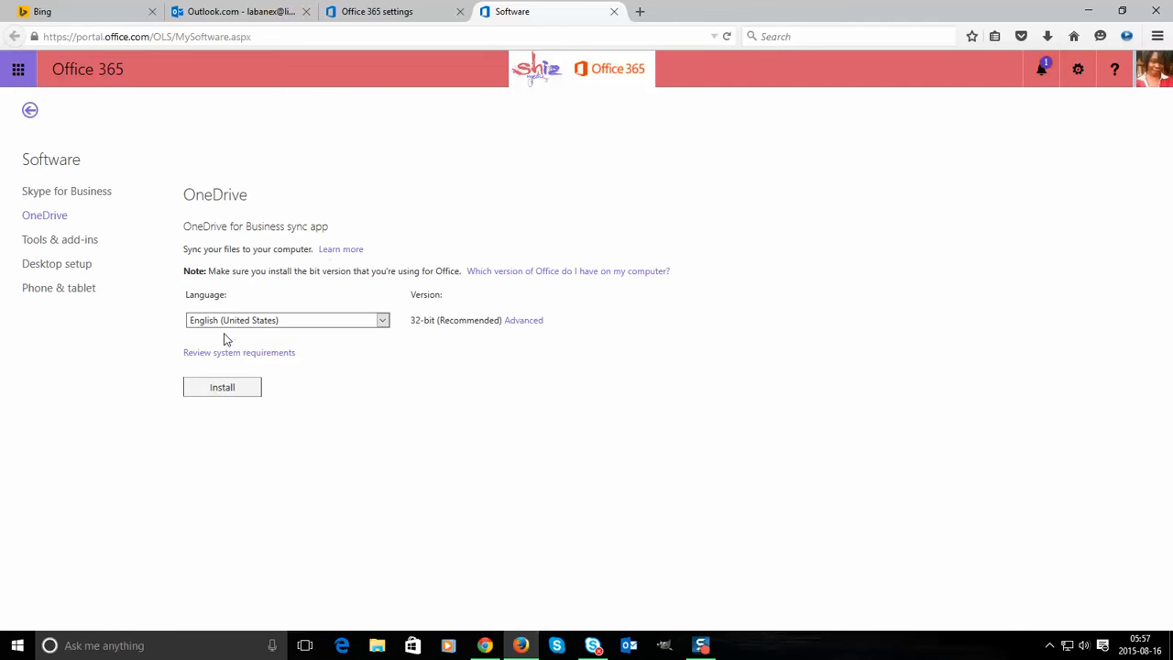
click(66, 194)
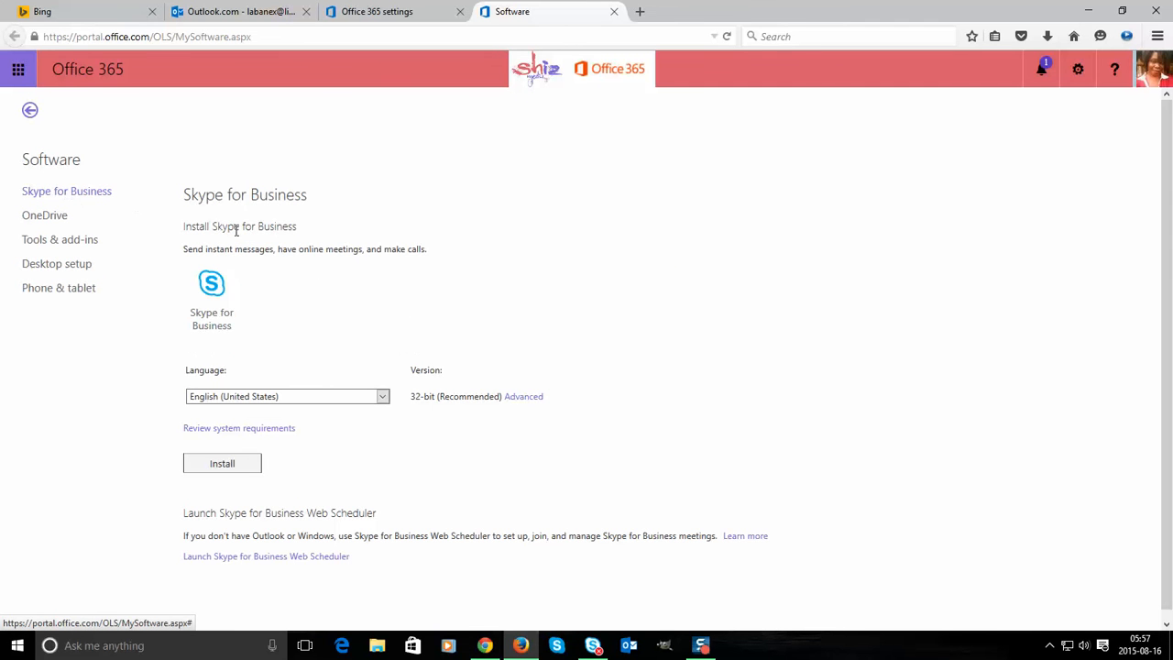
drag(214, 227, 306, 230)
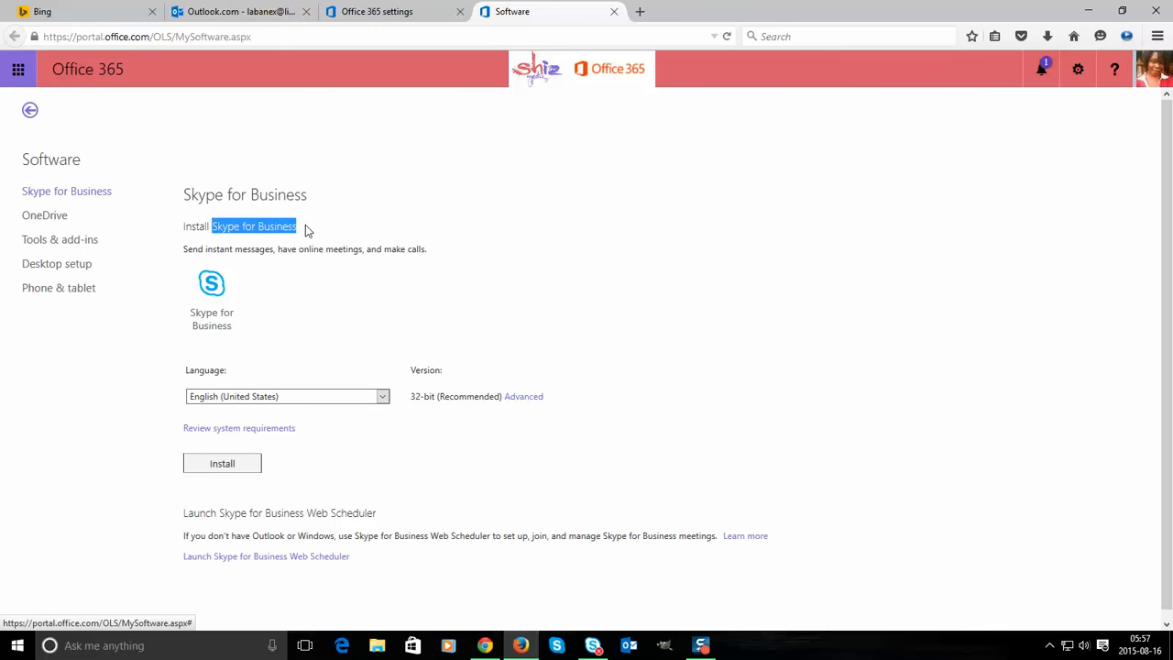
click(558, 645)
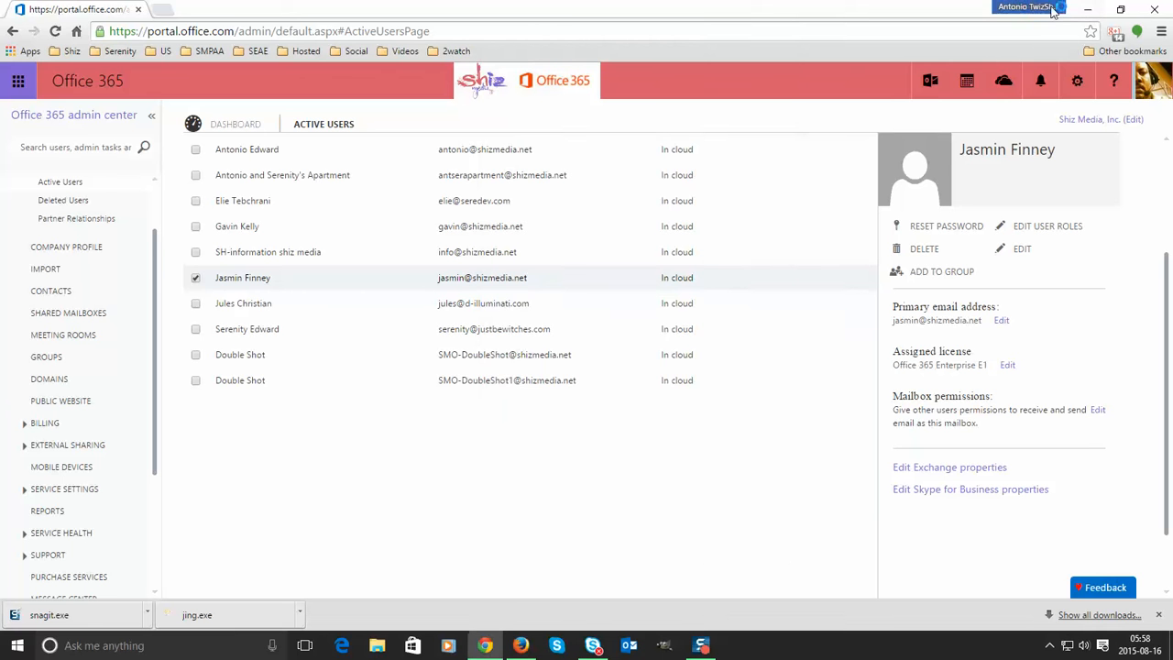
- In the Skype for Business sign-in window, replace the sign-in address's user name with the colleague's
click(1091, 18)
drag(660, 36, 570, 35)
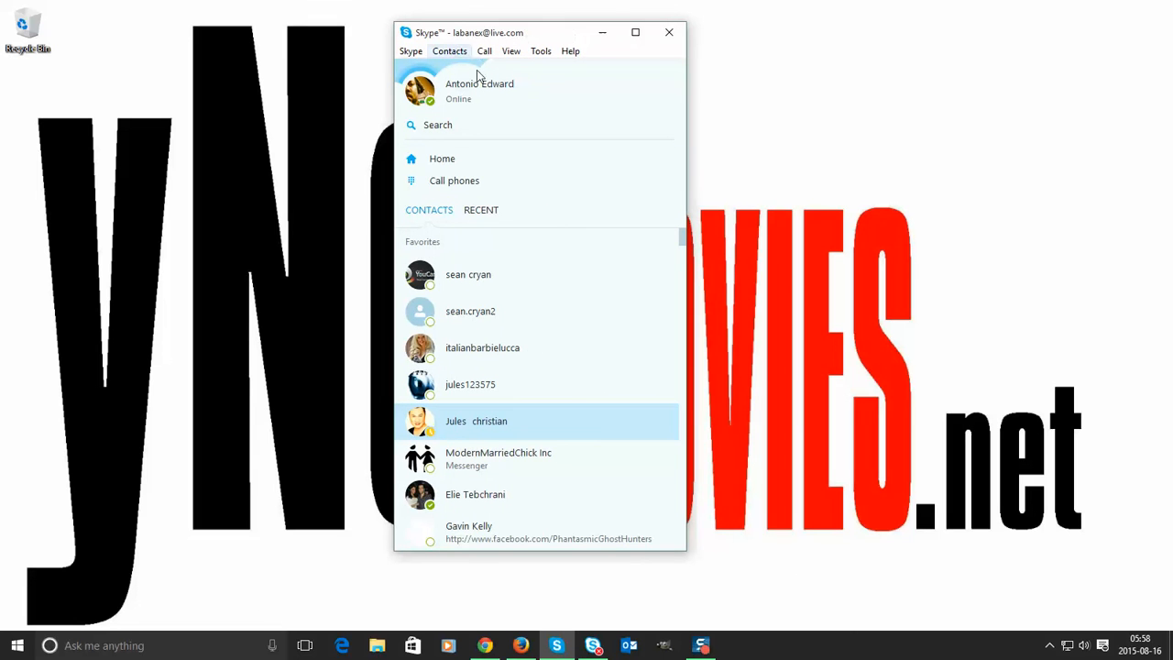
click(591, 648)
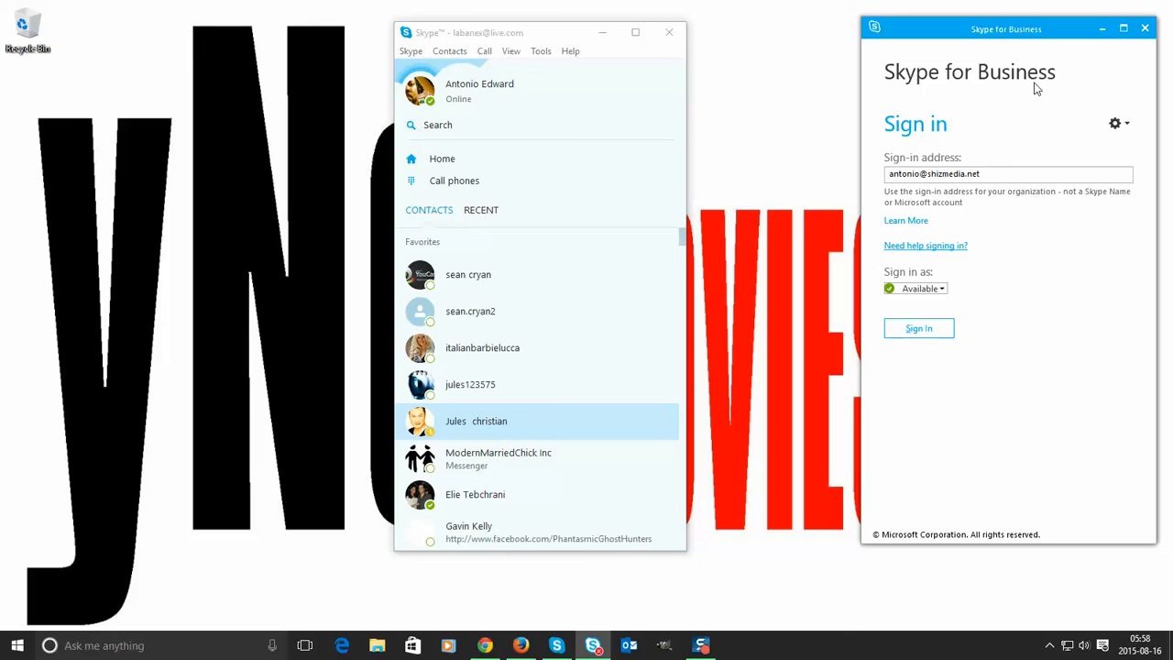
double_click(914, 174)
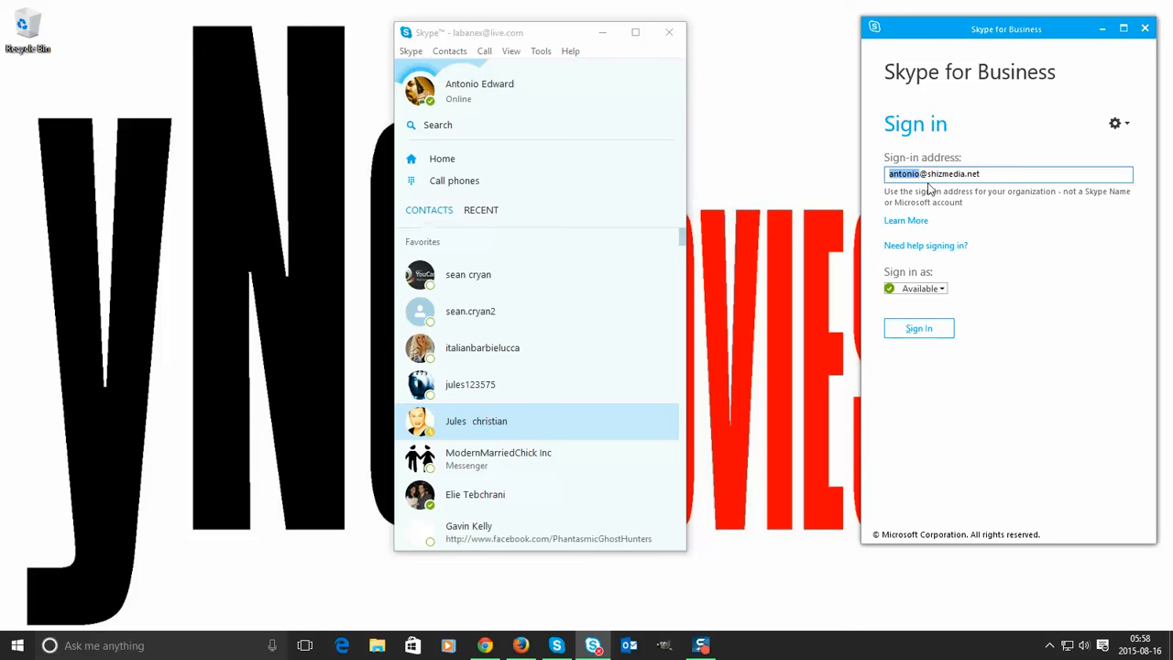
text(jasmin)
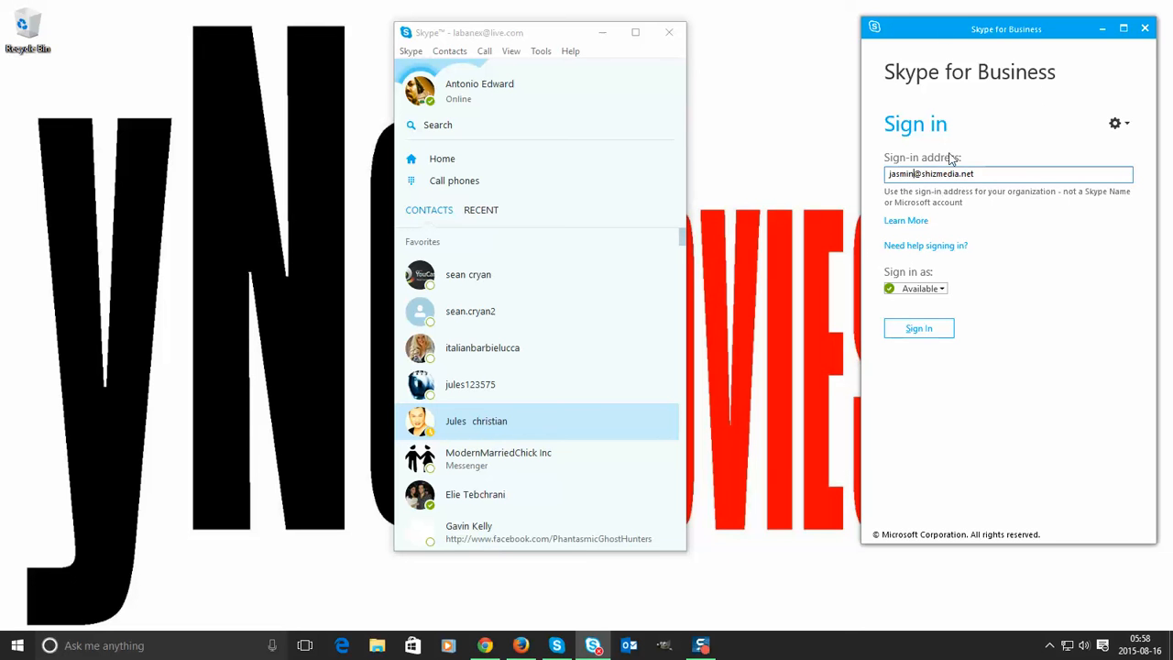
- Keep English (United States) as the install language on the Software page
click(521, 645)
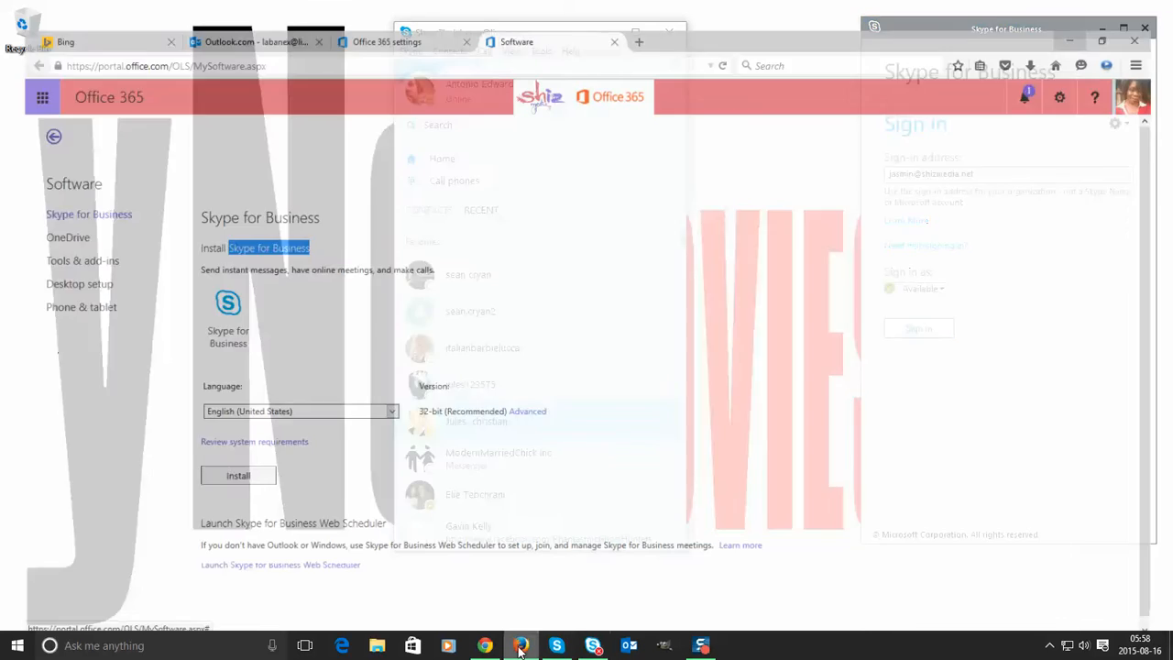
click(278, 396)
click(280, 396)
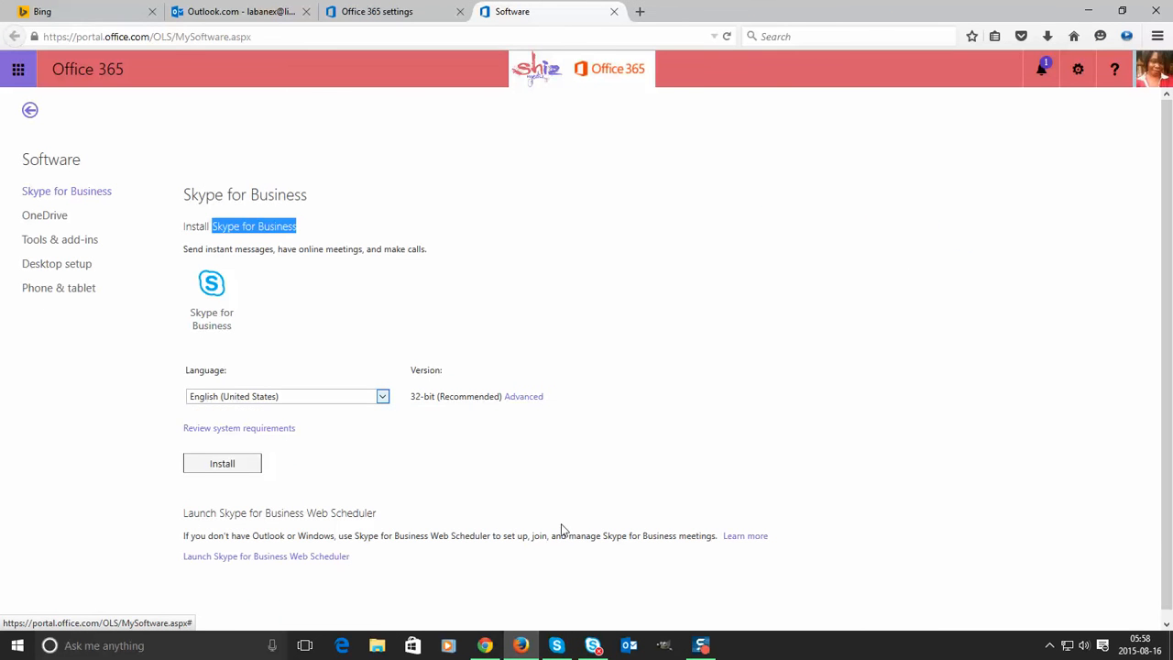
click(1088, 11)
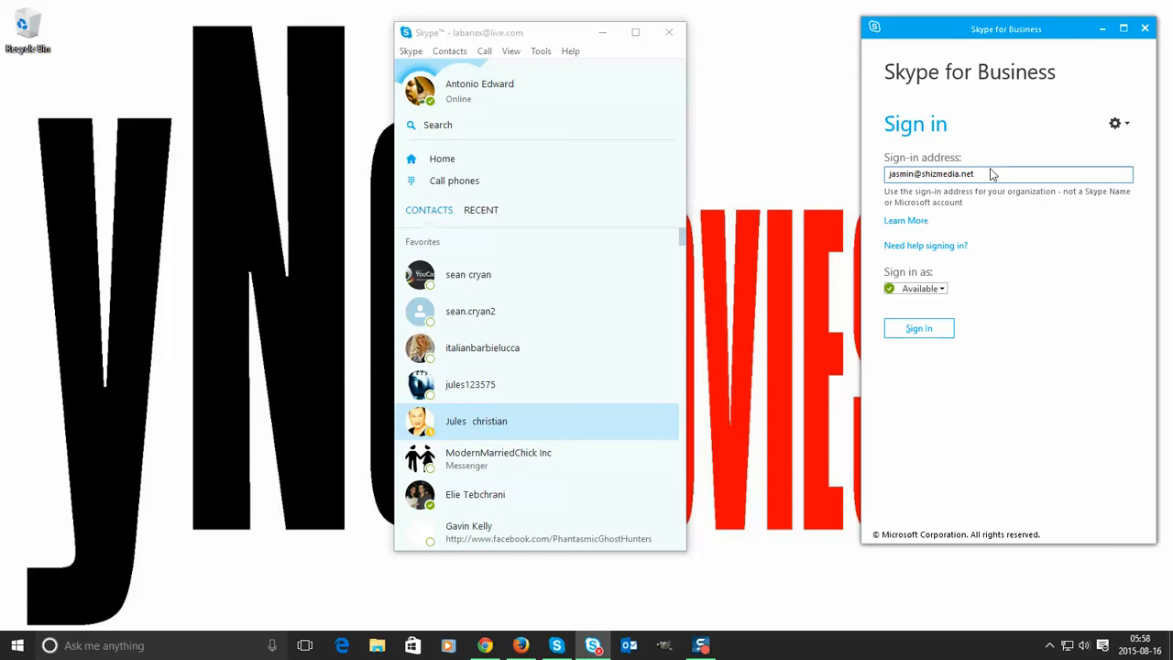
click(521, 646)
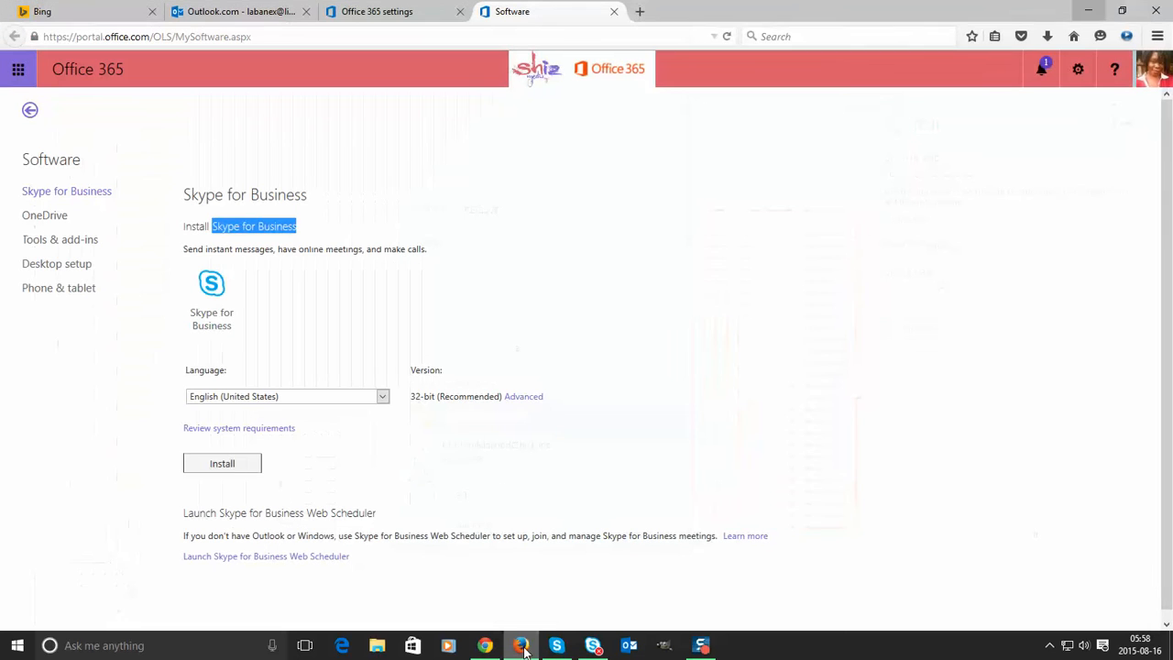
- Change the Skype for Business install version from 32-bit to 64-bit
drag(418, 397, 447, 399)
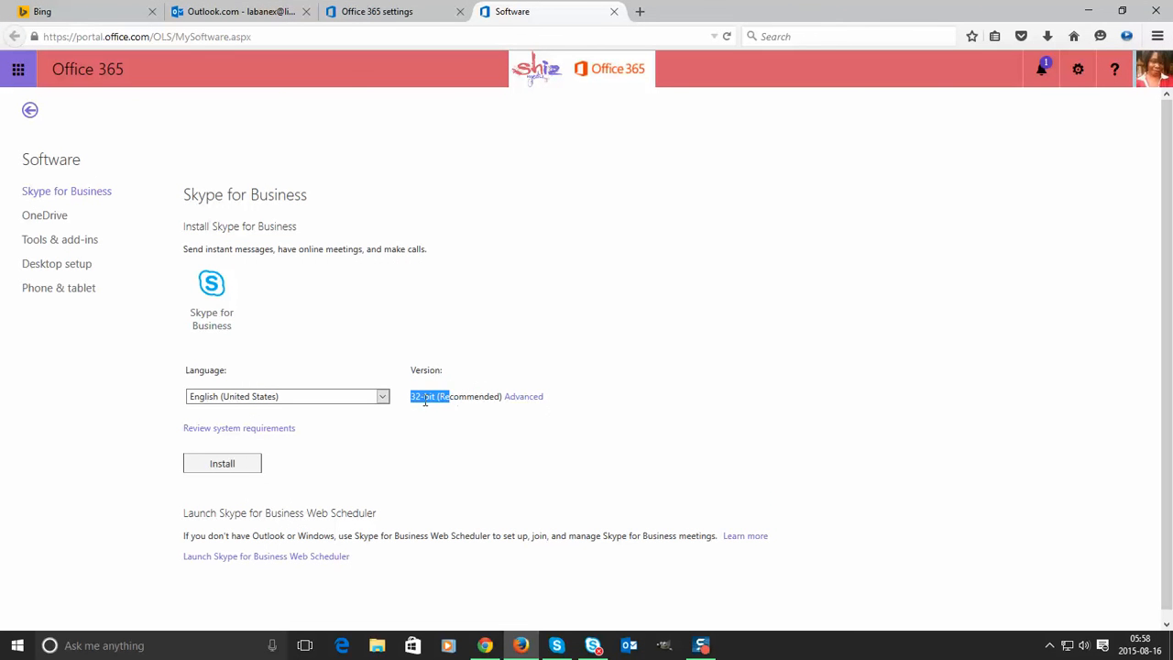
click(426, 400)
click(530, 398)
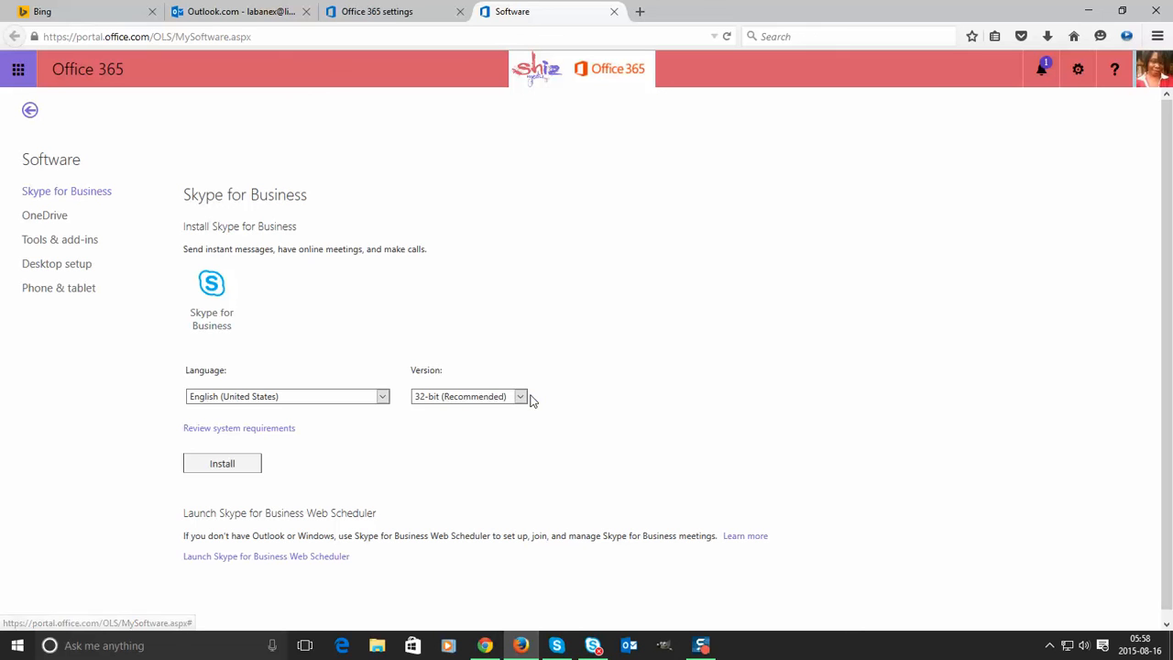
click(519, 397)
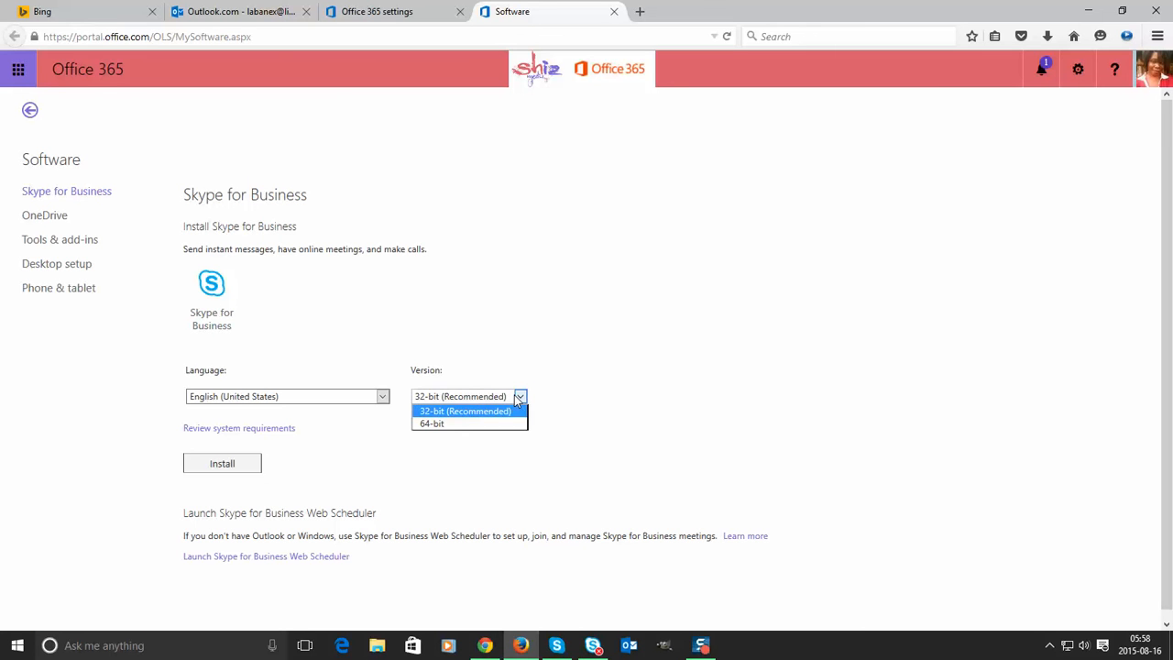
click(469, 424)
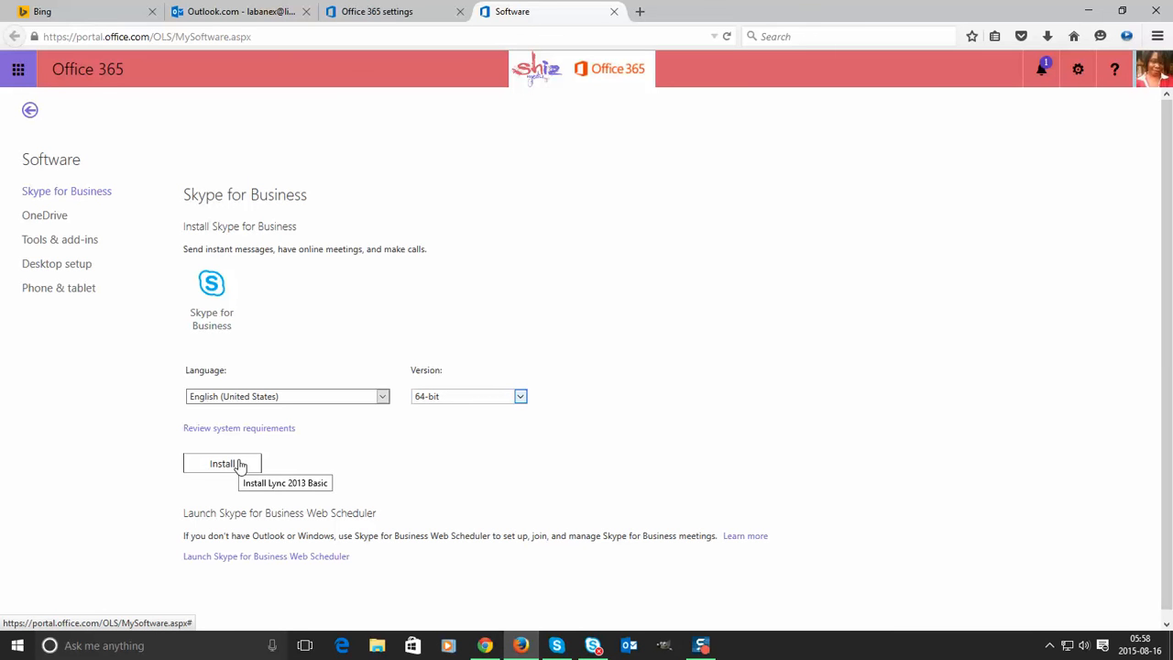
click(445, 397)
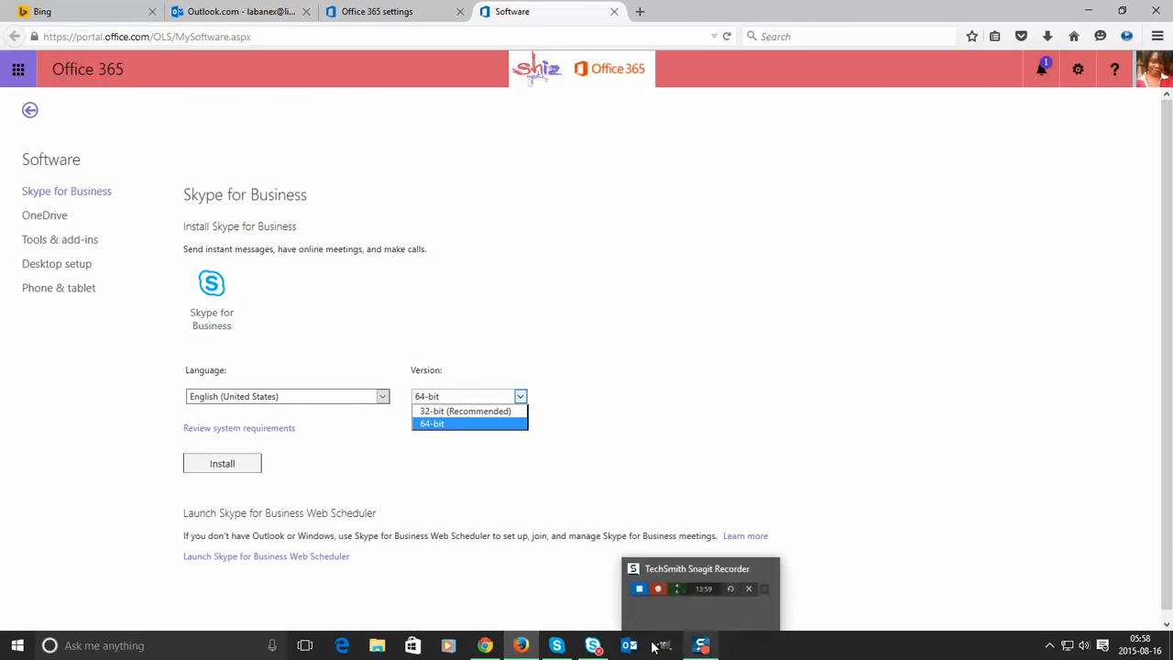
click(593, 647)
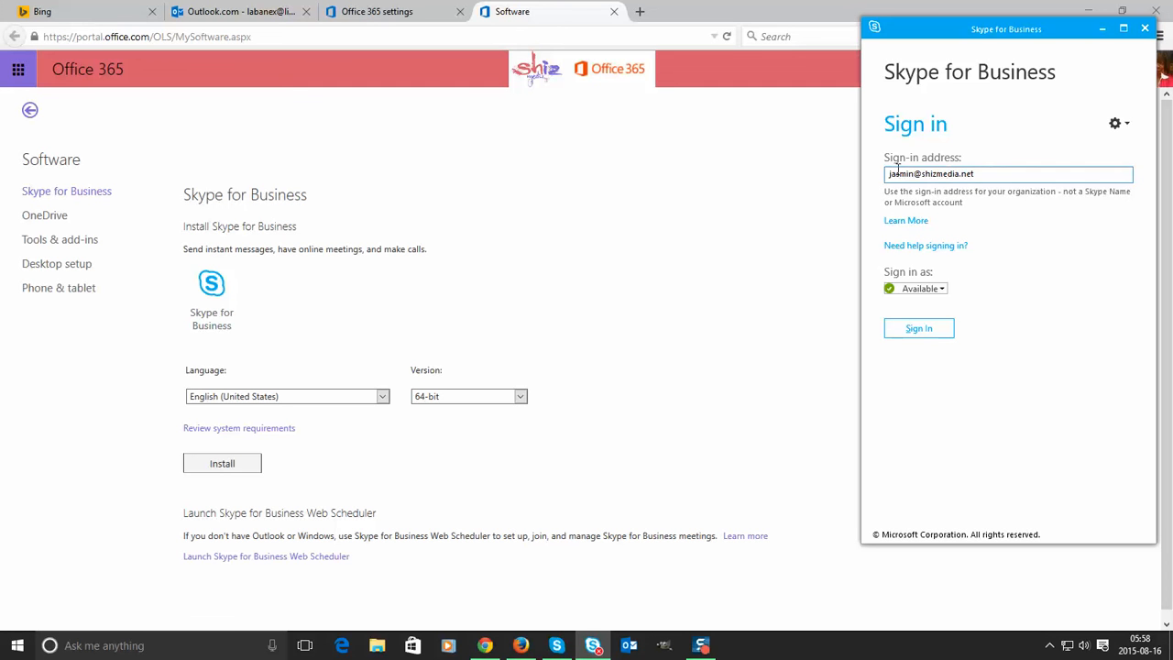
- Sign in to Skype for Business with the account password and save the sign-in info
click(919, 329)
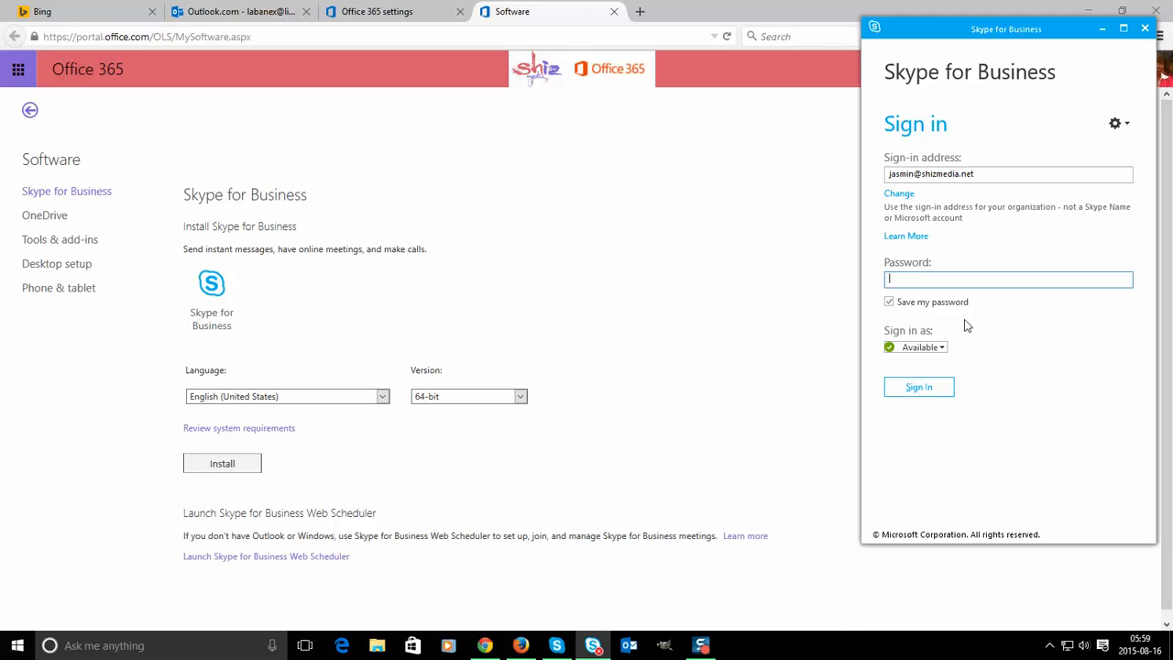
text(*********)
key(Return)
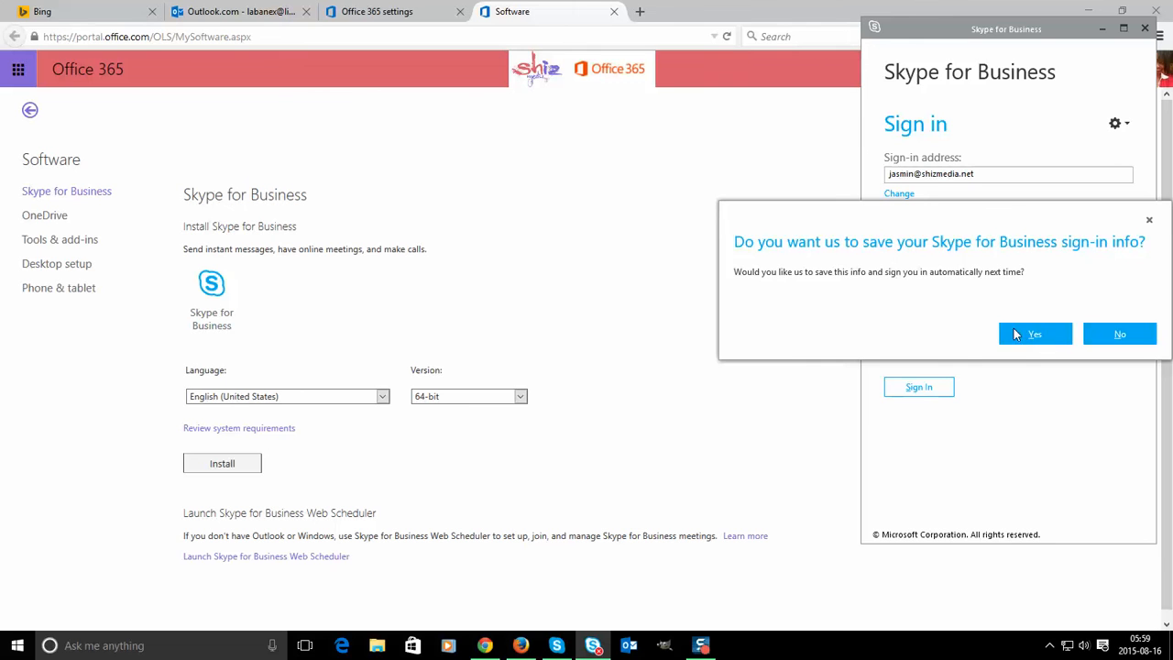
click(1116, 334)
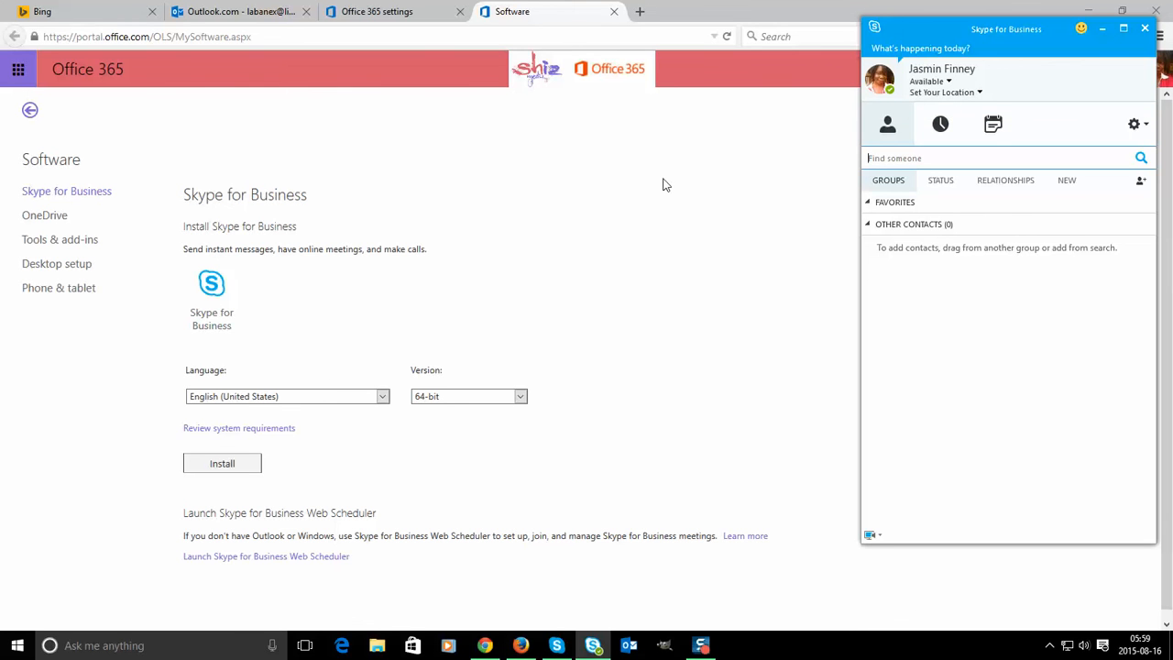
- Search the Skype for Business directory for the second user's contact by name
click(375, 9)
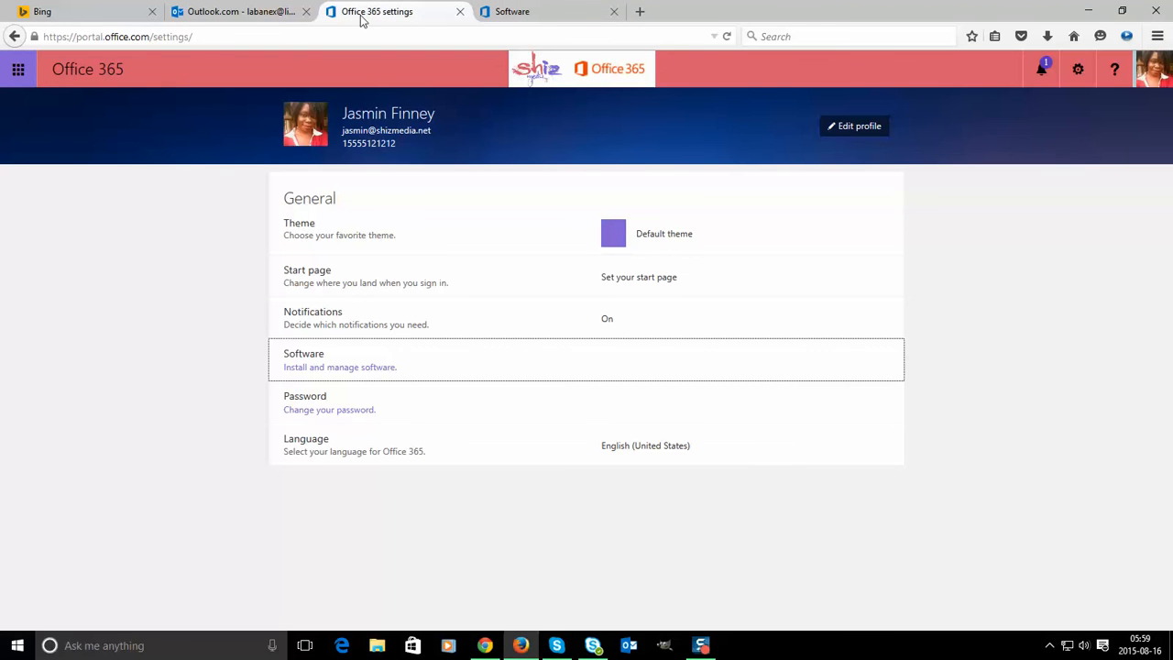
click(557, 645)
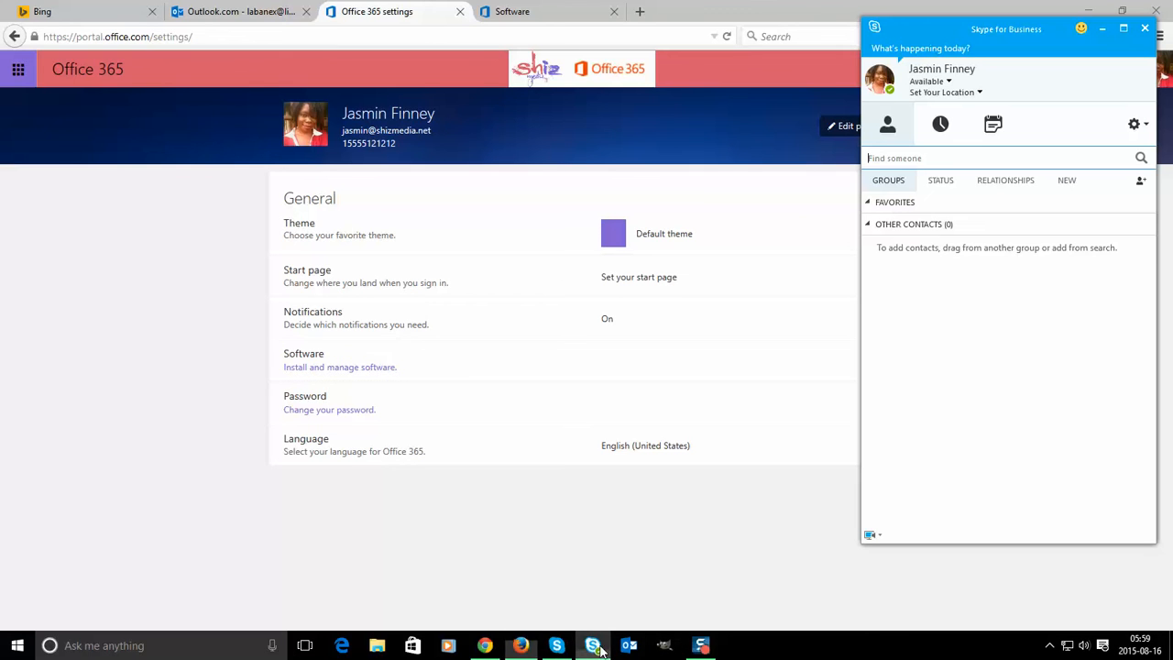
click(918, 158)
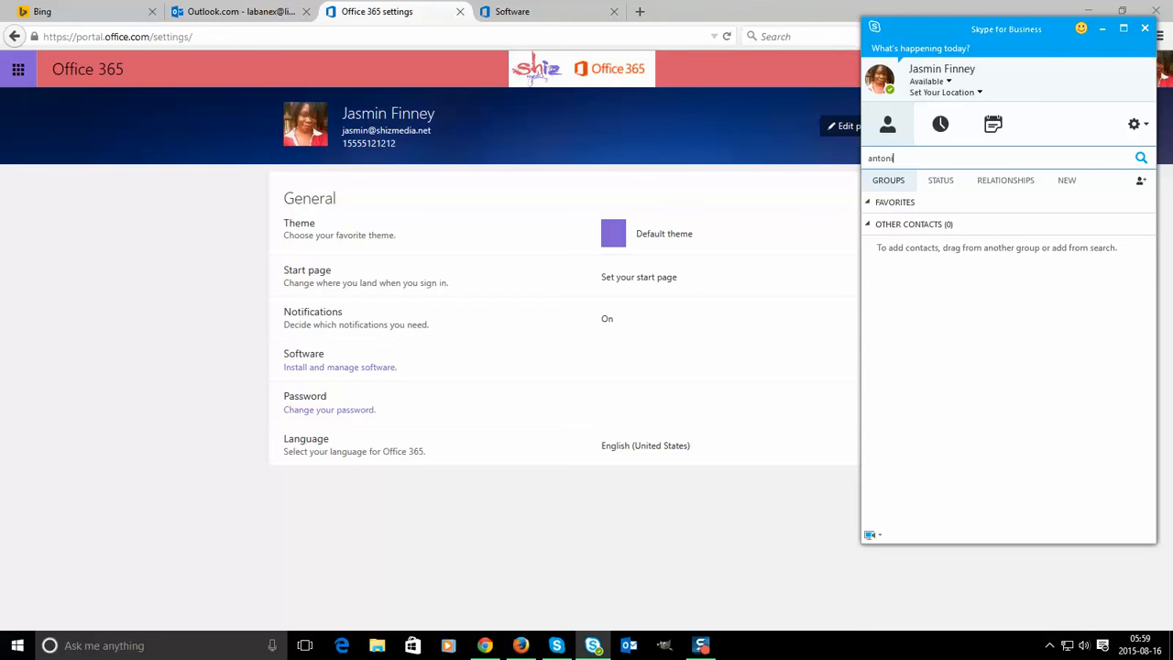
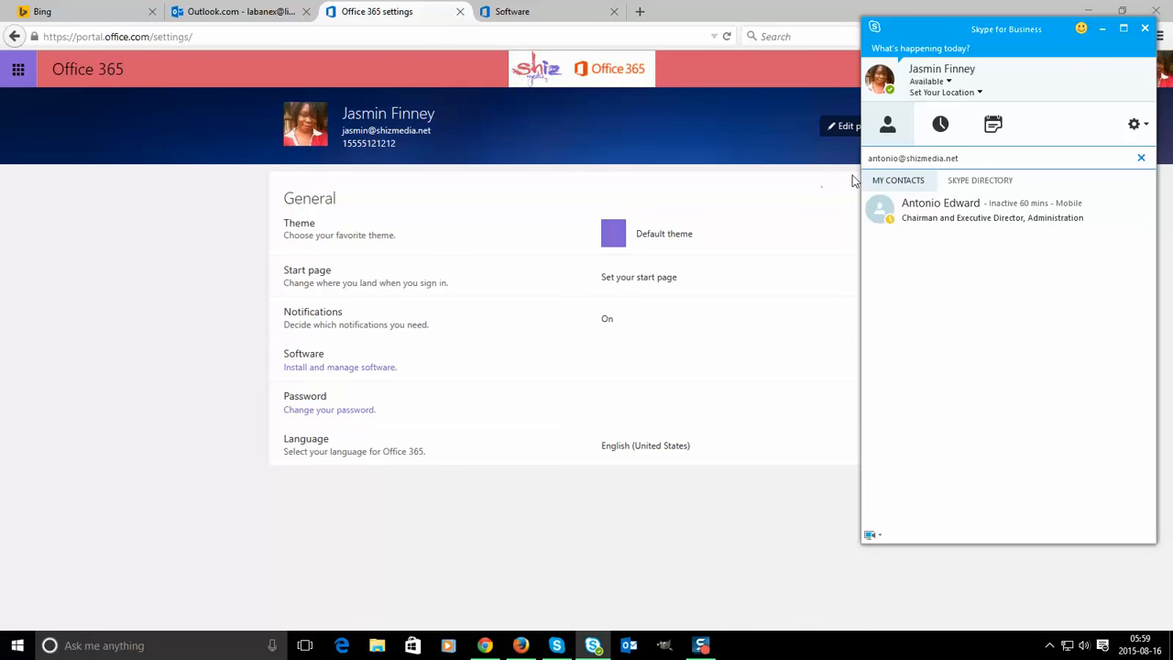
key(ctrl+a)
text(antoni)
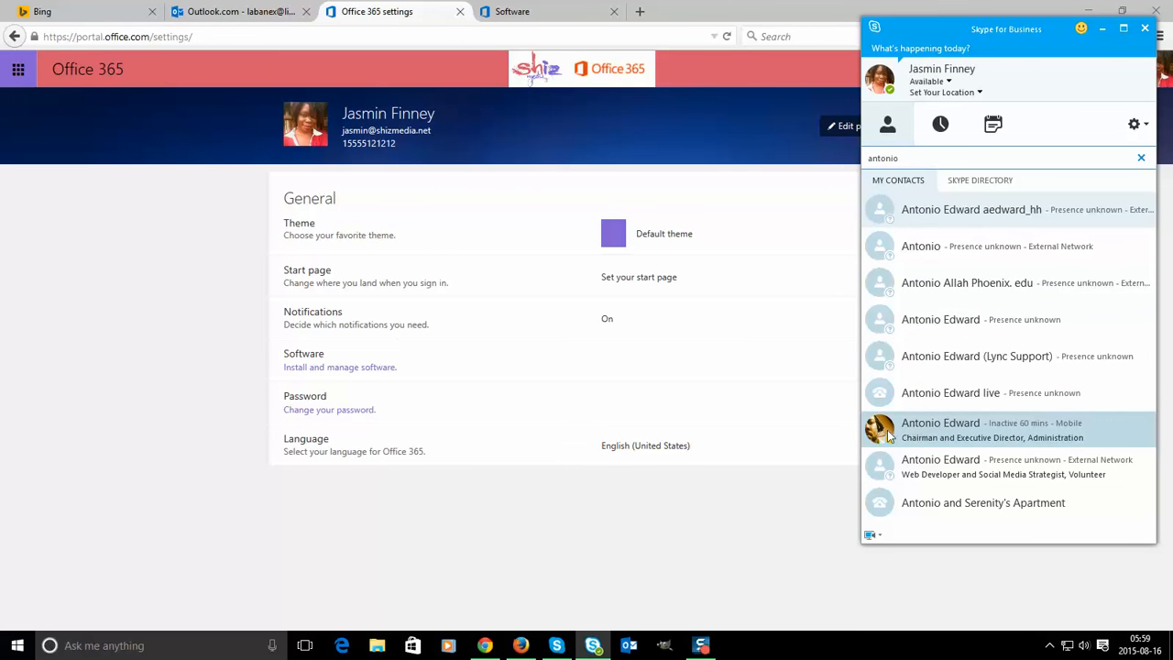
- Add the Chairman and Executive Director contact from the results to Favorites
mouse_move(880, 437)
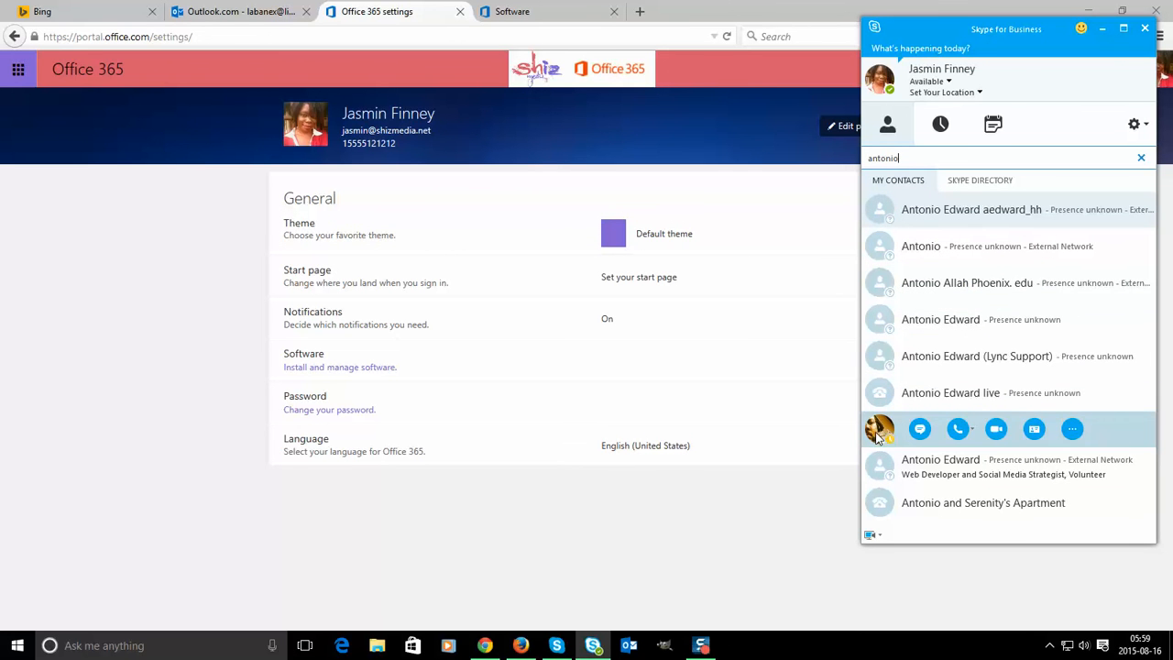
right_click(1112, 434)
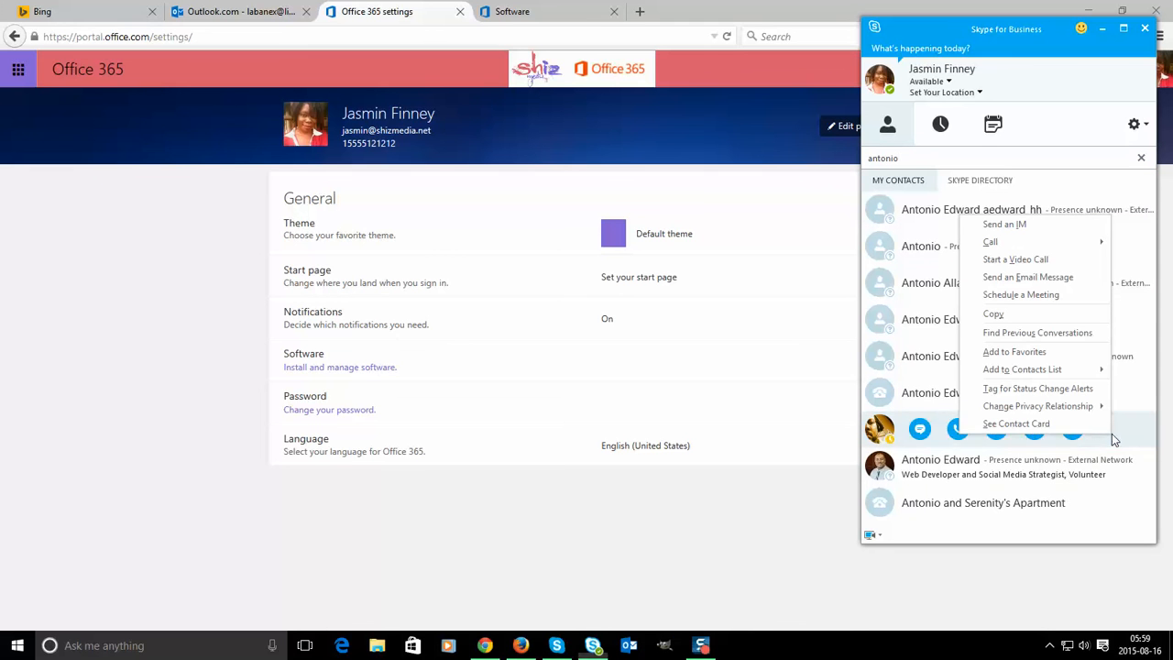
click(1016, 357)
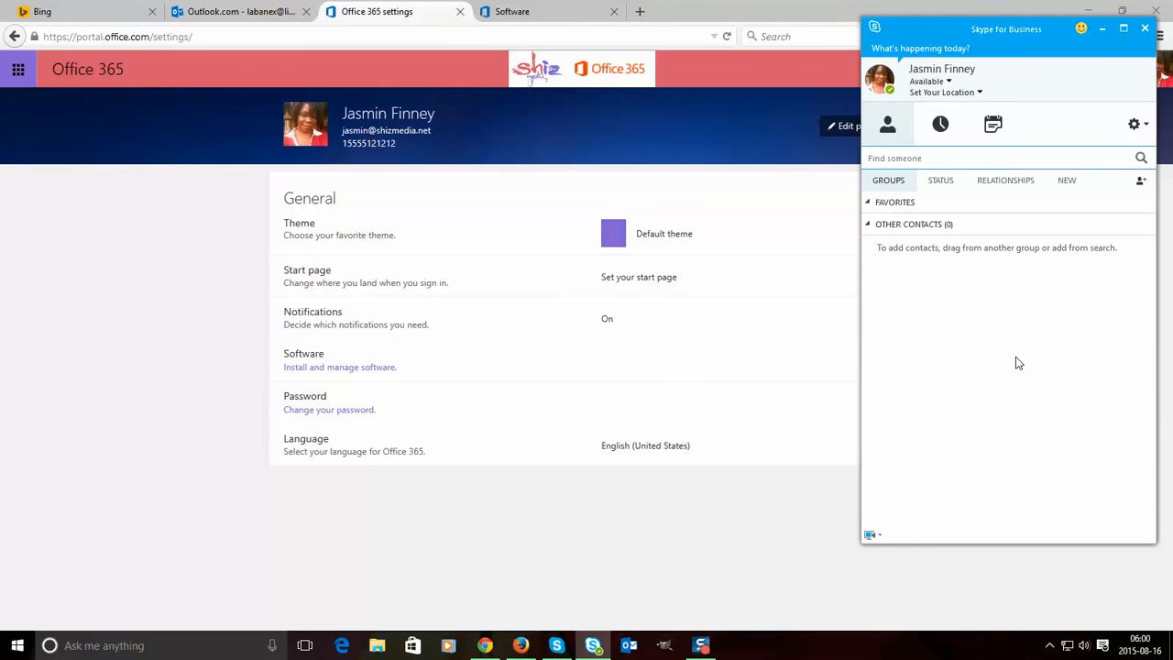
- Start another contact search, clear it, and close the Skype for Business window
click(903, 157)
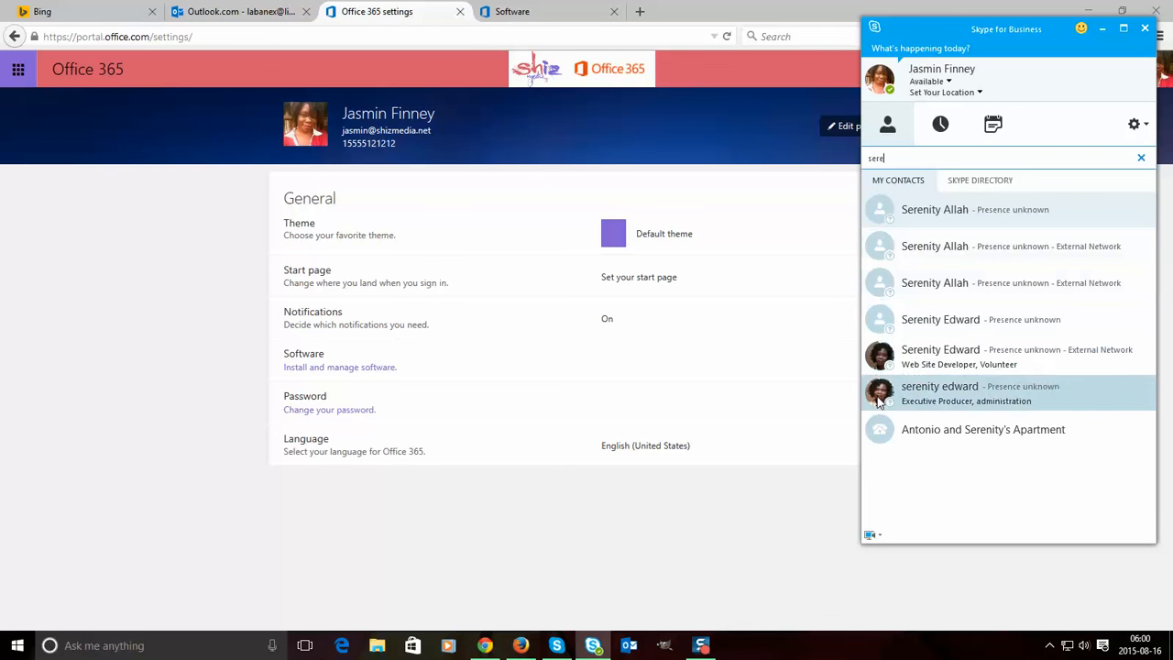
mouse_move(883, 381)
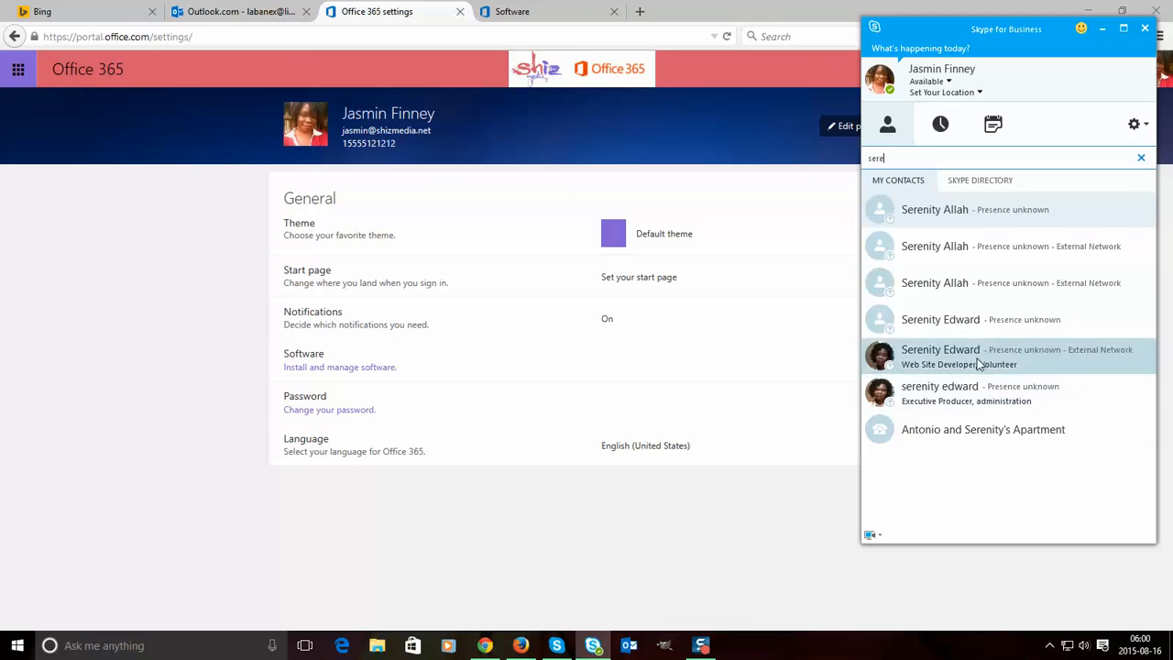
click(1141, 157)
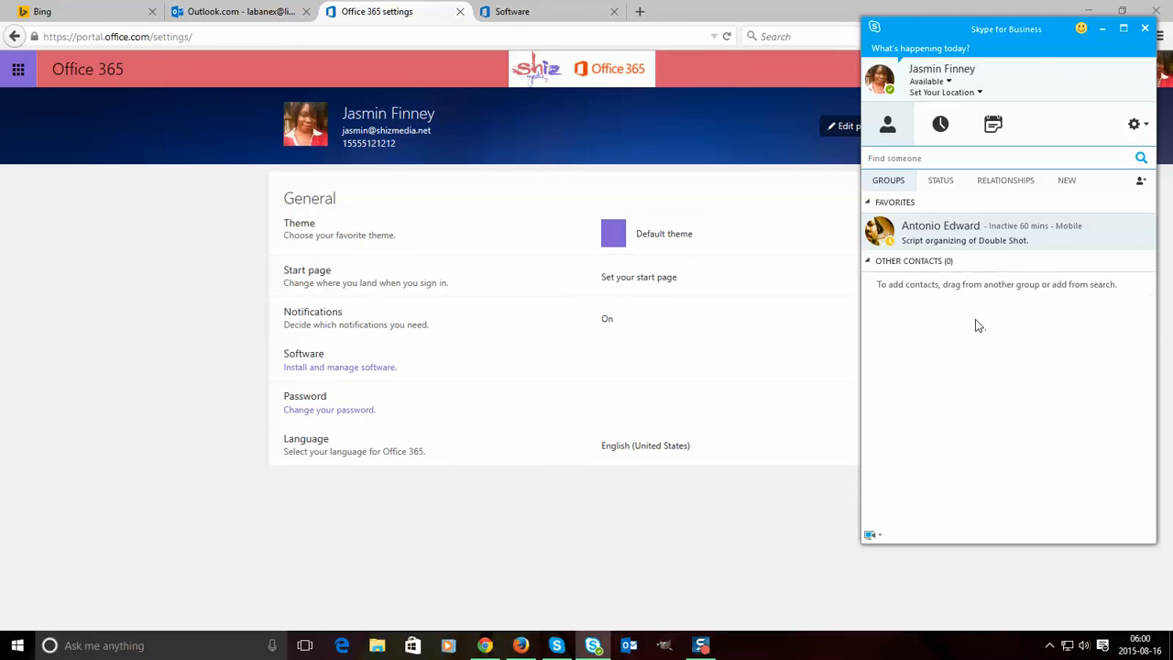
click(1144, 30)
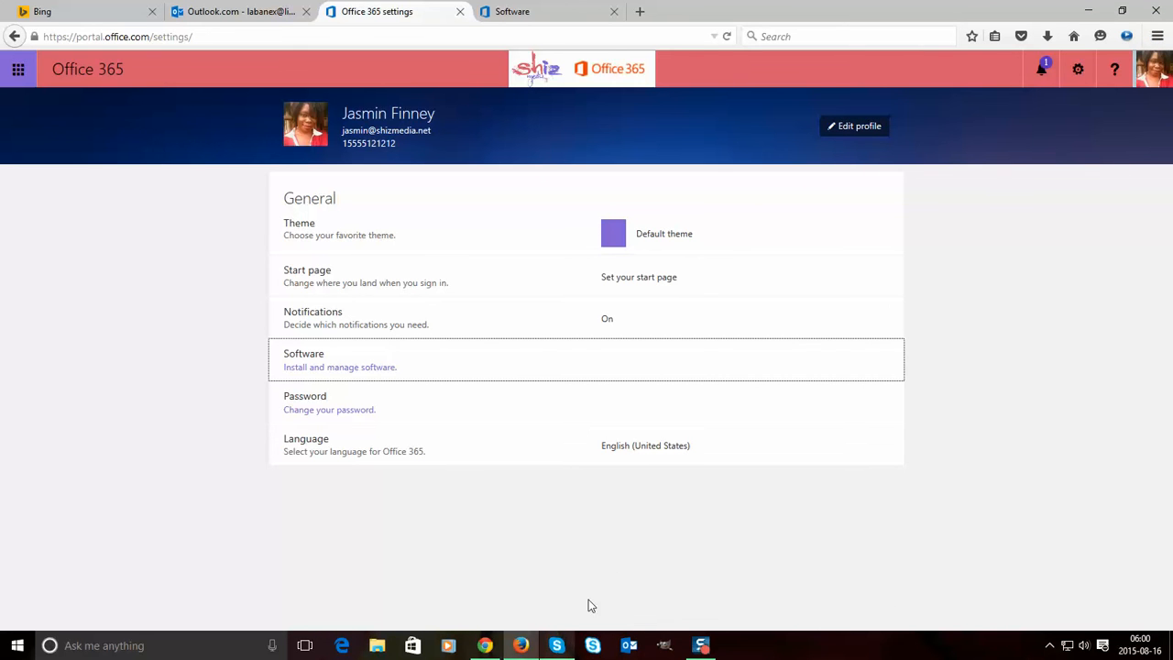
- Exit Skype for Business from its tray icon and return to the Software install page
click(593, 646)
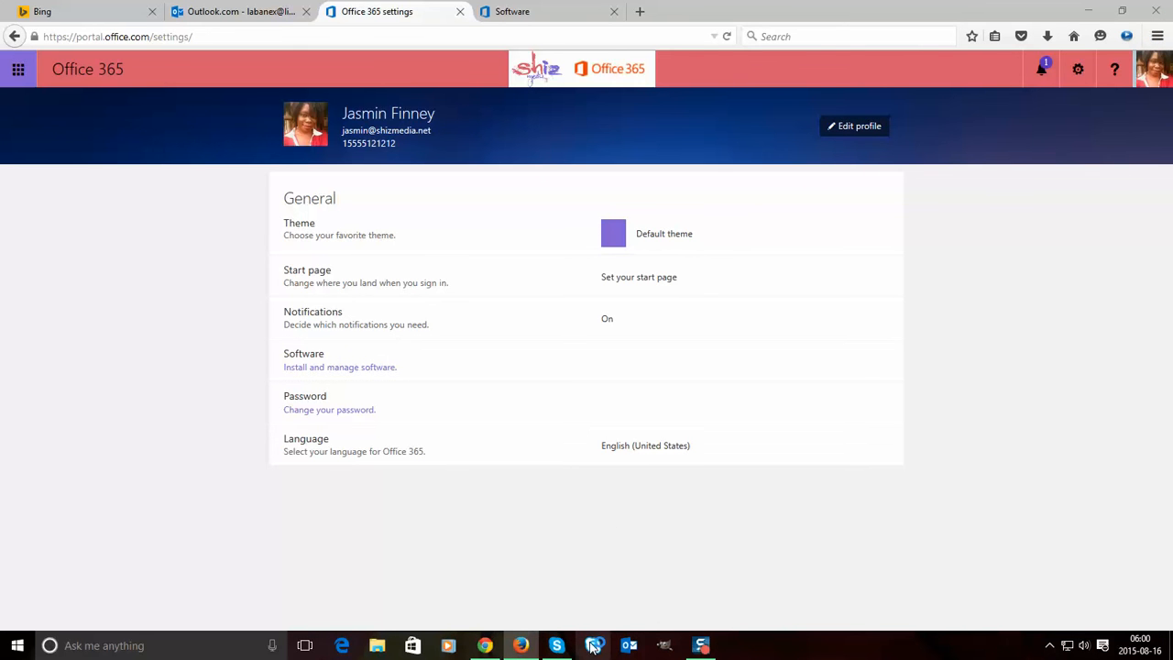
click(1050, 646)
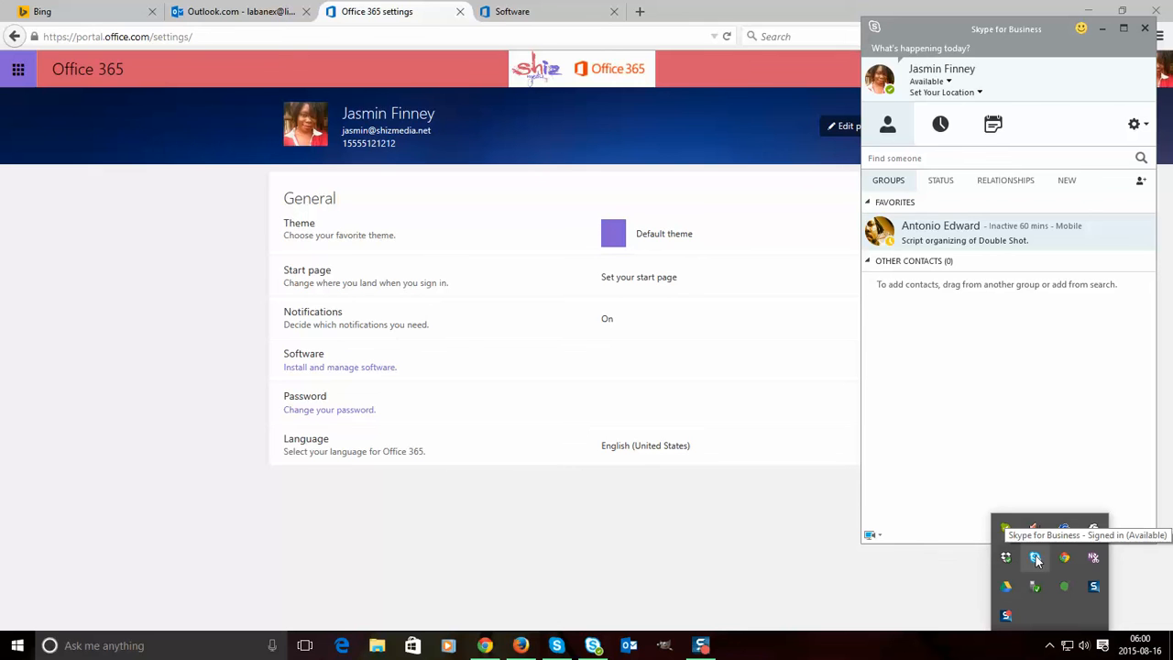
right_click(1036, 558)
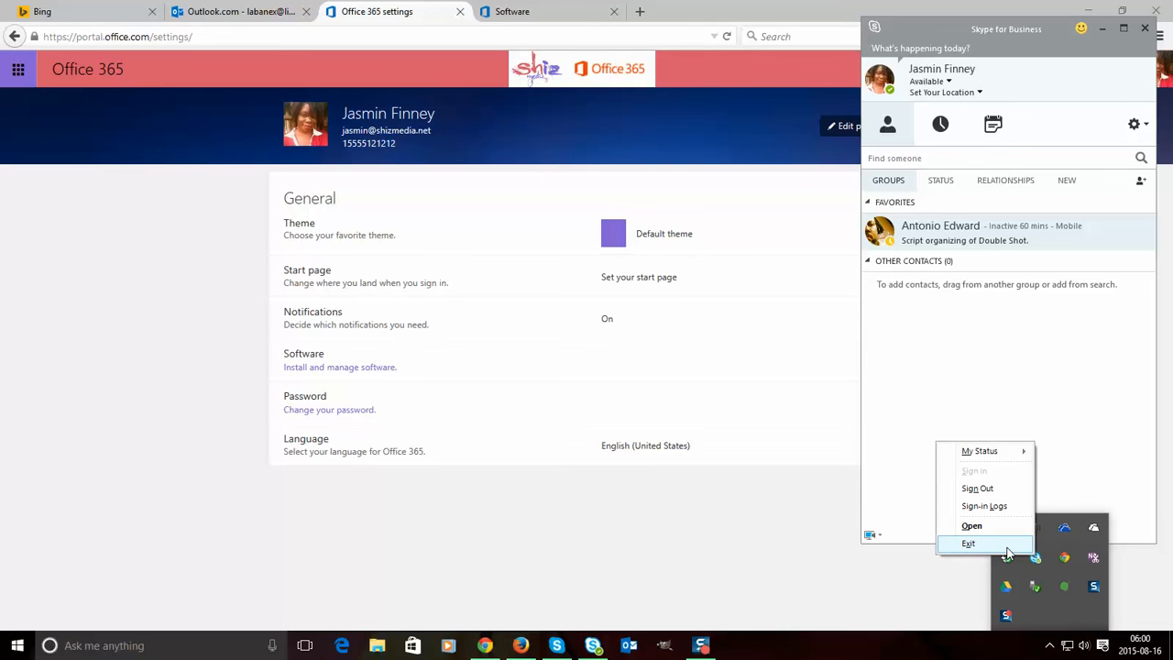
click(1005, 547)
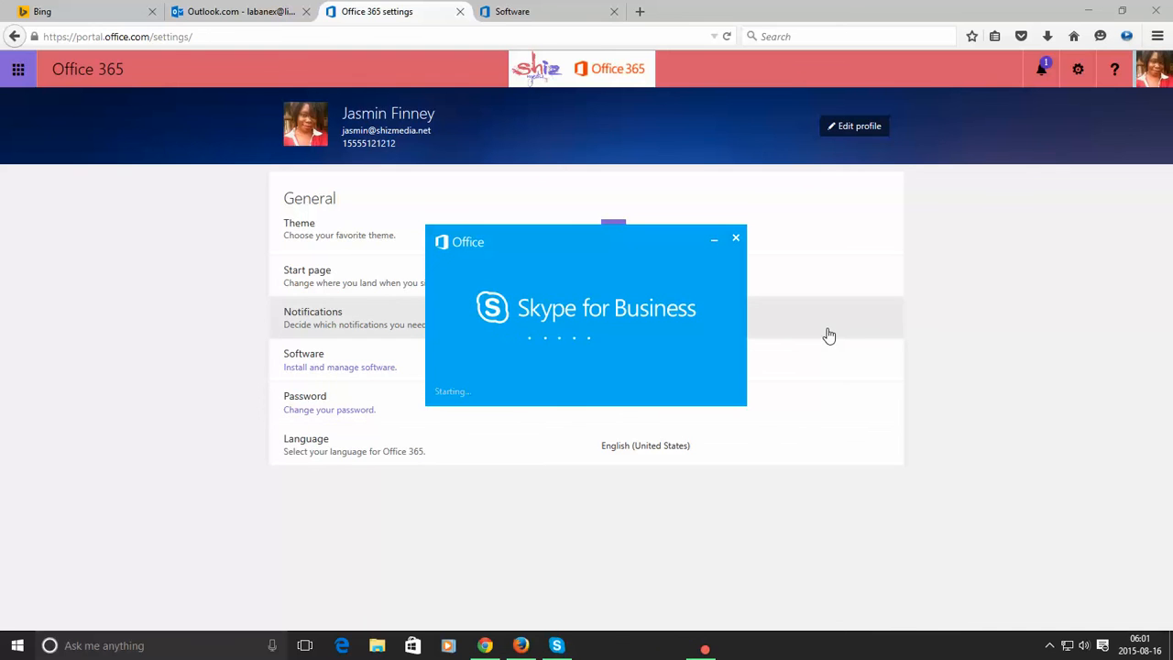
click(568, 13)
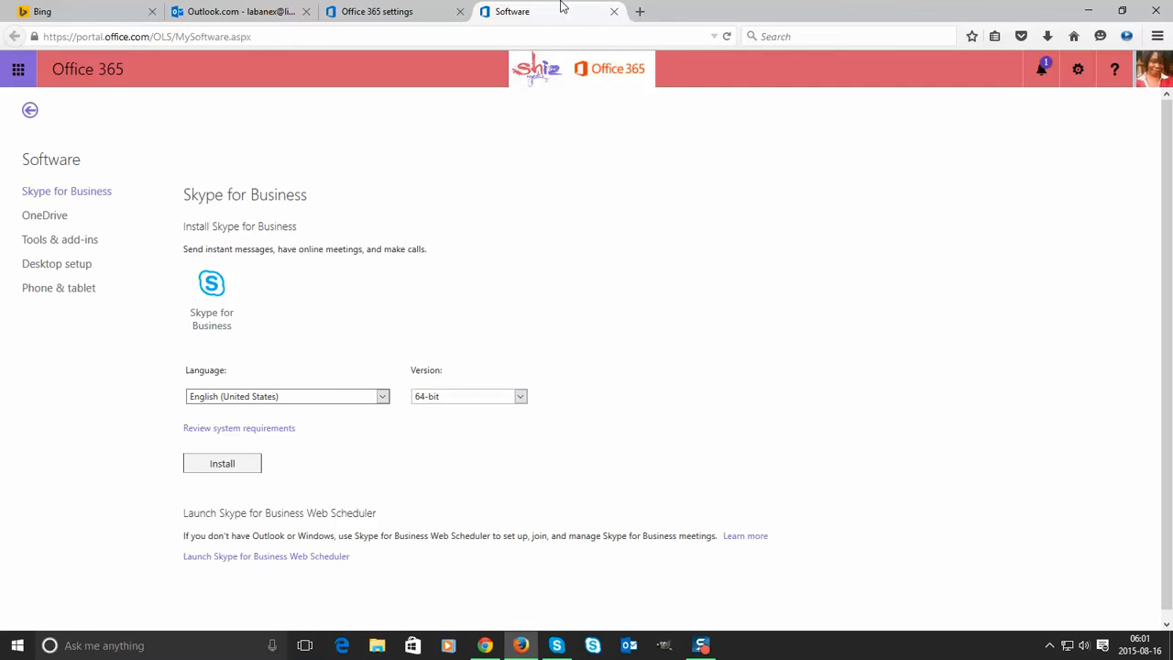
- Close the Software tab, sign out of Office 365, and close the remaining browser tabs
click(613, 11)
click(1148, 79)
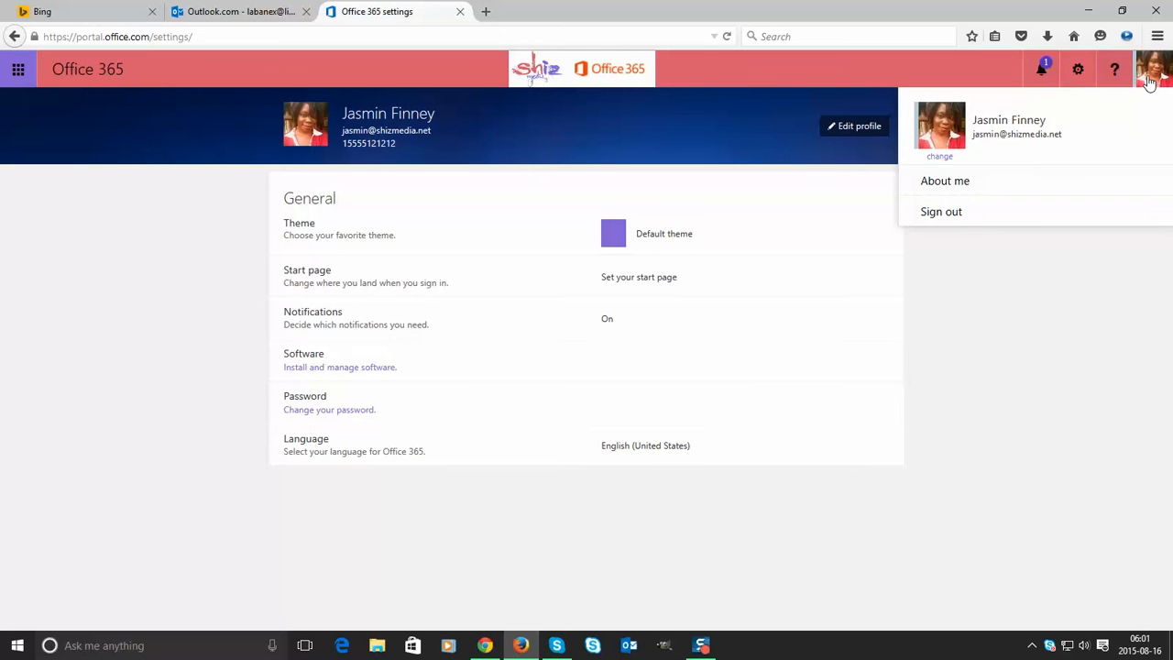
click(967, 216)
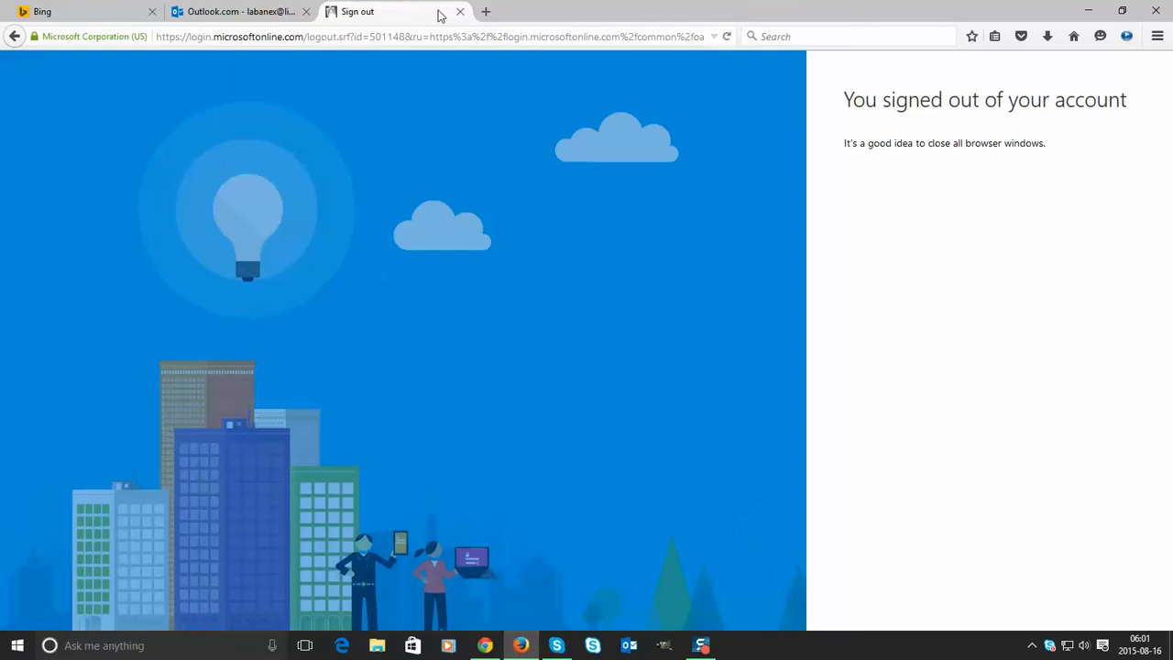
click(460, 11)
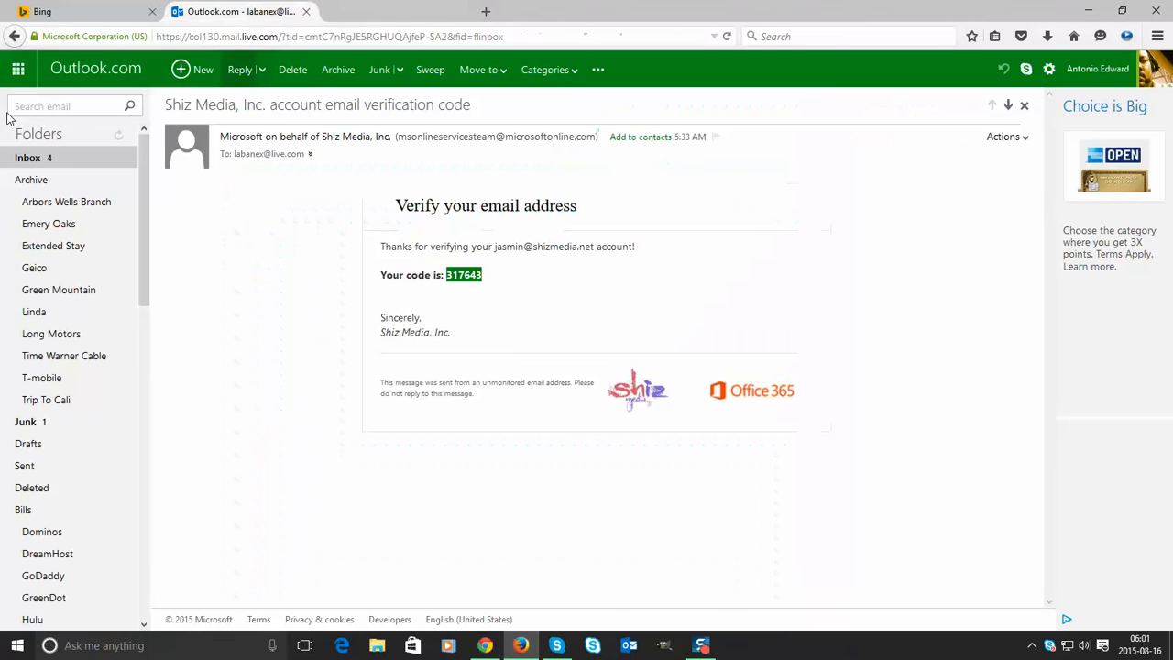
click(312, 12)
- Close the browser and change the Skype for Business sign-in address to the second user's account
click(1157, 10)
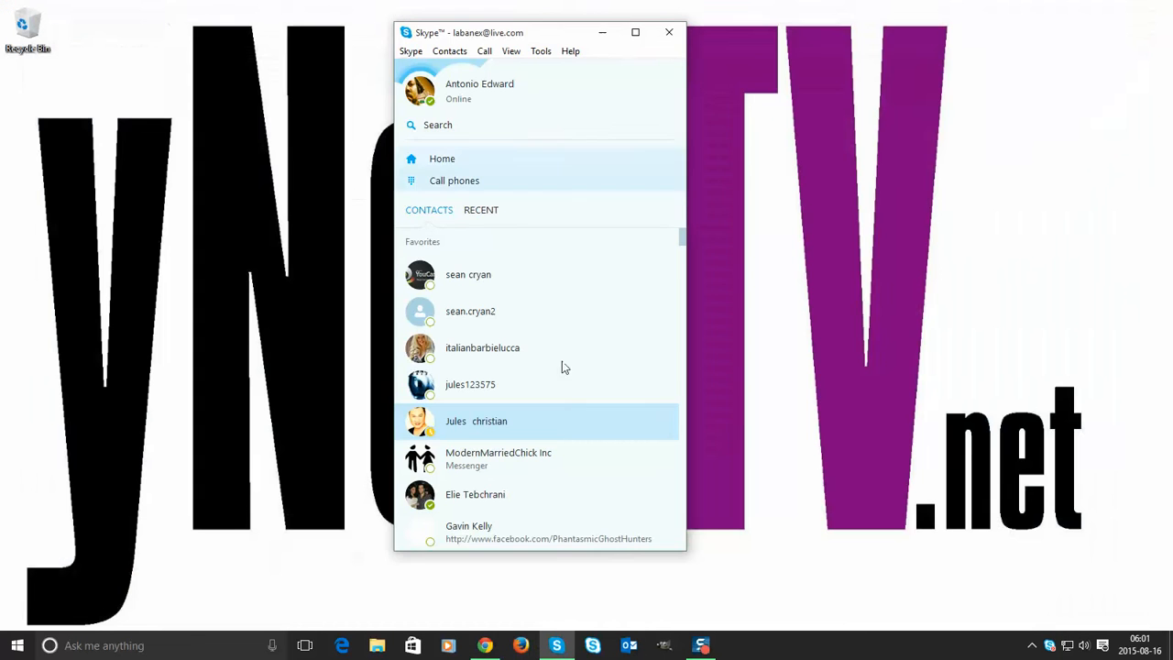
click(593, 645)
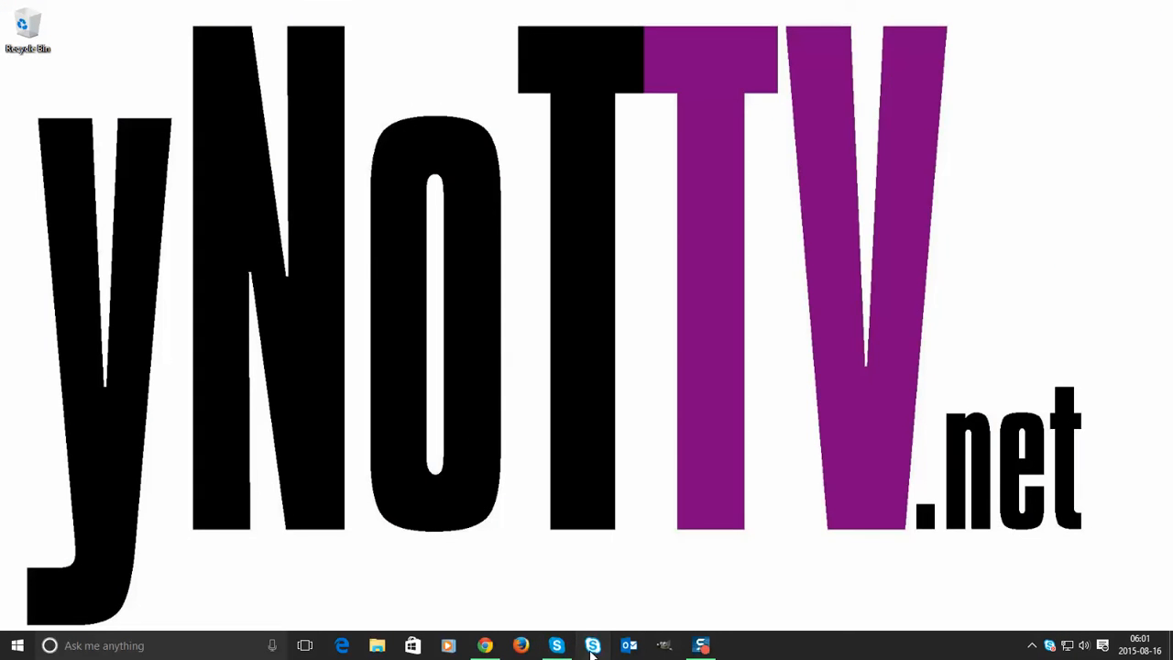
click(593, 646)
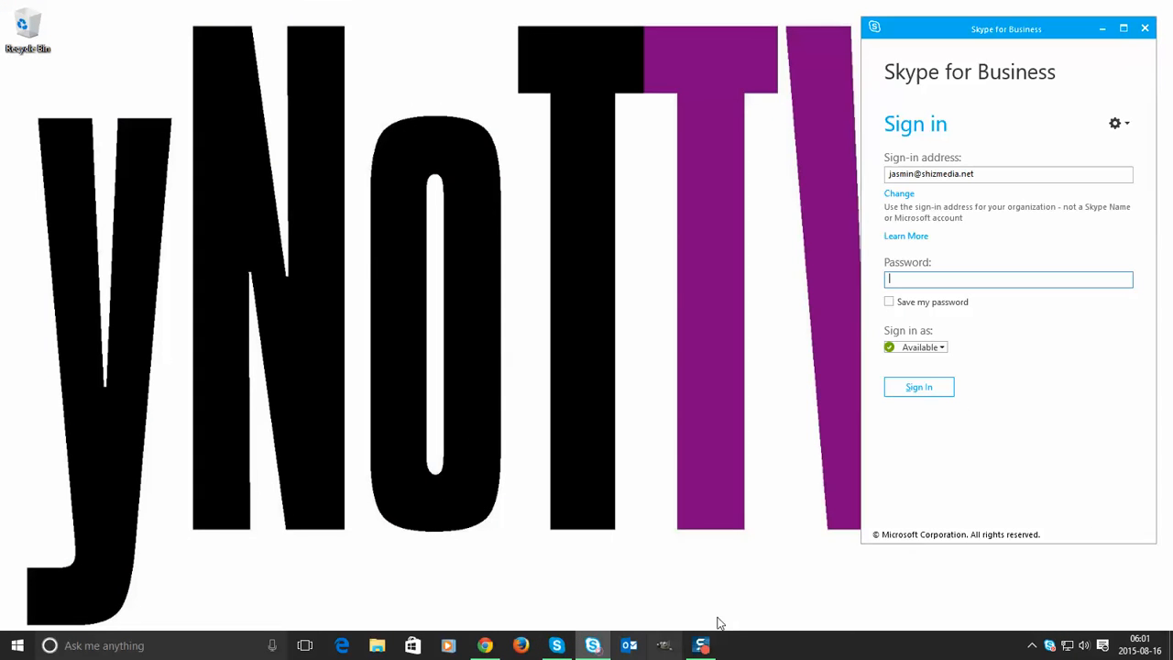
click(899, 195)
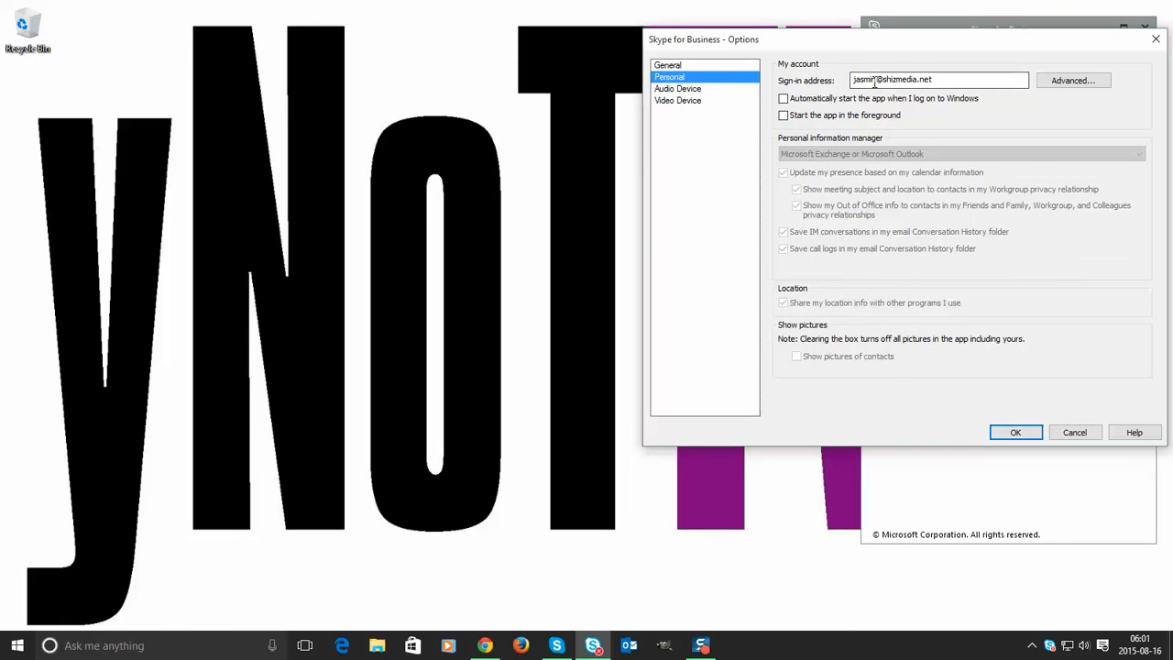
click(878, 80)
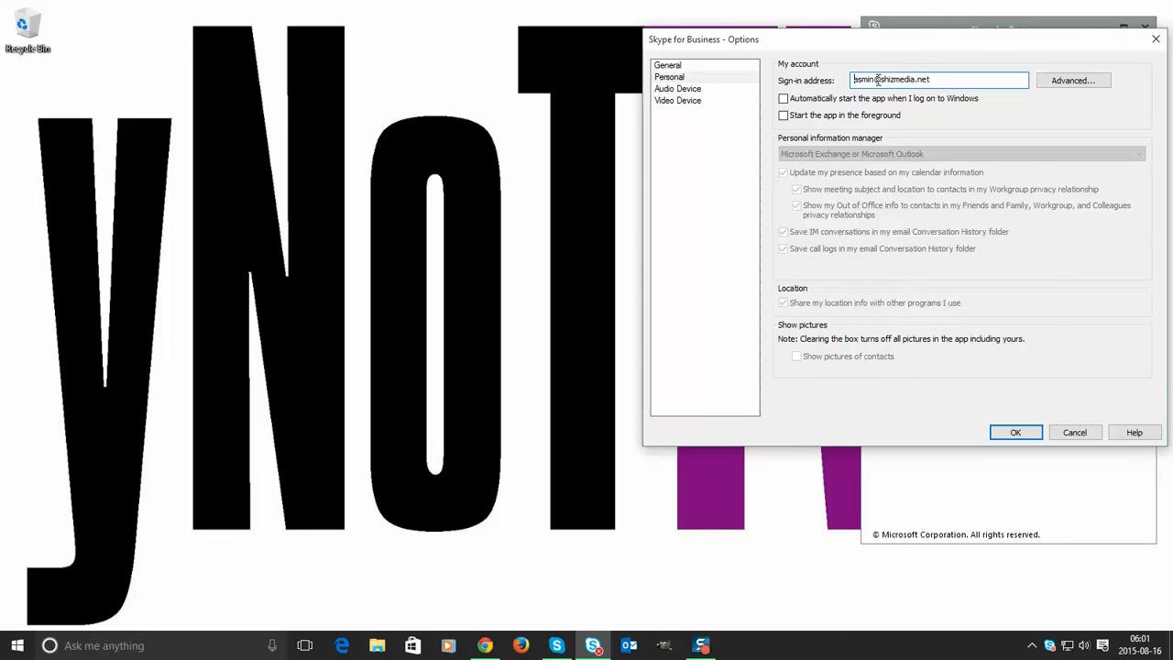
key(BackSpace)
key(BackSpace)
key(BackSpace)
key(BackSpace)
key(BackSpace)
key(BackSpace)
text(antonio)
key(Return)
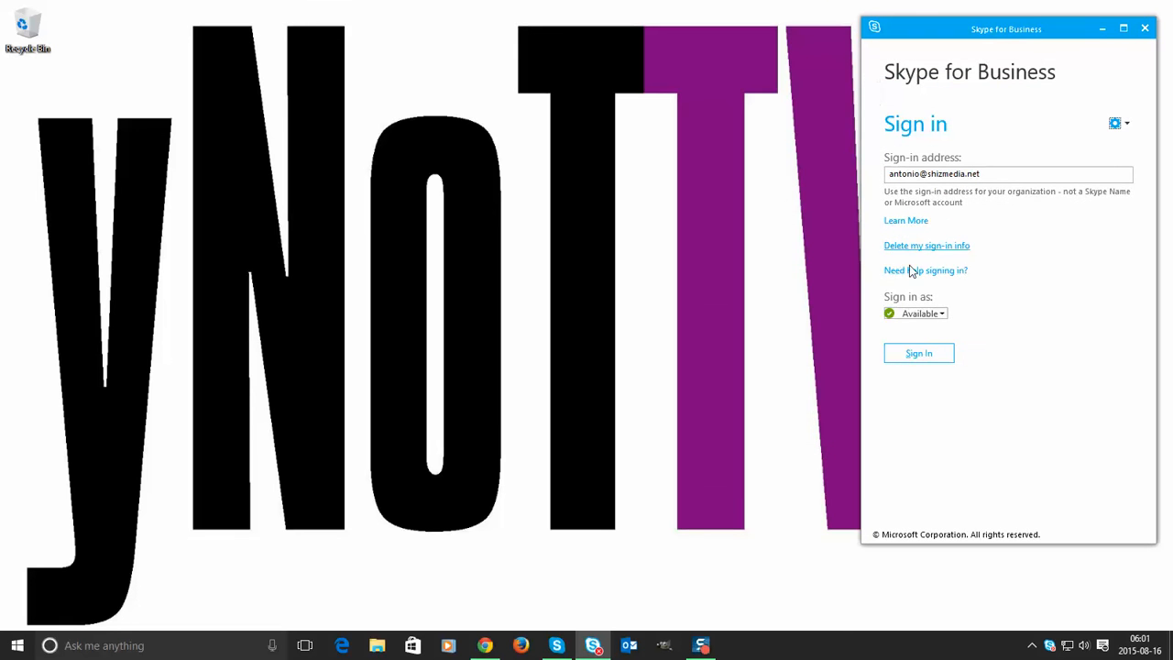
- Sign in with the account password, save the sign-in info, and reopen the window from the tray
click(919, 353)
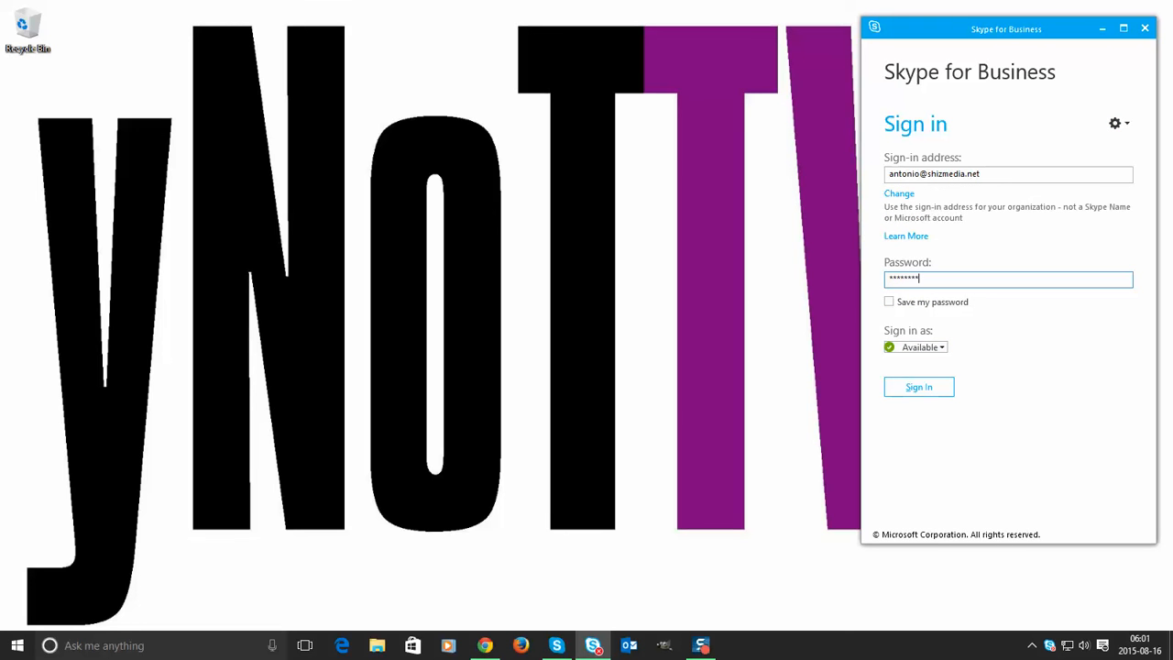
key(Return)
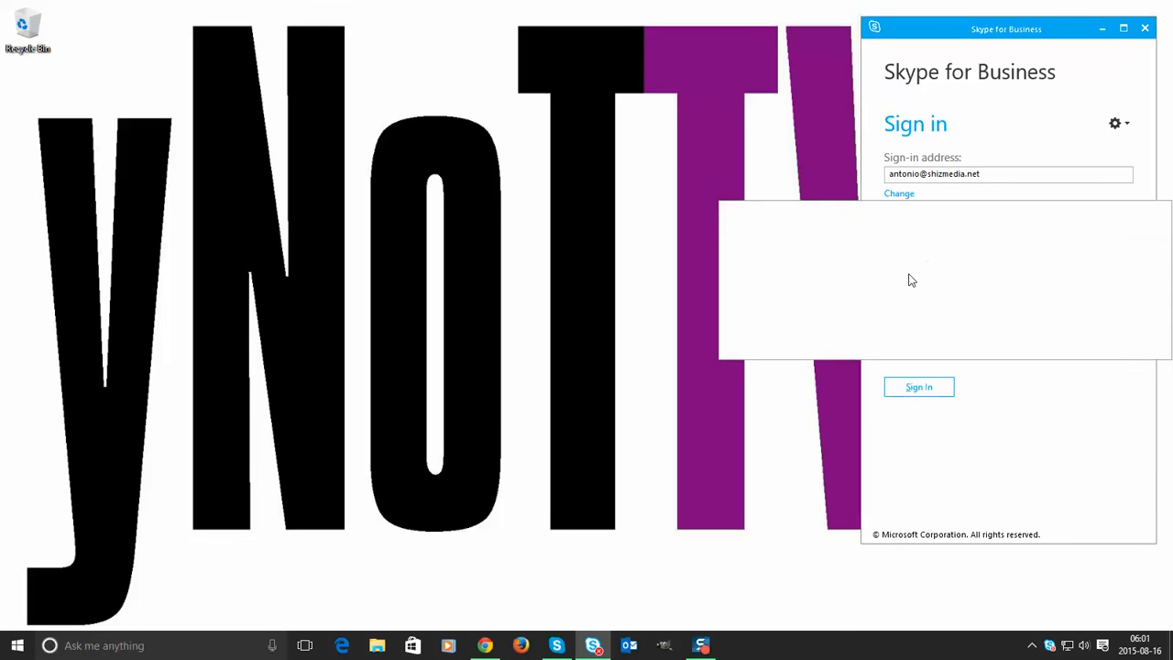
click(1011, 336)
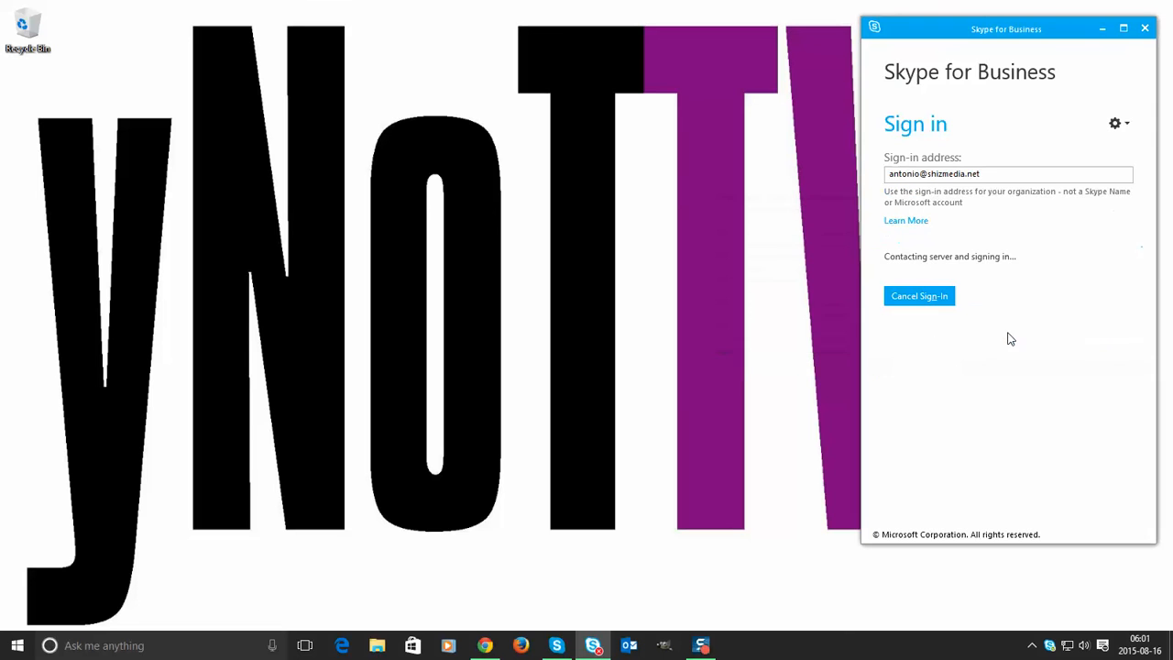
click(1145, 29)
click(1033, 646)
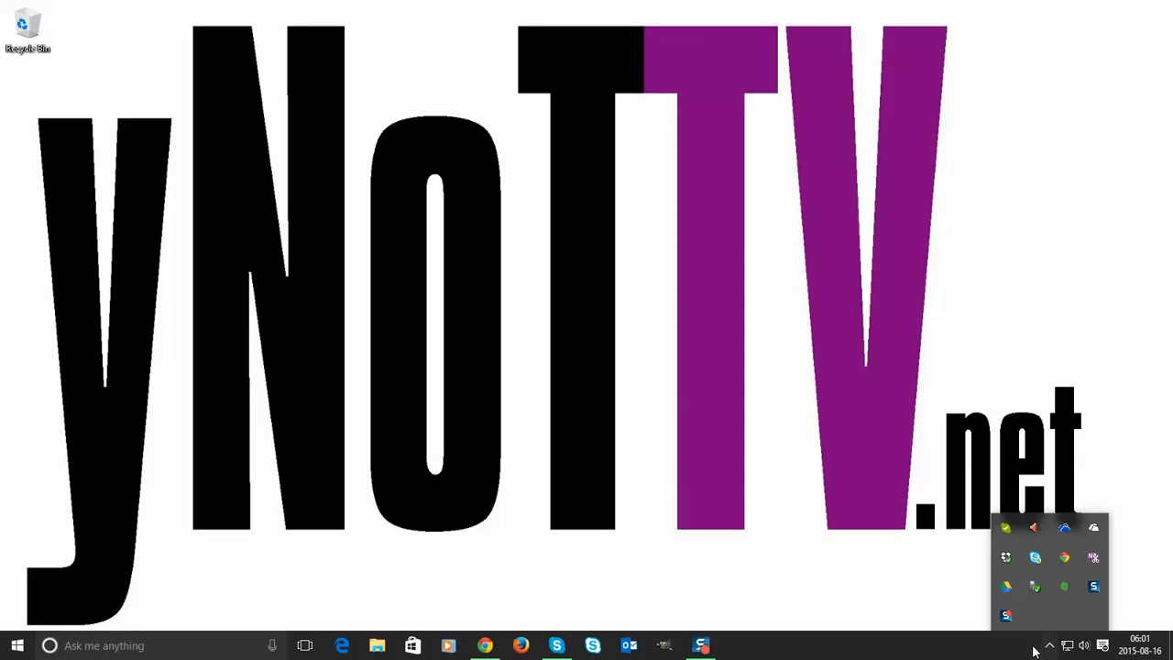
click(1036, 556)
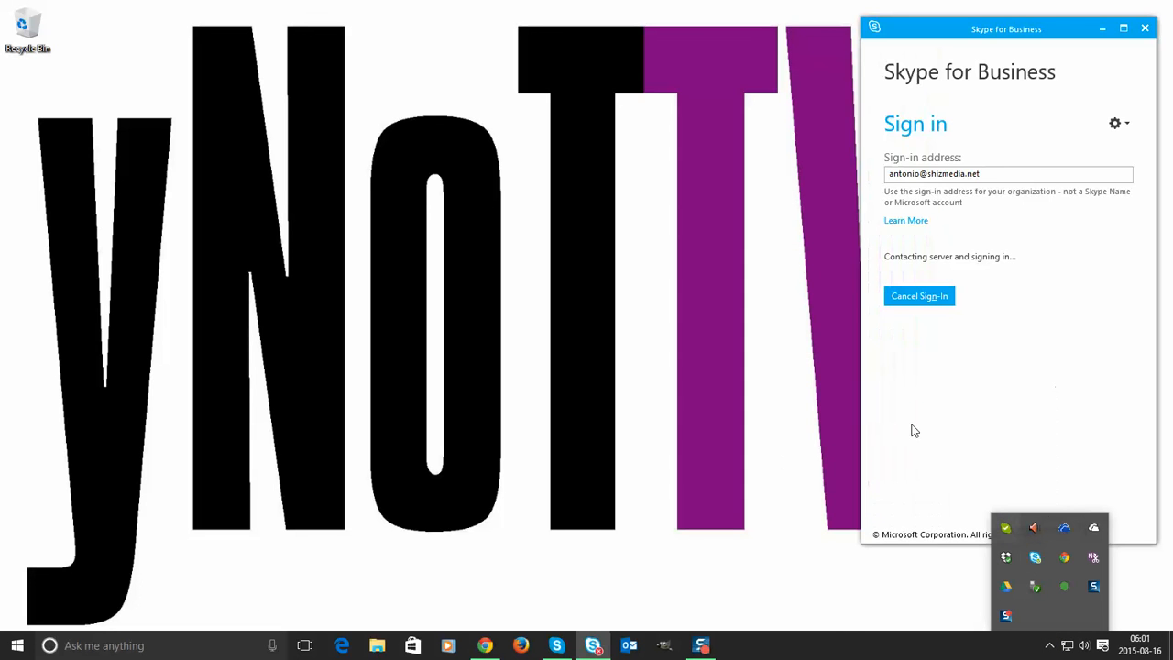